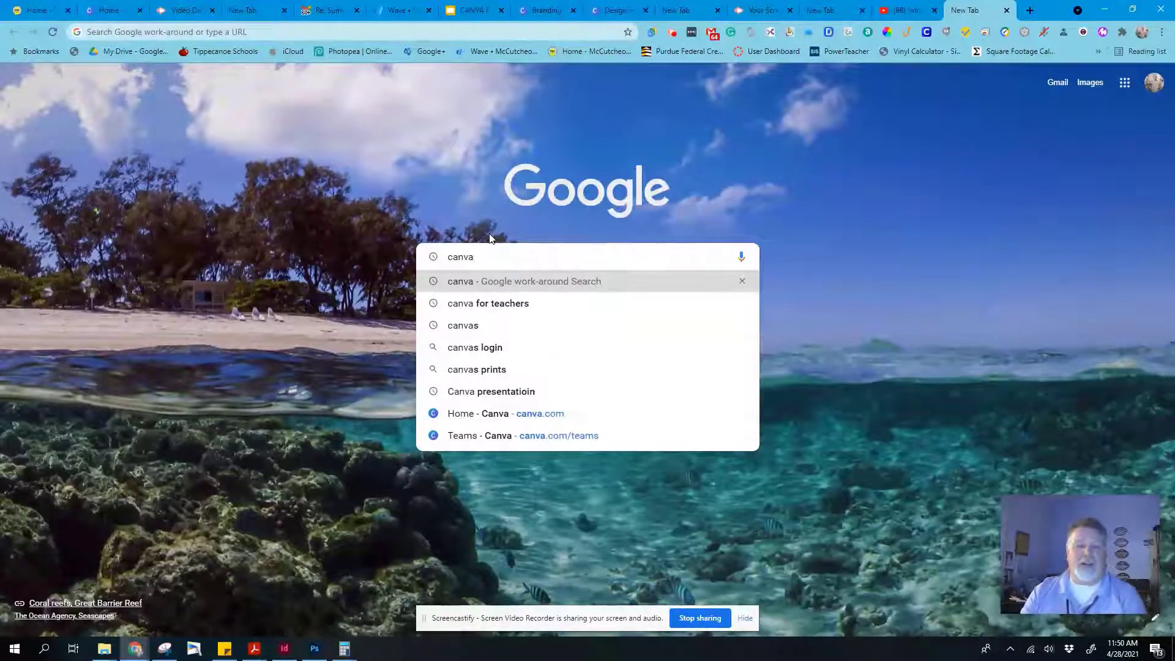
Search Google for canva, open the Canva website and log in with the saved account credentials
{"action": "key", "text": "Return"}
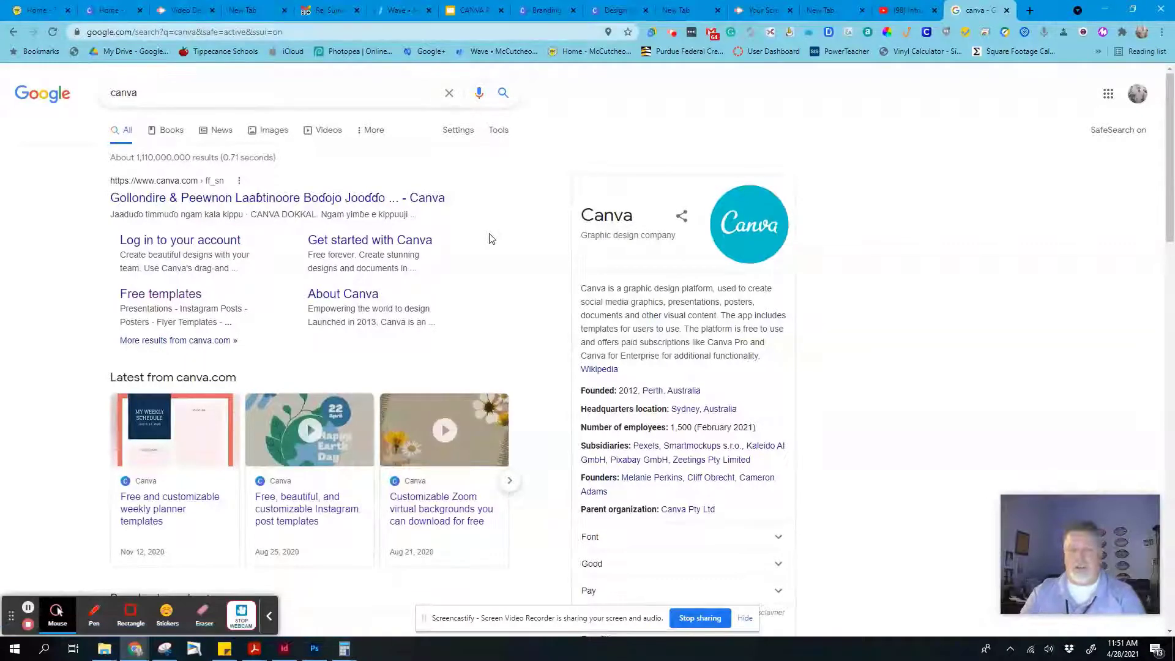
{"action": "left_click", "coordinate": [734, 226]}
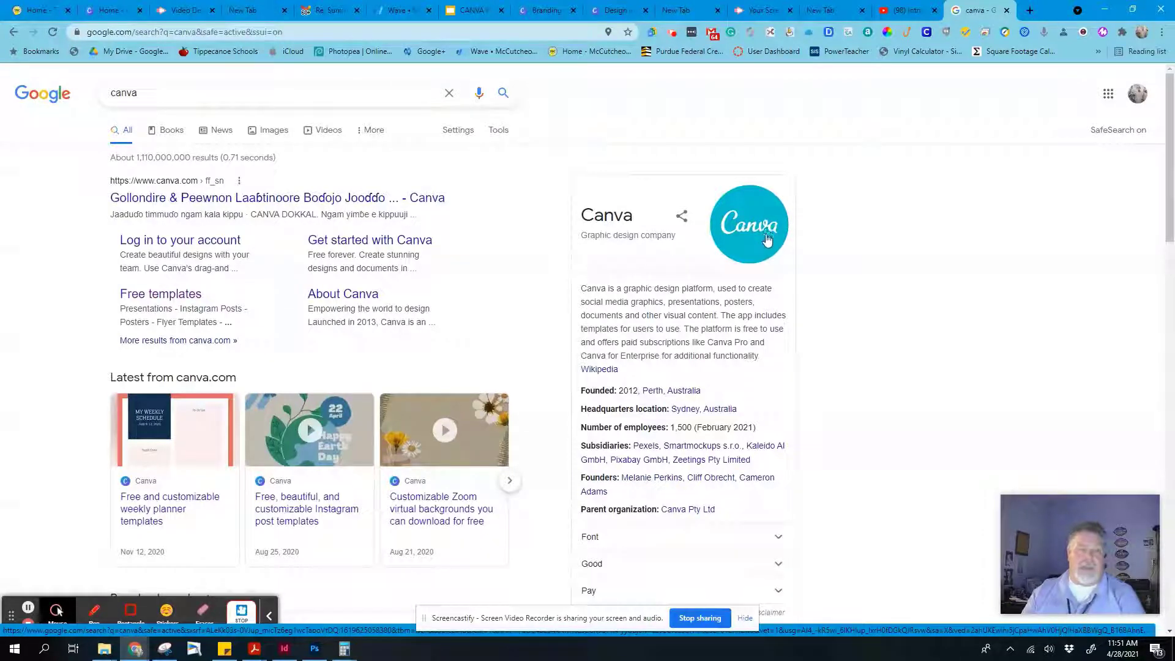
{"action": "left_click", "coordinate": [766, 239]}
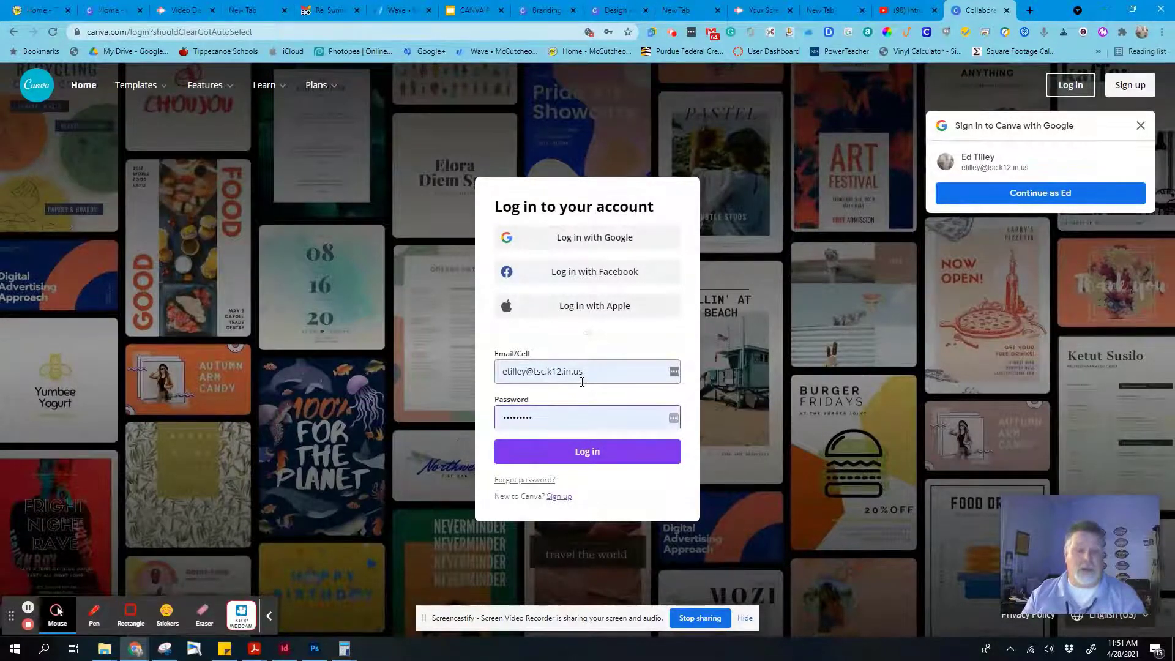
{"action": "left_click", "coordinate": [576, 453]}
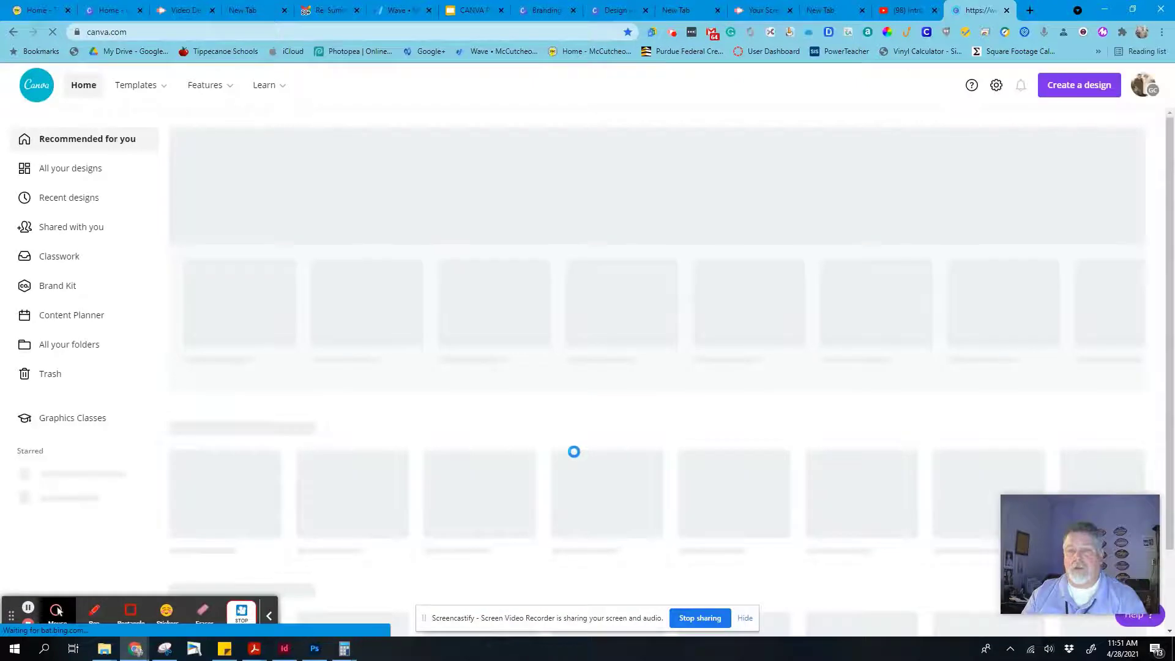
Dismiss the Honey offer and review the Your account and Login & Security pages in the account settings
{"action": "left_click", "coordinate": [1146, 90]}
{"action": "left_click", "coordinate": [1148, 91]}
{"action": "left_click", "coordinate": [1149, 92]}
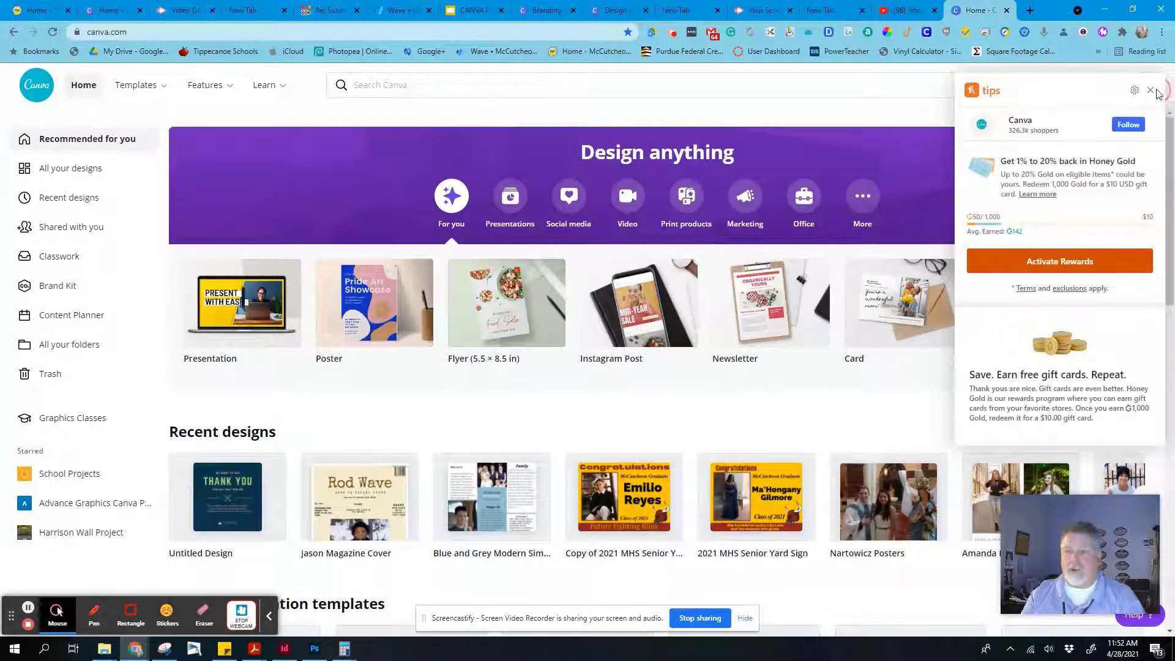
{"action": "left_click", "coordinate": [1150, 91]}
{"action": "left_click", "coordinate": [1144, 86]}
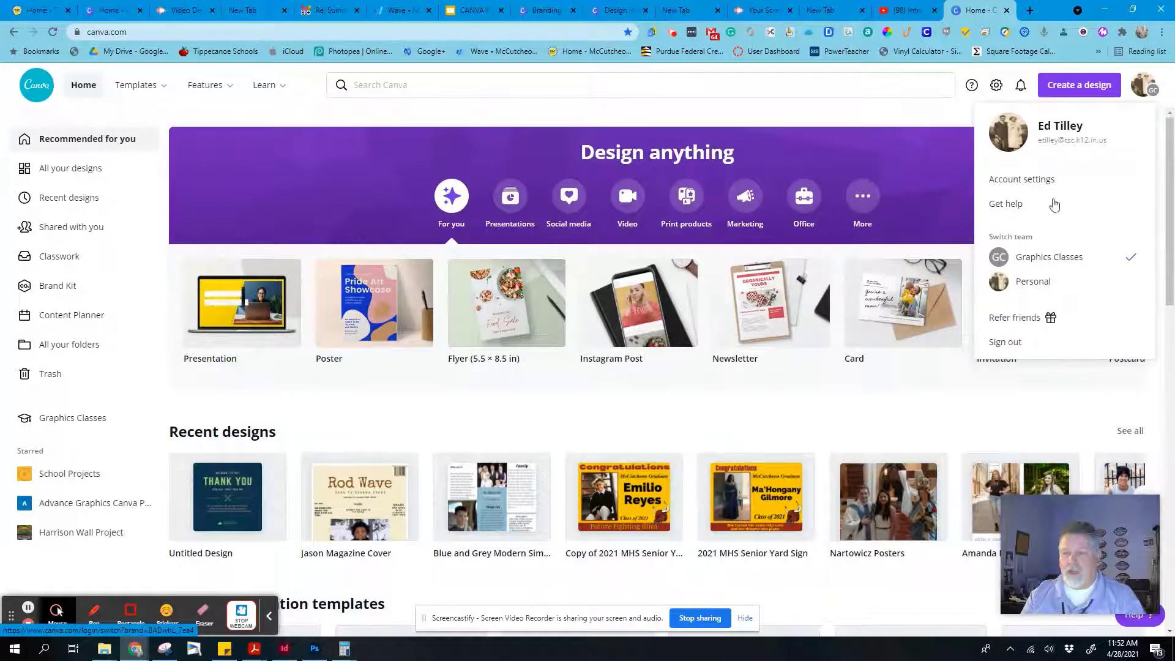
{"action": "left_click", "coordinate": [1042, 184]}
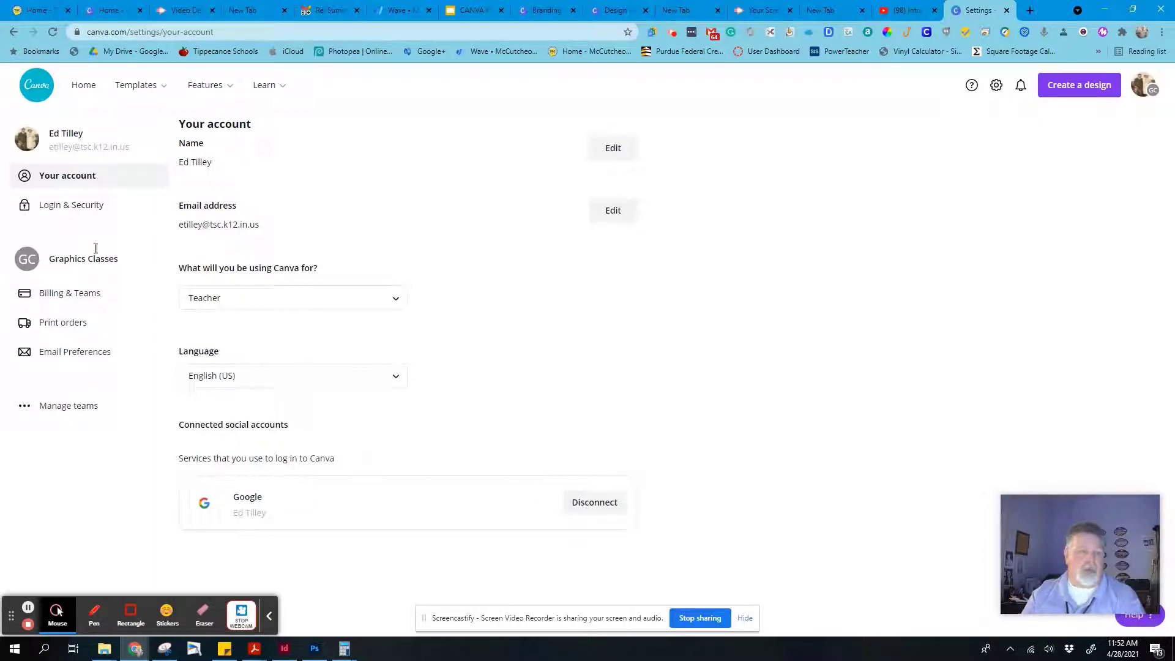
{"action": "left_click", "coordinate": [64, 207]}
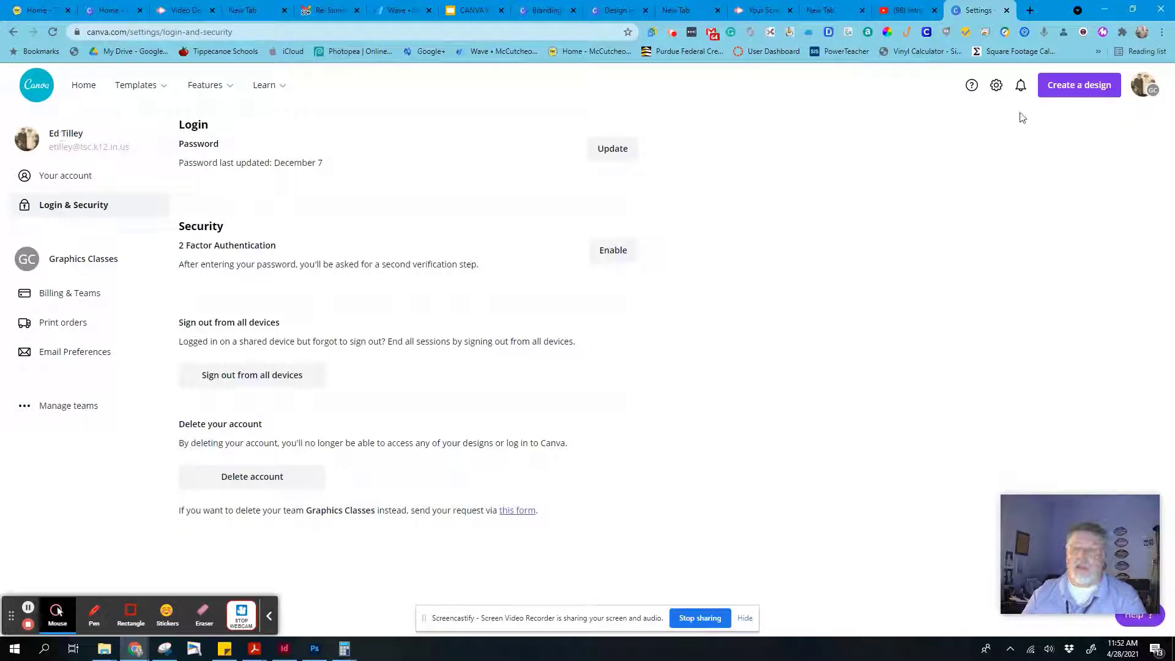
Switch to the Personal team, dismiss the Honey offer and look over that team's home page designs
{"action": "left_click", "coordinate": [1142, 86]}
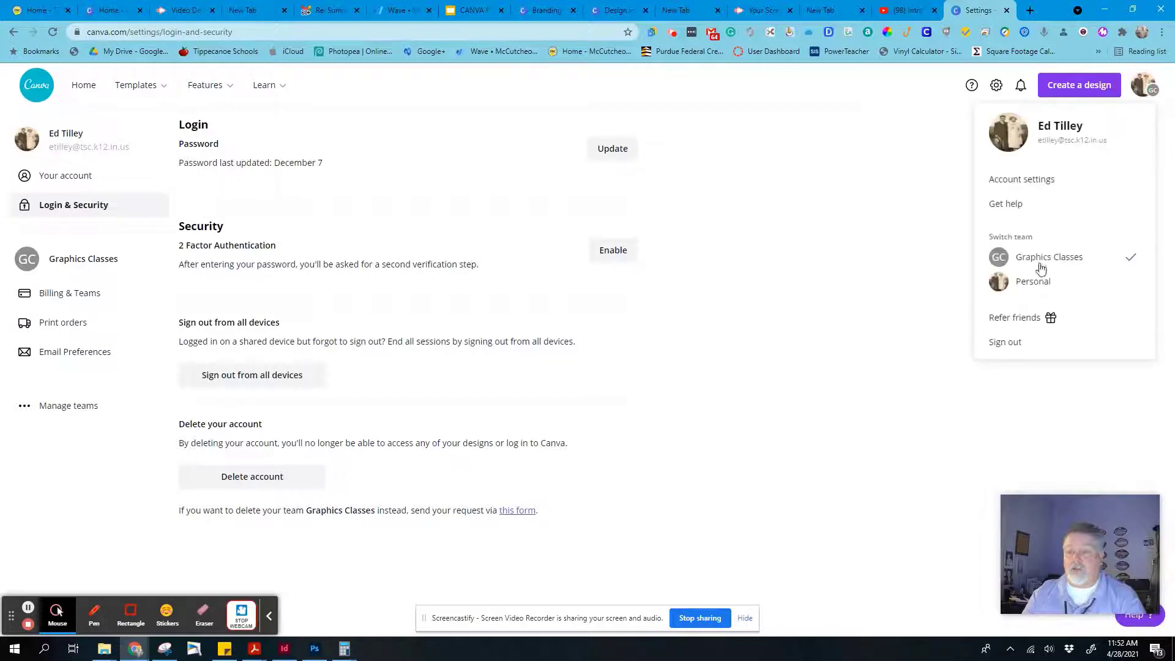
{"action": "left_click", "coordinate": [1034, 283]}
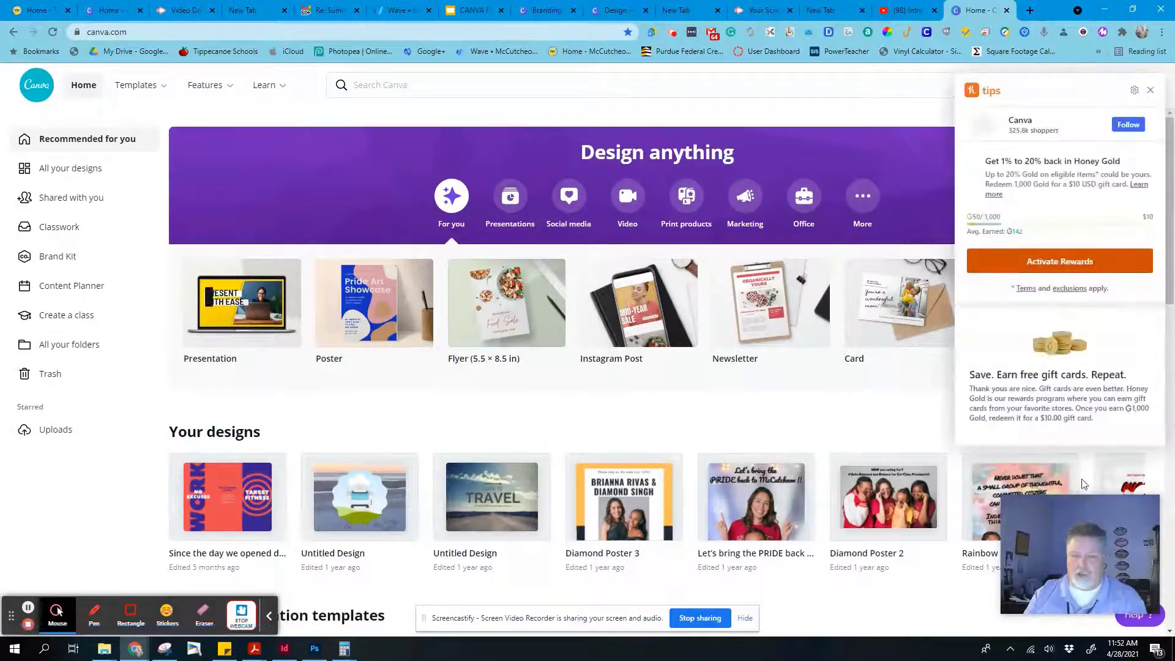
{"action": "left_click", "coordinate": [1151, 90]}
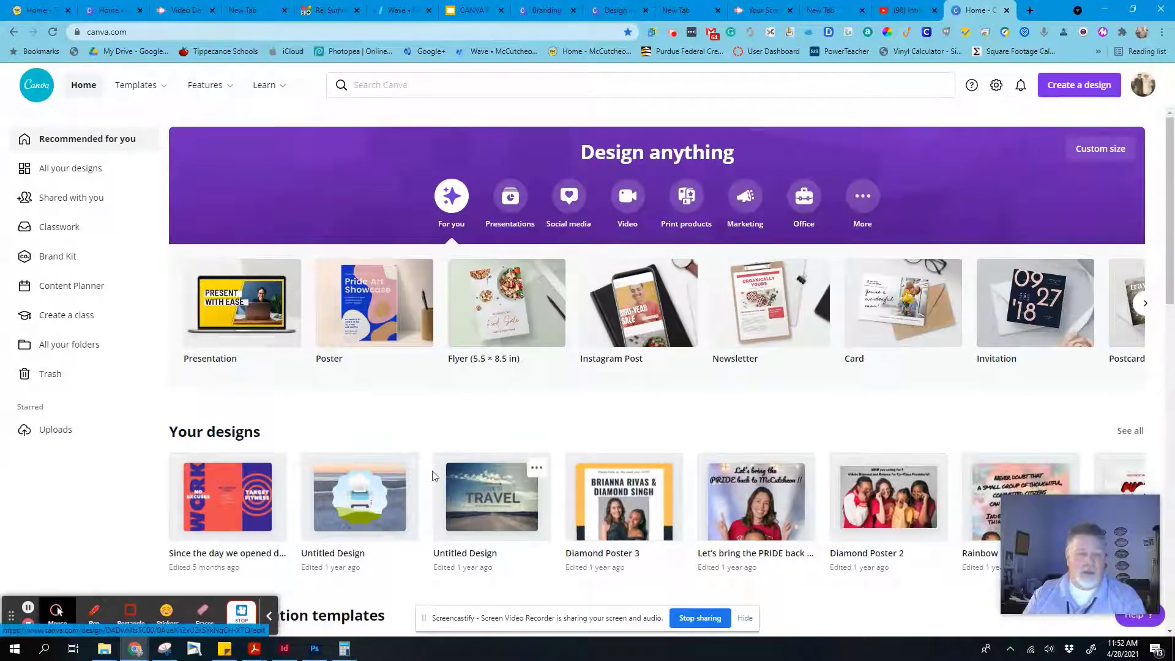
{"action": "scroll", "coordinate": [435, 471], "scroll_direction": "down", "scroll_amount": 4}
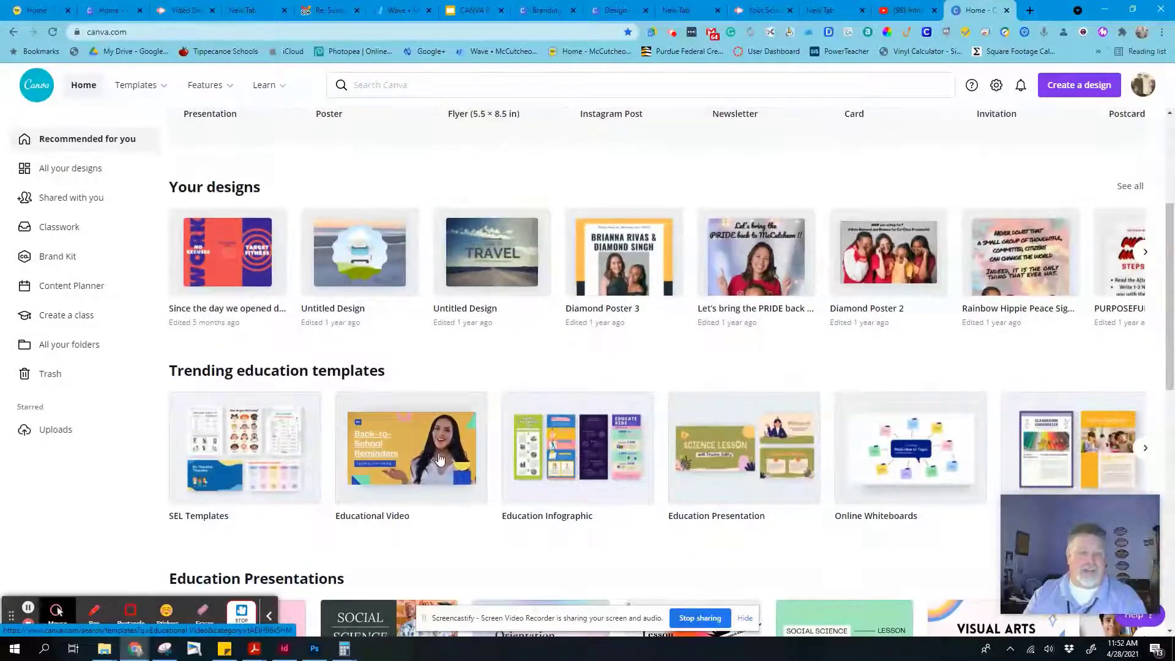
{"action": "scroll", "coordinate": [435, 469], "scroll_direction": "up", "scroll_amount": 3}
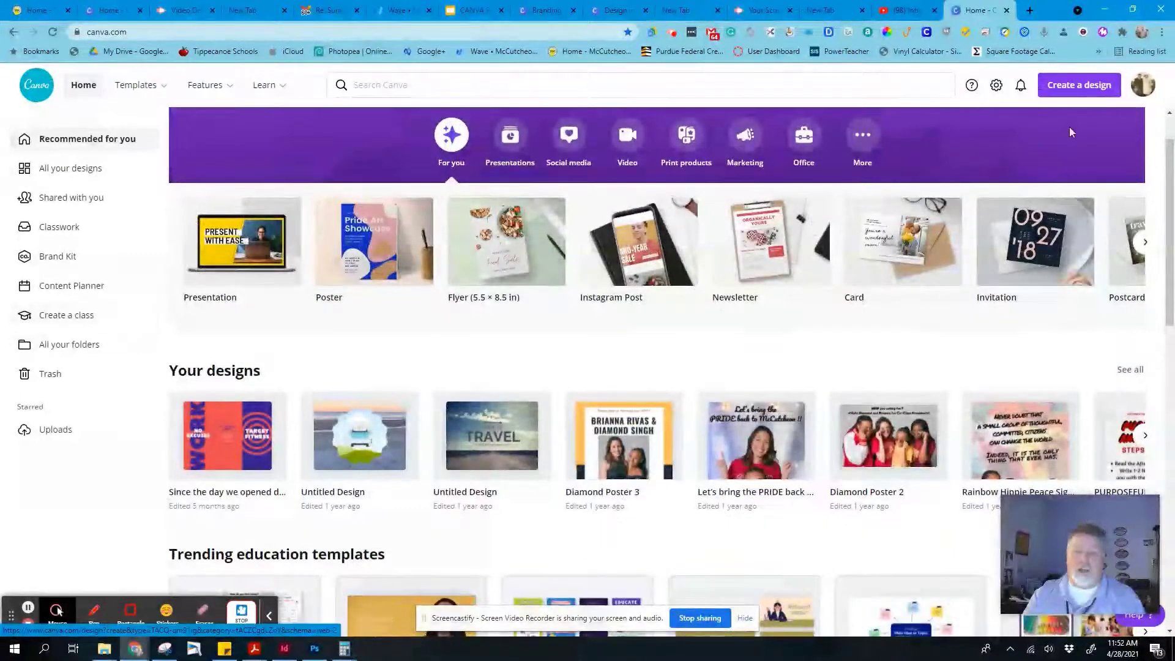
Switch the account back to the Graphics Classes team and dismiss the Honey offer
{"action": "left_click", "coordinate": [1142, 85]}
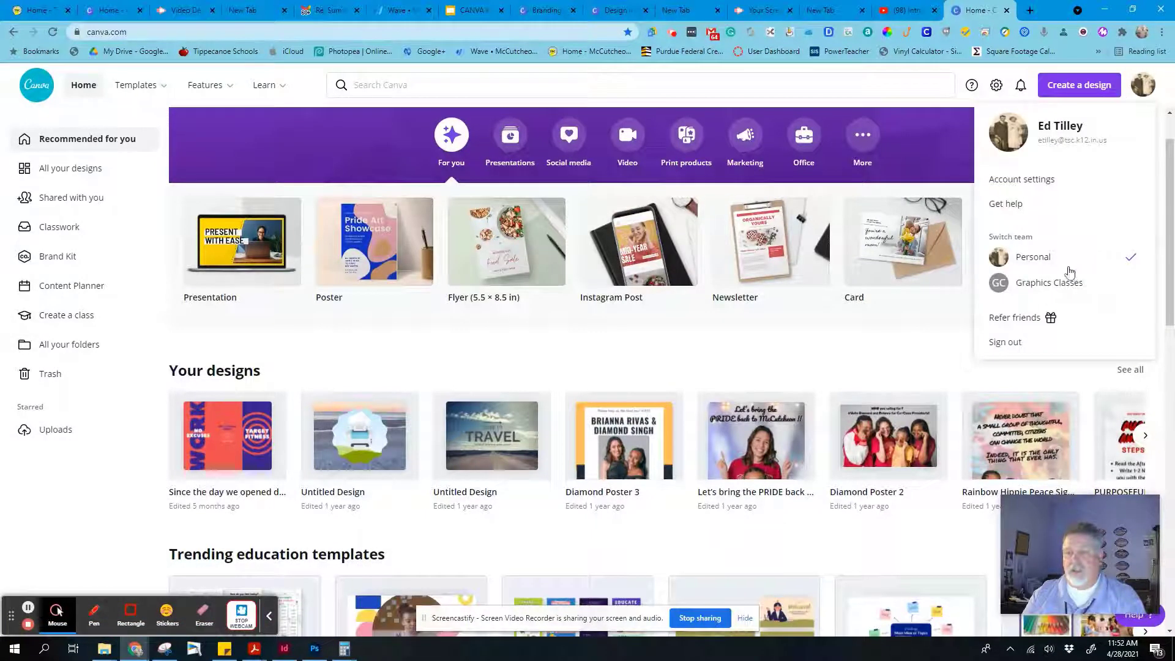
{"action": "left_click", "coordinate": [1061, 285]}
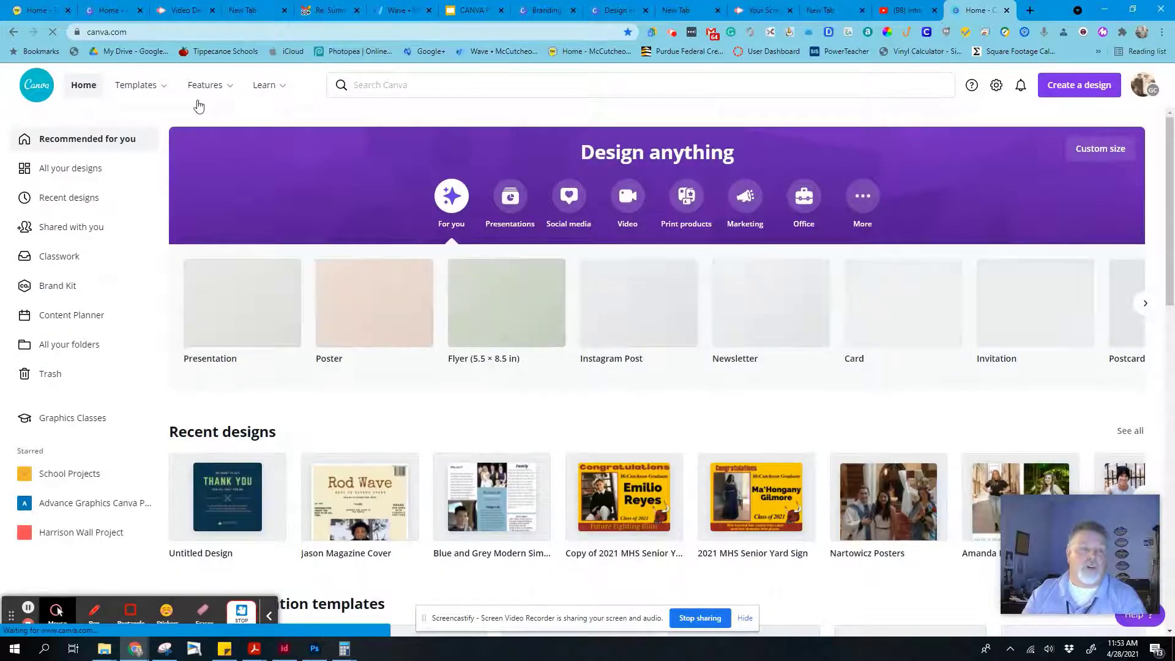
{"action": "mouse_move", "coordinate": [138, 89]}
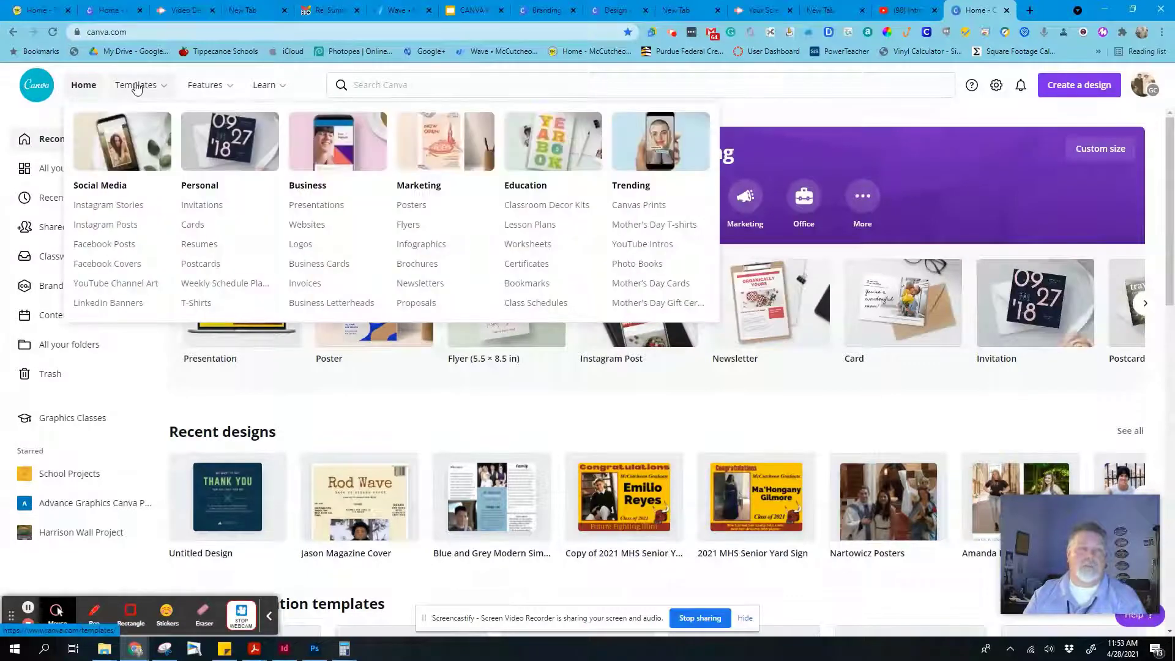
{"action": "mouse_move", "coordinate": [280, 90]}
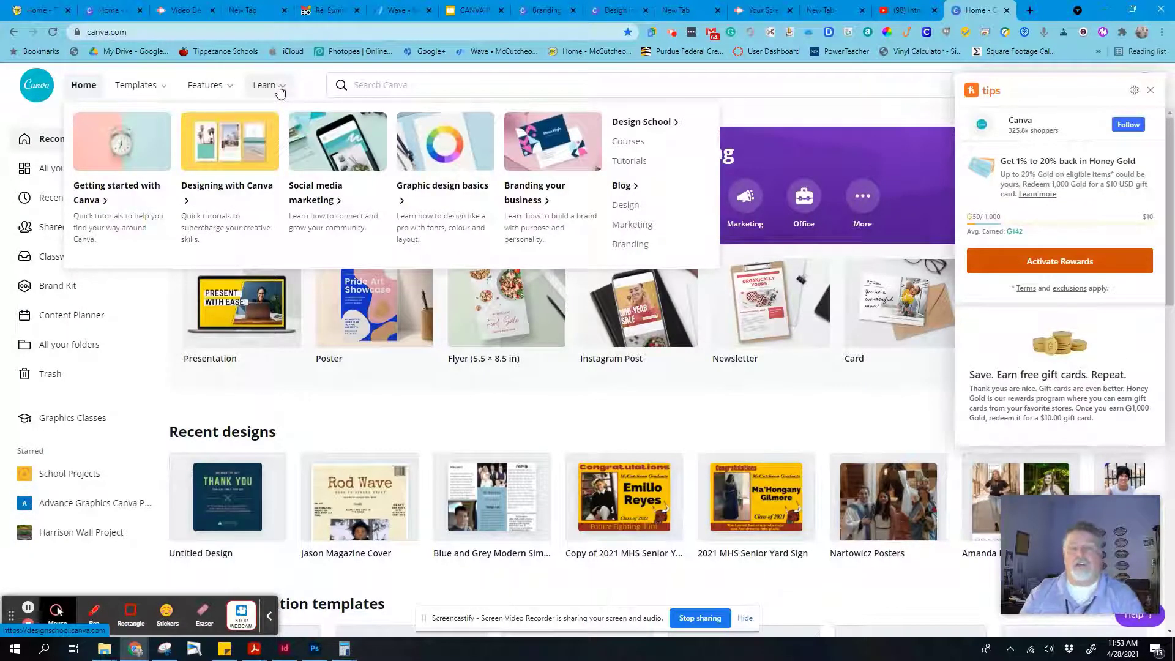
{"action": "left_click", "coordinate": [1149, 88]}
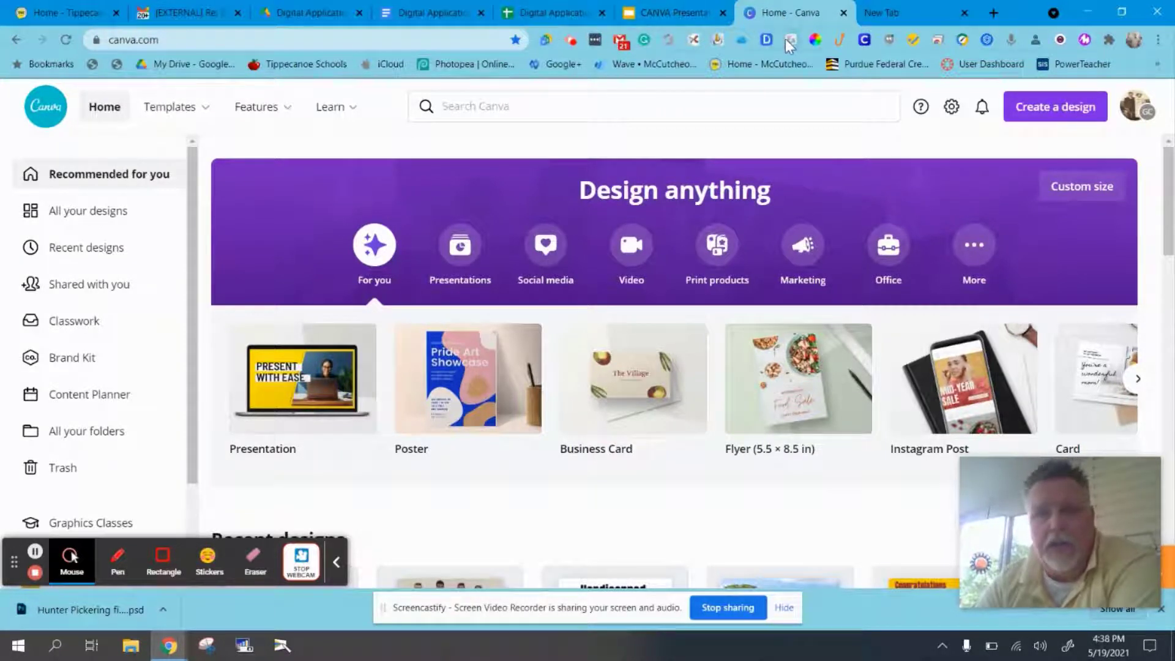
Look through the Templates, Features and Learn overviews, and open the Classroom Decor Kits templates under Education
{"action": "mouse_move", "coordinate": [197, 122]}
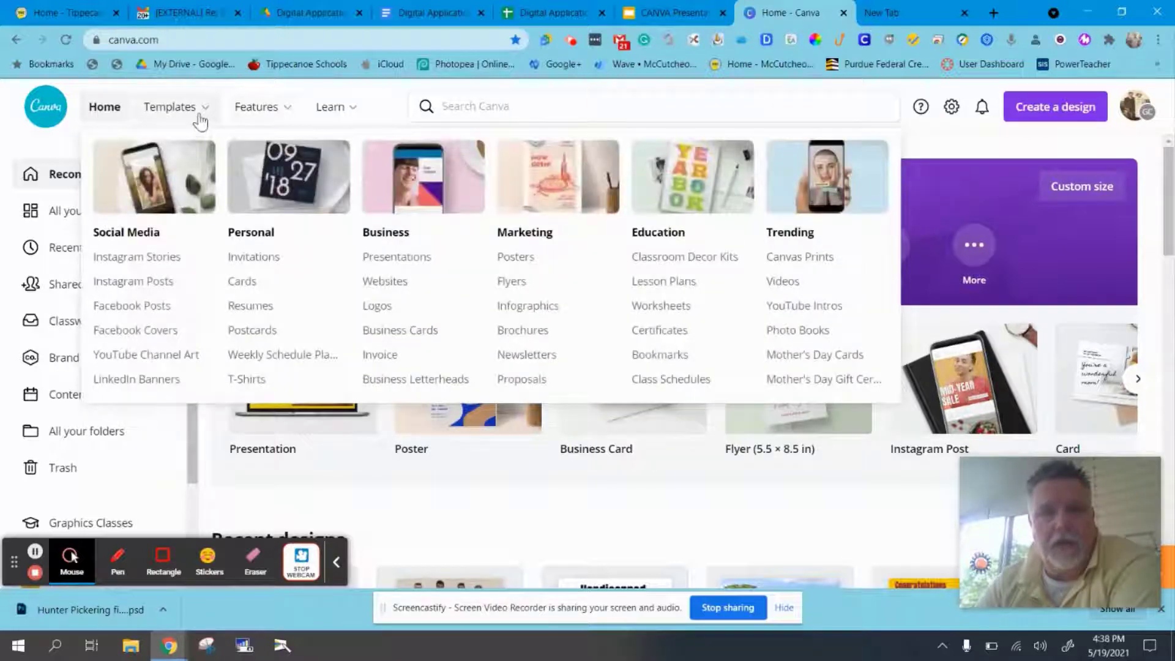
{"action": "mouse_move", "coordinate": [165, 114]}
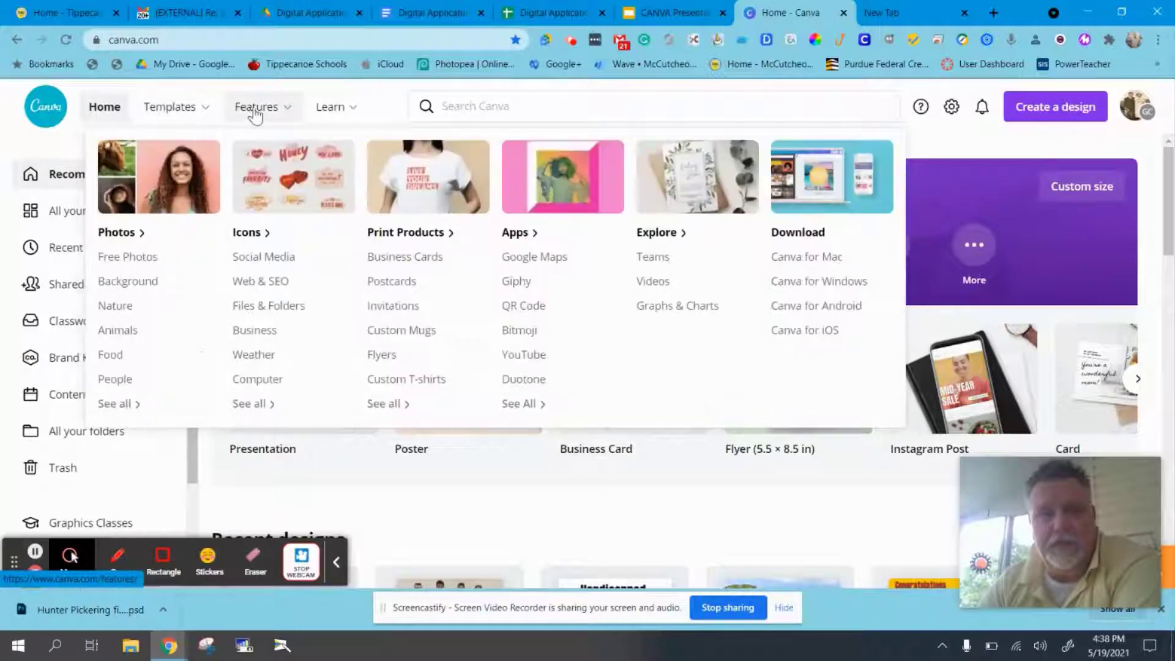
{"action": "mouse_move", "coordinate": [356, 113]}
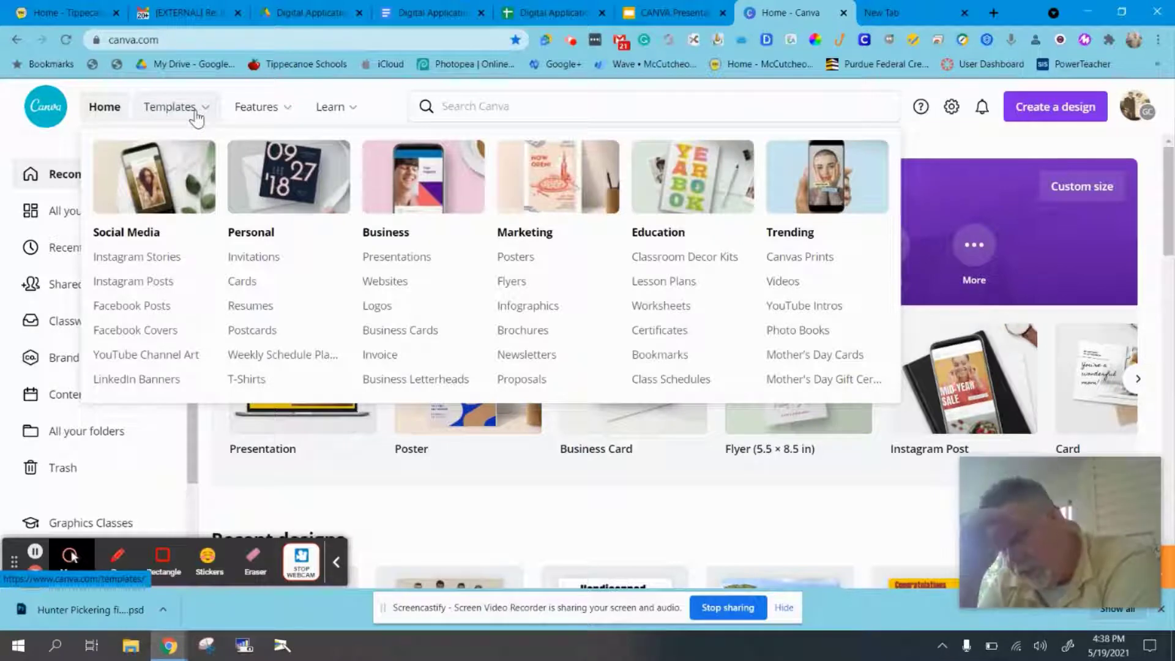
{"action": "mouse_move", "coordinate": [309, 95]}
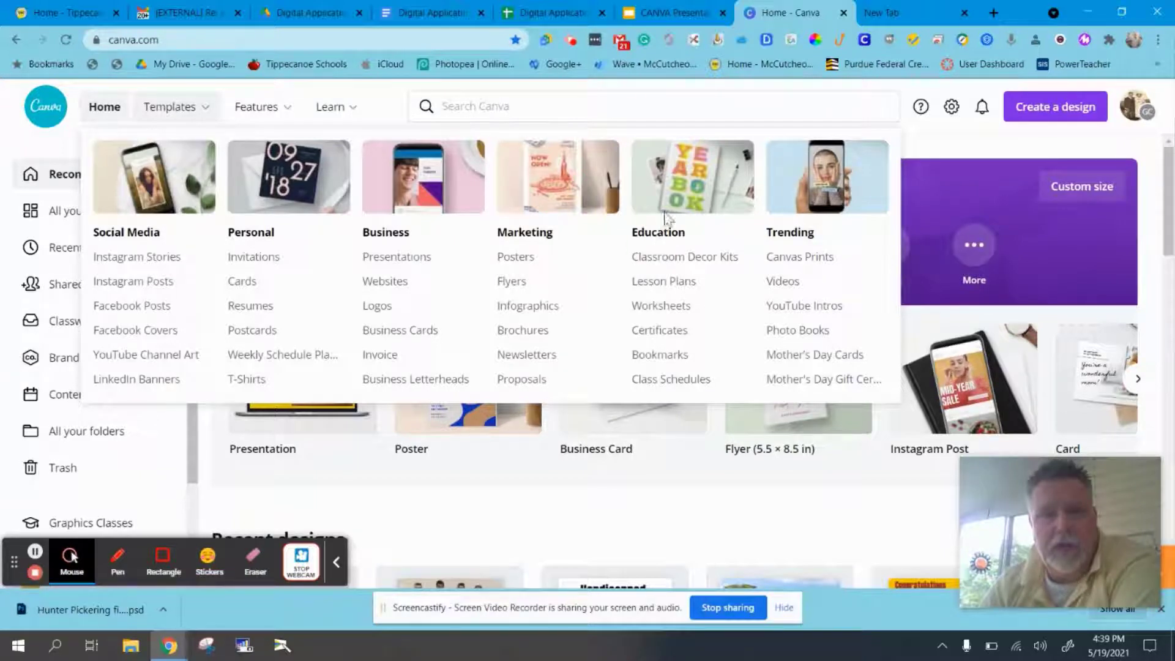
{"action": "left_click", "coordinate": [658, 263]}
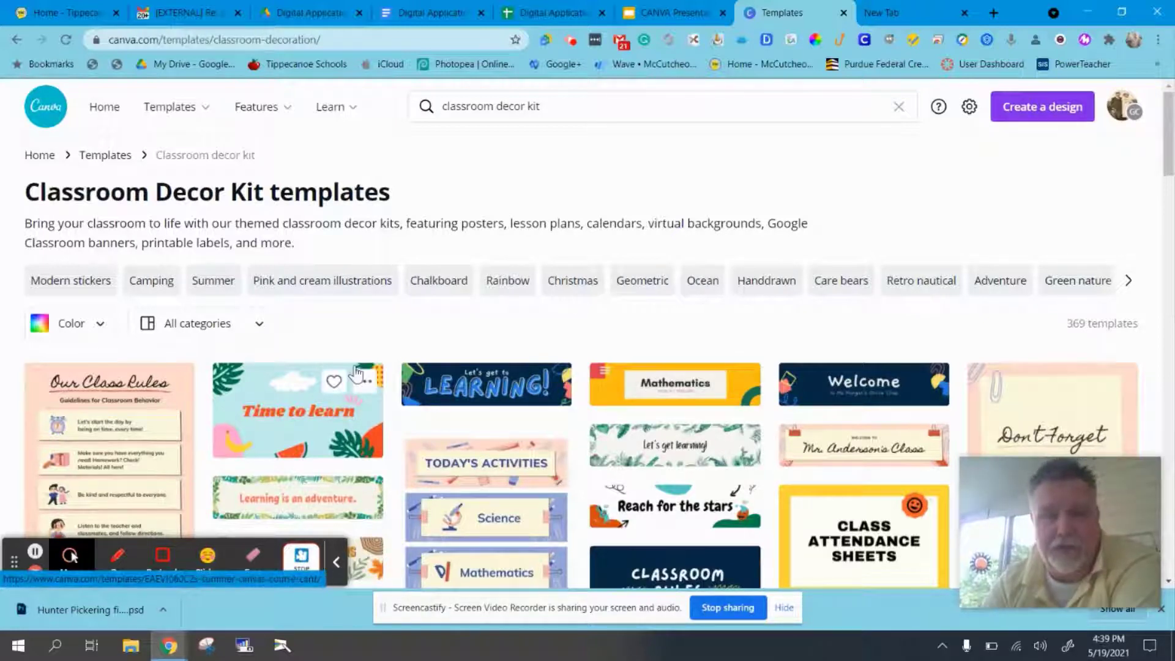
Find the "Super Speller" Rainbows Student Feature Classroom Poster among the classroom decor templates and create a design from it
{"action": "scroll", "coordinate": [356, 373], "scroll_direction": "down", "scroll_amount": 1}
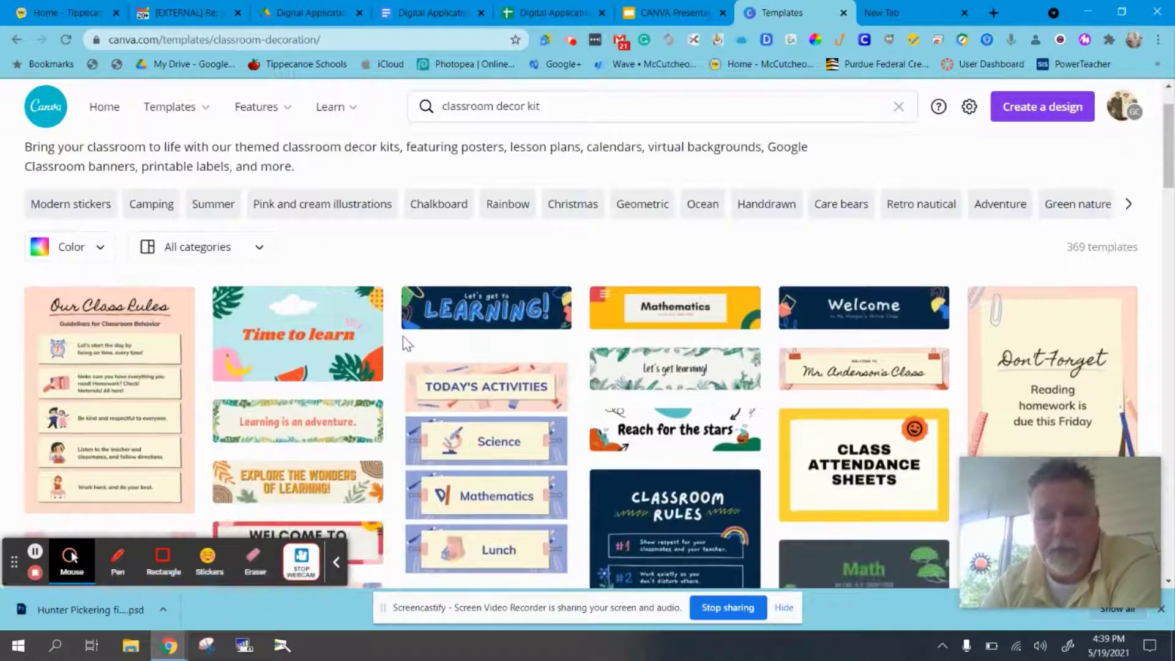
{"action": "scroll", "coordinate": [457, 306], "scroll_direction": "down", "scroll_amount": 2}
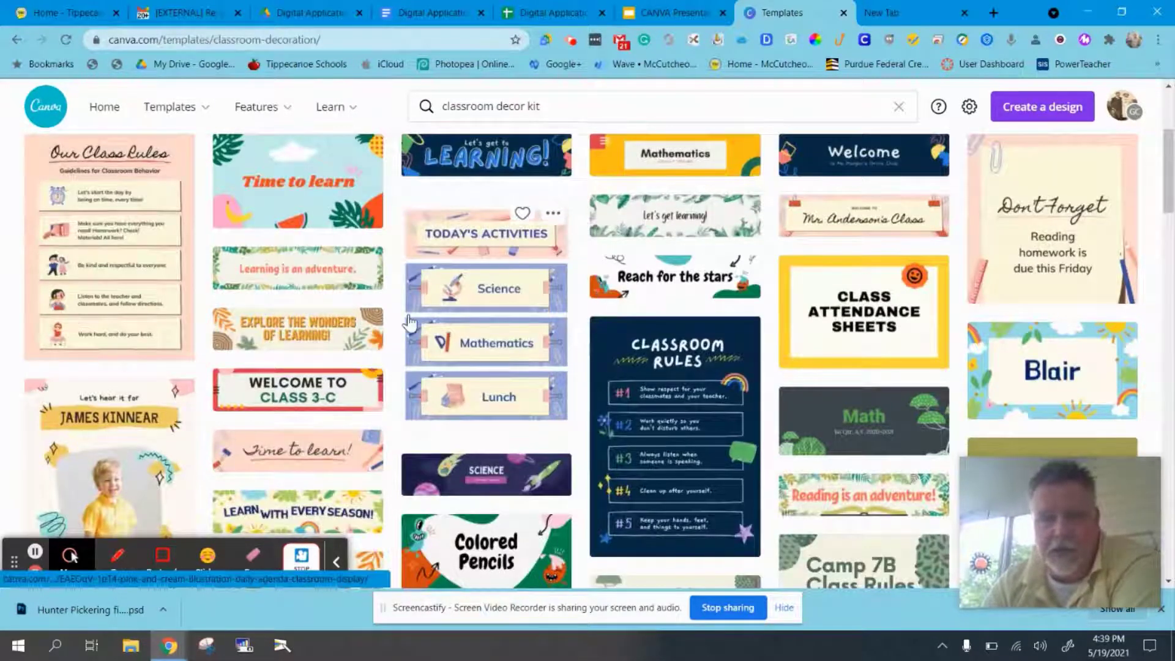
{"action": "scroll", "coordinate": [408, 342], "scroll_direction": "down", "scroll_amount": 1}
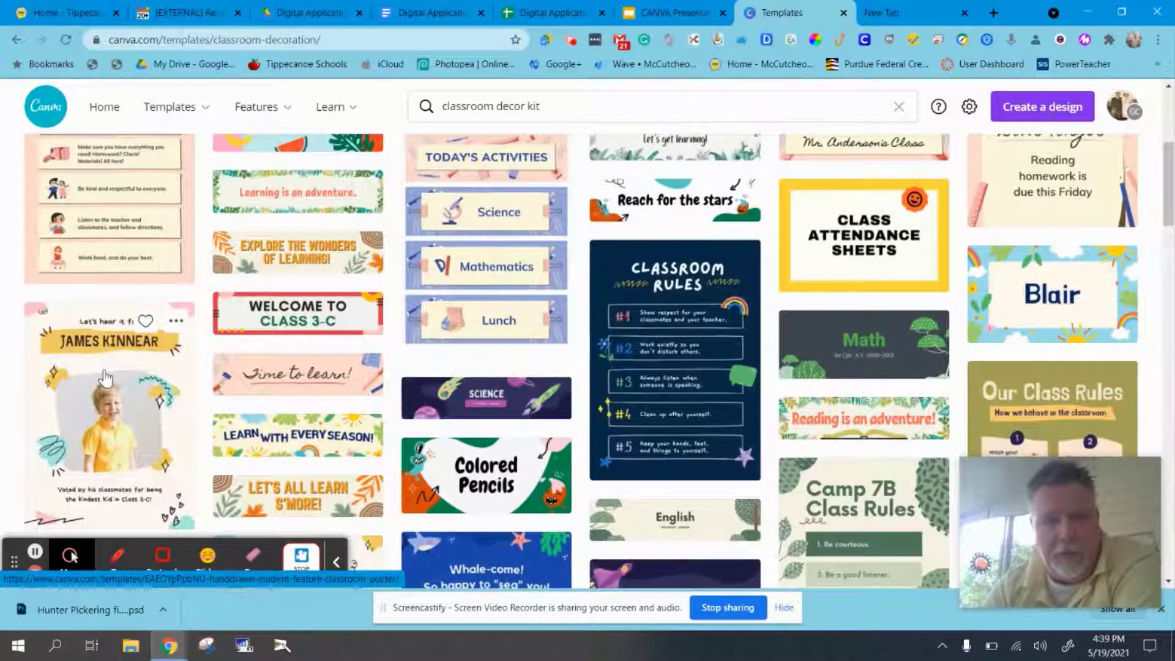
{"action": "scroll", "coordinate": [105, 378], "scroll_direction": "down", "scroll_amount": 3}
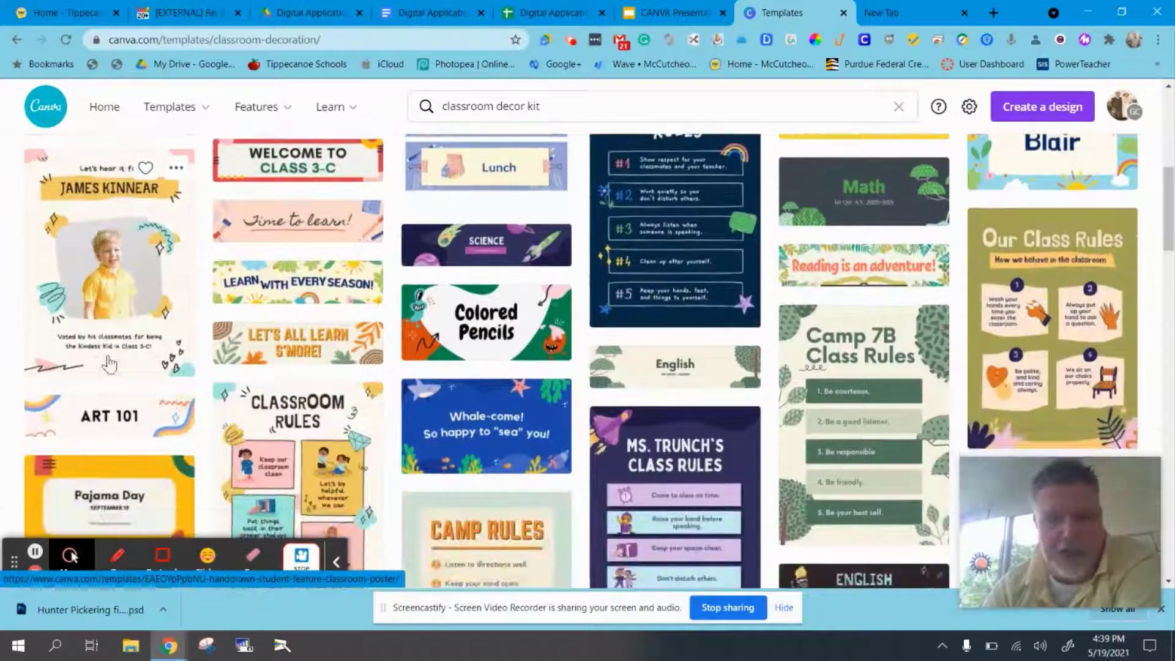
{"action": "scroll", "coordinate": [109, 365], "scroll_direction": "down", "scroll_amount": 1}
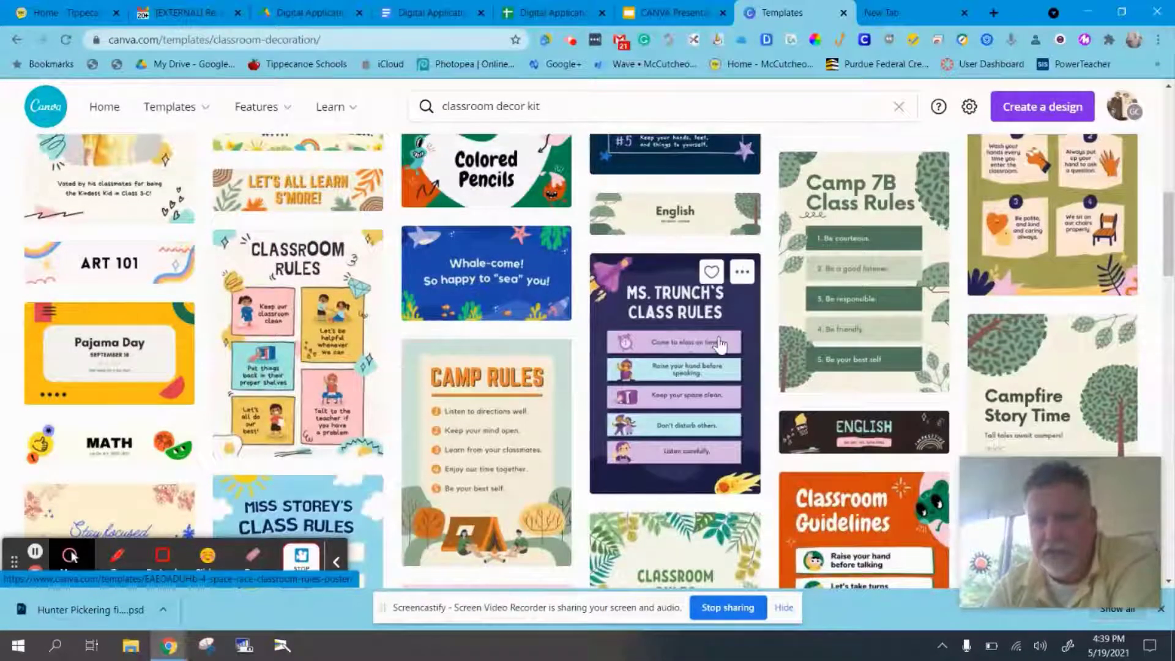
{"action": "scroll", "coordinate": [720, 346], "scroll_direction": "down", "scroll_amount": 2}
{"action": "scroll", "coordinate": [720, 346], "scroll_direction": "down", "scroll_amount": 2}
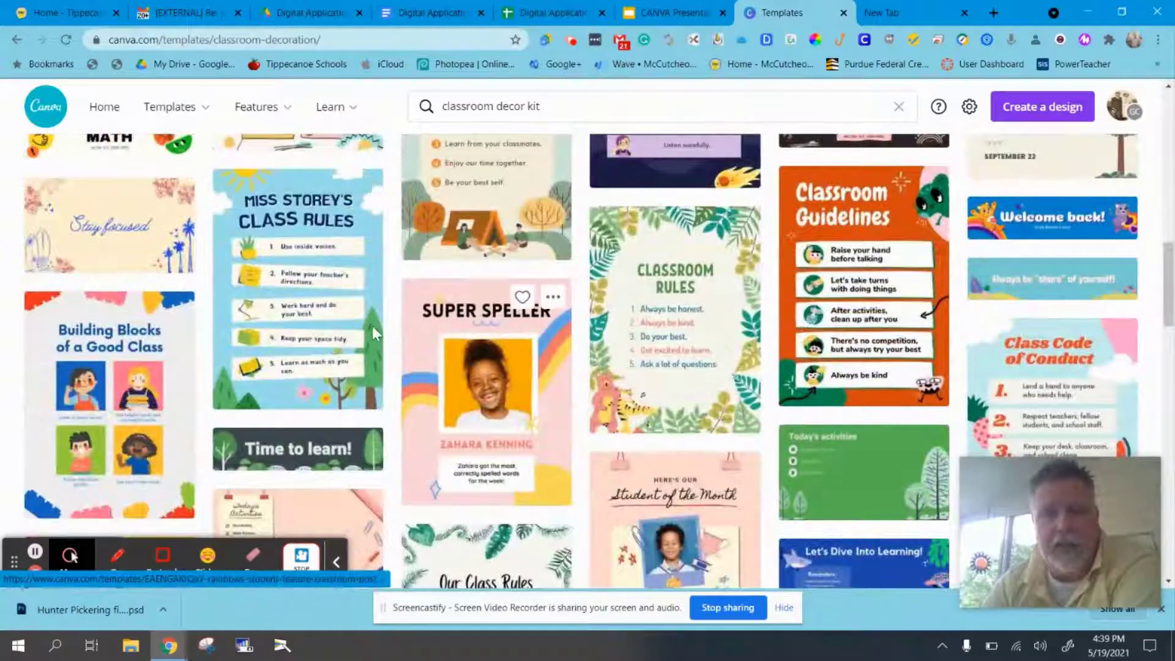
{"action": "left_click", "coordinate": [461, 318]}
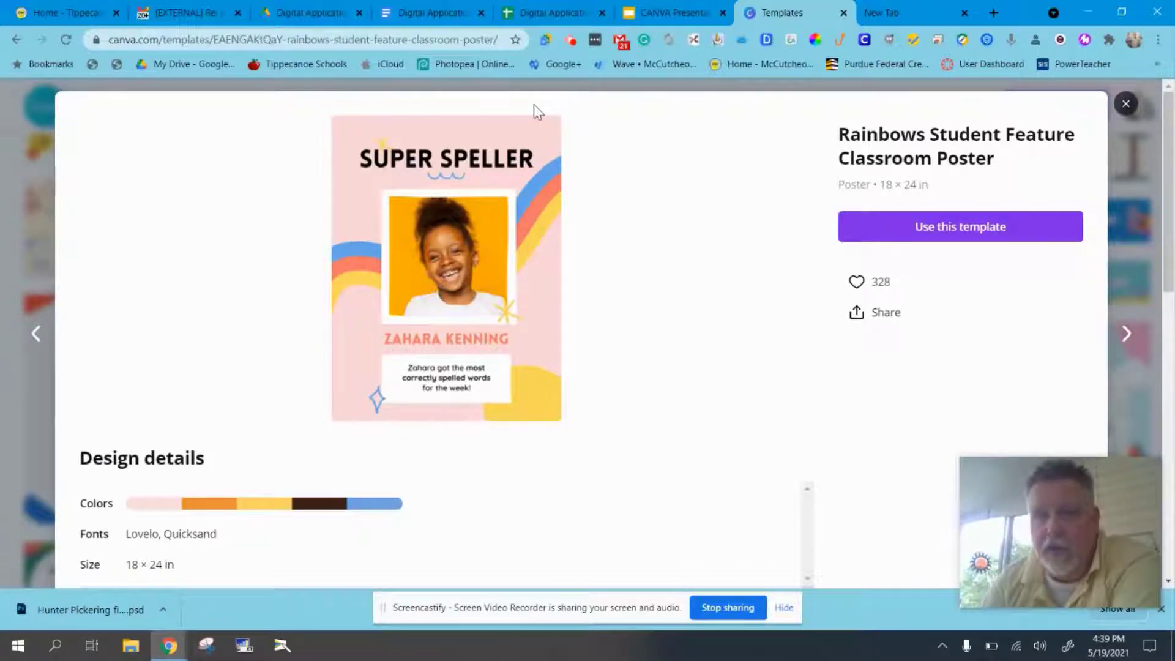
{"action": "left_click", "coordinate": [948, 227]}
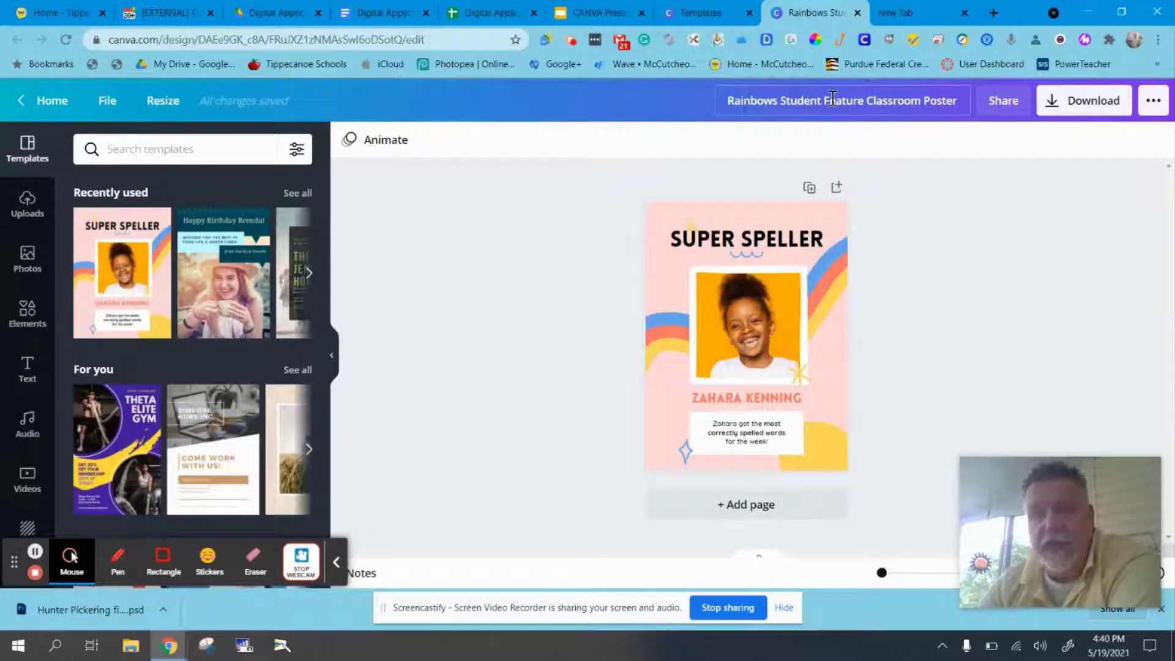
Open the poster's download options and examine the available file types, from PNG to GIF
{"action": "left_click", "coordinate": [1086, 105]}
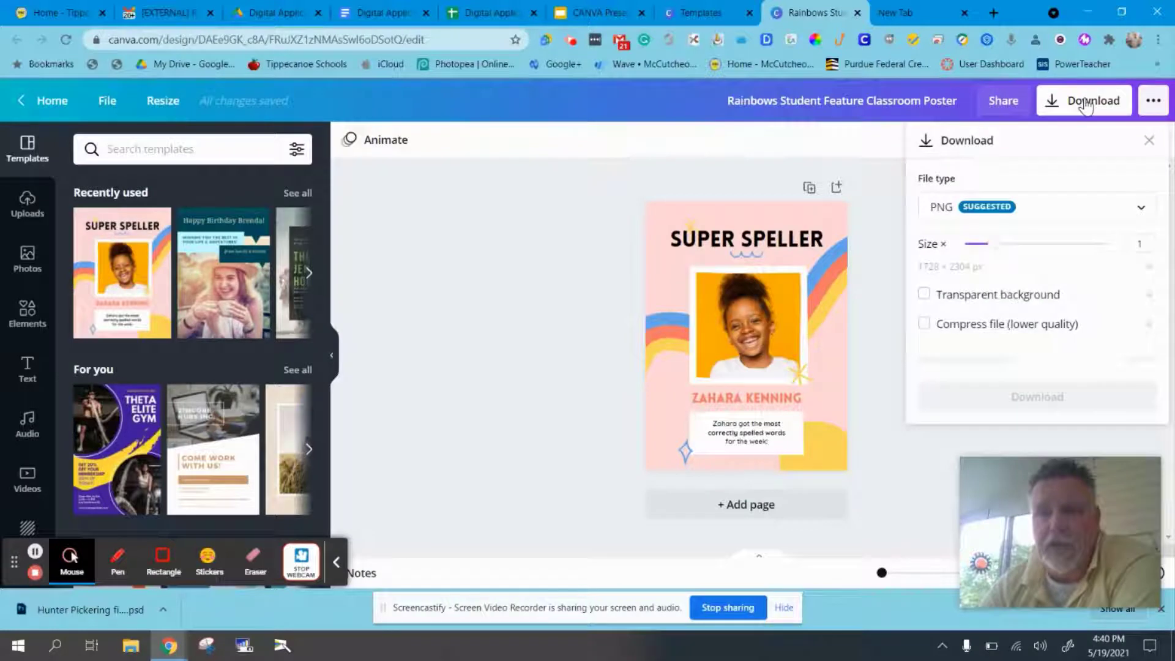
{"action": "left_click", "coordinate": [1007, 221]}
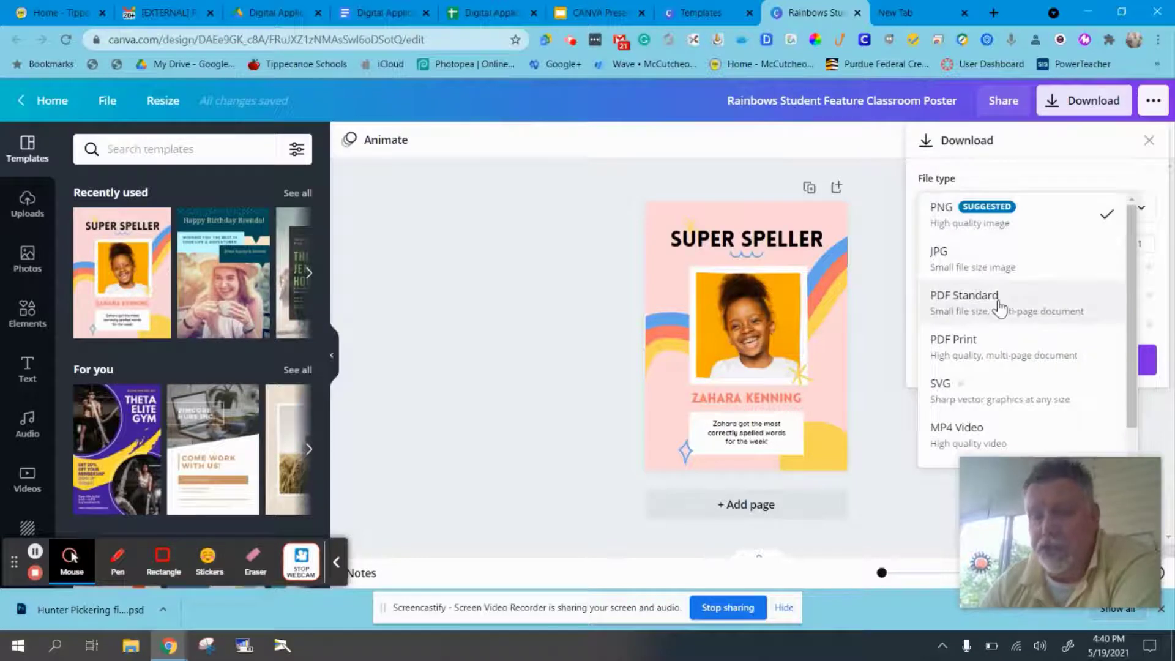
{"action": "scroll", "coordinate": [1070, 401], "scroll_direction": "down", "scroll_amount": 1}
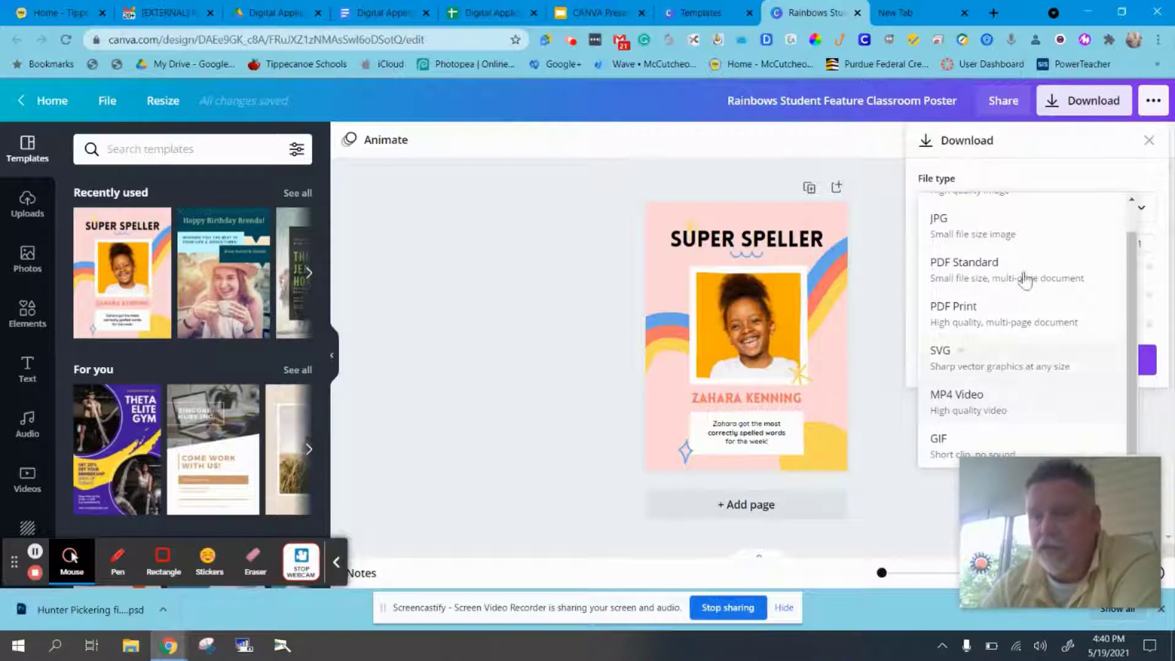
{"action": "scroll", "coordinate": [1001, 215], "scroll_direction": "up", "scroll_amount": 1}
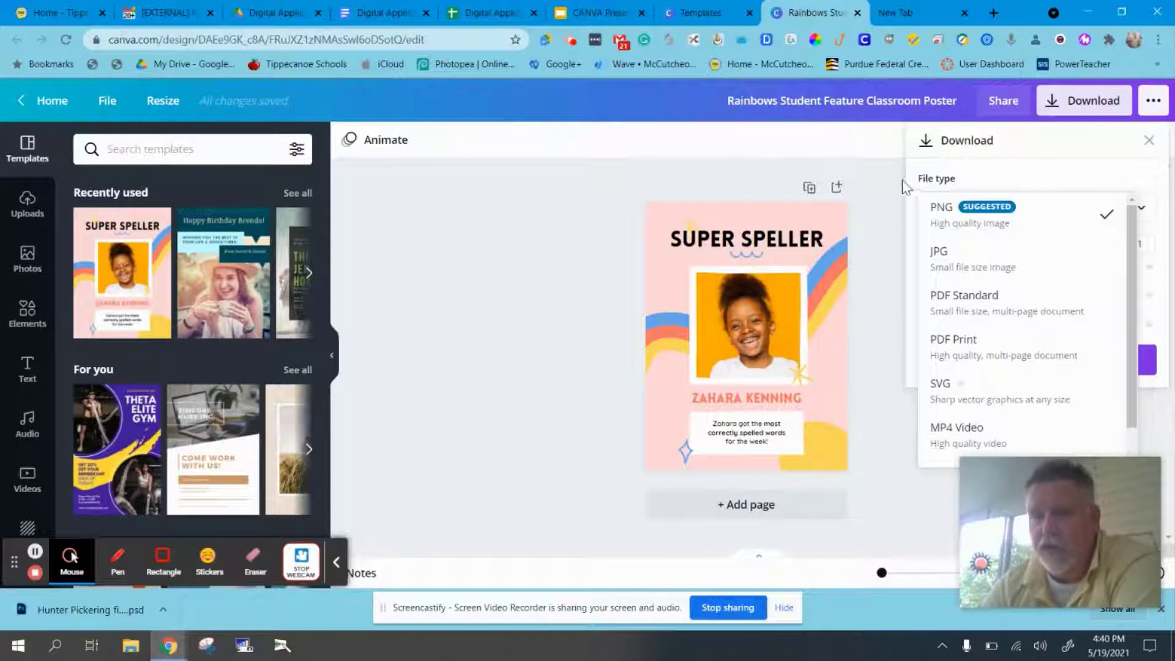
Close the download options, set the poster's share link to view, and copy the link
{"action": "left_click", "coordinate": [857, 160]}
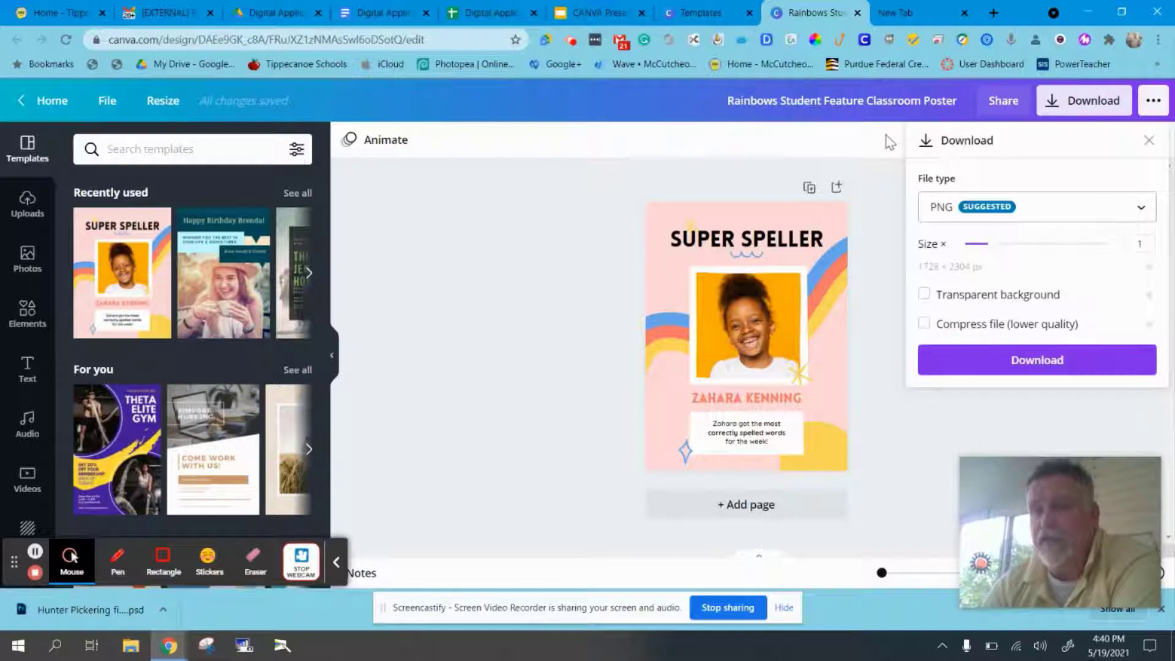
{"action": "left_click", "coordinate": [536, 208]}
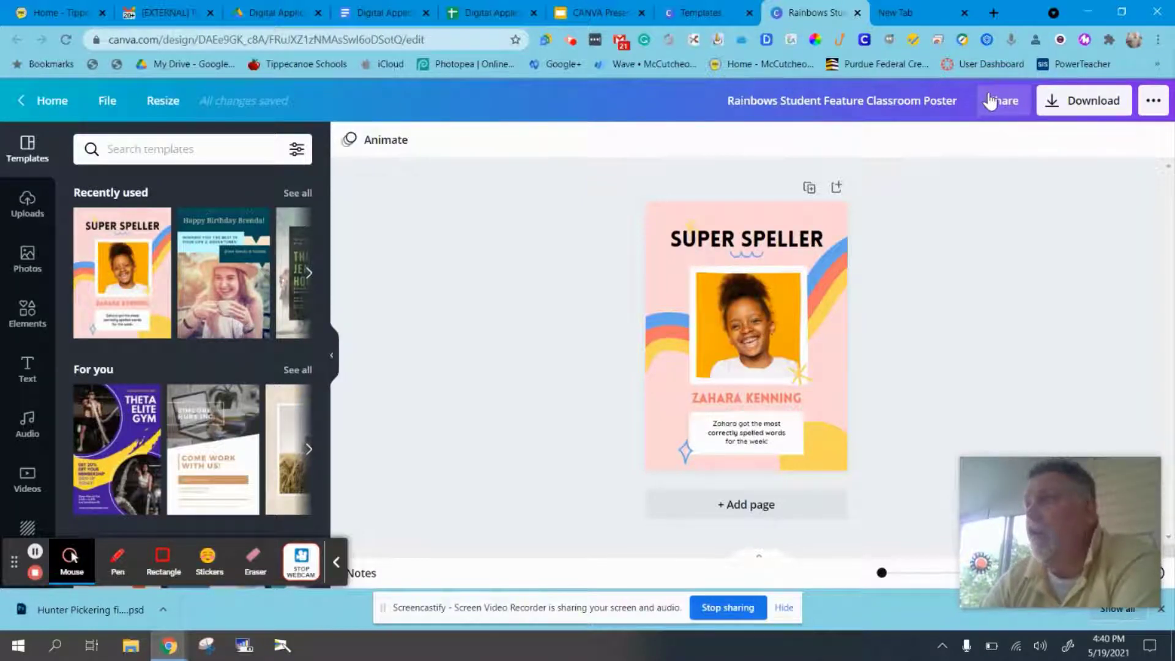
{"action": "left_click", "coordinate": [995, 101]}
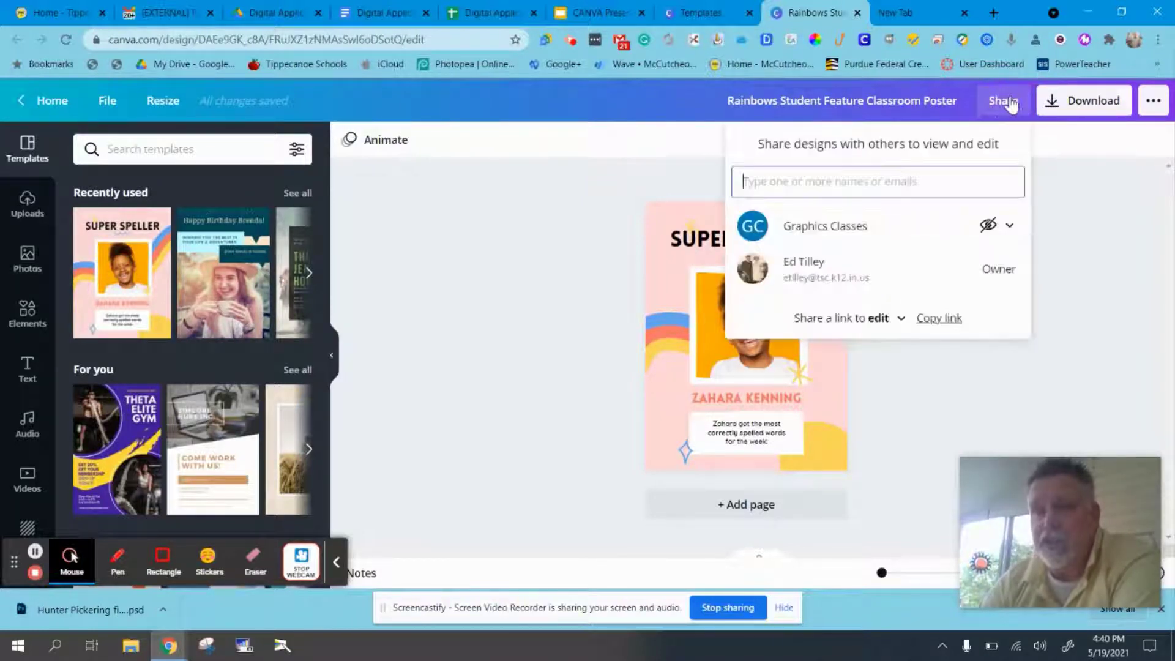
{"action": "left_click", "coordinate": [901, 319]}
{"action": "left_click", "coordinate": [892, 384]}
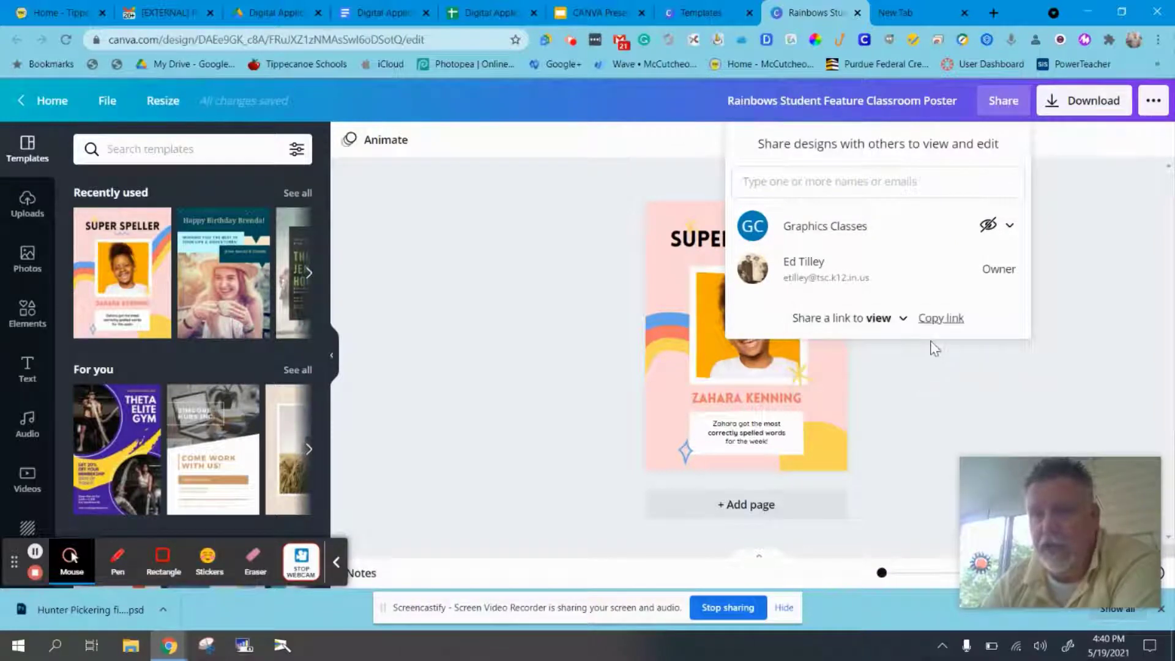
{"action": "left_click", "coordinate": [938, 319]}
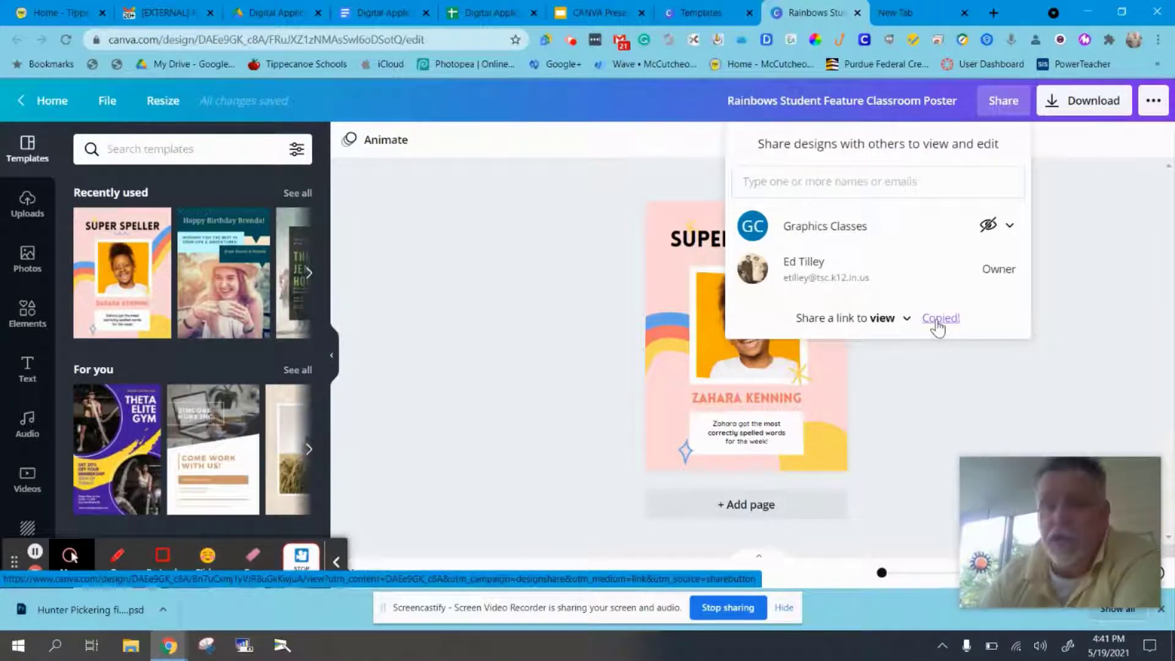
Review the edit, use as template and view permissions for the share link, and close the sharing settings
{"action": "left_click", "coordinate": [908, 323]}
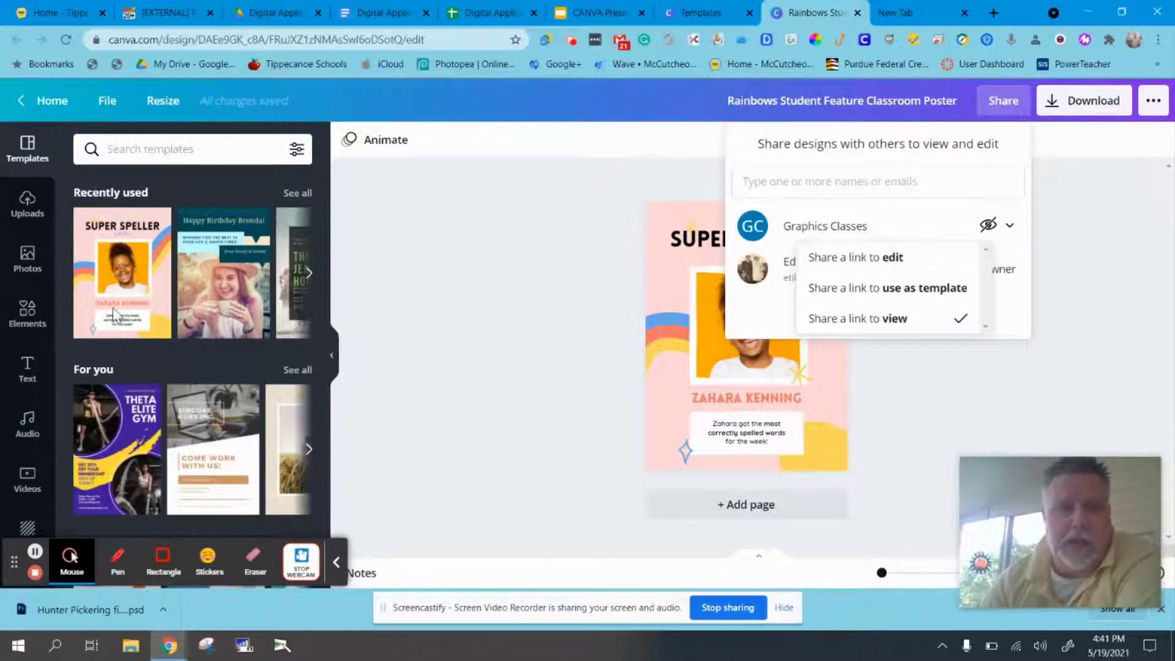
{"action": "left_click", "coordinate": [461, 325]}
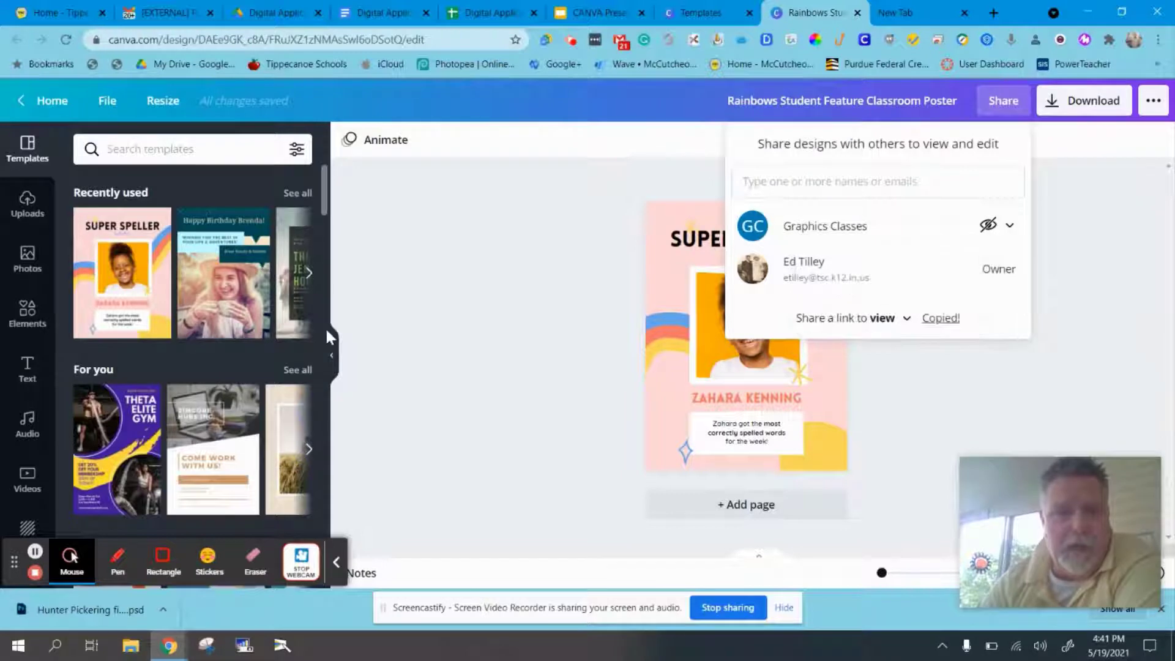
{"action": "left_click", "coordinate": [643, 218]}
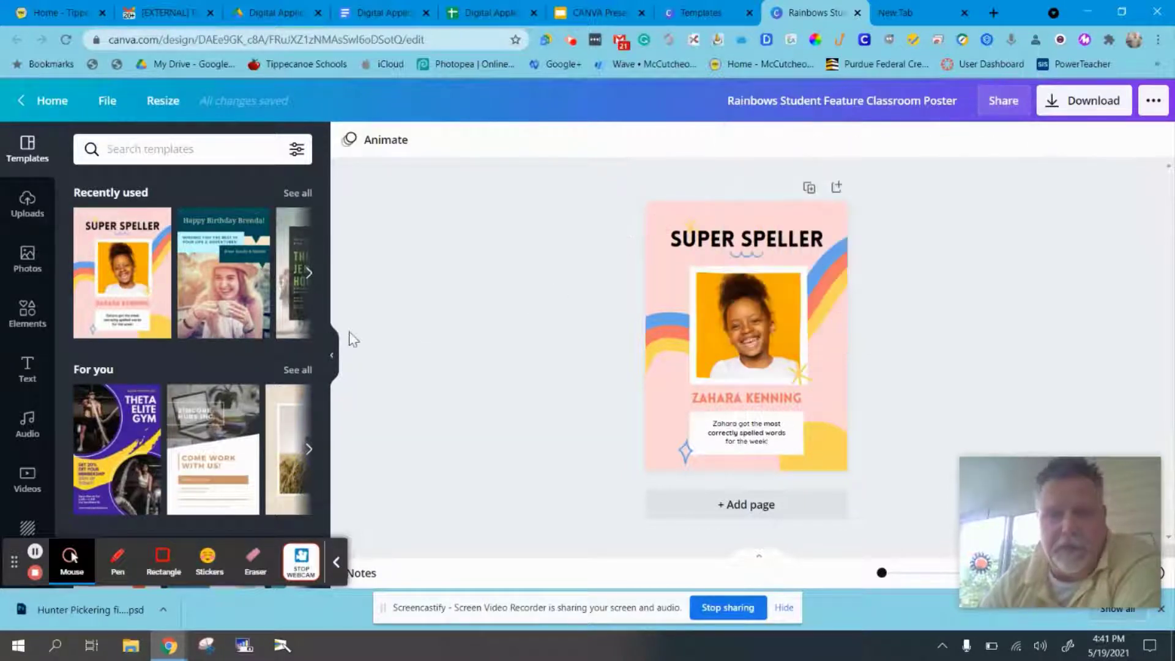
Look through the suggested poster template categories, such as Covid-19, Lost Dog and Back to Business
{"action": "scroll", "coordinate": [254, 350], "scroll_direction": "down", "scroll_amount": 9}
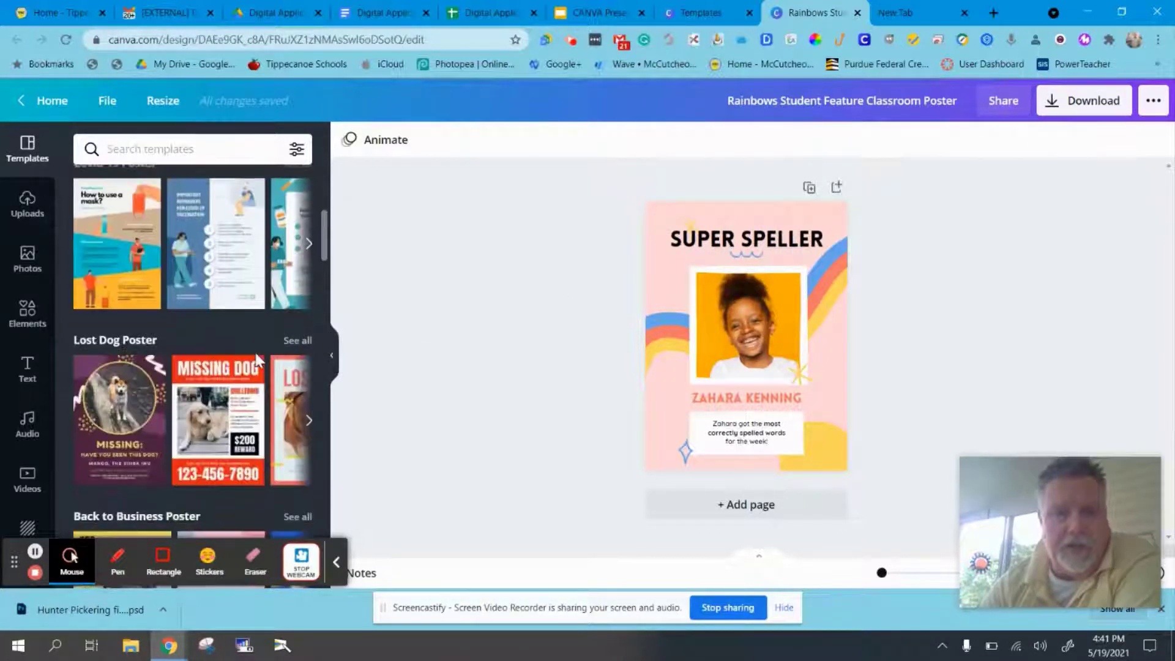
{"action": "scroll", "coordinate": [254, 361], "scroll_direction": "down", "scroll_amount": 2}
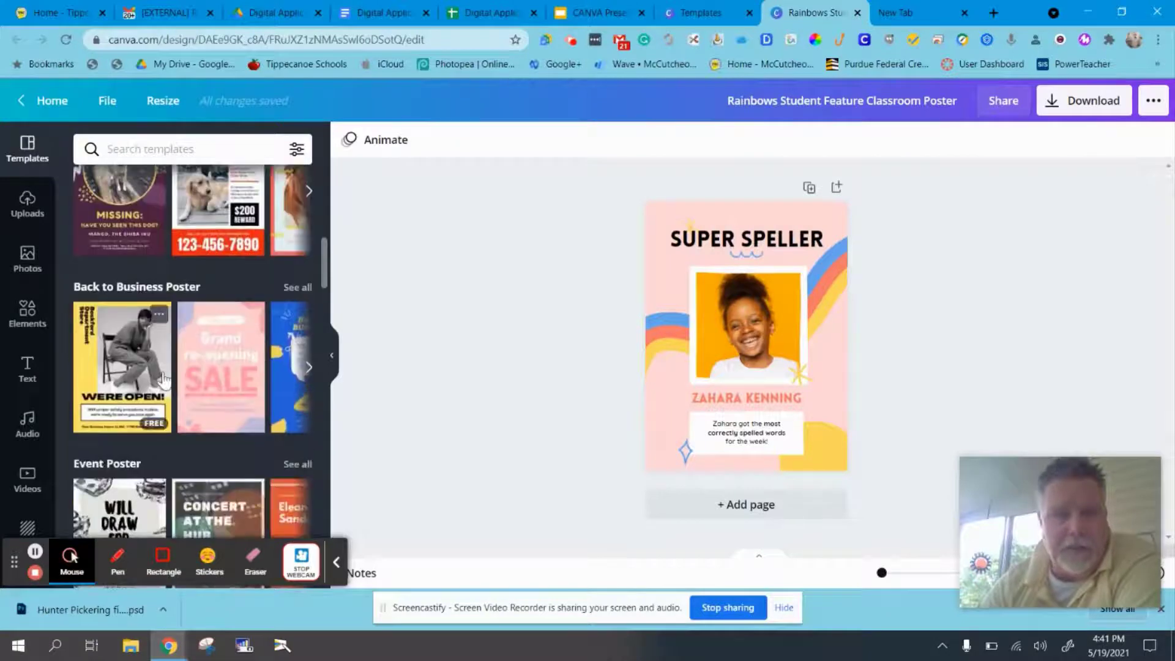
{"action": "scroll", "coordinate": [168, 376], "scroll_direction": "up", "scroll_amount": 3}
{"action": "scroll", "coordinate": [169, 377], "scroll_direction": "up", "scroll_amount": 10}
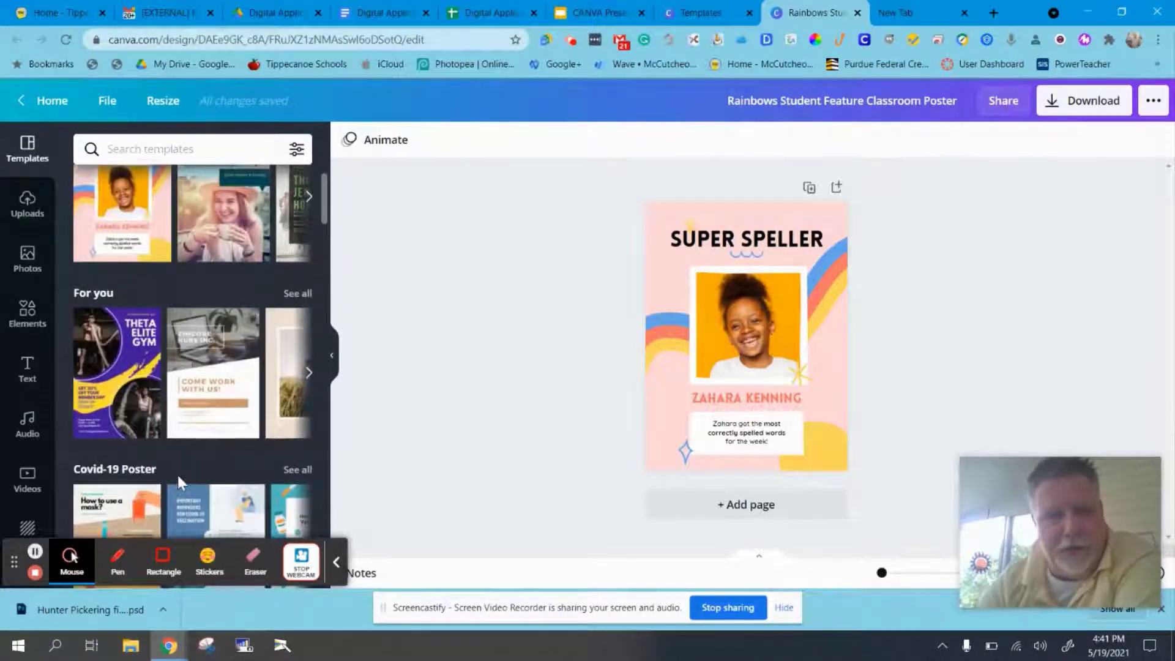
{"action": "scroll", "coordinate": [268, 330], "scroll_direction": "up", "scroll_amount": 3}
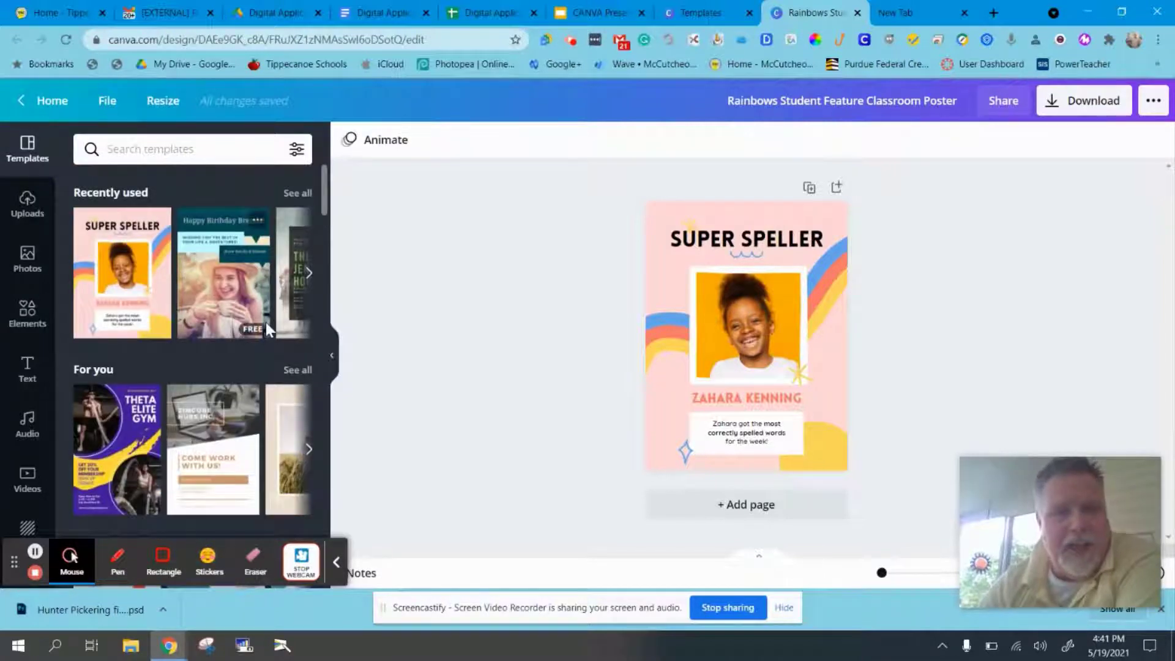
Show all School Poster templates and look through the designs
{"action": "scroll", "coordinate": [265, 322], "scroll_direction": "down", "scroll_amount": 10}
{"action": "scroll", "coordinate": [265, 322], "scroll_direction": "down", "scroll_amount": 4}
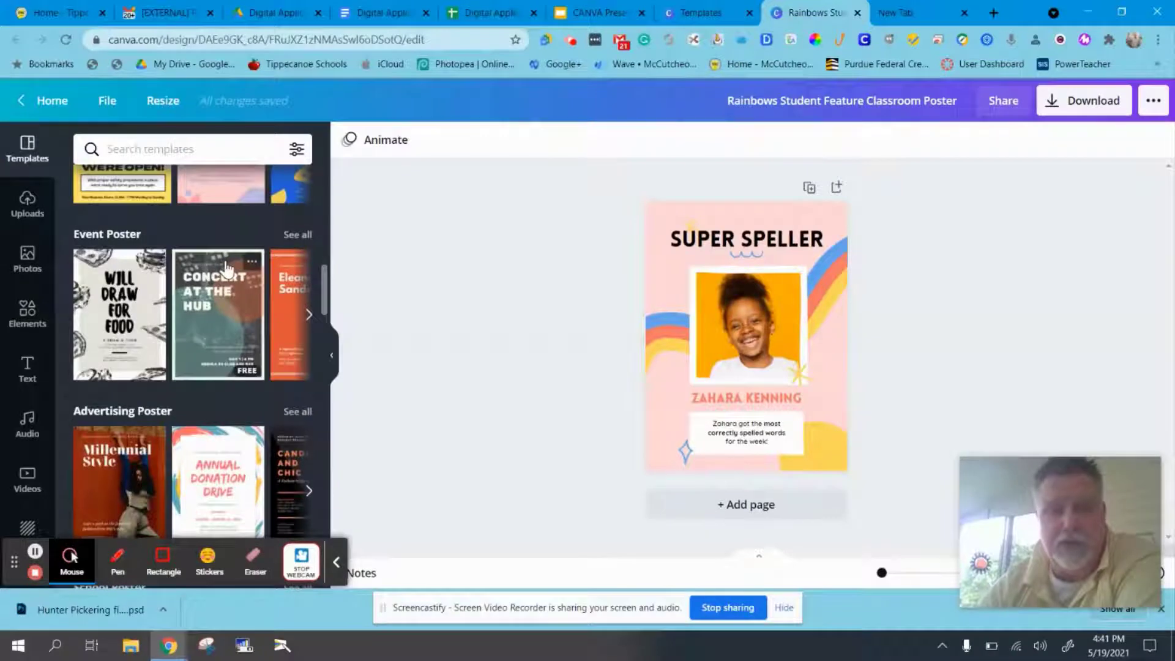
{"action": "scroll", "coordinate": [226, 268], "scroll_direction": "down", "scroll_amount": 6}
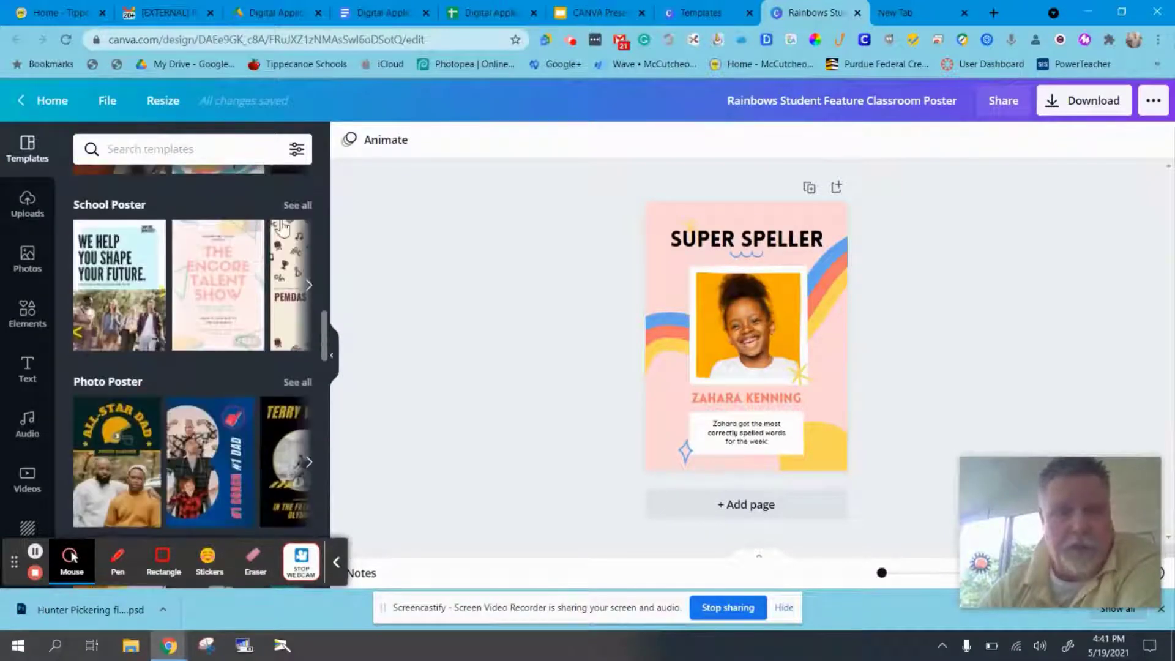
{"action": "left_click", "coordinate": [300, 207]}
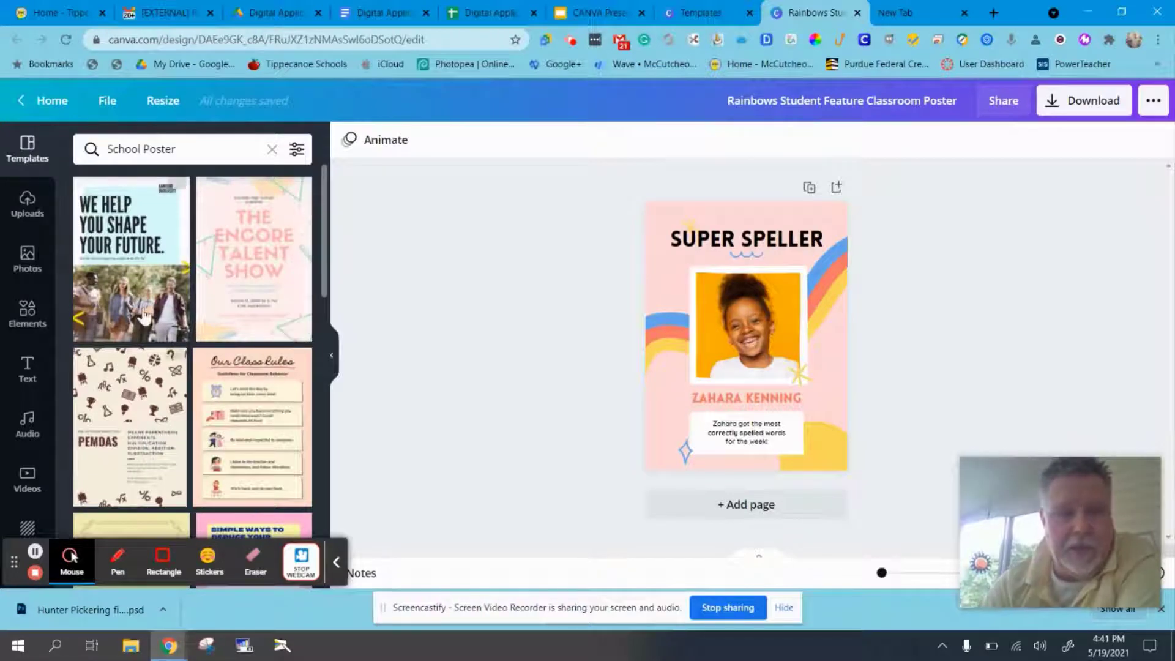
{"action": "scroll", "coordinate": [158, 303], "scroll_direction": "down", "scroll_amount": 5}
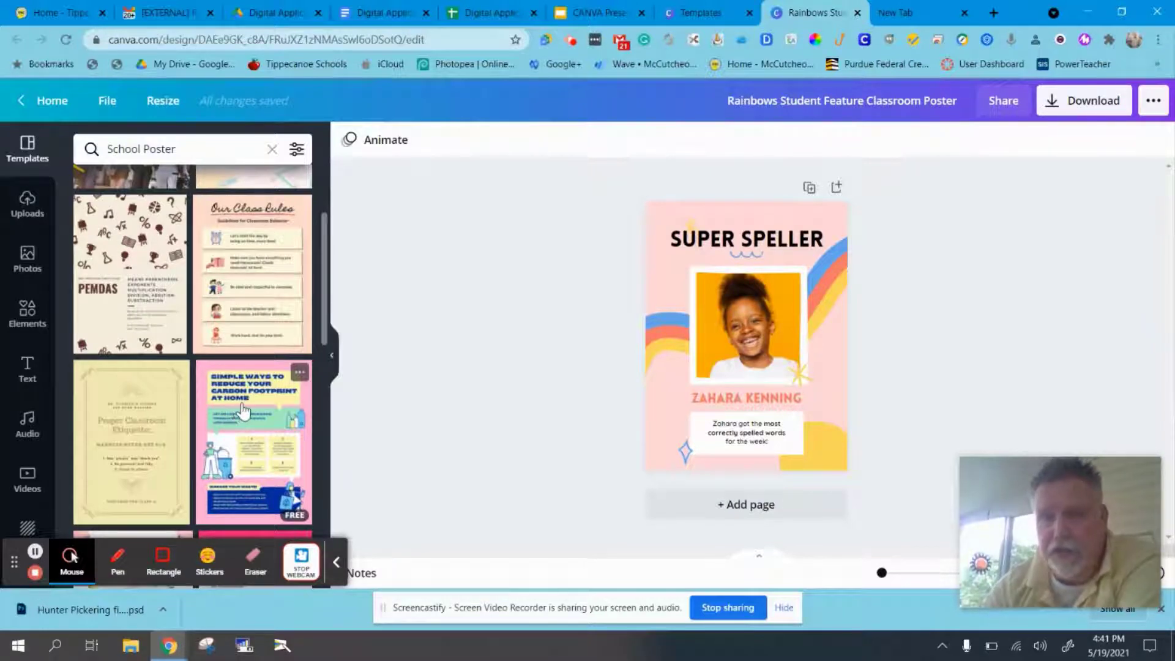
{"action": "scroll", "coordinate": [243, 410], "scroll_direction": "down", "scroll_amount": 5}
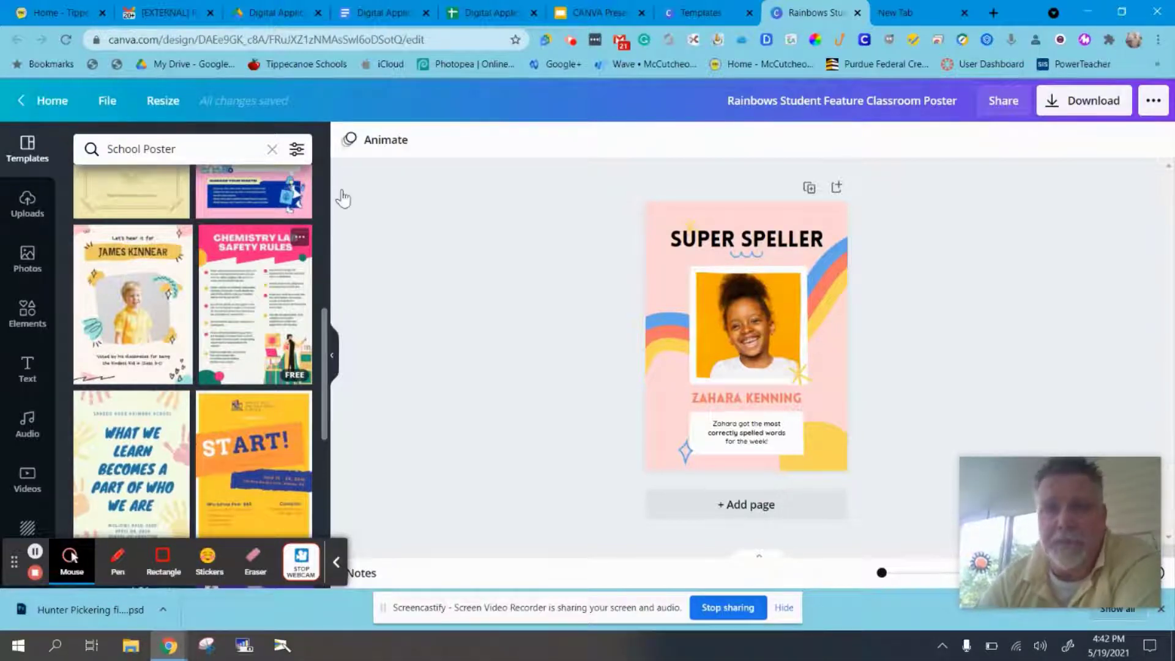
Return to the template gallery, close the "Super Speller" preview, and browse the Lesson Plans templates under Education
{"action": "left_click", "coordinate": [724, 12]}
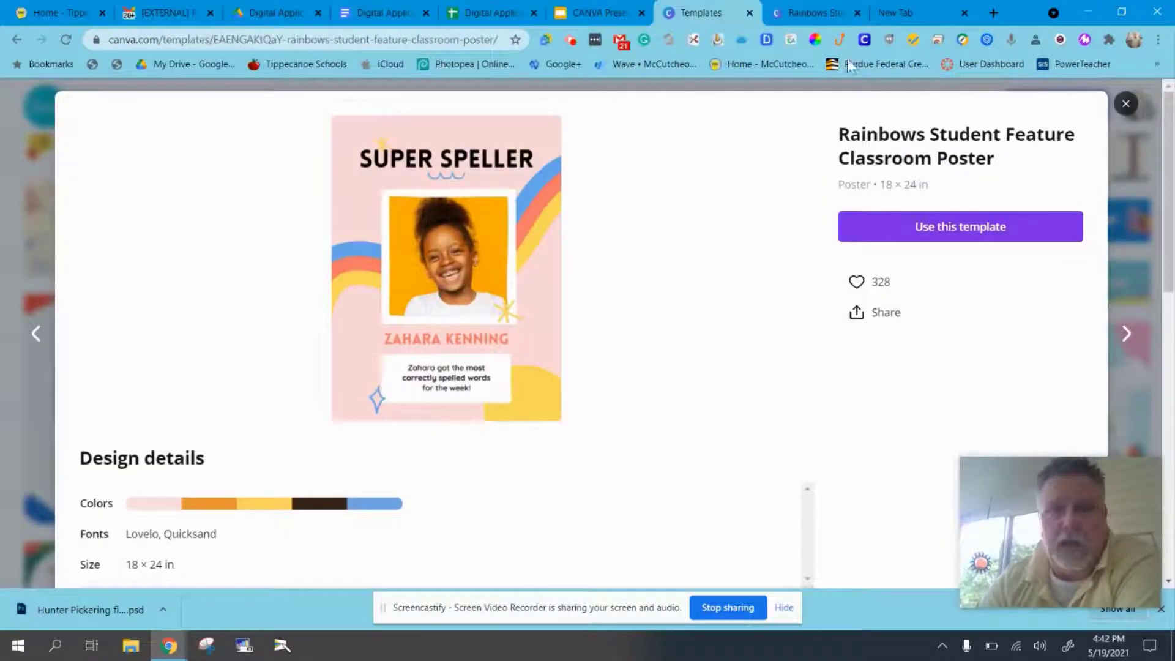
{"action": "left_click", "coordinate": [1120, 109]}
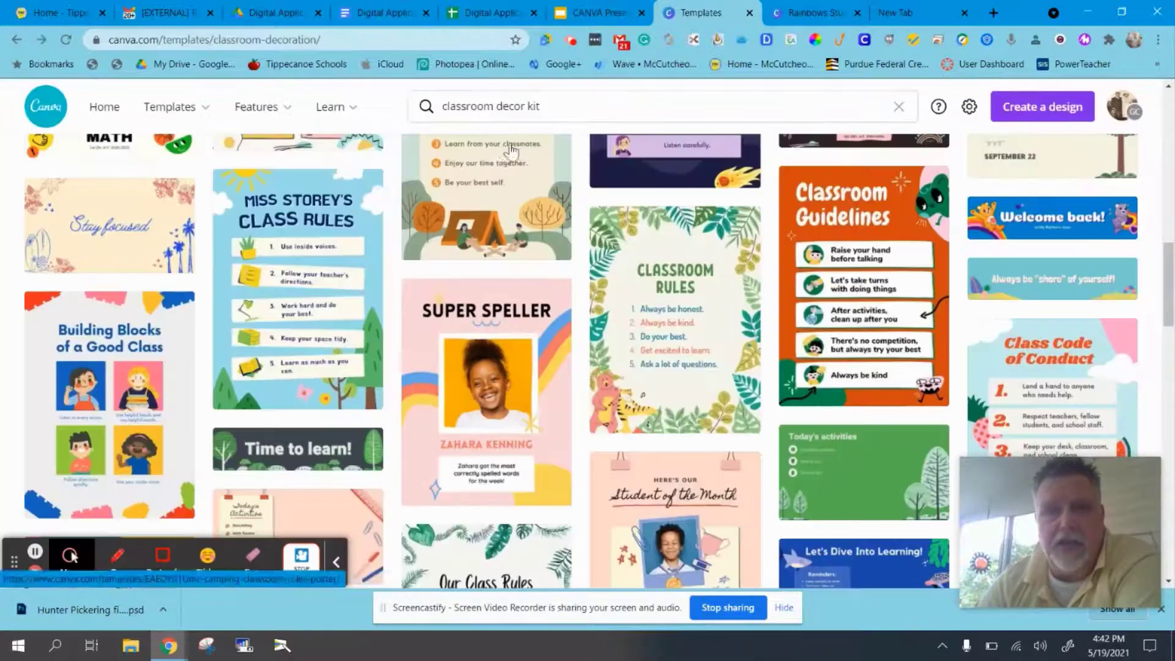
{"action": "mouse_move", "coordinate": [328, 110]}
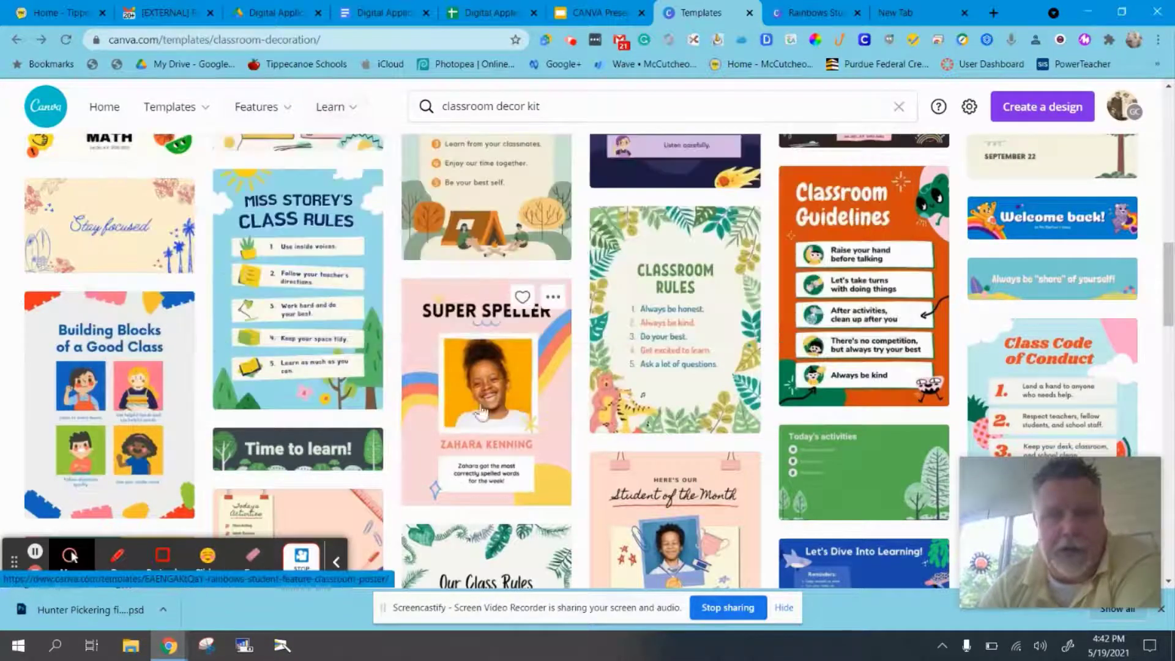
{"action": "mouse_move", "coordinate": [174, 113]}
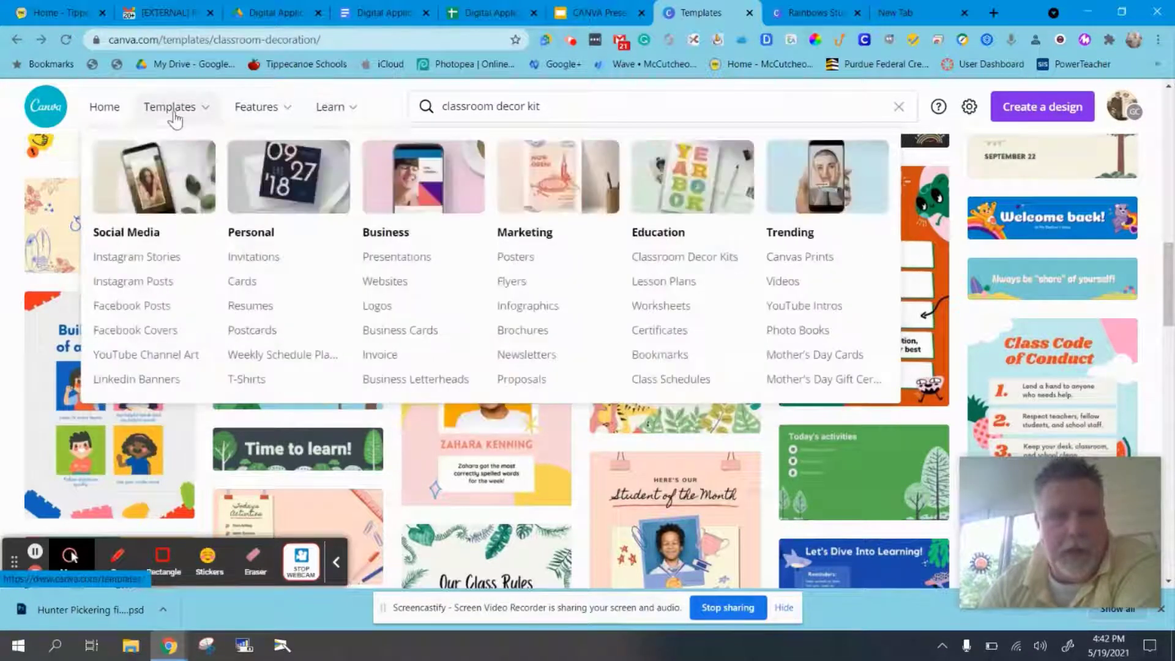
{"action": "left_click", "coordinate": [650, 284]}
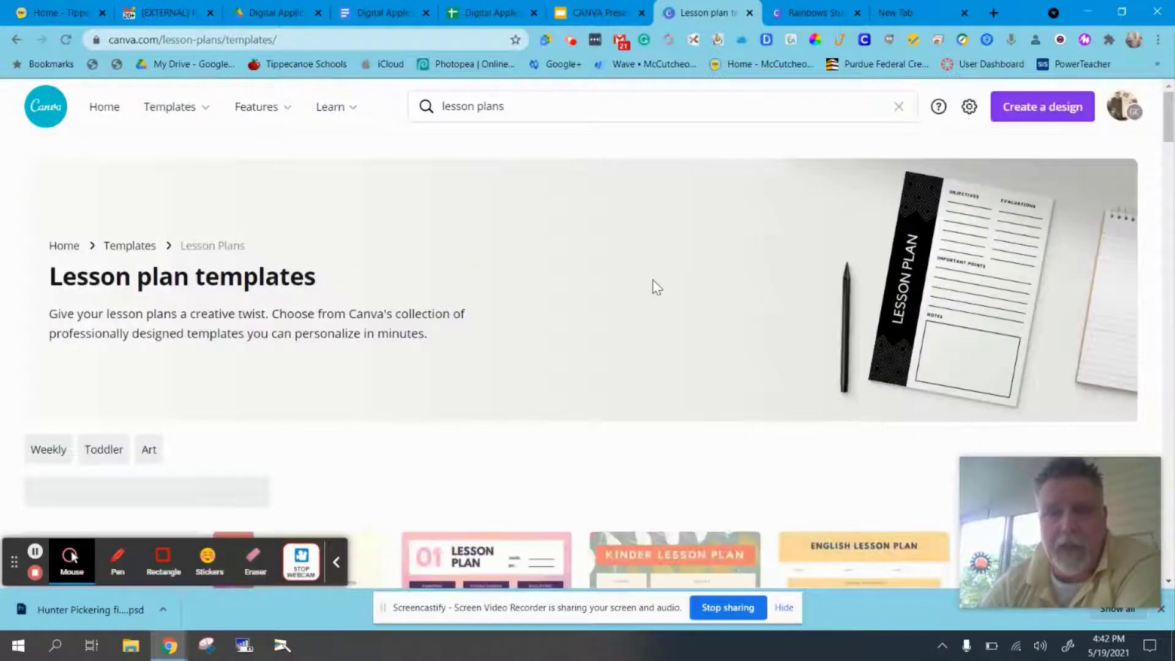
{"action": "scroll", "coordinate": [654, 287], "scroll_direction": "down", "scroll_amount": 7}
{"action": "scroll", "coordinate": [652, 287], "scroll_direction": "down", "scroll_amount": 1}
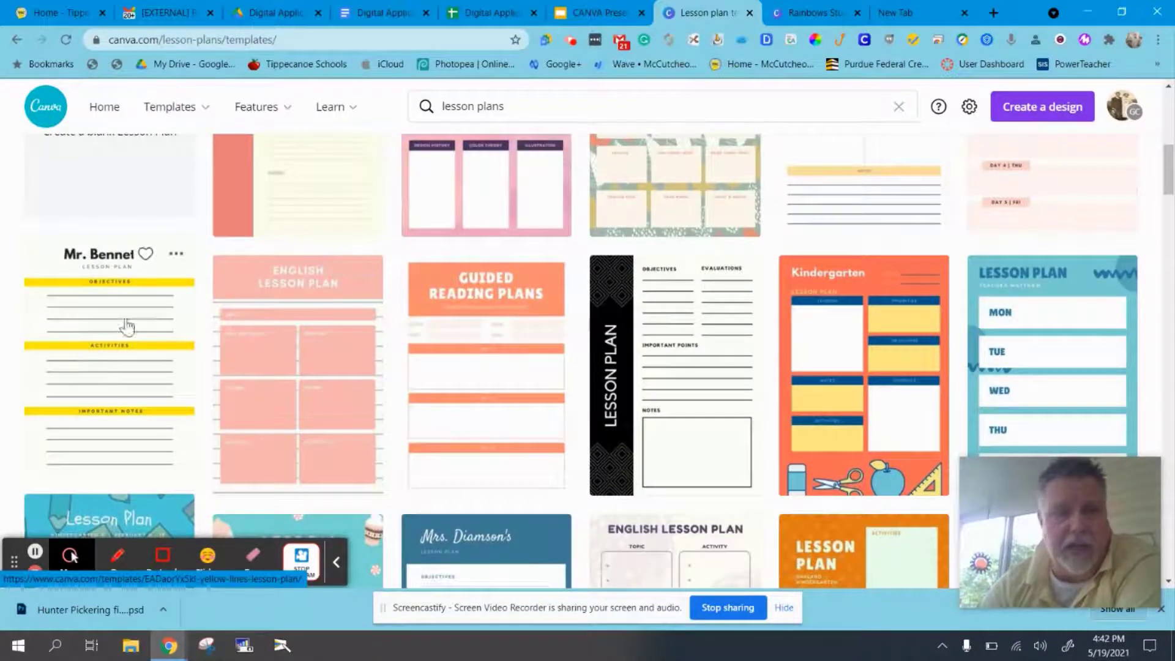
Open the Pink Modern English Lesson Plan template in a new browser tab and create a design from it
{"action": "left_click", "coordinate": [94, 306]}
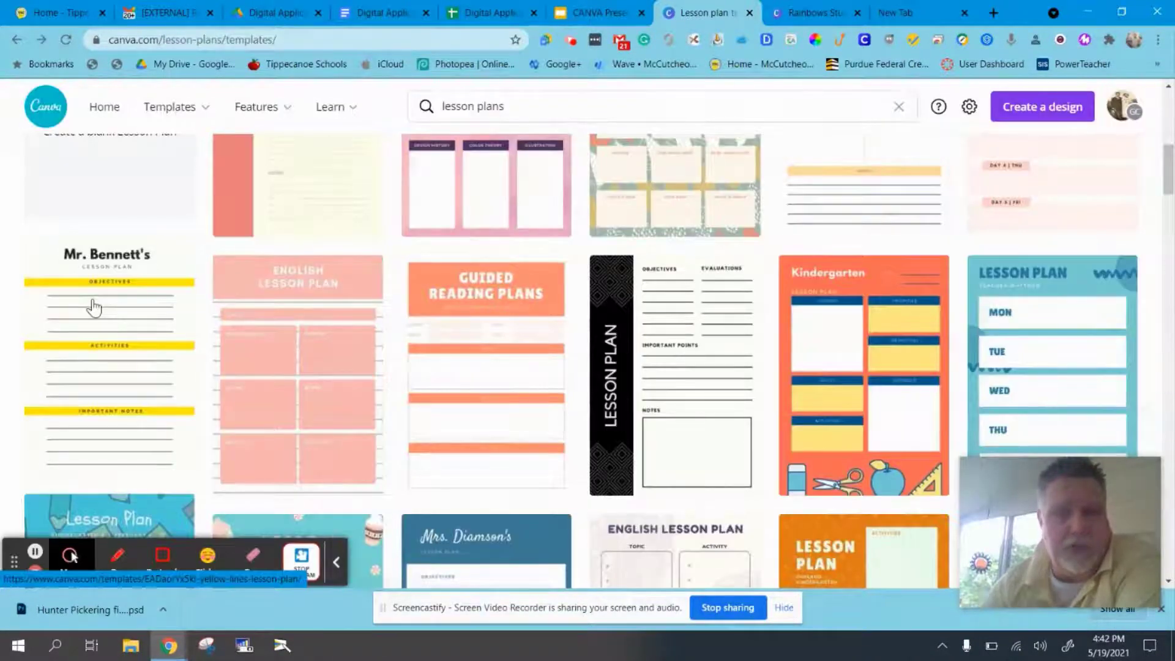
{"action": "left_click", "coordinate": [302, 297]}
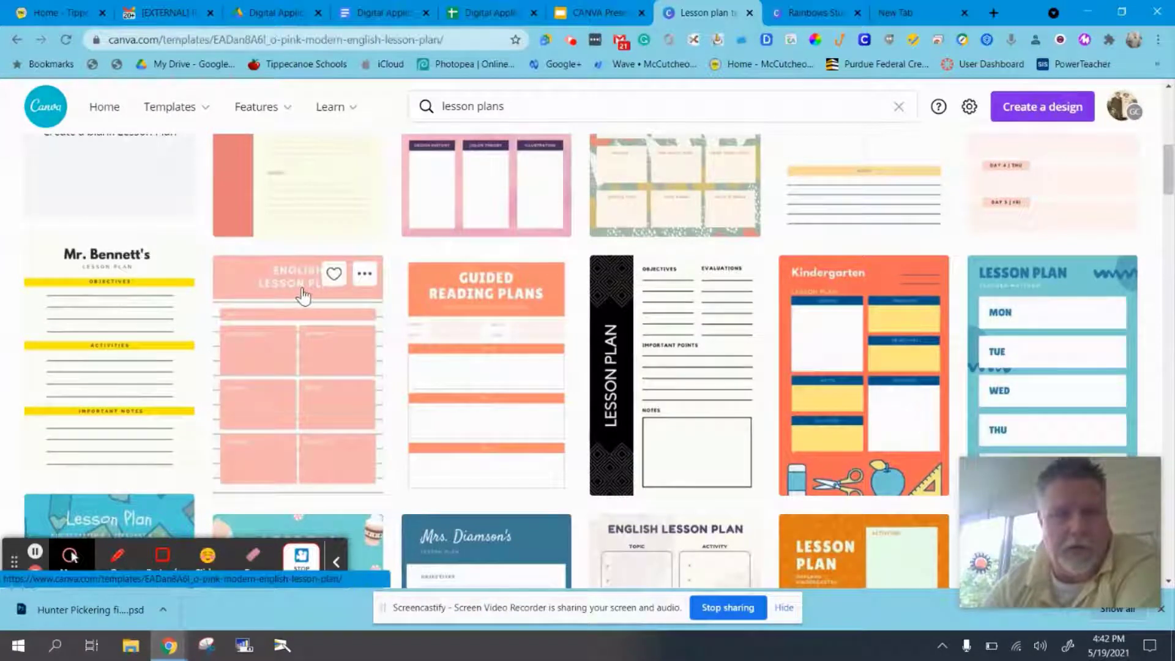
{"action": "left_click", "coordinate": [311, 363]}
{"action": "right_click", "coordinate": [312, 363]}
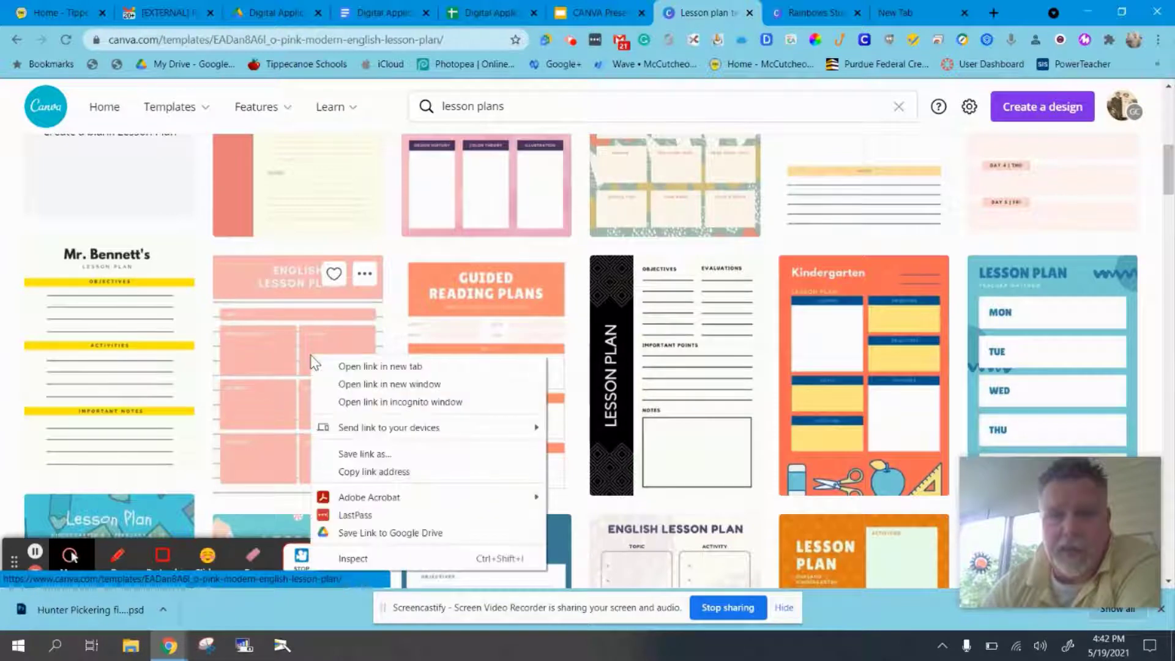
{"action": "left_click", "coordinate": [358, 367]}
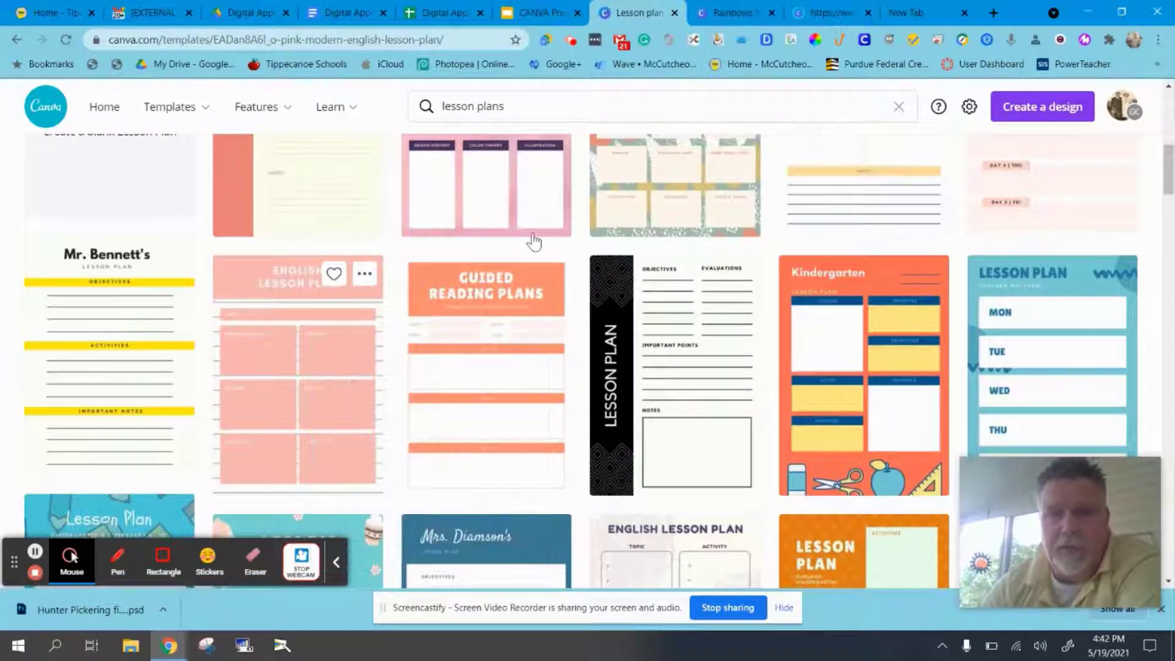
{"action": "left_click", "coordinate": [827, 17]}
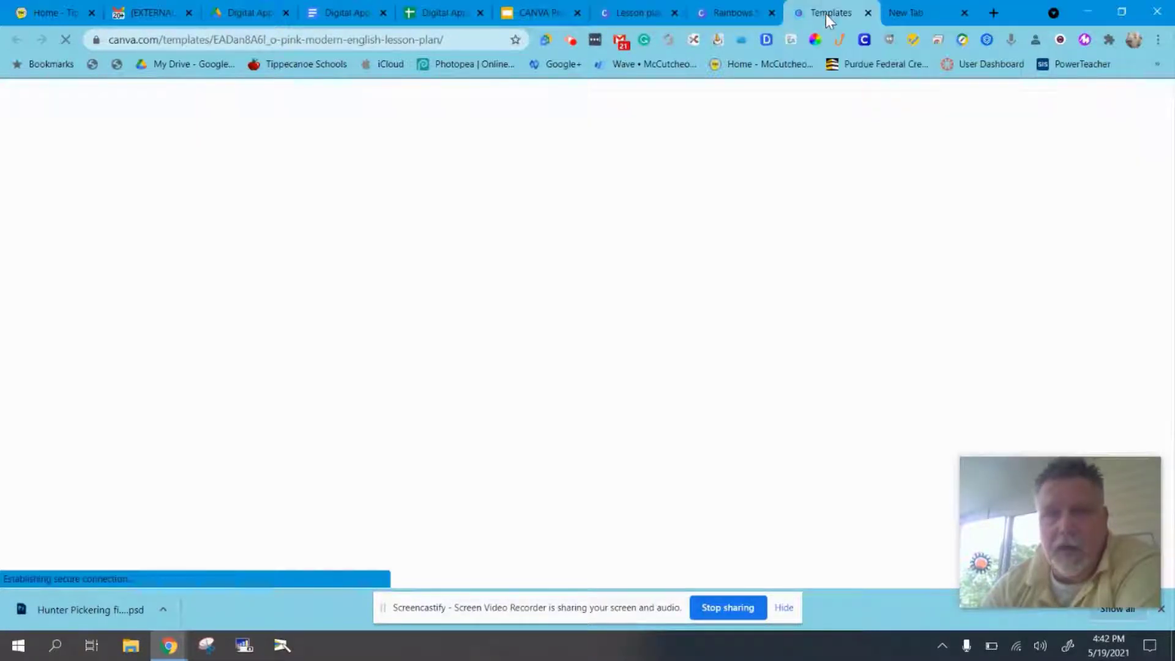
{"action": "left_click", "coordinate": [910, 296]}
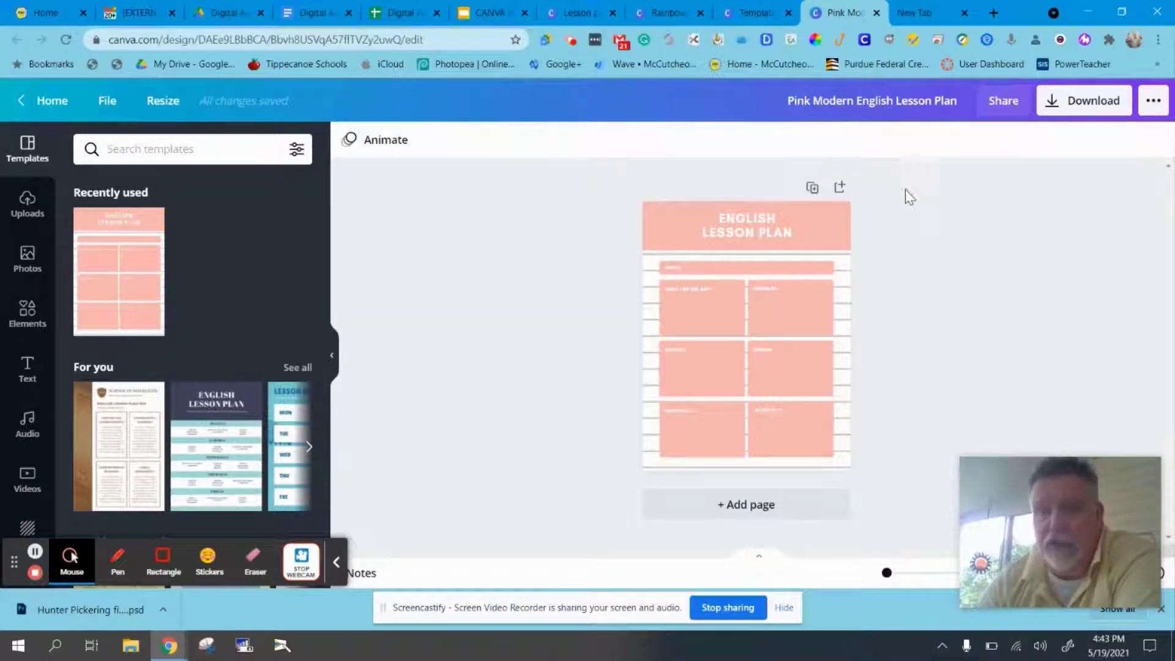
Add a blank second page to the lesson plan and delete it
{"action": "left_click", "coordinate": [839, 191]}
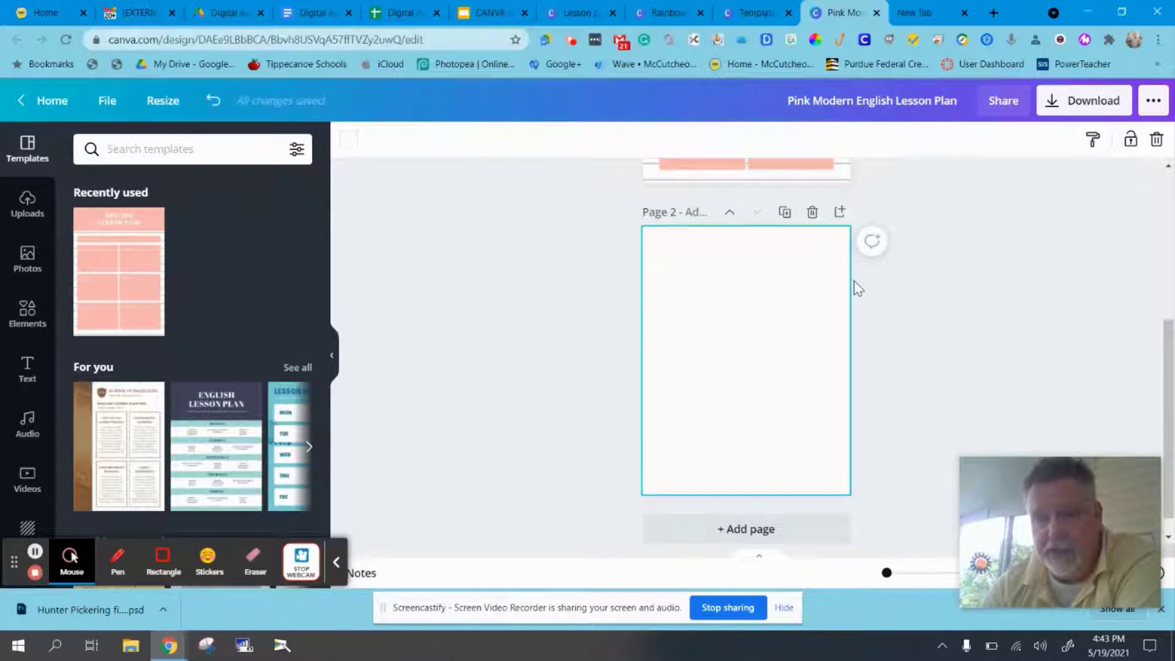
{"action": "scroll", "coordinate": [856, 289], "scroll_direction": "up", "scroll_amount": 3}
{"action": "scroll", "coordinate": [857, 289], "scroll_direction": "up", "scroll_amount": 2}
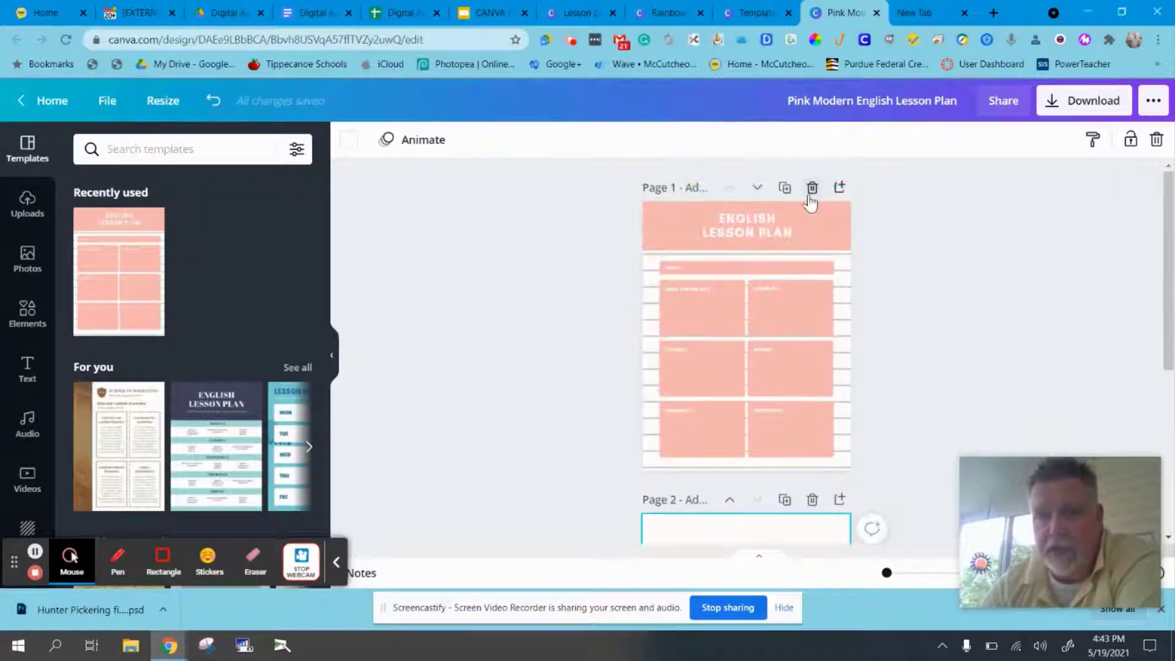
{"action": "left_click", "coordinate": [812, 500]}
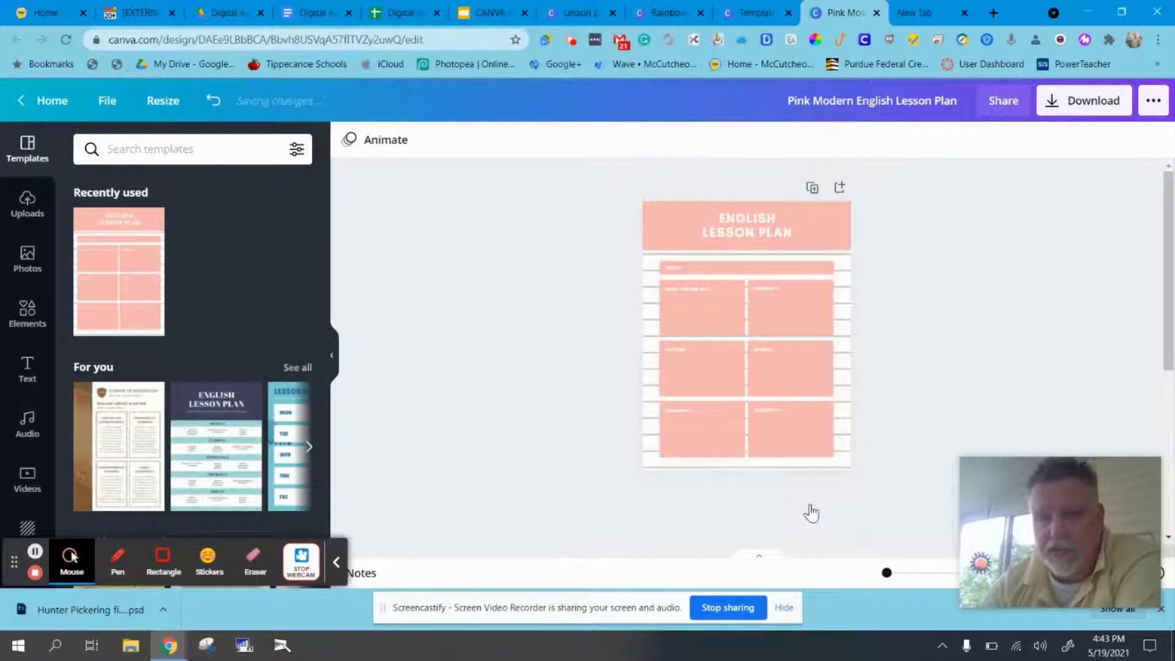
Duplicate the lesson plan page and recolor the "ENGLISH LESSON PLAN" title on the copy to purple
{"action": "left_click", "coordinate": [812, 187]}
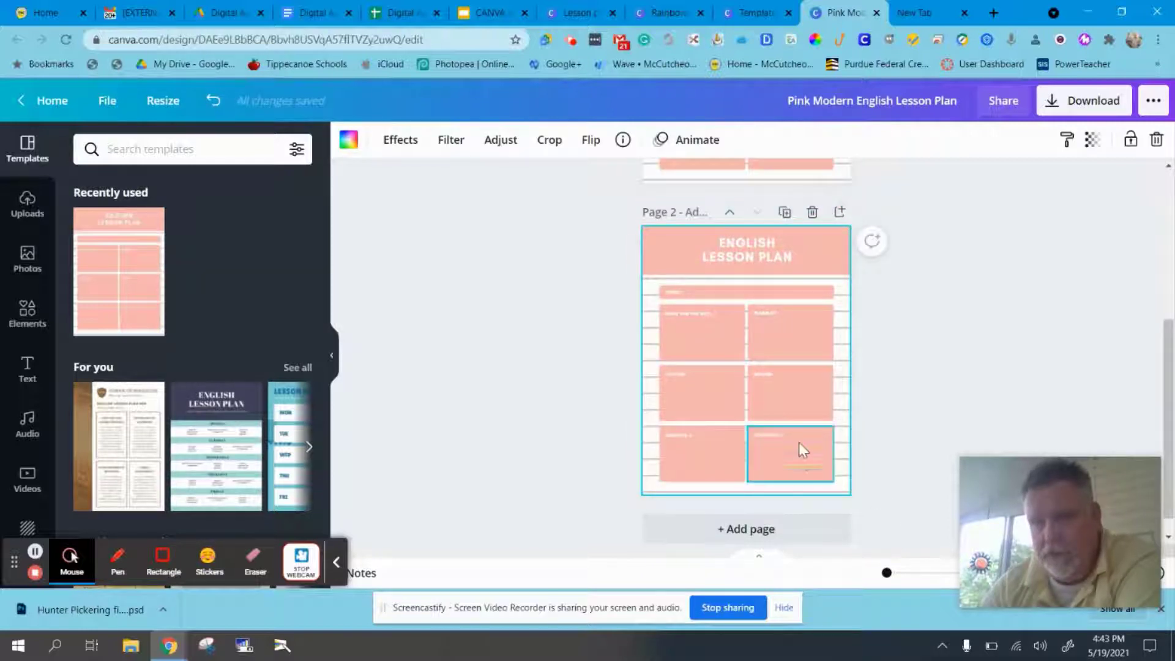
{"action": "left_click", "coordinate": [733, 248]}
{"action": "left_click", "coordinate": [733, 249]}
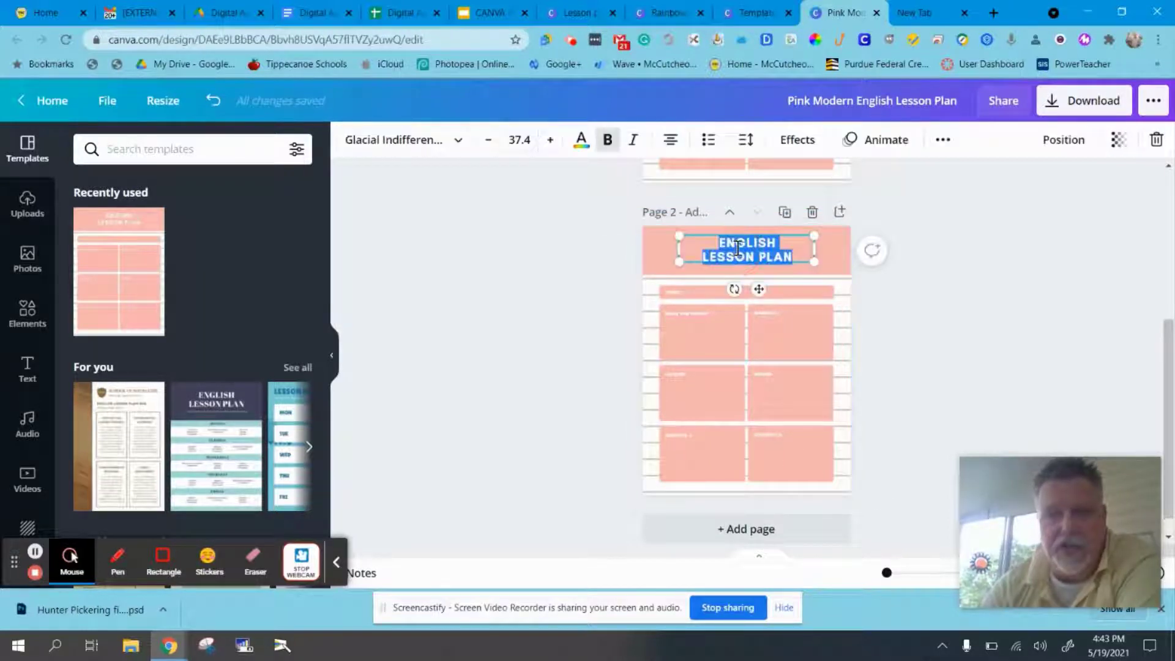
{"action": "left_click", "coordinate": [580, 145]}
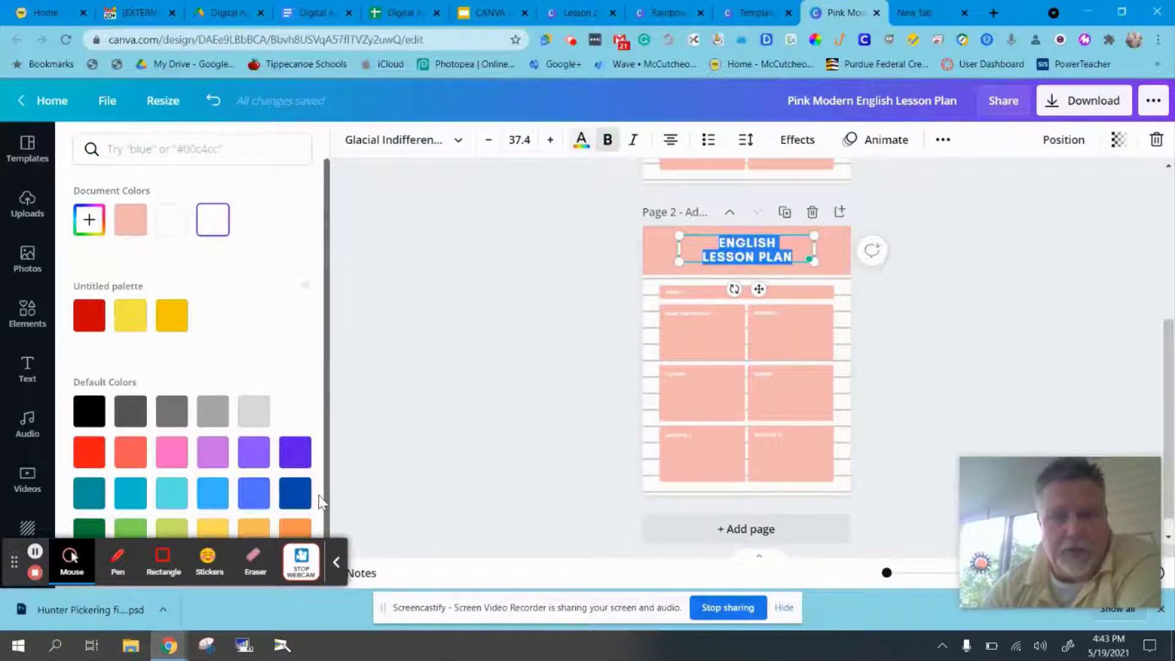
{"action": "left_click", "coordinate": [300, 465]}
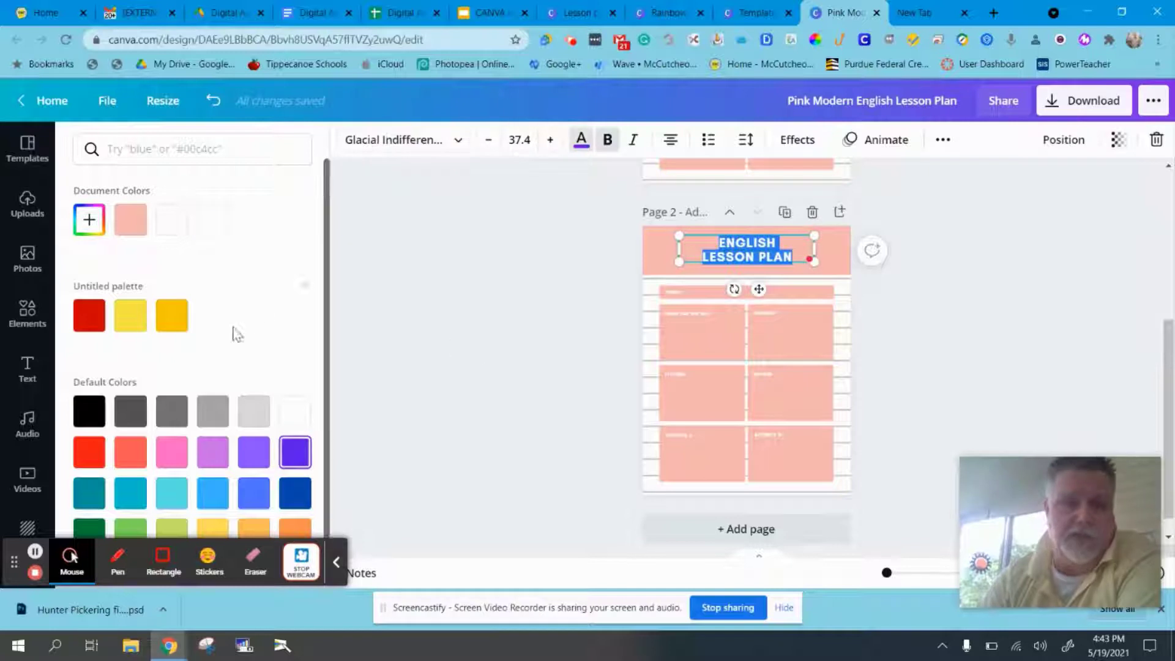
{"action": "left_click", "coordinate": [769, 257]}
{"action": "left_click", "coordinate": [945, 311]}
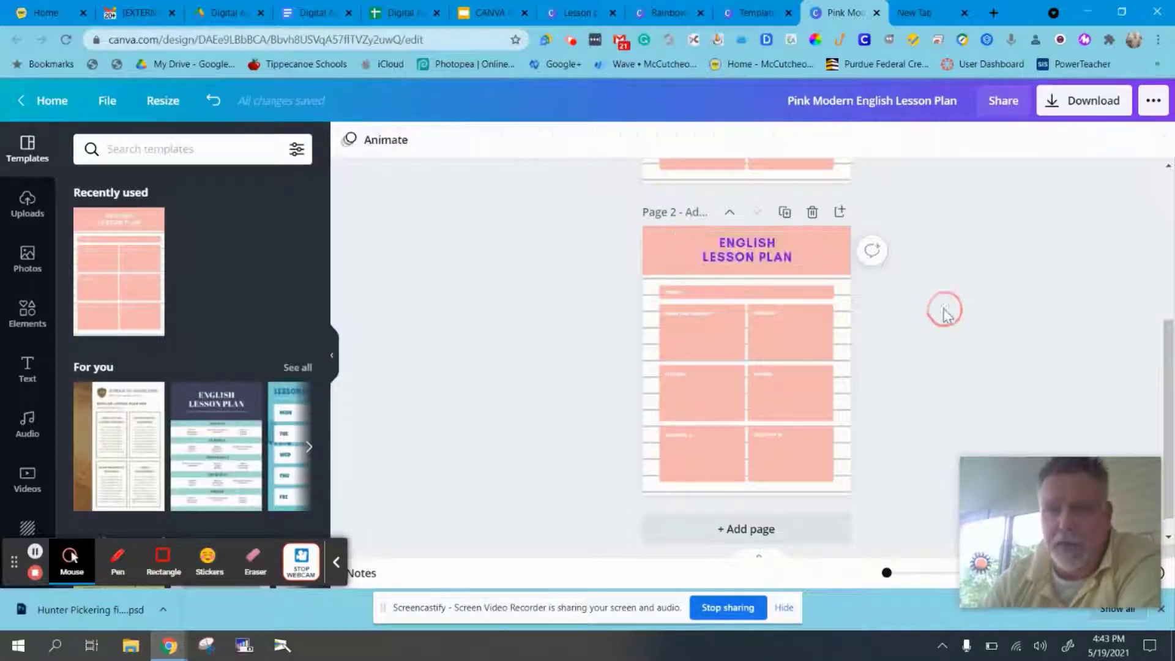
View the text animation options for the second page's title and apply the Neon text effect to it
{"action": "left_click", "coordinate": [772, 257]}
{"action": "left_click", "coordinate": [875, 139]}
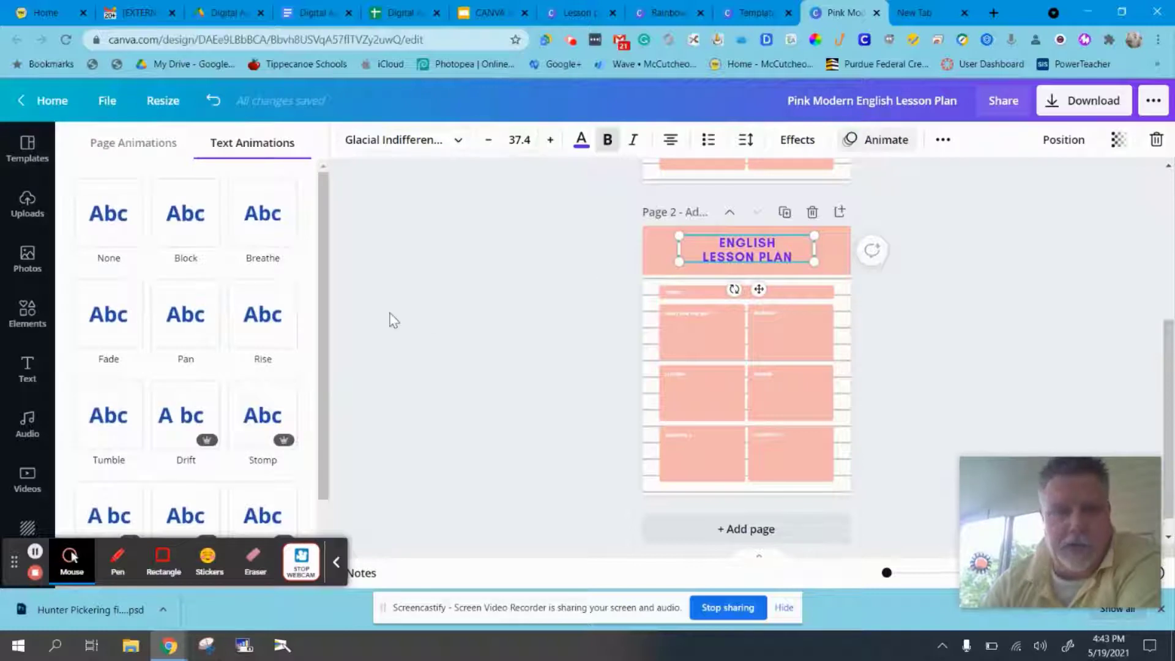
{"action": "left_click", "coordinate": [797, 140]}
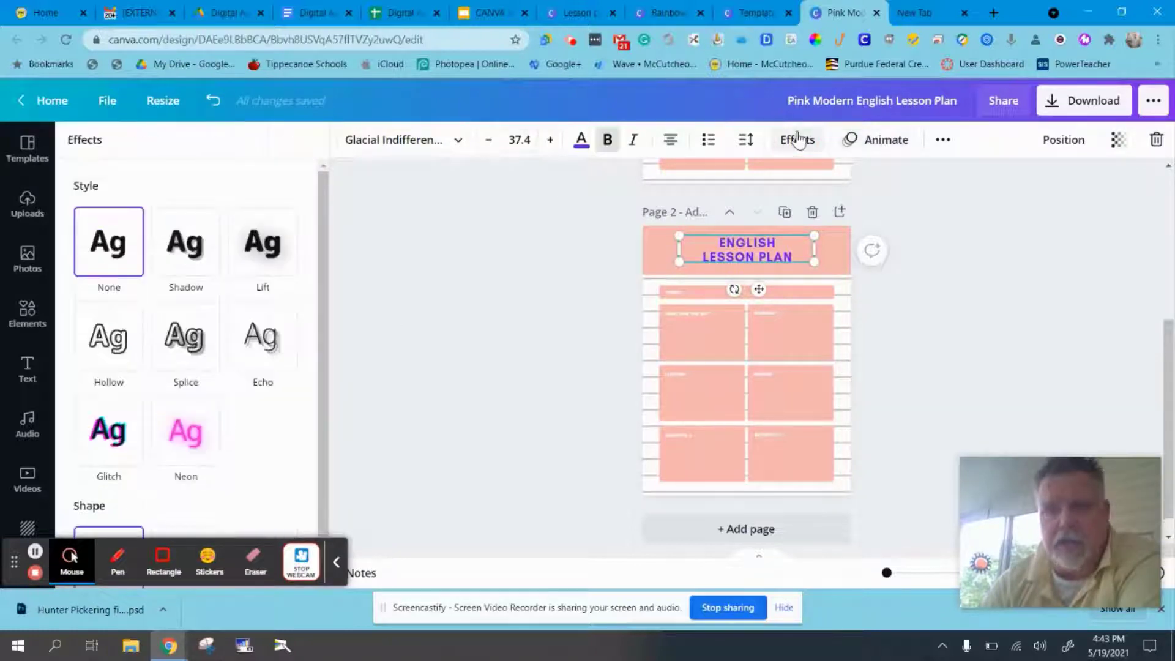
{"action": "left_click", "coordinate": [181, 440]}
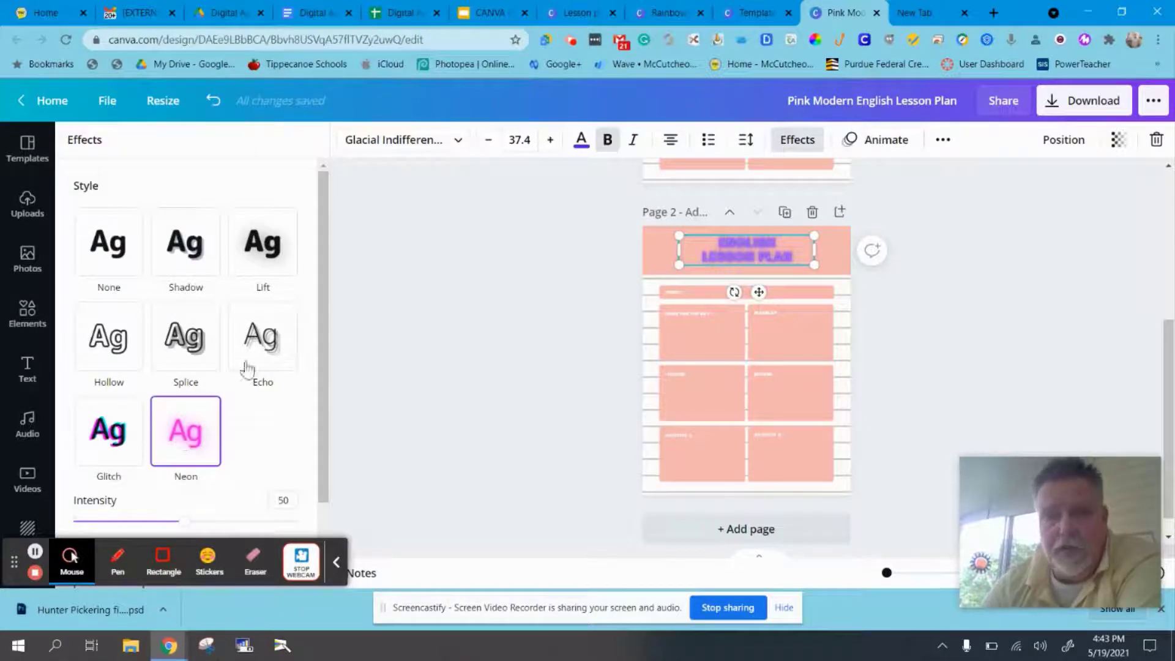
{"action": "scroll", "coordinate": [179, 450], "scroll_direction": "down", "scroll_amount": 2}
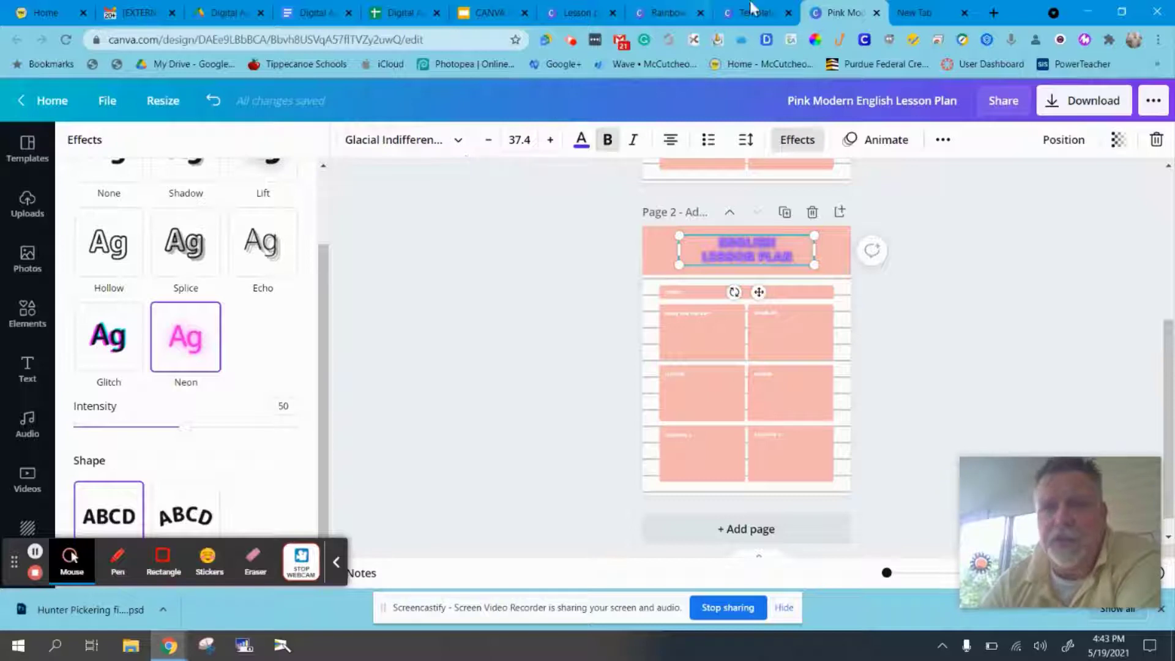
{"action": "left_click", "coordinate": [728, 23]}
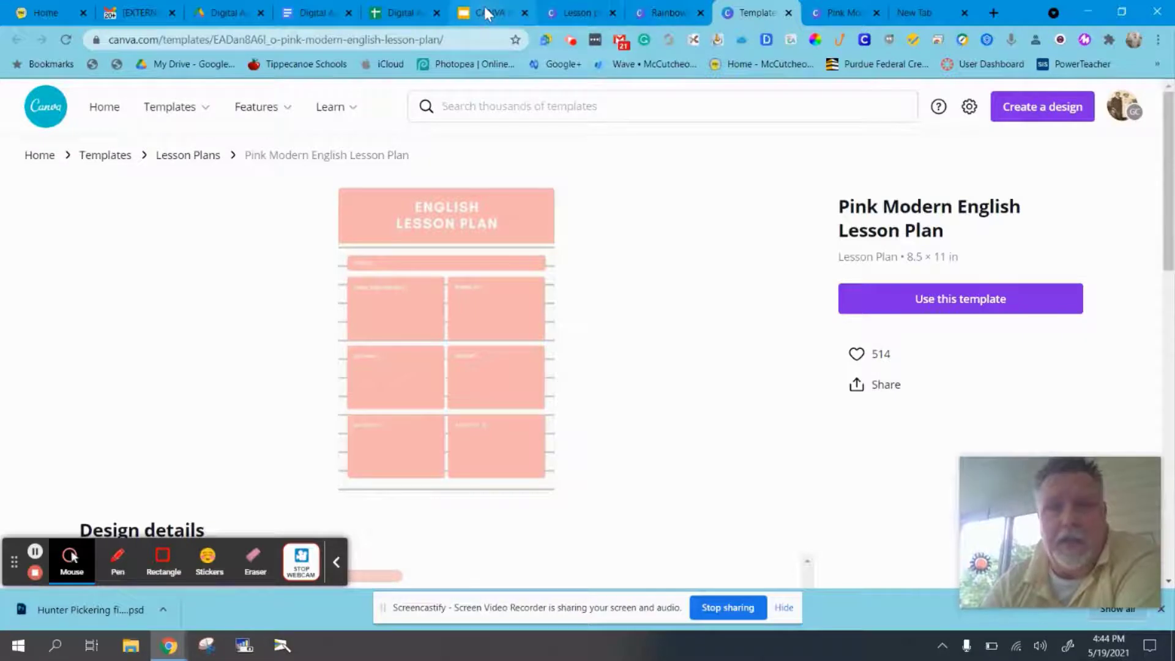
{"action": "left_click", "coordinate": [303, 573]}
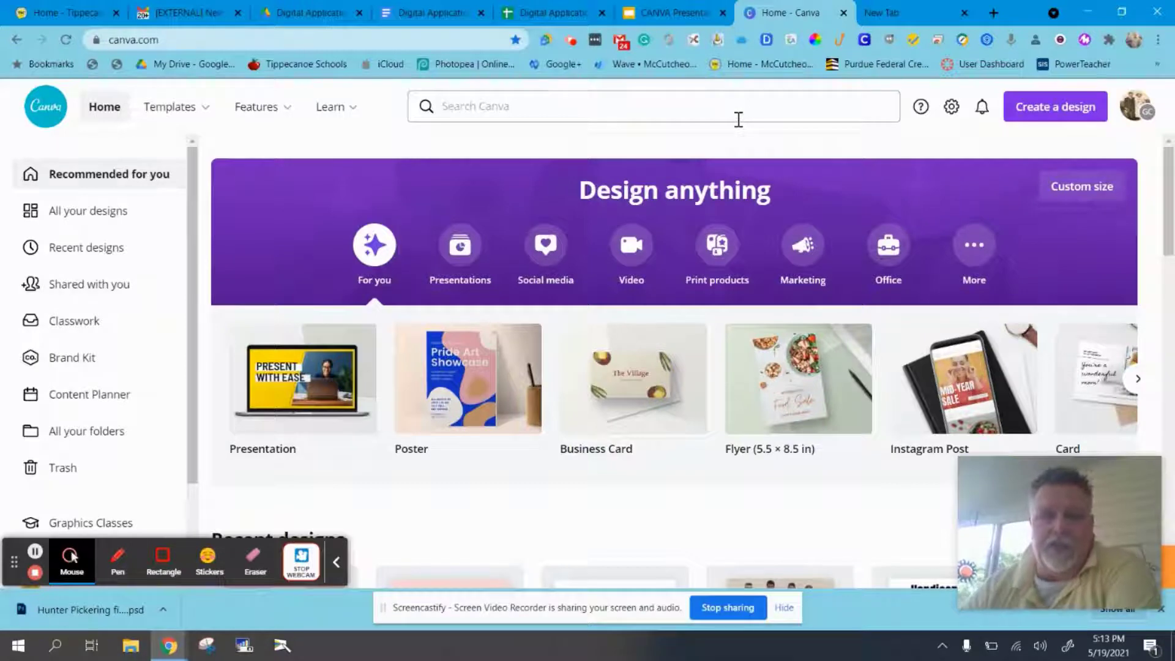
Search the full photo library for "ocean waves" and browse the photos, checking which are marked free
{"action": "mouse_move", "coordinate": [277, 112]}
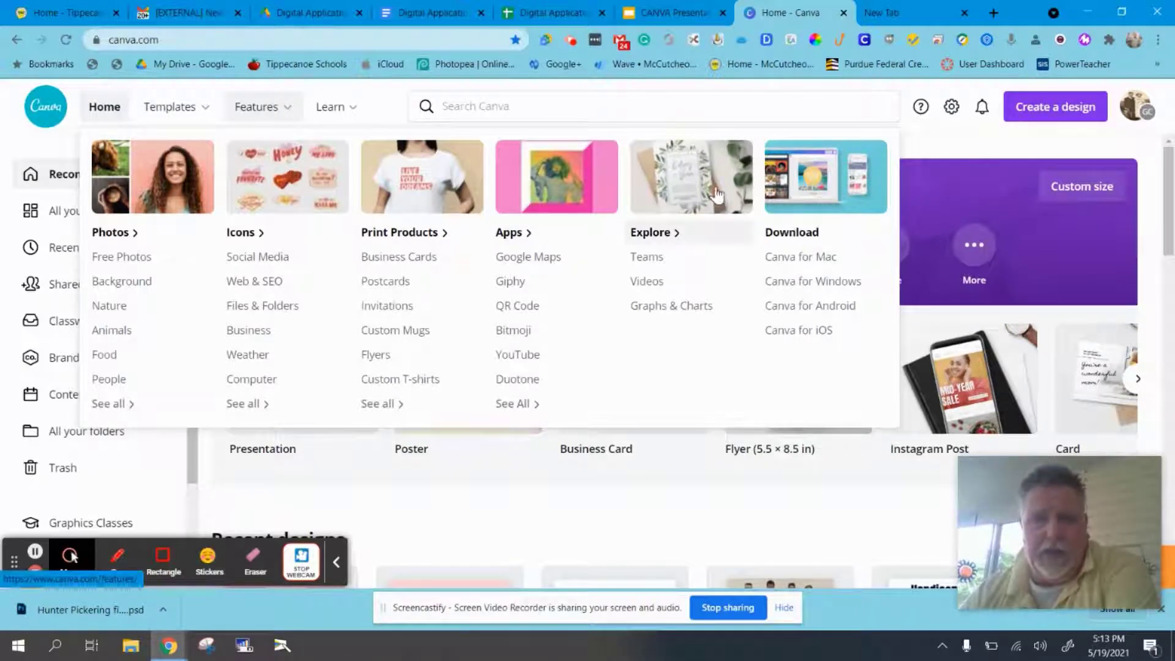
{"action": "left_click", "coordinate": [110, 407]}
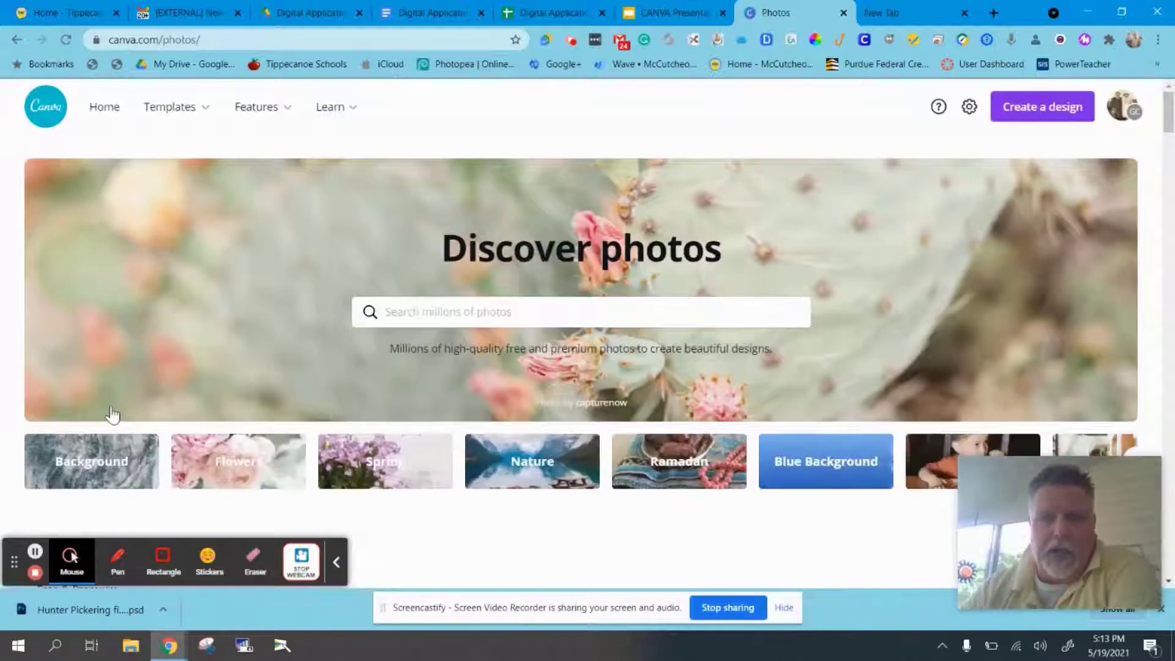
{"action": "left_click", "coordinate": [472, 313]}
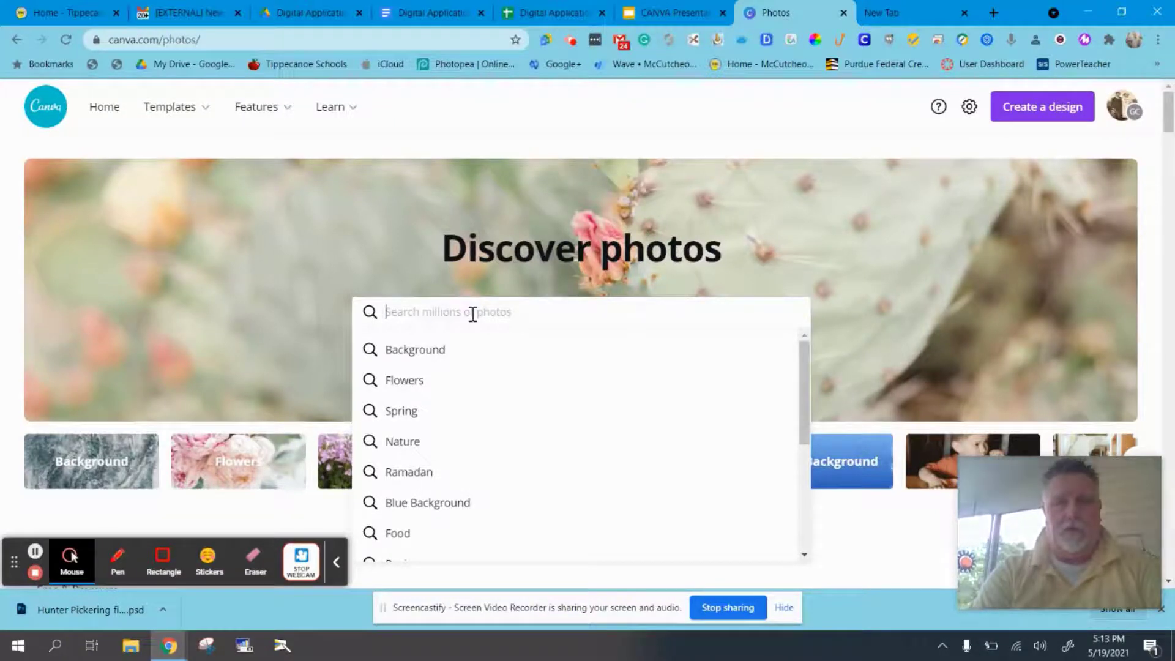
{"action": "type", "text": "ocean p"}
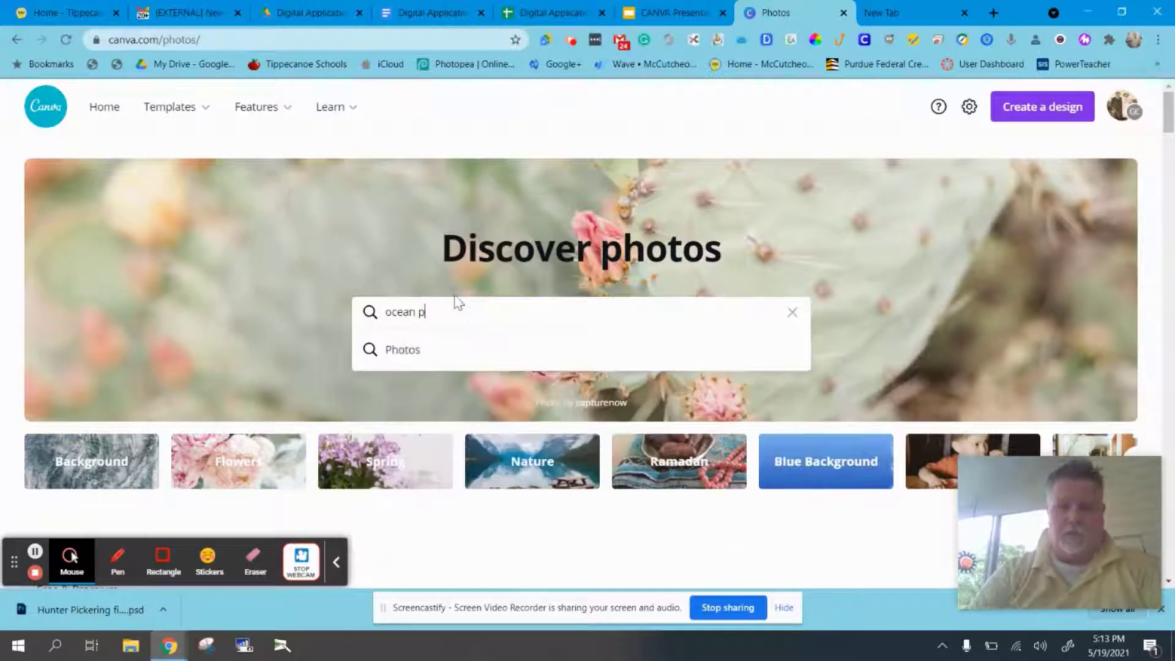
{"action": "key", "text": "BackSpace"}
{"action": "left_click", "coordinate": [425, 380]}
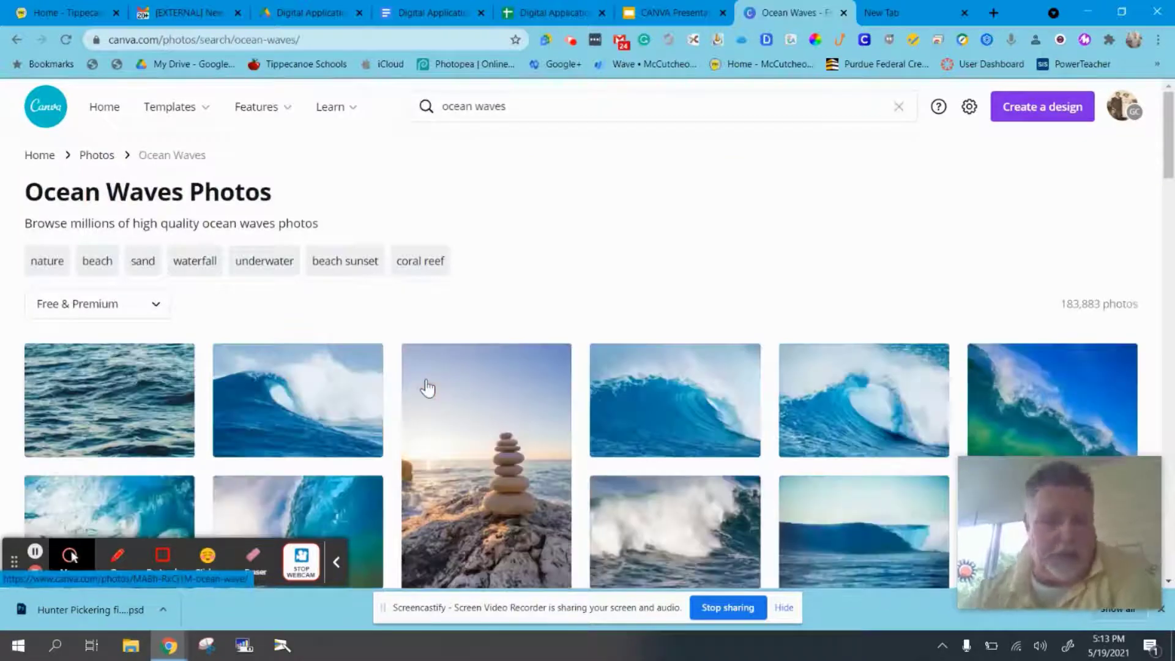
{"action": "scroll", "coordinate": [666, 225], "scroll_direction": "down", "scroll_amount": 3}
{"action": "scroll", "coordinate": [665, 225], "scroll_direction": "down", "scroll_amount": 10}
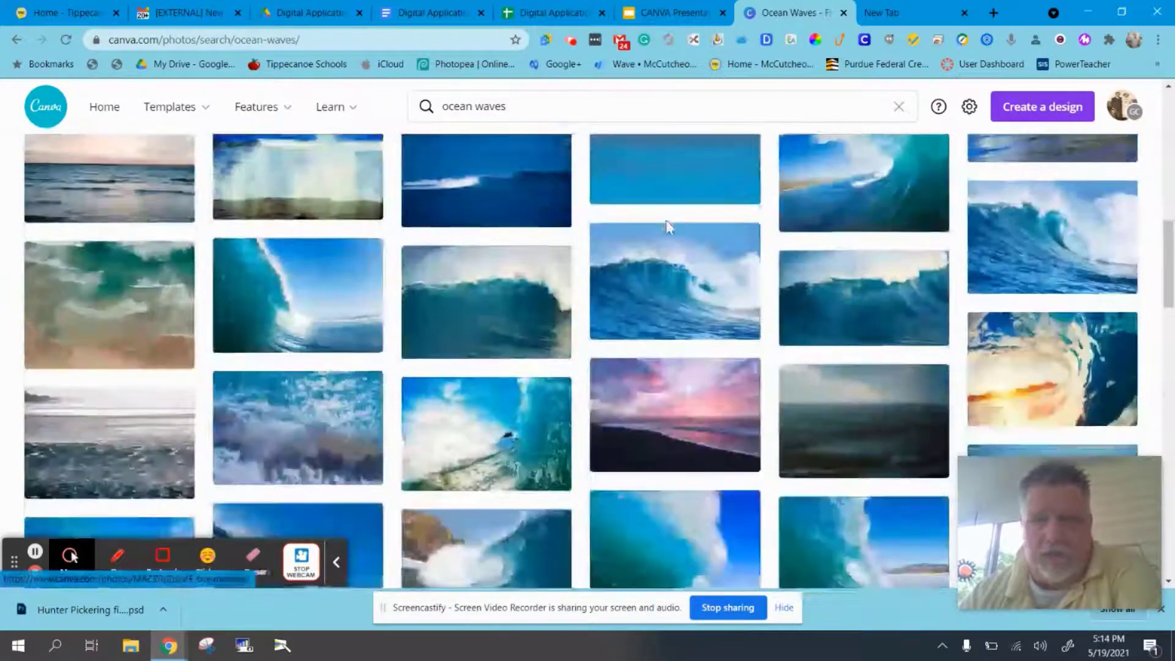
{"action": "scroll", "coordinate": [679, 217], "scroll_direction": "up", "scroll_amount": 2}
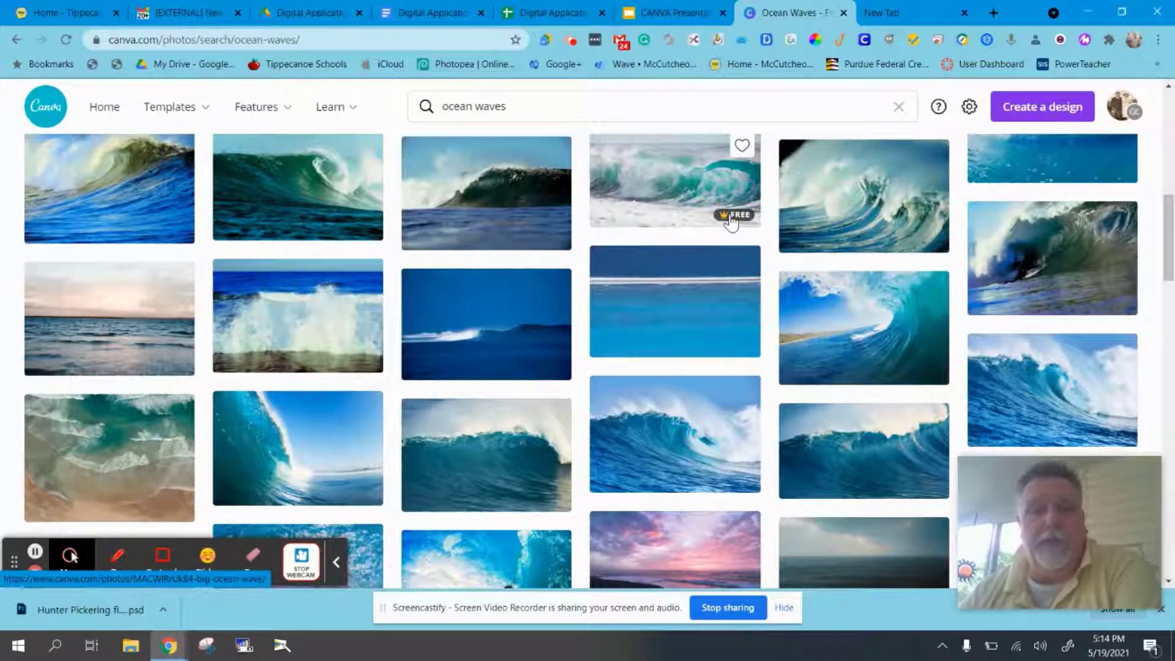
{"action": "scroll", "coordinate": [732, 224], "scroll_direction": "down", "scroll_amount": 5}
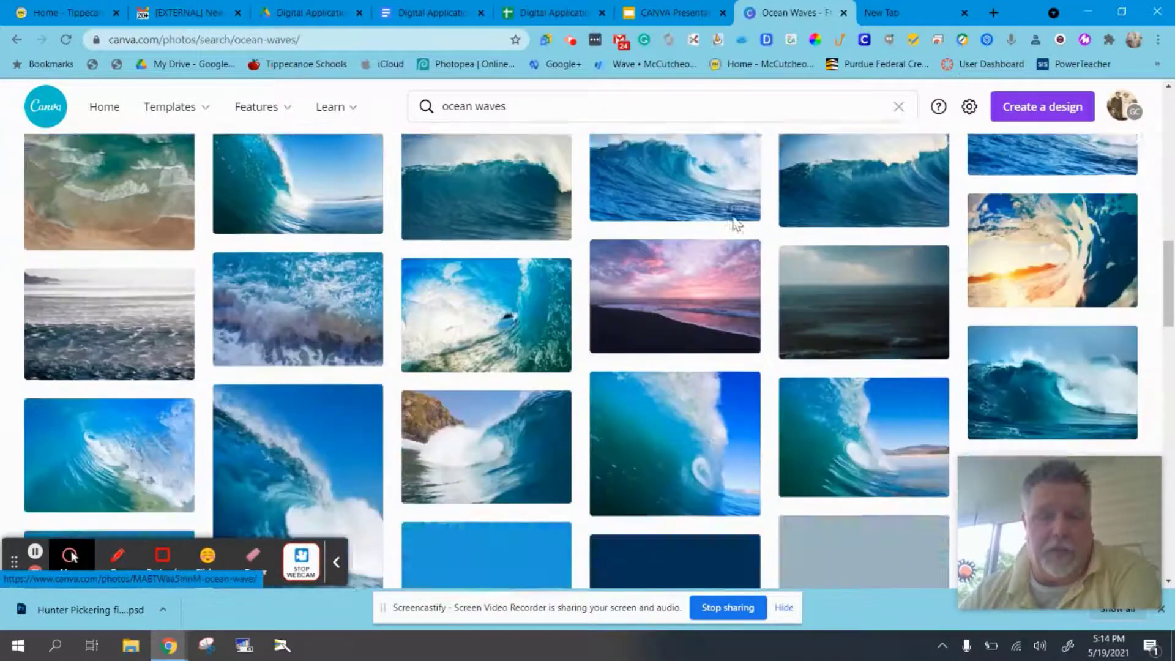
{"action": "scroll", "coordinate": [464, 171], "scroll_direction": "up", "scroll_amount": 3}
{"action": "scroll", "coordinate": [464, 171], "scroll_direction": "up", "scroll_amount": 6}
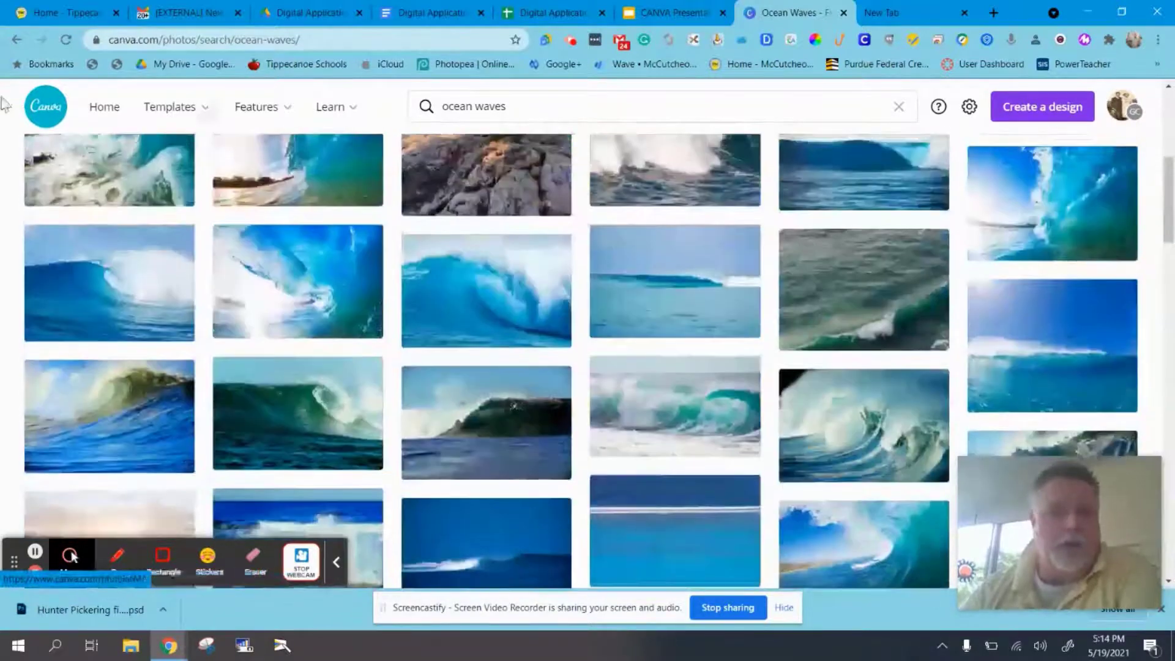
Show the full icon library and look through the icons
{"action": "mouse_move", "coordinate": [164, 122]}
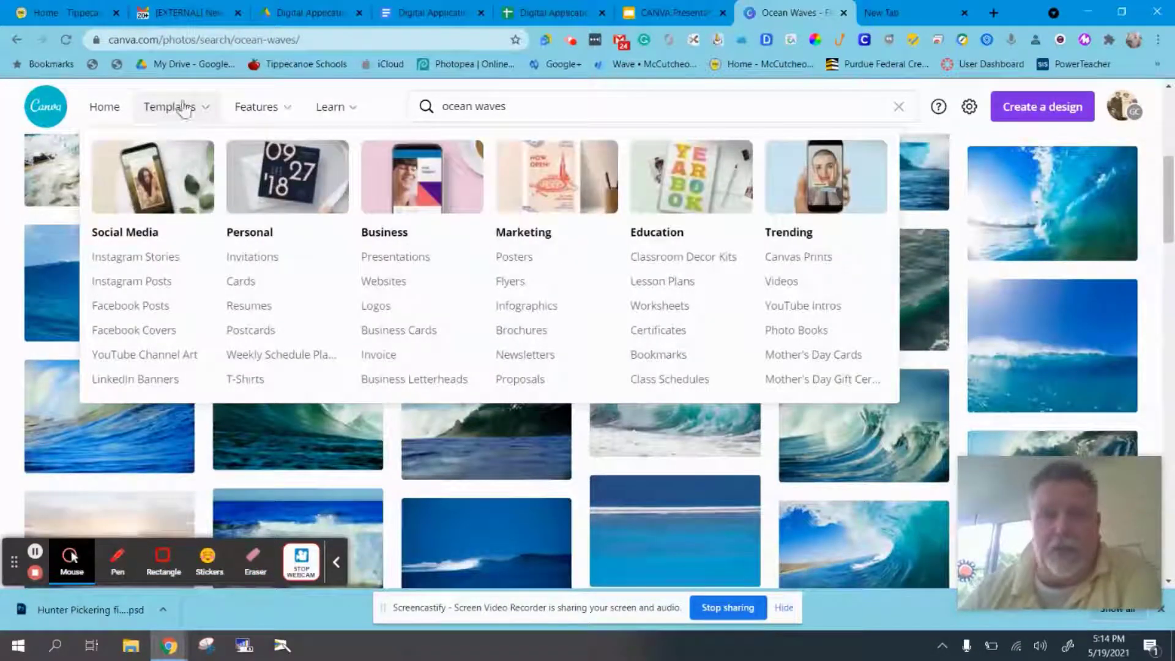
{"action": "mouse_move", "coordinate": [255, 114]}
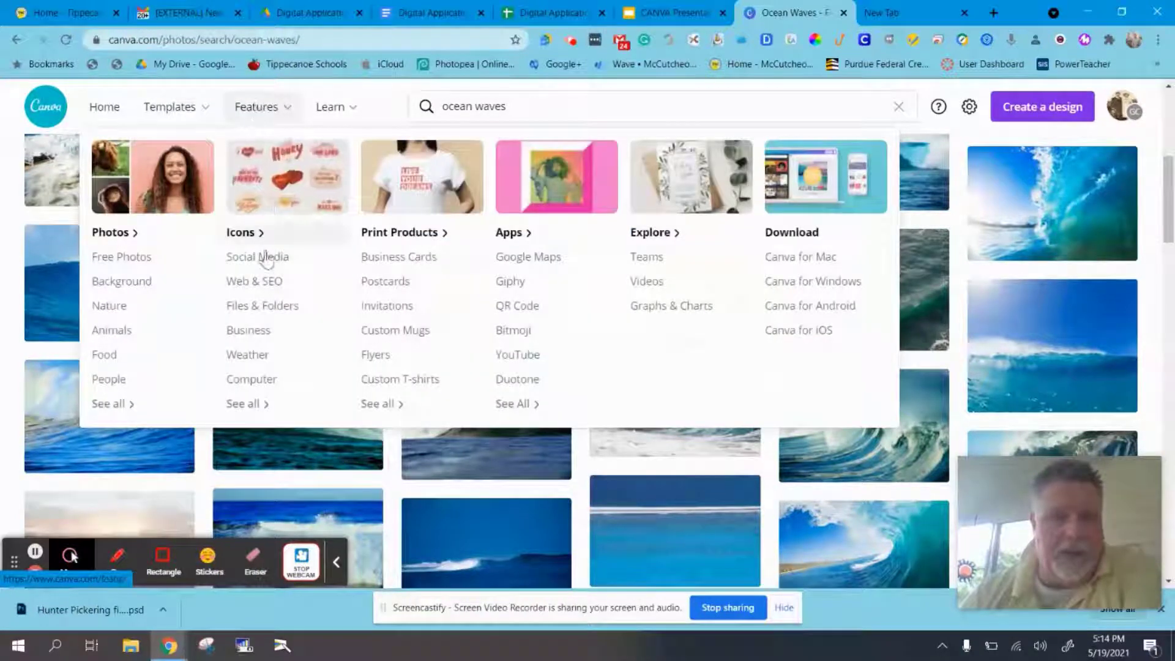
{"action": "left_click", "coordinate": [252, 406]}
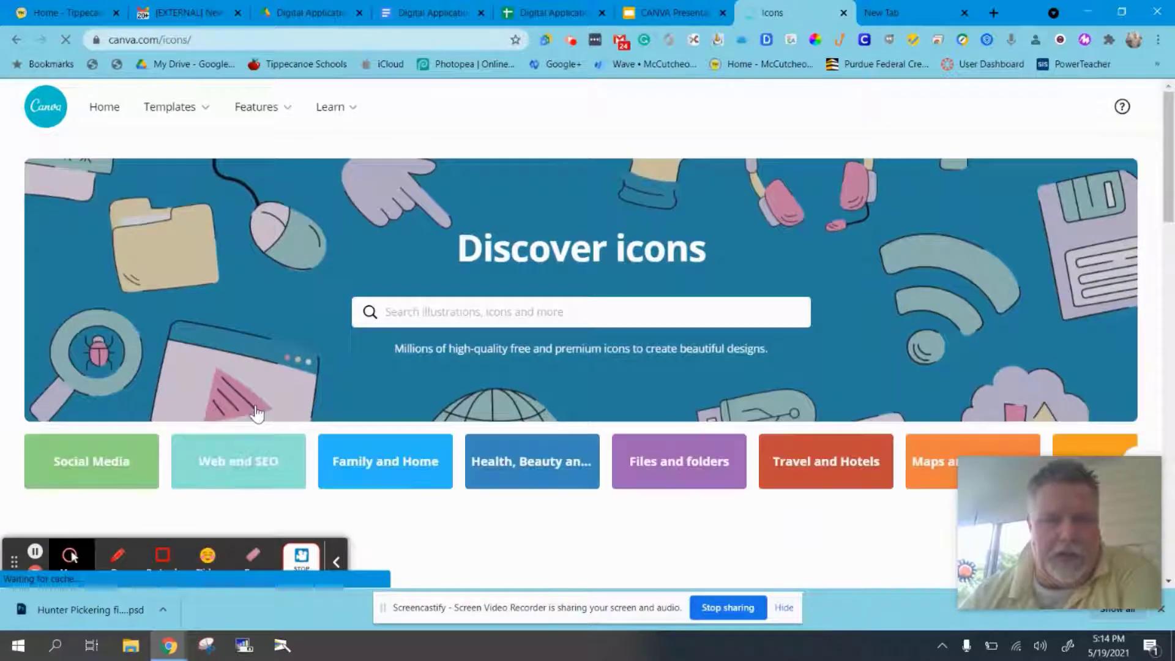
{"action": "scroll", "coordinate": [507, 250], "scroll_direction": "down", "scroll_amount": 5}
{"action": "scroll", "coordinate": [508, 251], "scroll_direction": "down", "scroll_amount": 4}
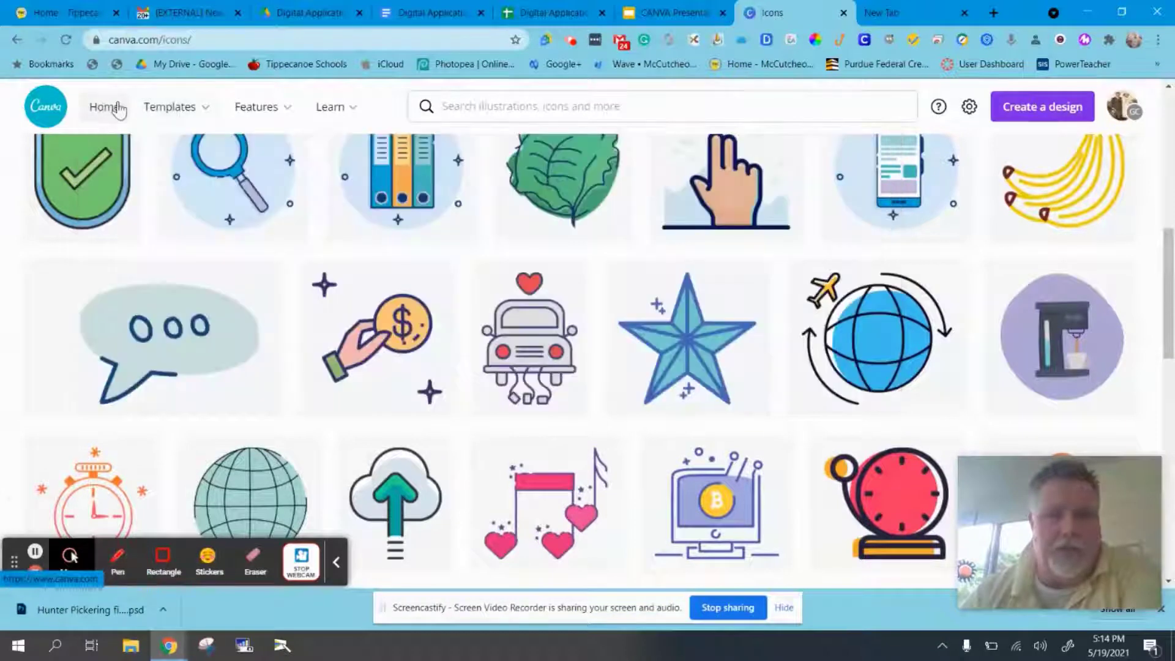
Create a new presentation and apply the title page of the Colorful Liquid Gradient Science Lesson Education Presentation template
{"action": "left_click", "coordinate": [1068, 117]}
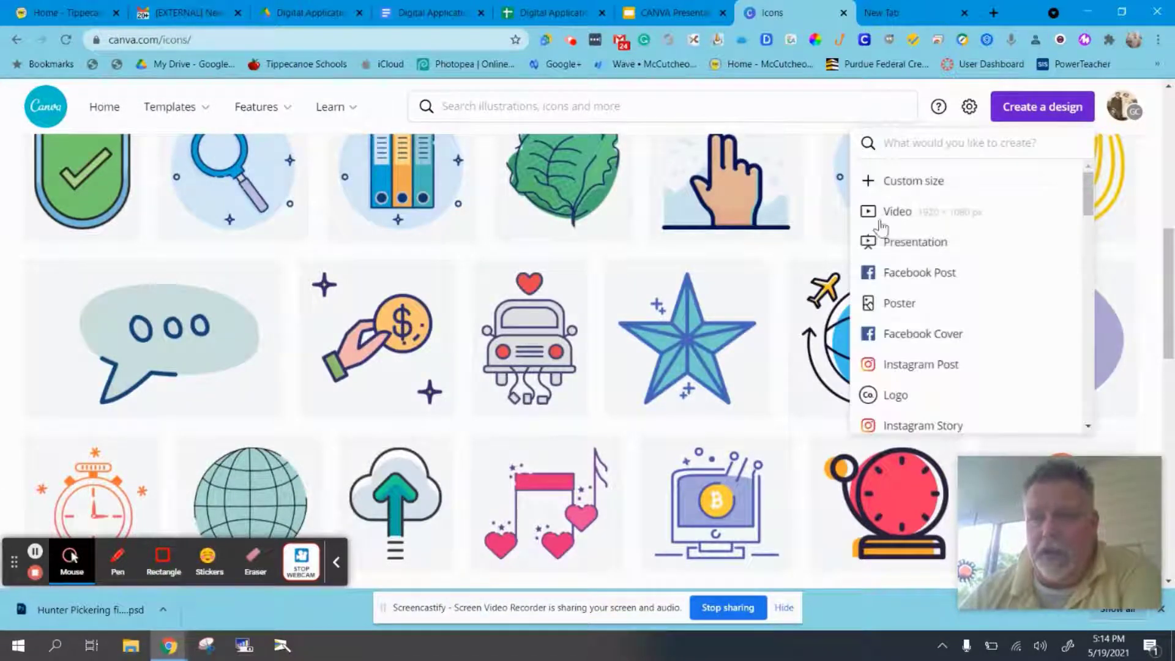
{"action": "left_click", "coordinate": [915, 244]}
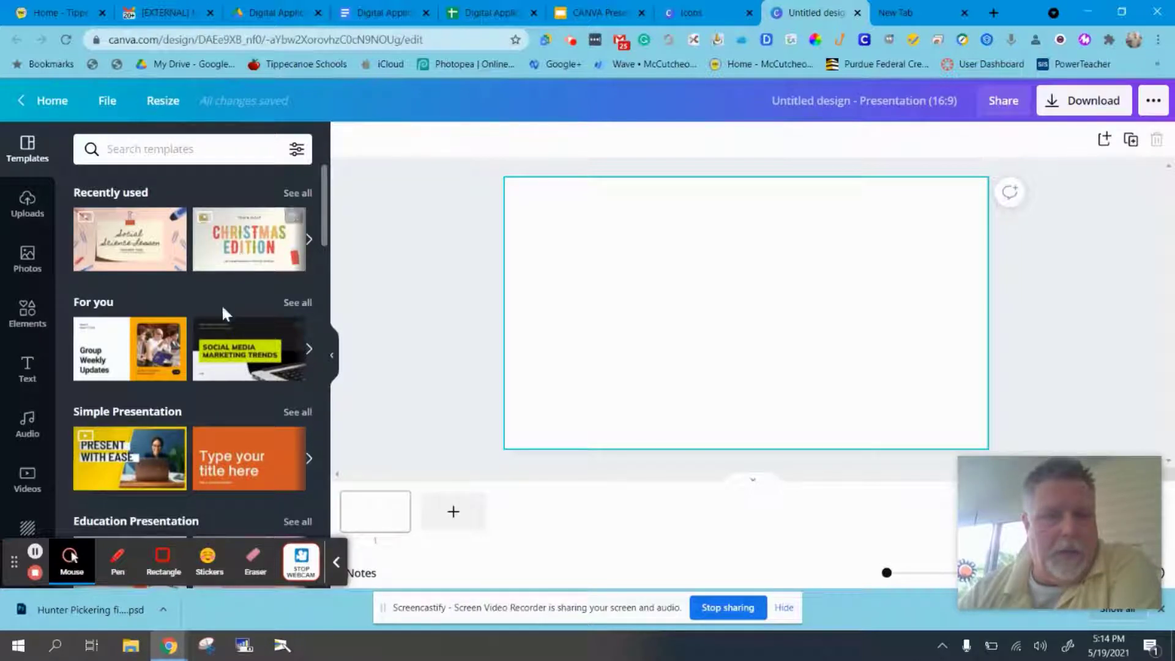
{"action": "scroll", "coordinate": [257, 367], "scroll_direction": "down", "scroll_amount": 3}
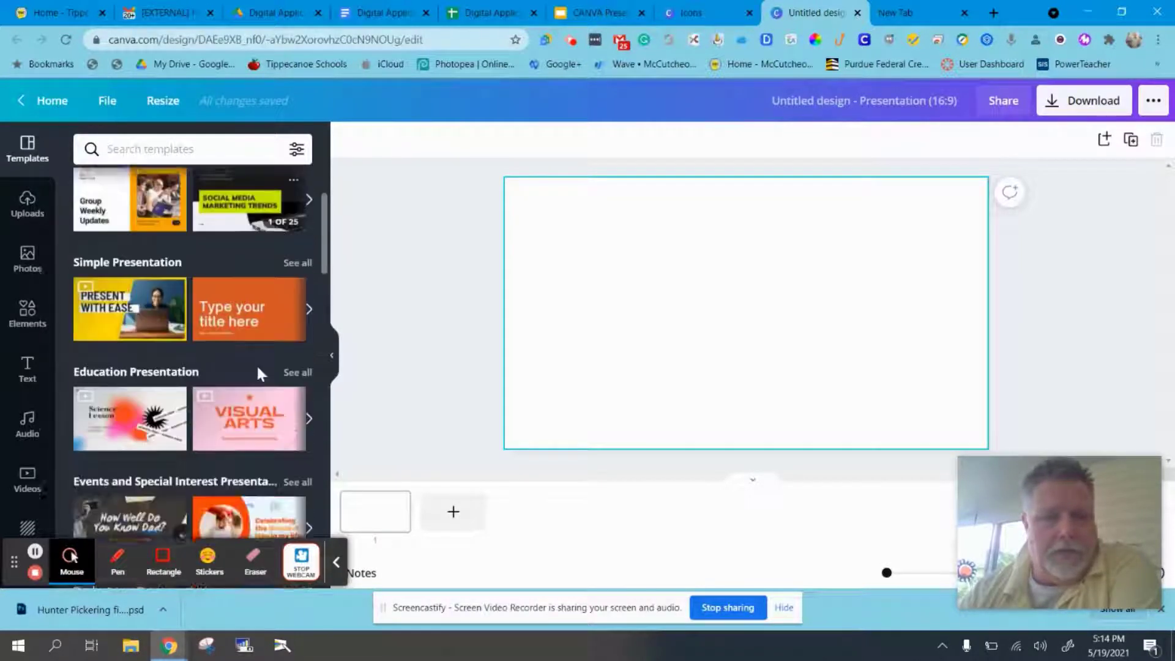
{"action": "left_click", "coordinate": [140, 417]}
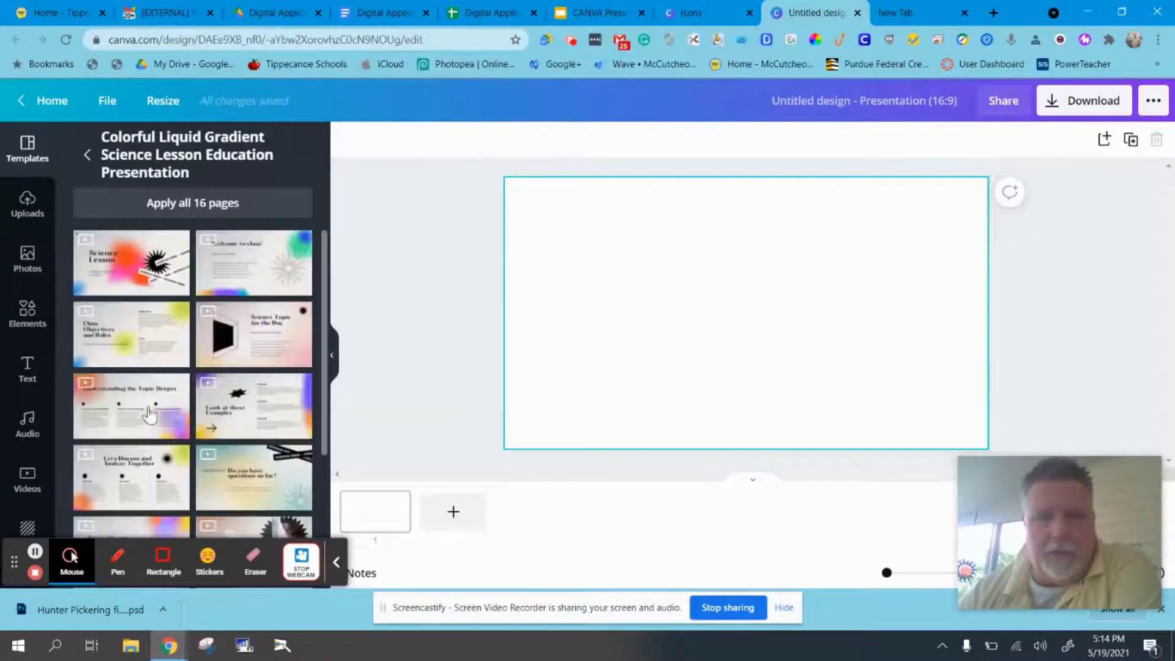
{"action": "left_click", "coordinate": [109, 251]}
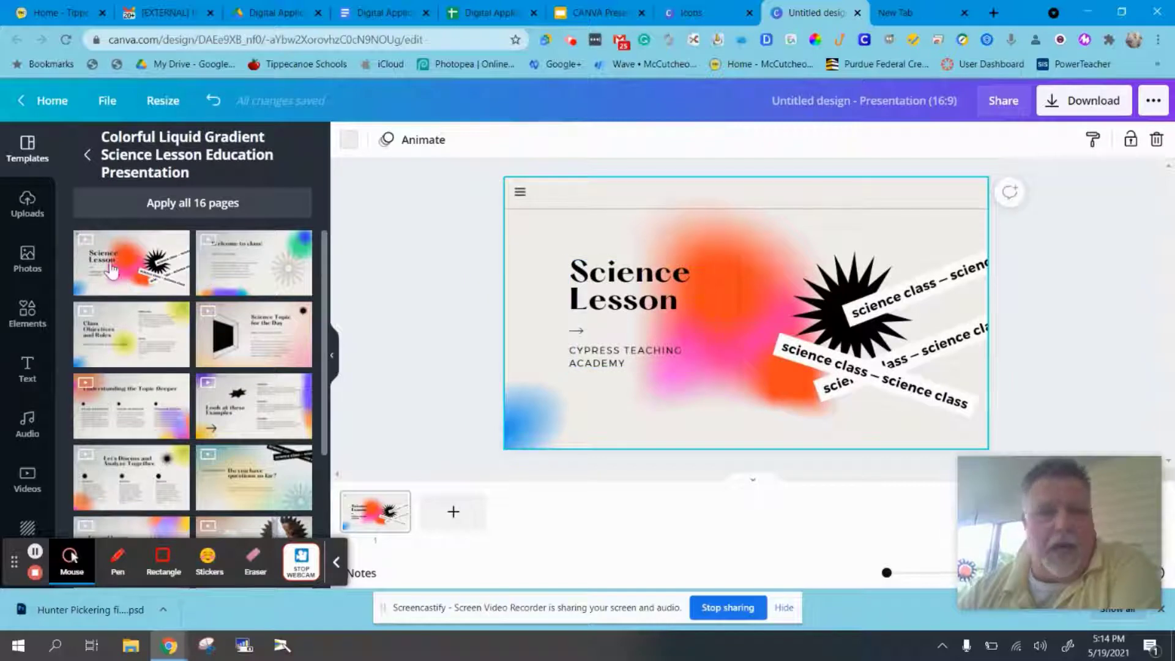
Look through the uploaded images and insert the photo of the male runner into the Science Lesson slide
{"action": "left_click", "coordinate": [25, 205]}
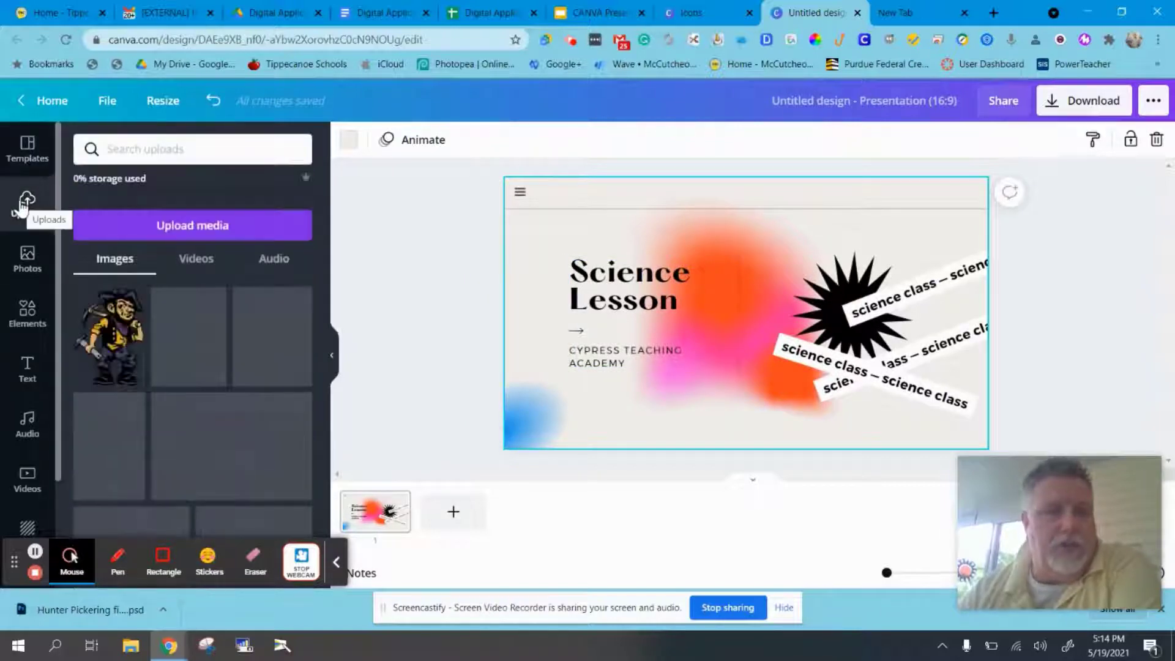
{"action": "scroll", "coordinate": [108, 369], "scroll_direction": "down", "scroll_amount": 1}
{"action": "scroll", "coordinate": [109, 369], "scroll_direction": "down", "scroll_amount": 3}
{"action": "scroll", "coordinate": [116, 397], "scroll_direction": "up", "scroll_amount": 4}
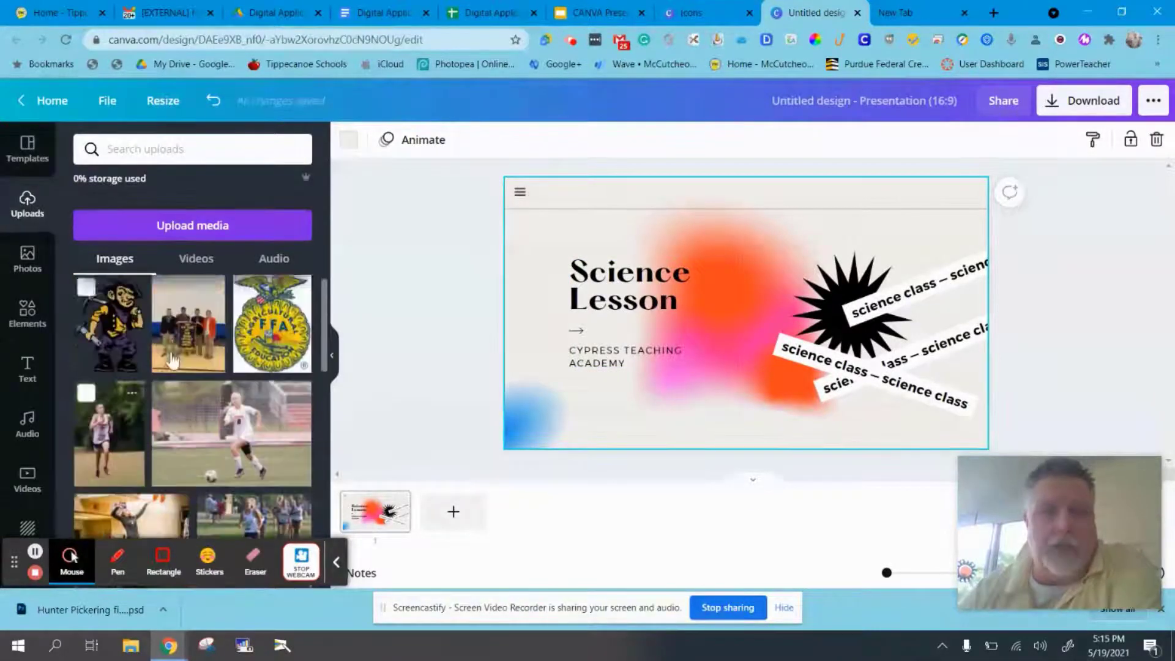
{"action": "left_click", "coordinate": [107, 447]}
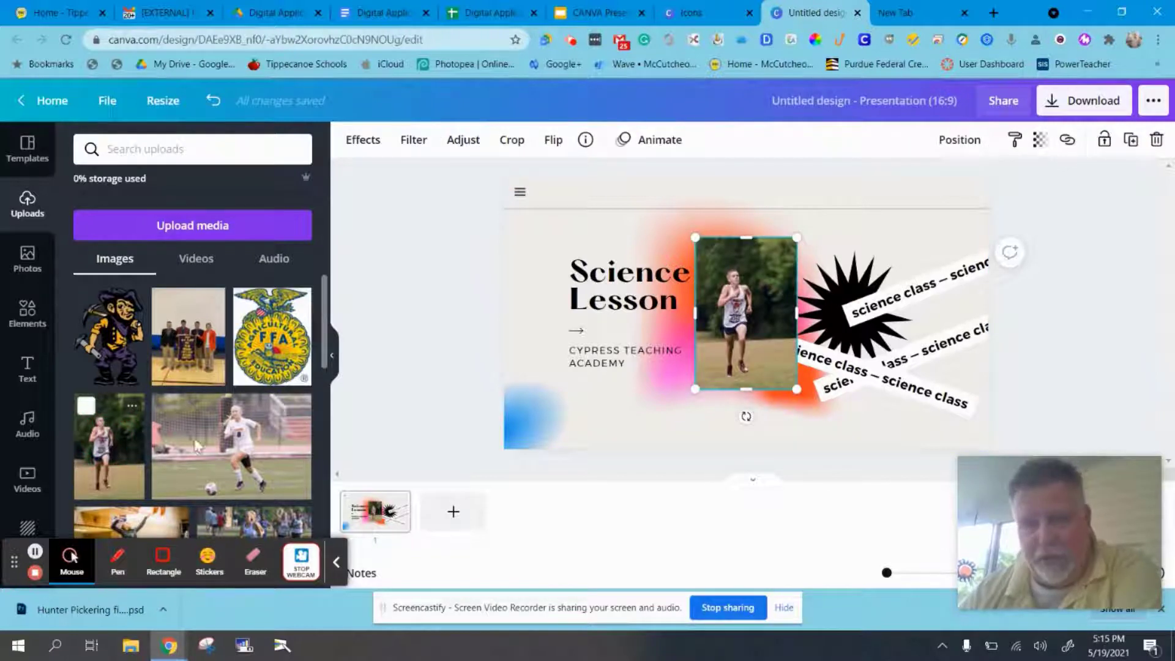
{"action": "mouse_move", "coordinate": [1145, 490]}
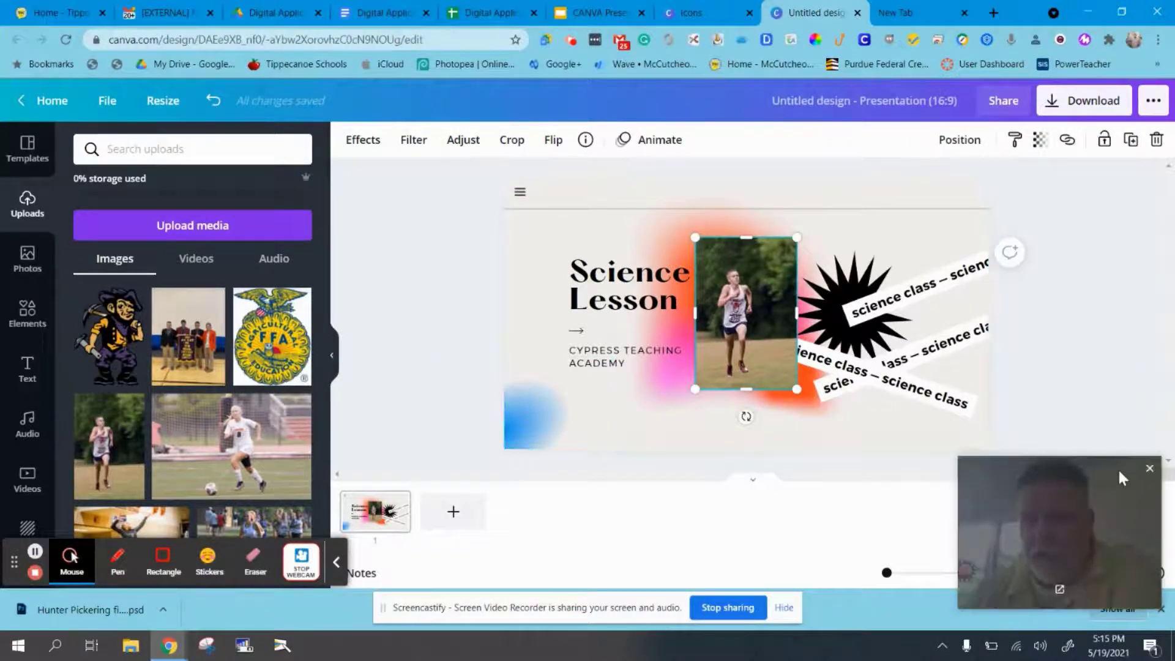
{"action": "left_click", "coordinate": [1060, 588]}
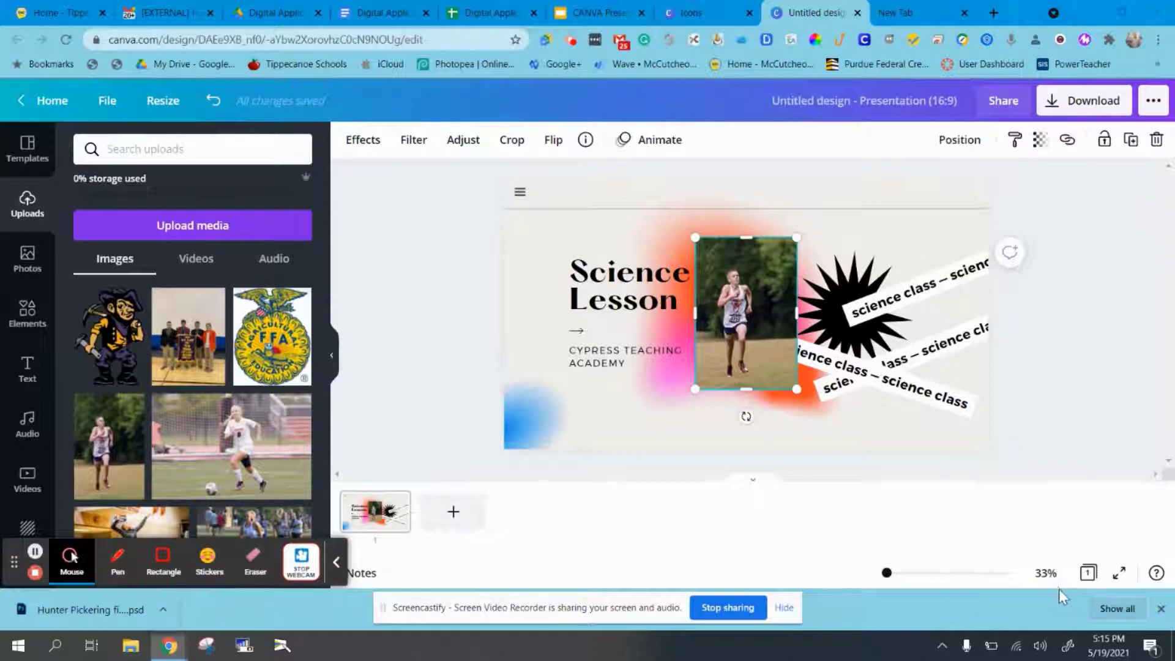
{"action": "mouse_move", "coordinate": [886, 574]}
{"action": "left_mouse_down"}
{"action": "mouse_move", "coordinate": [912, 569]}
{"action": "mouse_move", "coordinate": [887, 571]}
{"action": "left_mouse_up"}
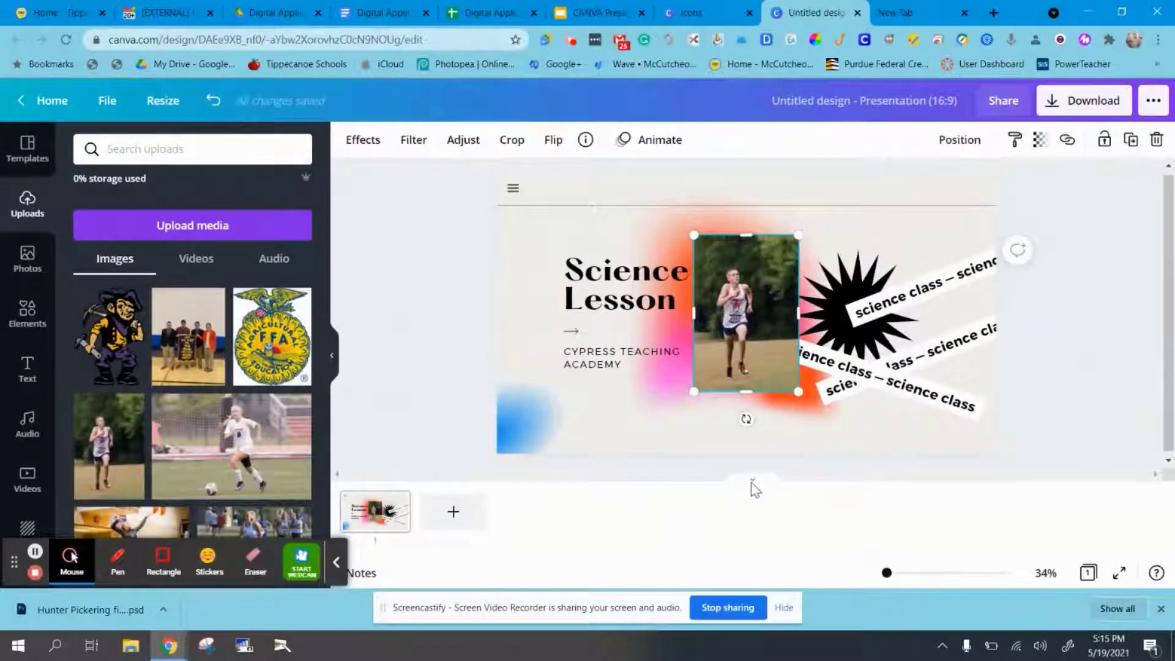
Remove the background from the runner photo on the Science Lesson slide
{"action": "mouse_move", "coordinate": [886, 572]}
{"action": "left_mouse_down"}
{"action": "mouse_move", "coordinate": [920, 581]}
{"action": "mouse_move", "coordinate": [889, 571]}
{"action": "left_mouse_up"}
{"action": "left_click", "coordinate": [360, 140]}
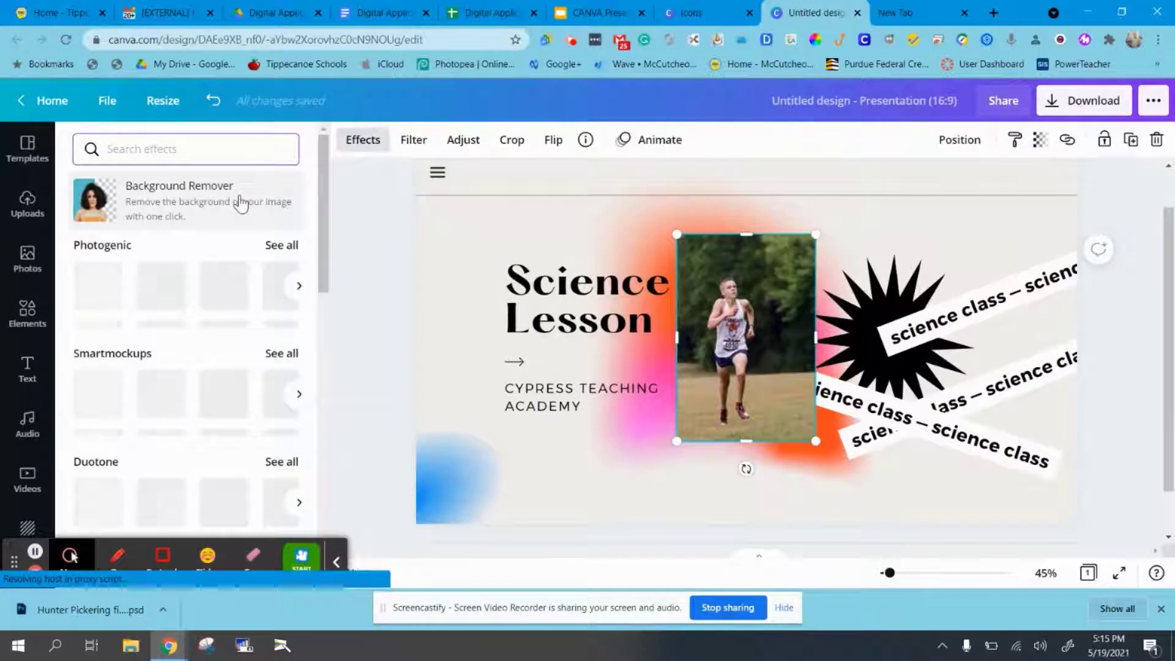
{"action": "left_click", "coordinate": [200, 210]}
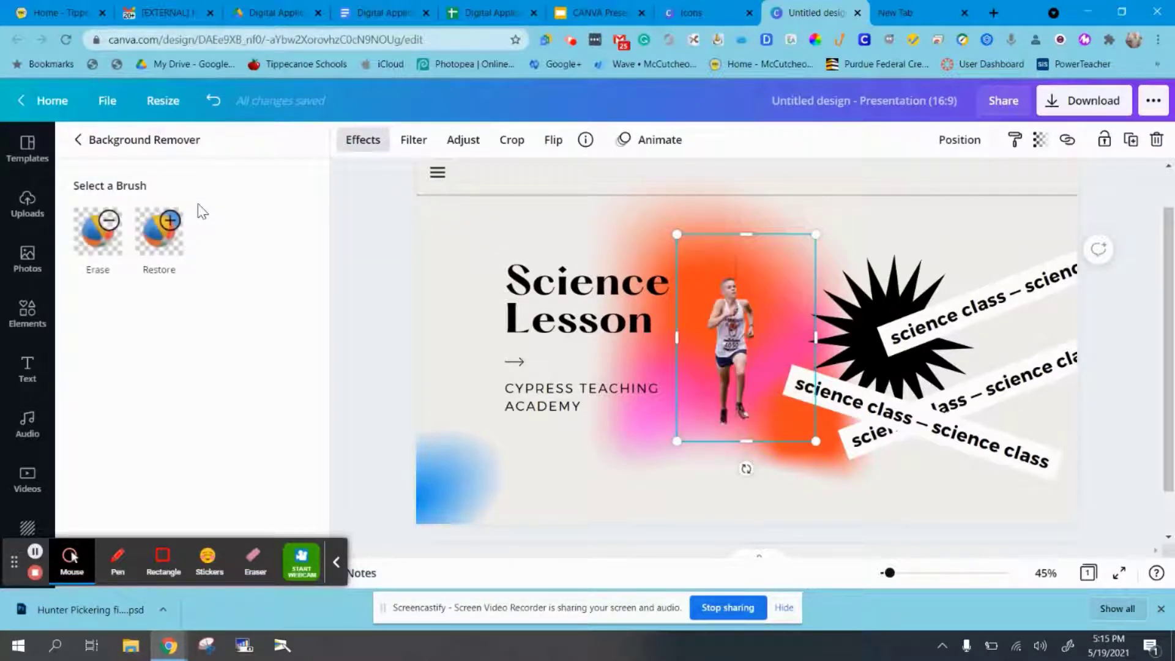
Crop the runner photo's frame tightly around the runner
{"action": "left_click", "coordinate": [511, 139]}
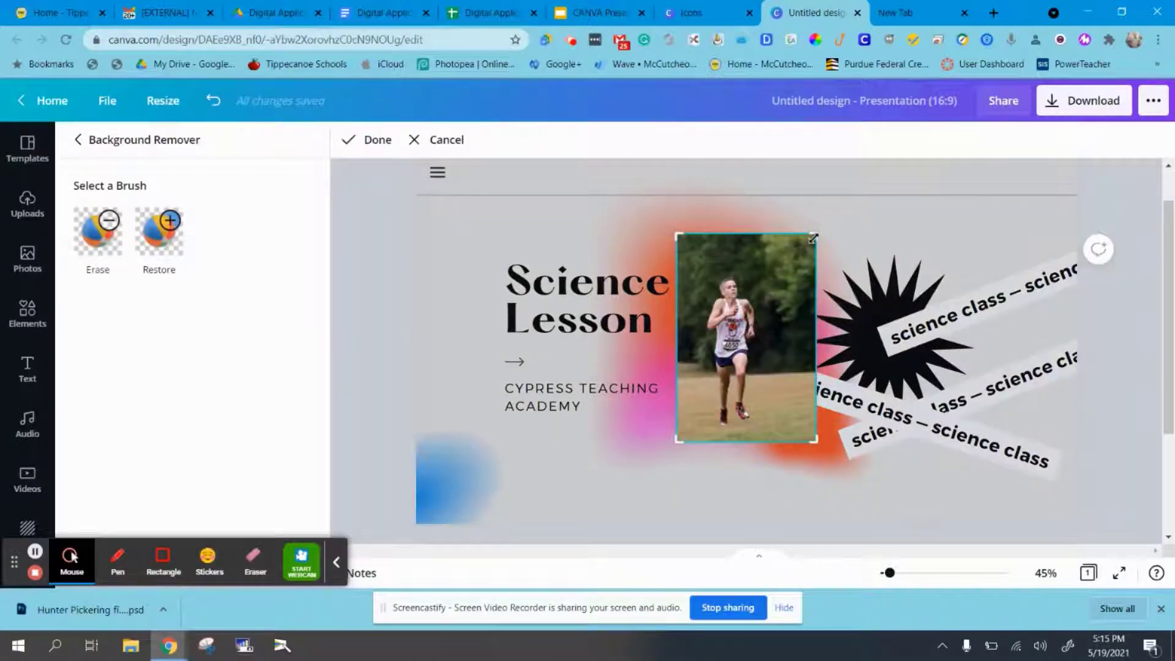
{"action": "left_click_drag", "start_coordinate": [813, 239], "coordinate": [765, 271]}
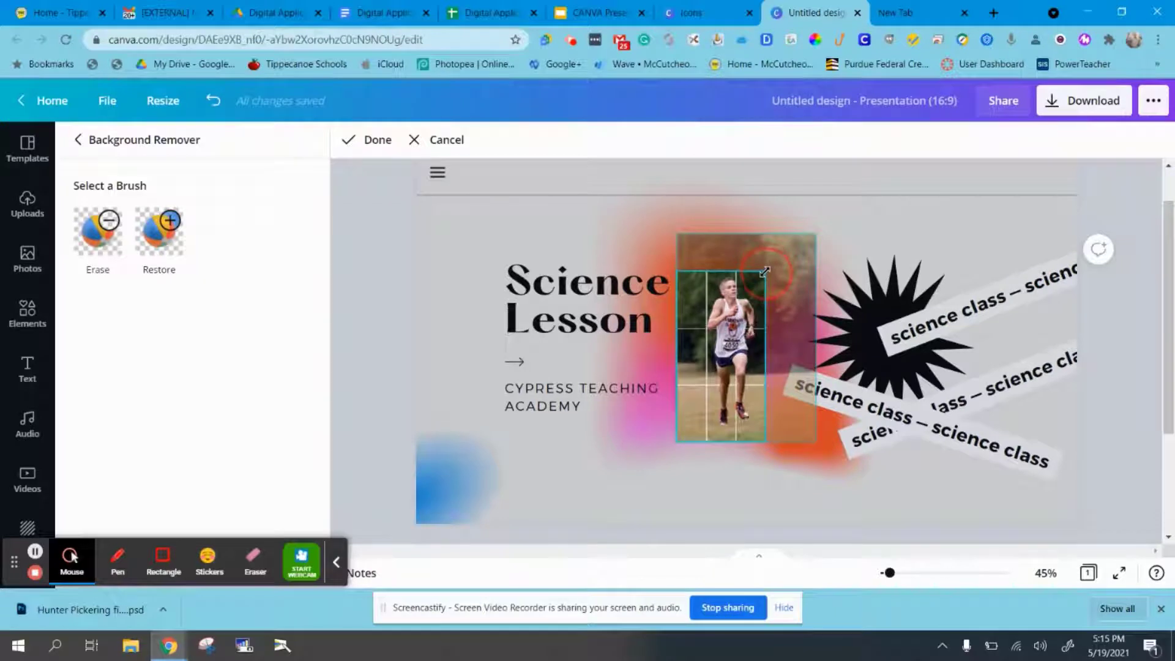
{"action": "left_click_drag", "start_coordinate": [679, 437], "coordinate": [699, 430]}
{"action": "key", "text": "Return"}
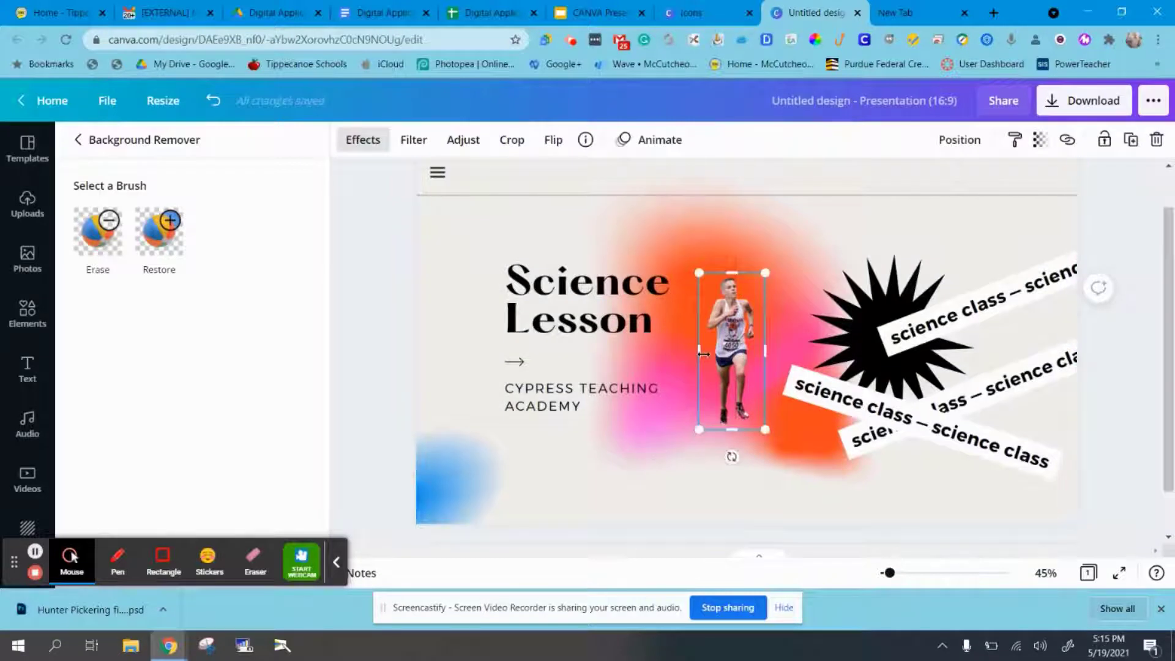
Enlarge the cut-out runner and place it along the slide's left edge, beside the Science Lesson title
{"action": "left_click_drag", "start_coordinate": [698, 274], "coordinate": [661, 181]}
{"action": "left_click_drag", "start_coordinate": [735, 330], "coordinate": [519, 388]}
{"action": "left_click_drag", "start_coordinate": [550, 488], "coordinate": [572, 499]}
{"action": "left_click_drag", "start_coordinate": [530, 458], "coordinate": [513, 432]}
Paste a copy of the cut-out runner over the title and delete that copy
{"action": "right_click", "coordinate": [509, 424]}
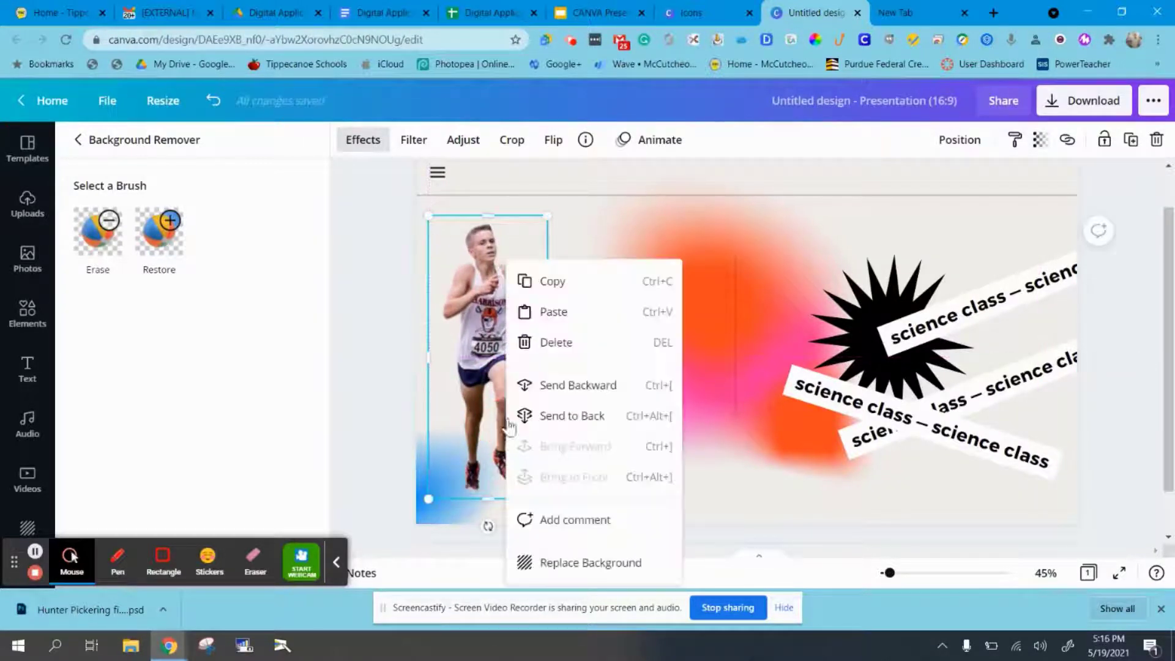
{"action": "left_click", "coordinate": [555, 284]}
{"action": "right_click", "coordinate": [469, 270]}
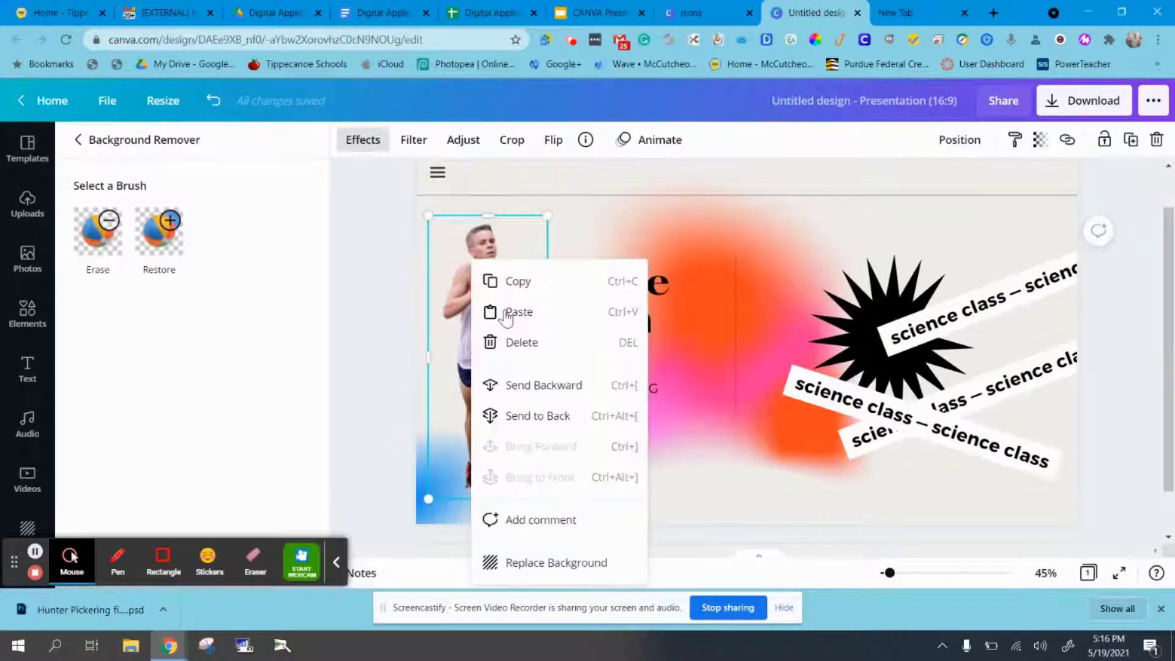
{"action": "left_click", "coordinate": [507, 312]}
{"action": "left_click_drag", "start_coordinate": [523, 340], "coordinate": [630, 337]}
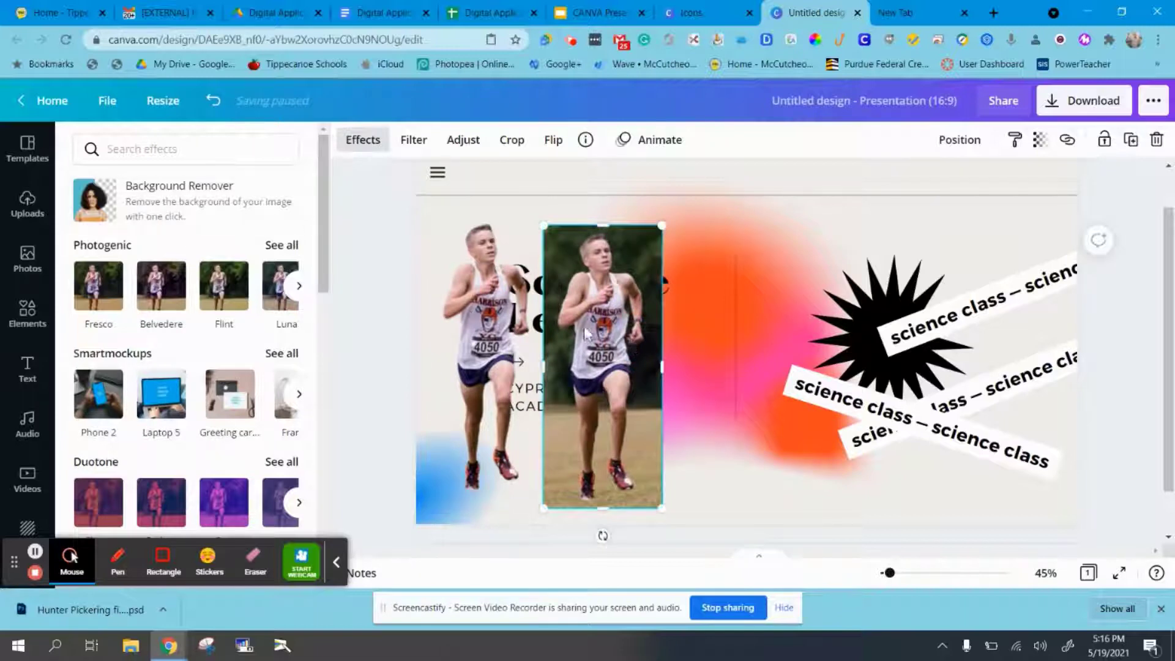
{"action": "key", "text": "Delete"}
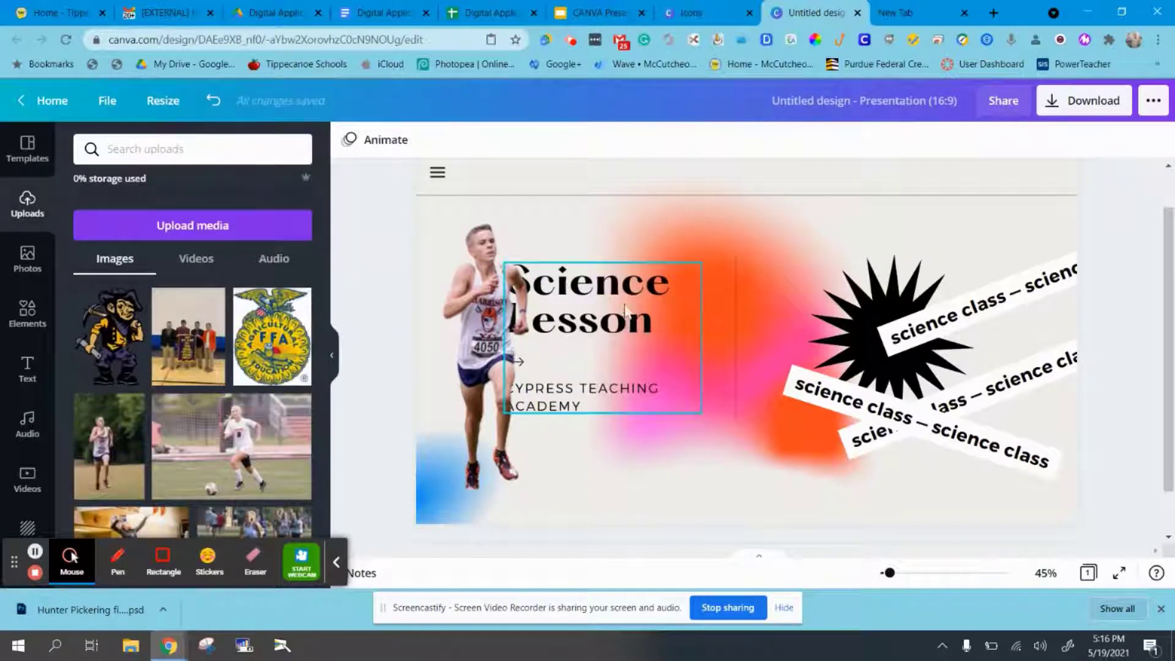
Duplicate the cut-out runner and place the copy immediately right of the original, over the title
{"action": "left_click", "coordinate": [482, 281]}
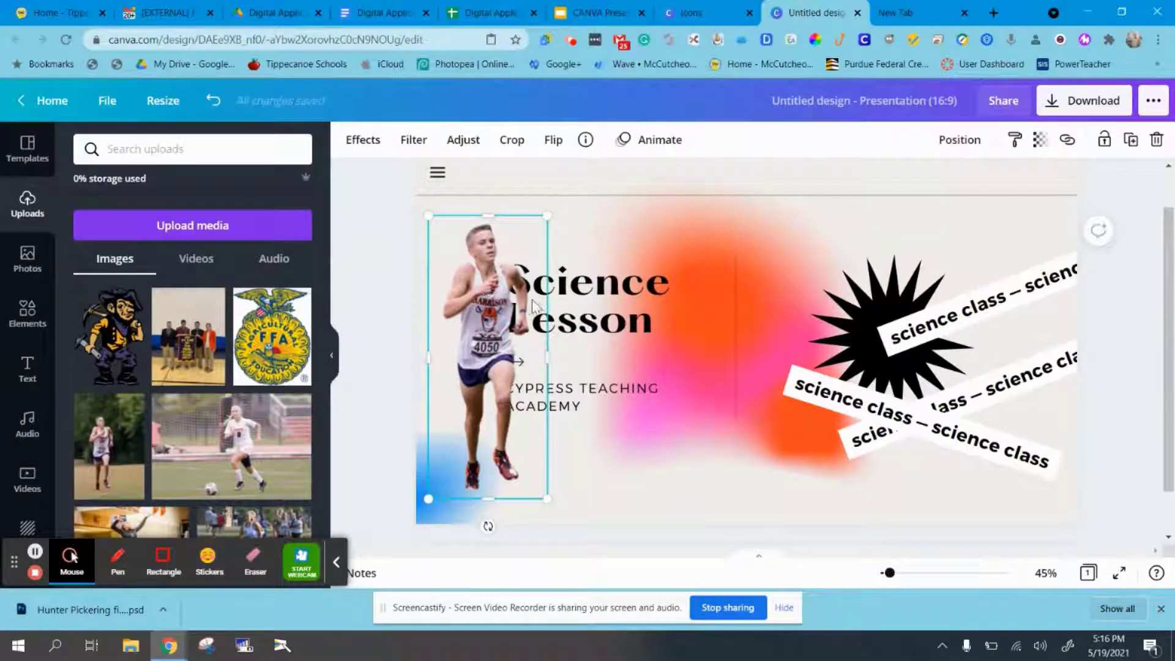
{"action": "right_click", "coordinate": [453, 266]}
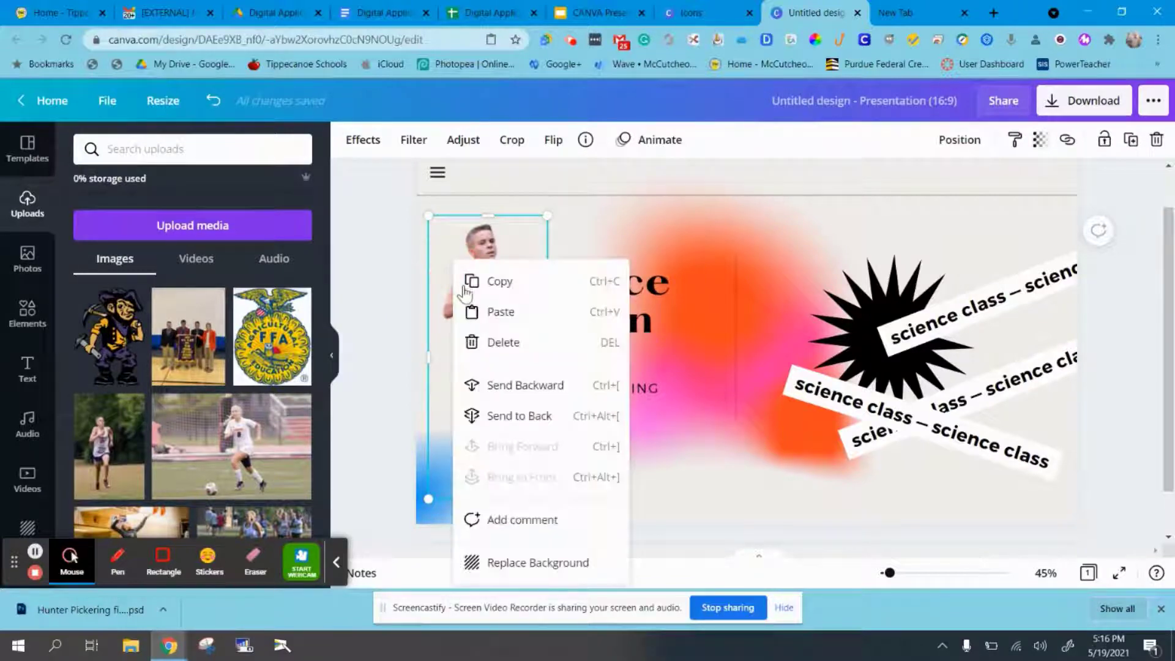
{"action": "left_click", "coordinate": [471, 281]}
{"action": "right_click", "coordinate": [471, 280]}
{"action": "left_click", "coordinate": [497, 322]}
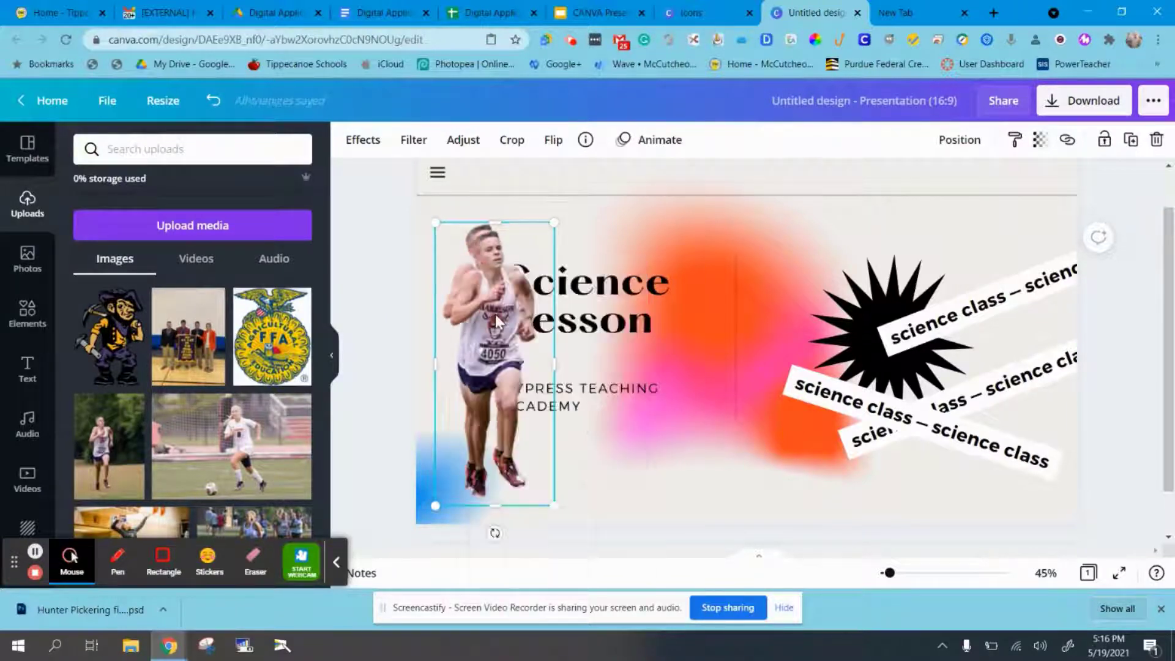
{"action": "left_click_drag", "start_coordinate": [507, 316], "coordinate": [591, 320]}
Try the Selfie, Cali and Retro filters on the runner copy and settle on Greyscale
{"action": "left_click", "coordinate": [355, 142]}
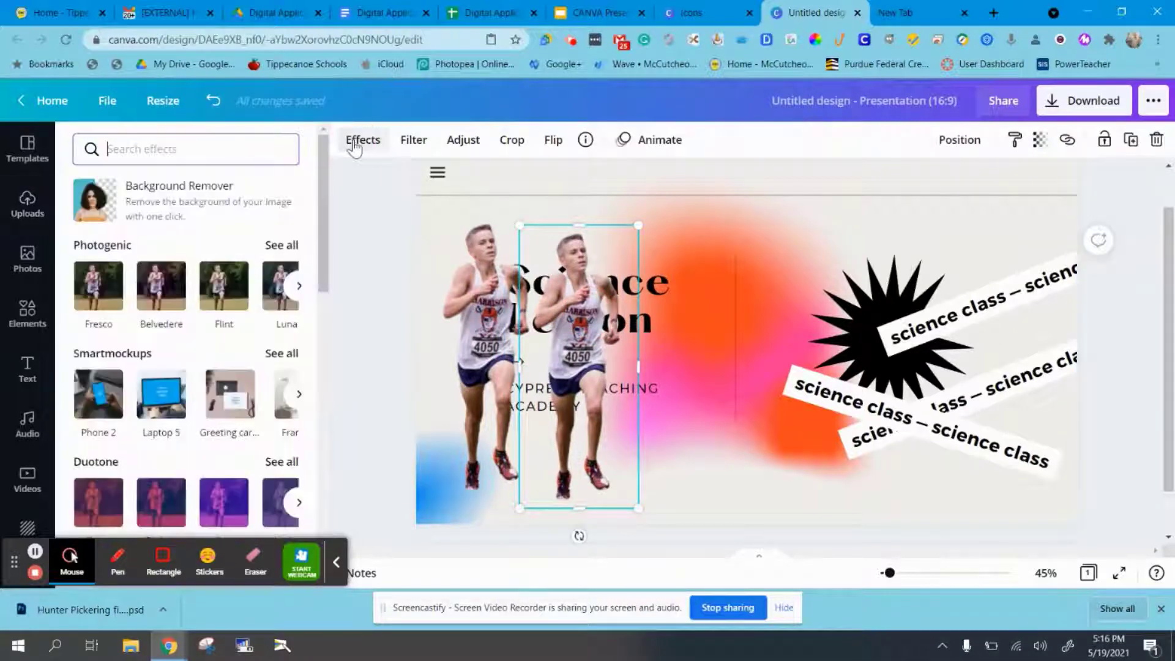
{"action": "left_click", "coordinate": [413, 139]}
{"action": "left_click", "coordinate": [232, 269]}
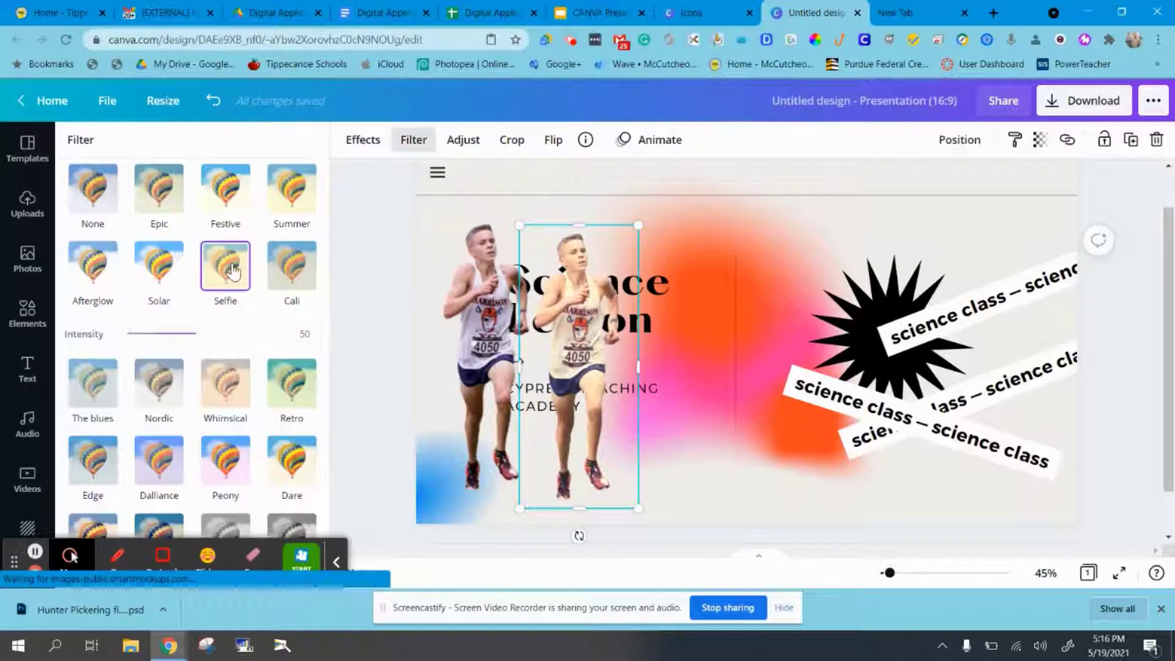
{"action": "left_click", "coordinate": [280, 261]}
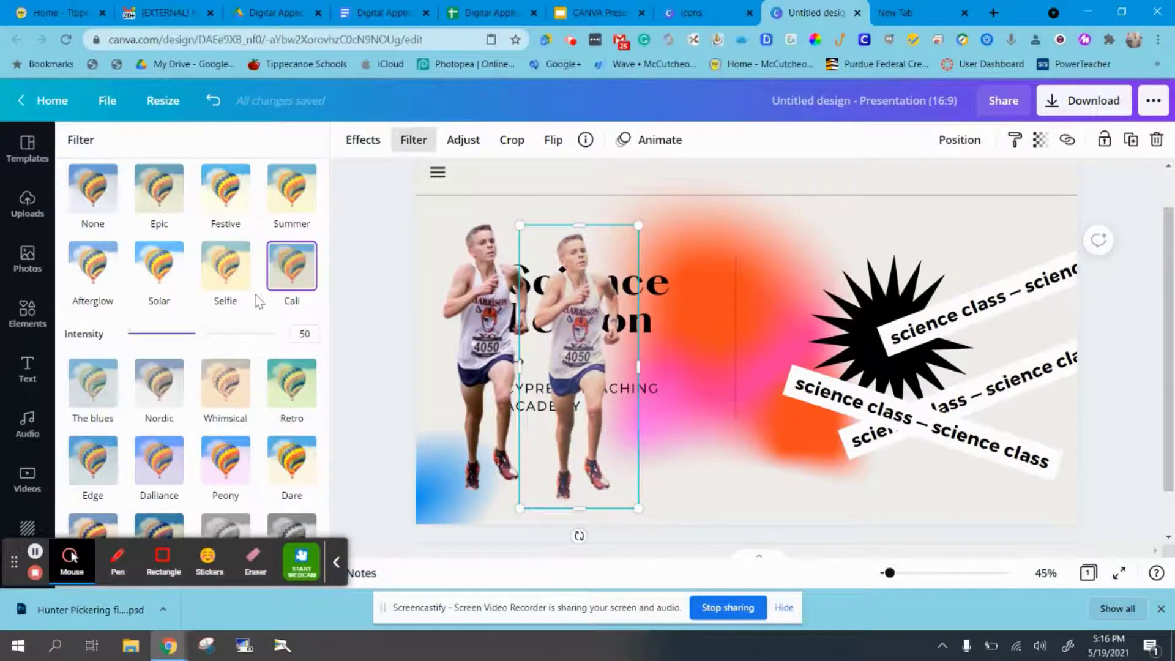
{"action": "left_click", "coordinate": [286, 390]}
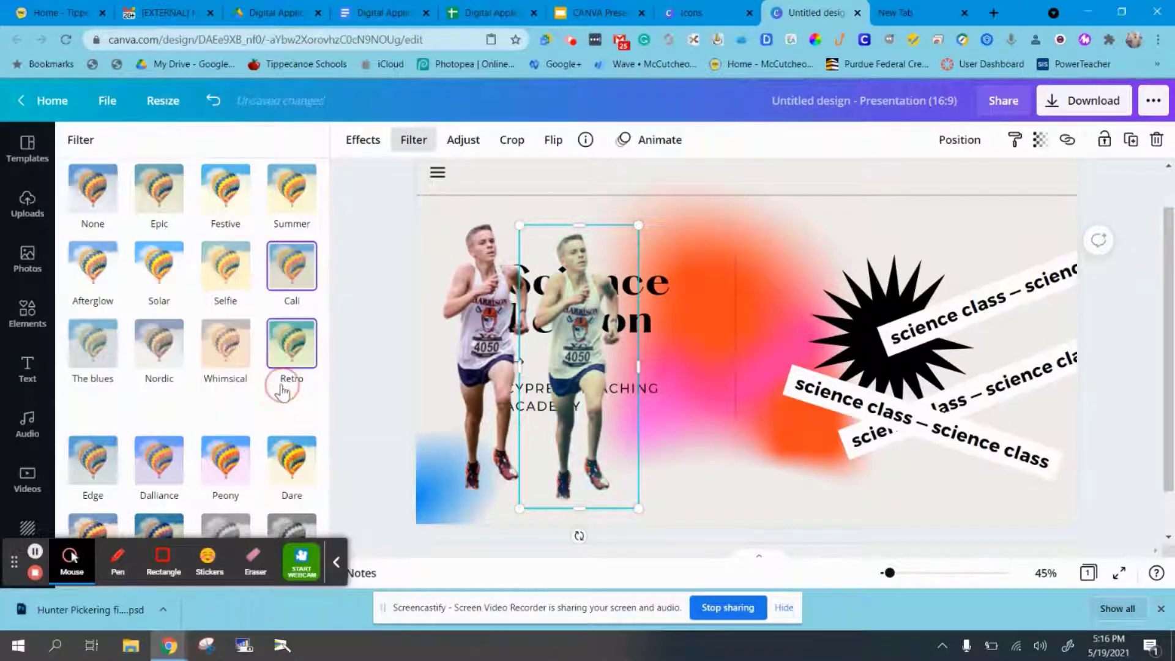
{"action": "left_click", "coordinate": [338, 564]}
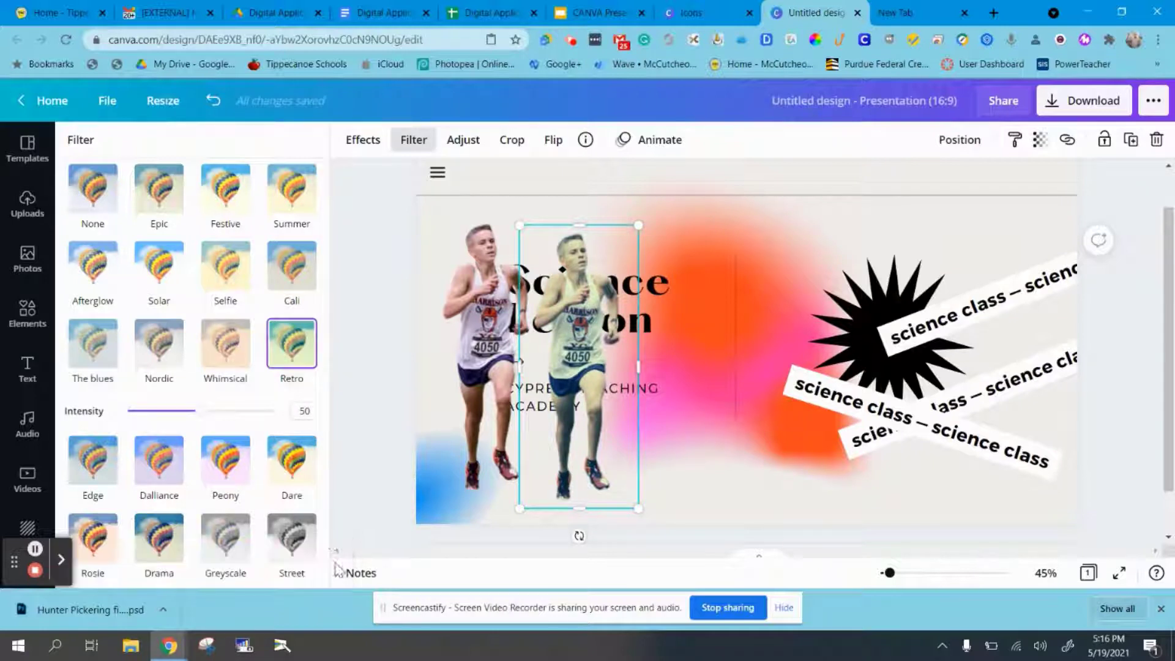
{"action": "left_click", "coordinate": [238, 542]}
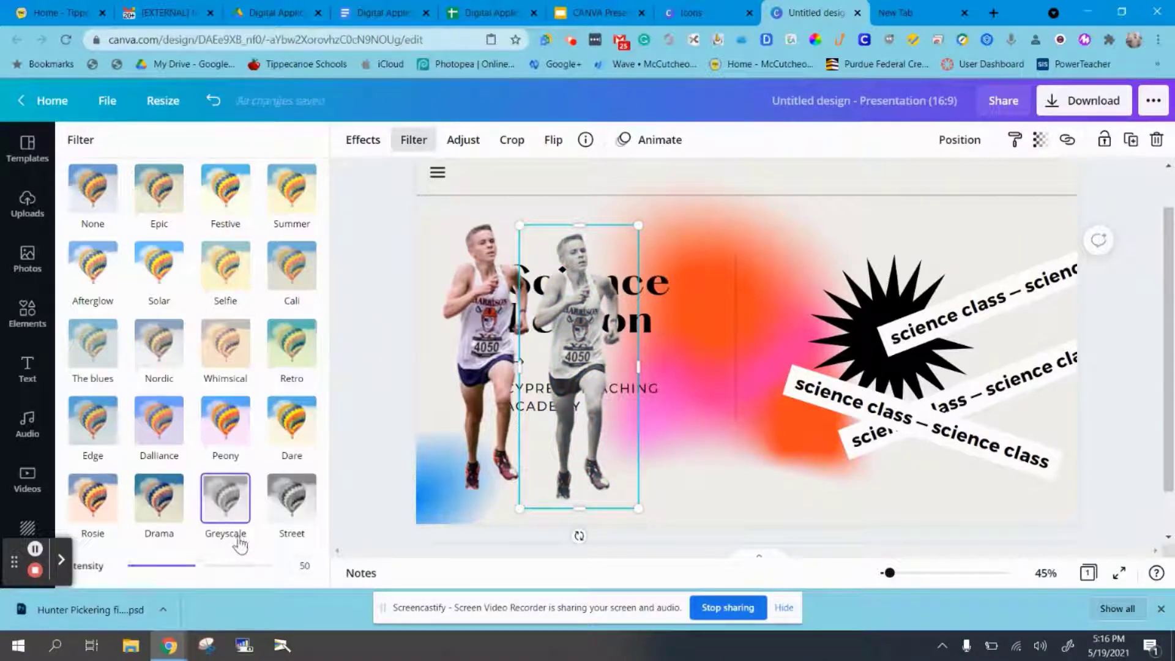
Set the runner copy's contrast to -41 and its brightness to 0
{"action": "left_click", "coordinate": [462, 142]}
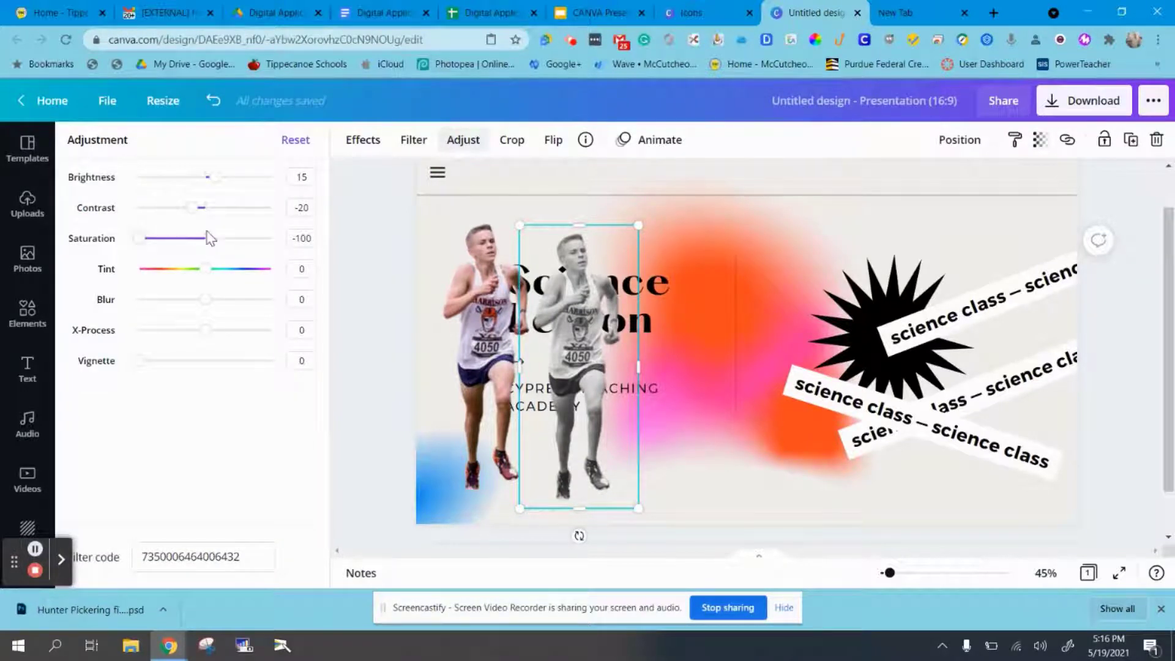
{"action": "left_click_drag", "start_coordinate": [198, 209], "coordinate": [205, 177]}
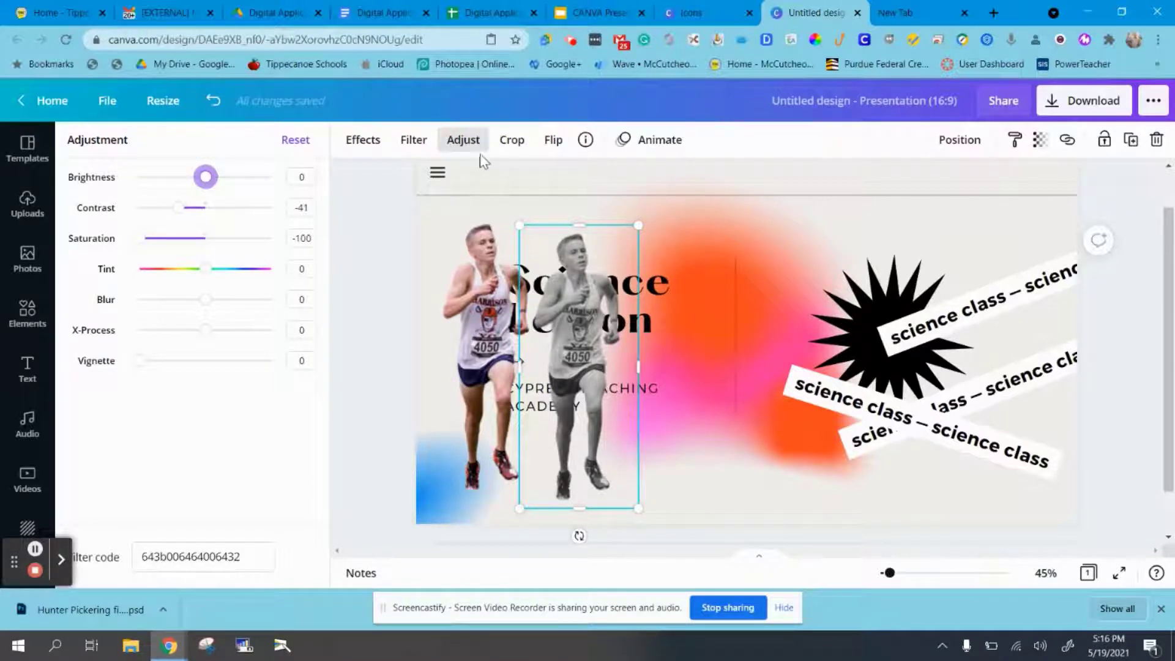
{"action": "left_click", "coordinate": [503, 142]}
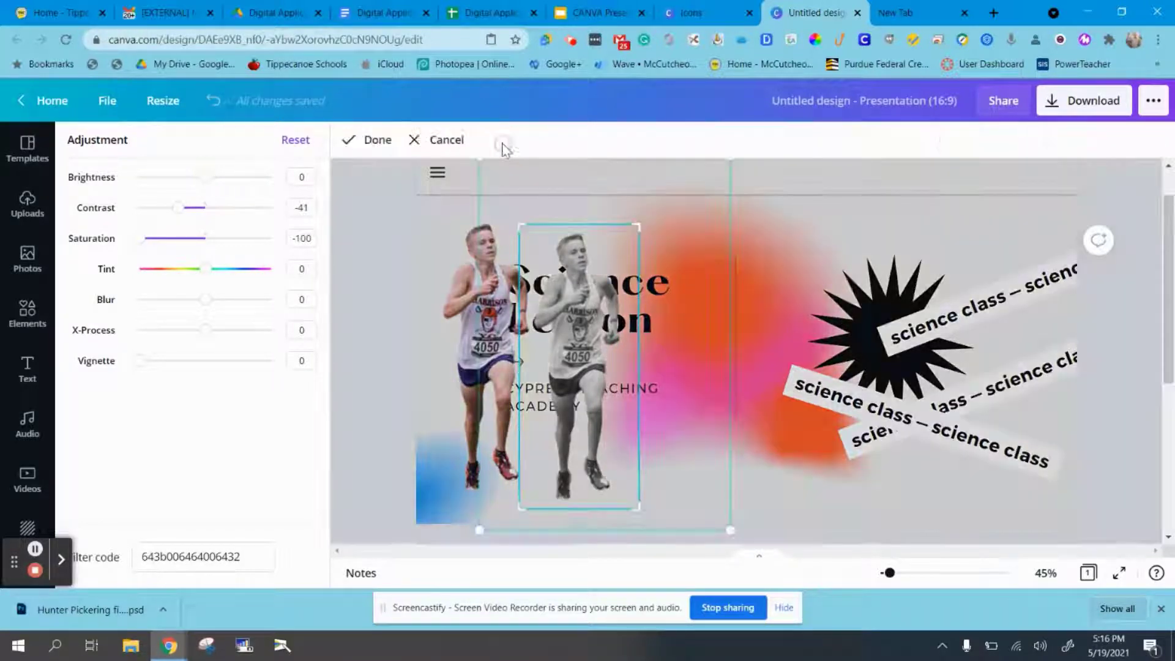
{"action": "left_click", "coordinate": [436, 142]}
Flip the runner copy horizontally and vertically, and flip it back to its original orientation
{"action": "left_click", "coordinate": [552, 141]}
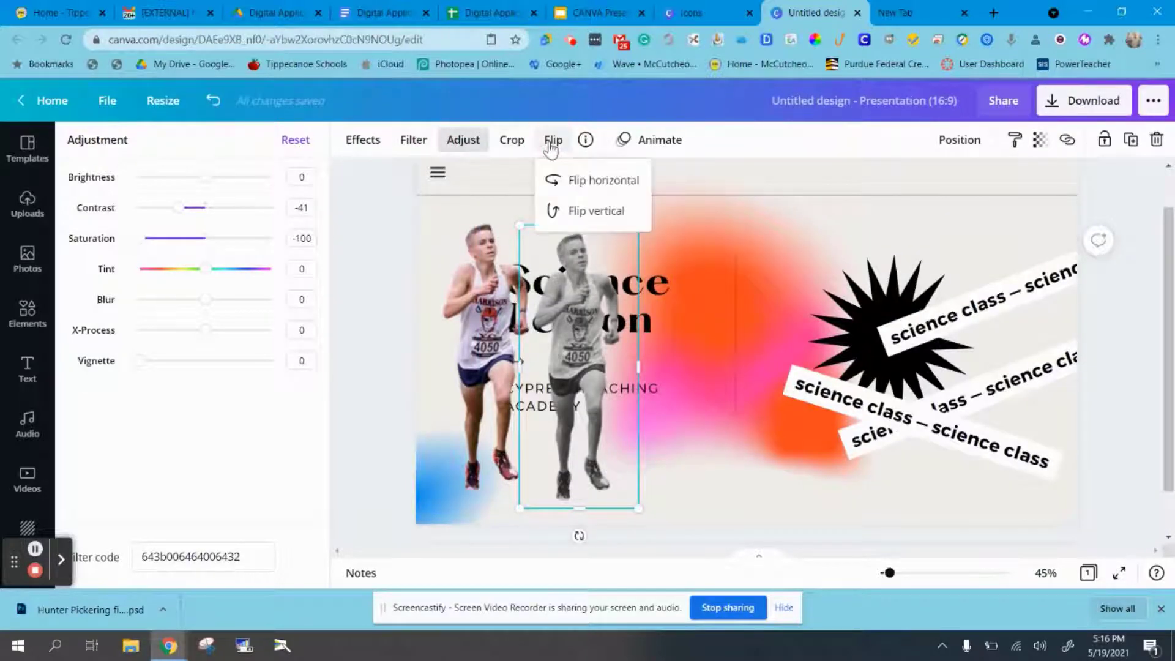
{"action": "left_click", "coordinate": [572, 183]}
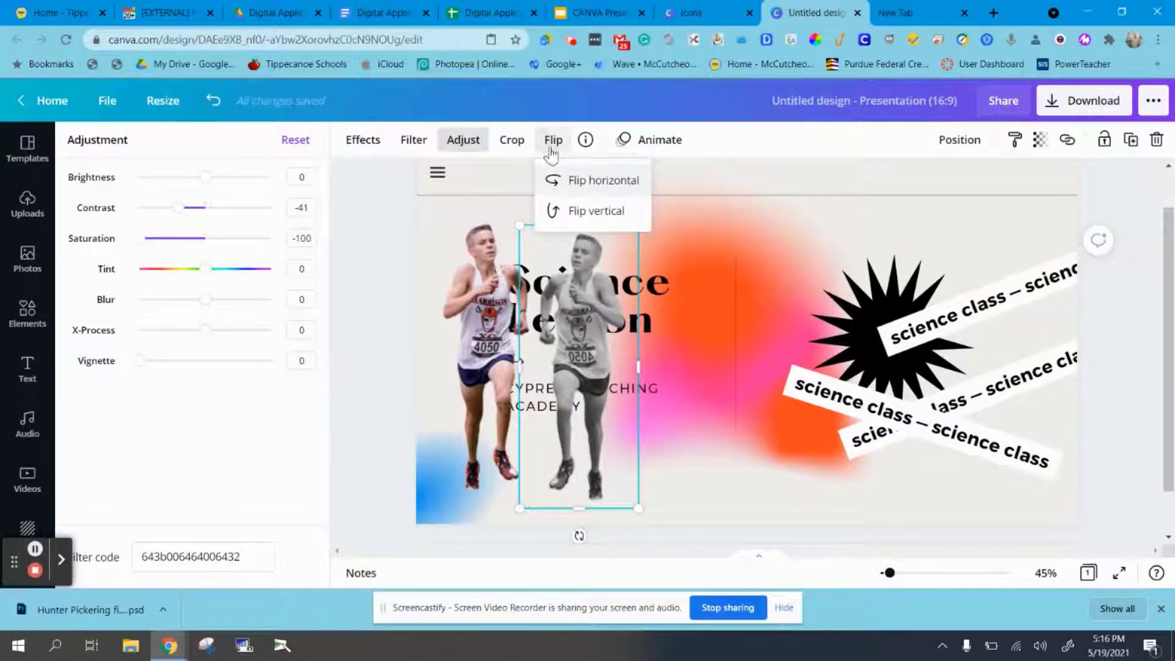
{"action": "left_click", "coordinate": [567, 215]}
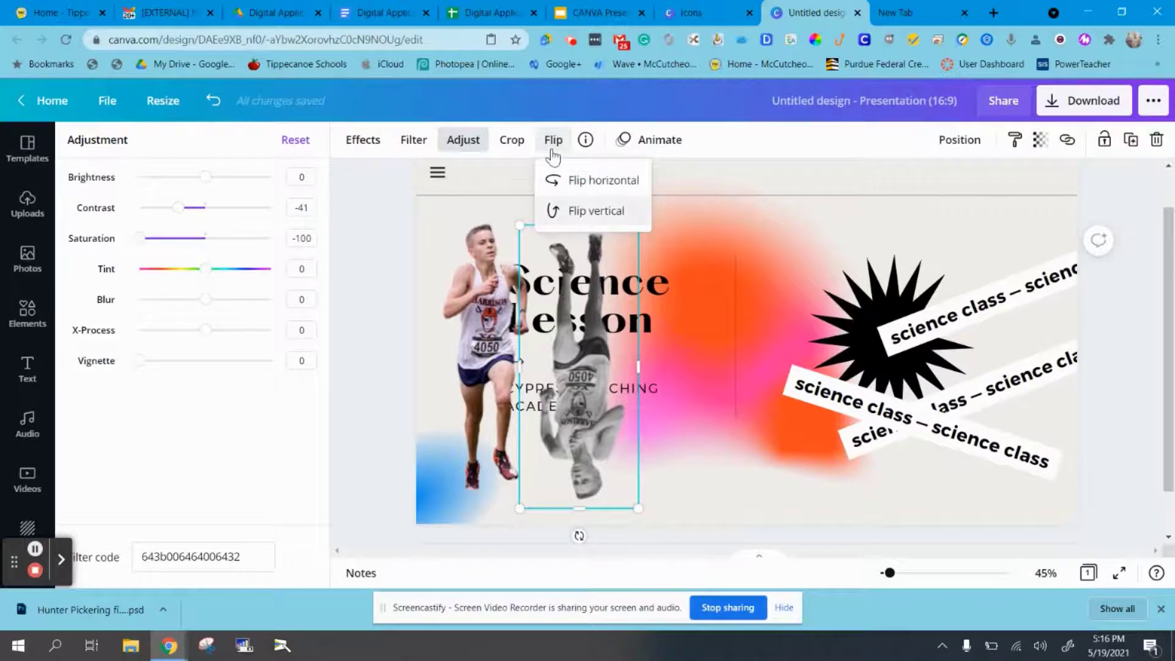
{"action": "left_click", "coordinate": [556, 210]}
{"action": "left_click", "coordinate": [553, 149]}
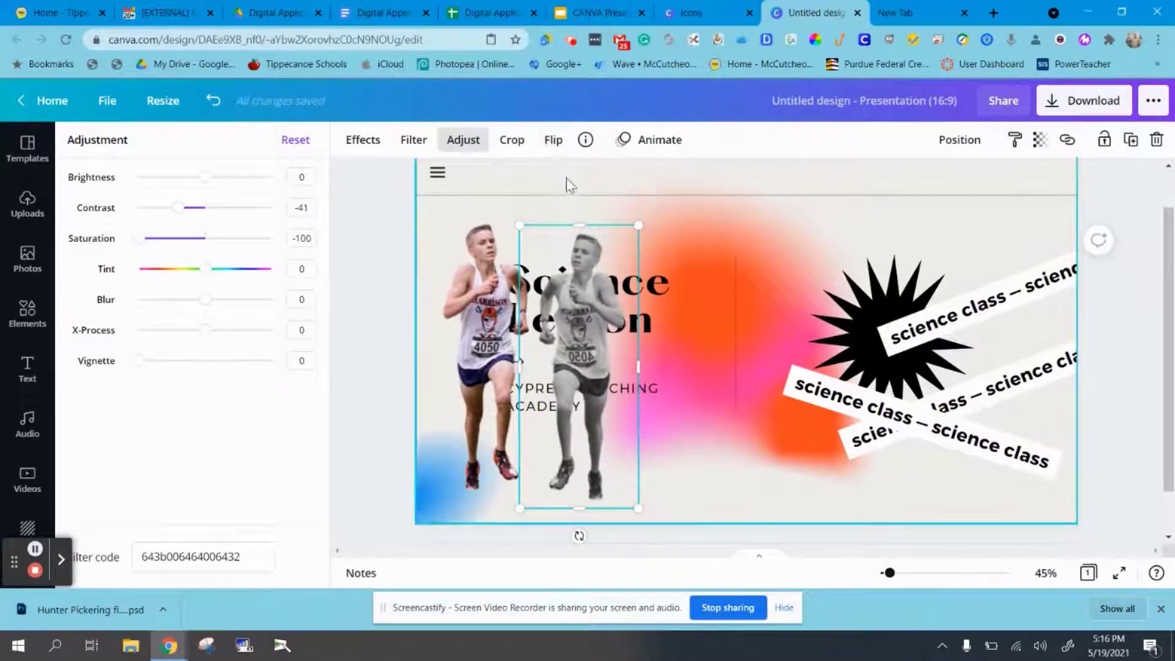
{"action": "left_click", "coordinate": [552, 142]}
{"action": "left_click", "coordinate": [569, 182]}
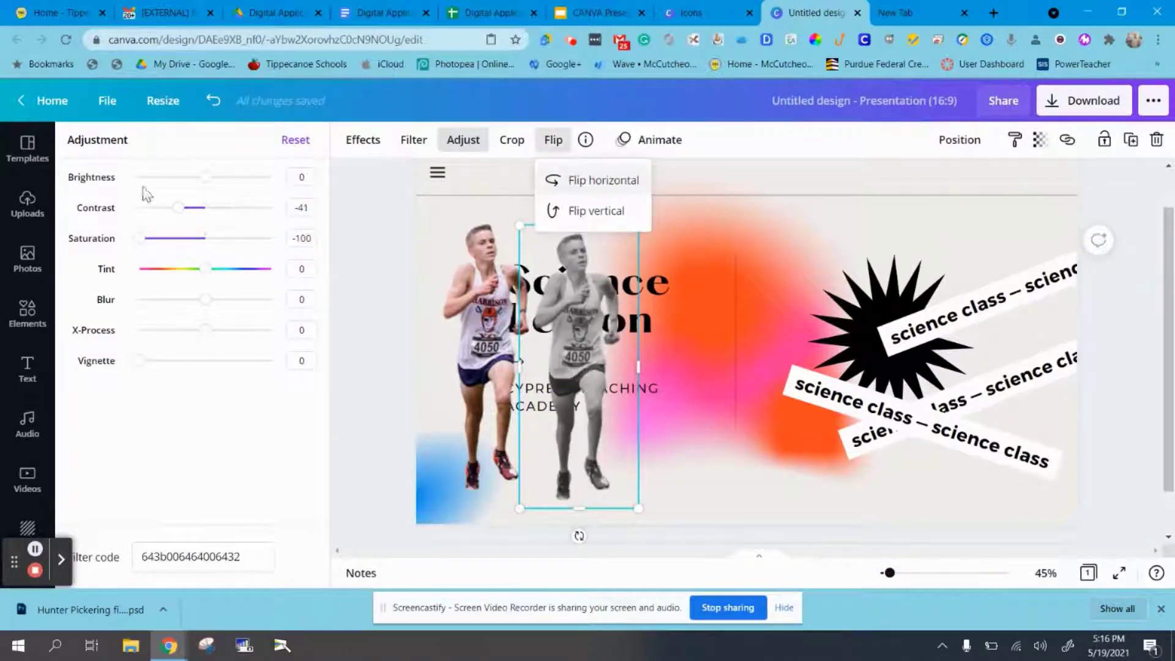
Browse all Photogenic effects and try the Outrun Color Pop effect on the runner copy
{"action": "left_click", "coordinate": [358, 144]}
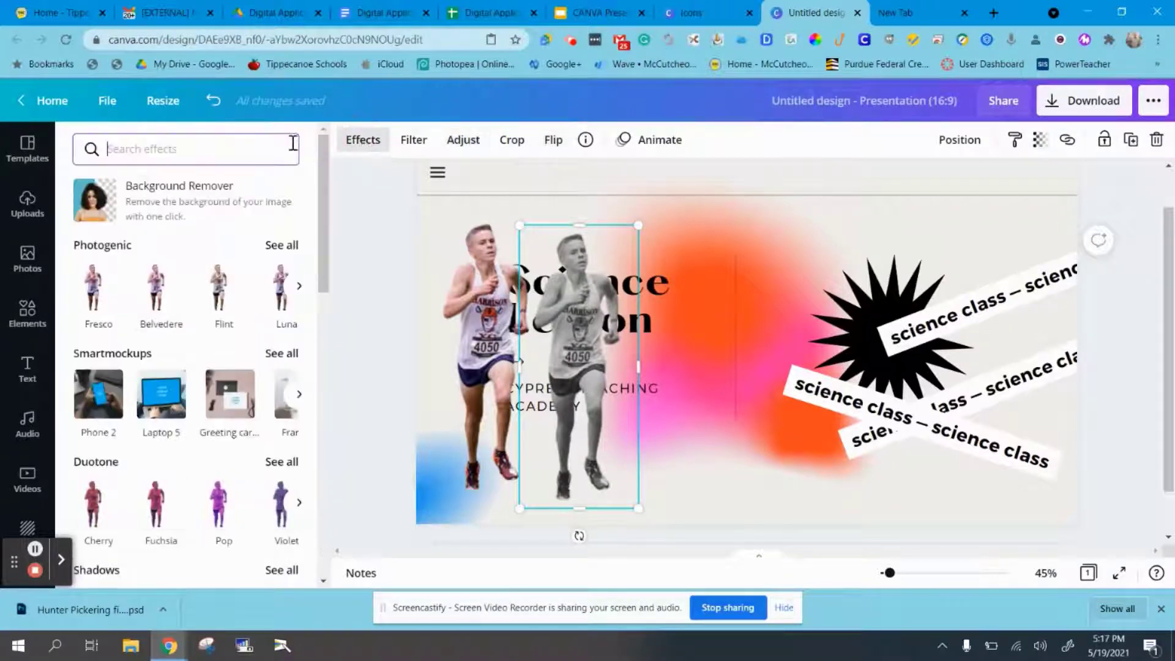
{"action": "left_click", "coordinate": [288, 246]}
{"action": "left_click_drag", "start_coordinate": [321, 218], "coordinate": [308, 563]}
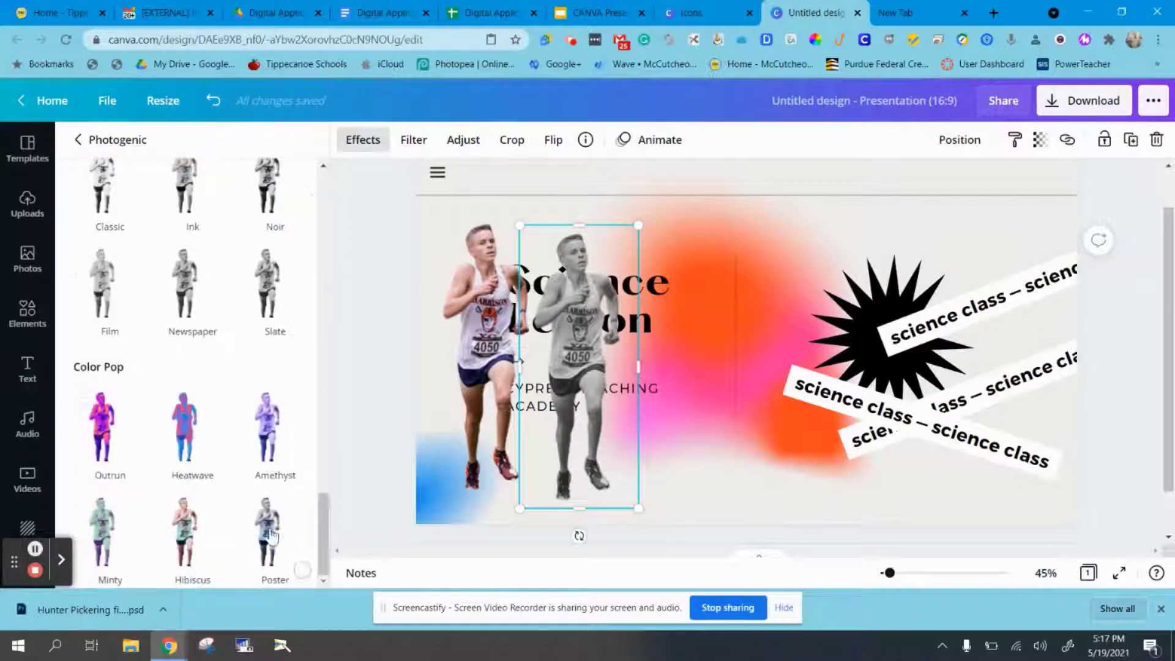
{"action": "left_click", "coordinate": [110, 439]}
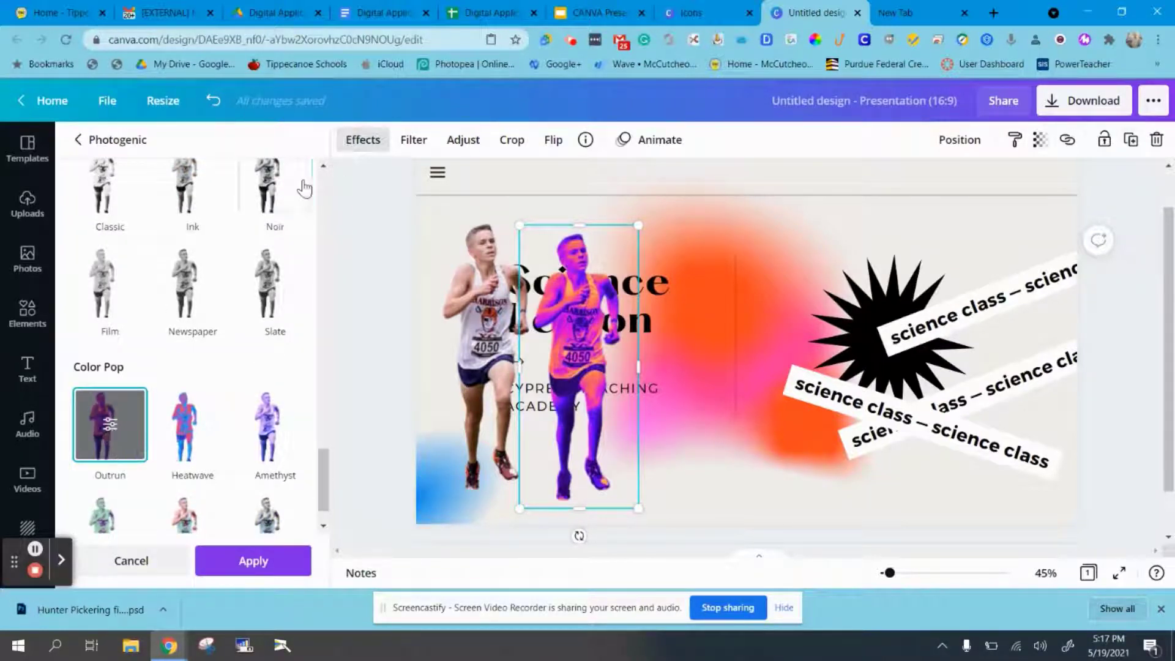
Try the Sea Blue, Blush and Classic Duotone effects on the runner copy
{"action": "left_click", "coordinate": [78, 139]}
{"action": "scroll", "coordinate": [214, 293], "scroll_direction": "down", "scroll_amount": 1}
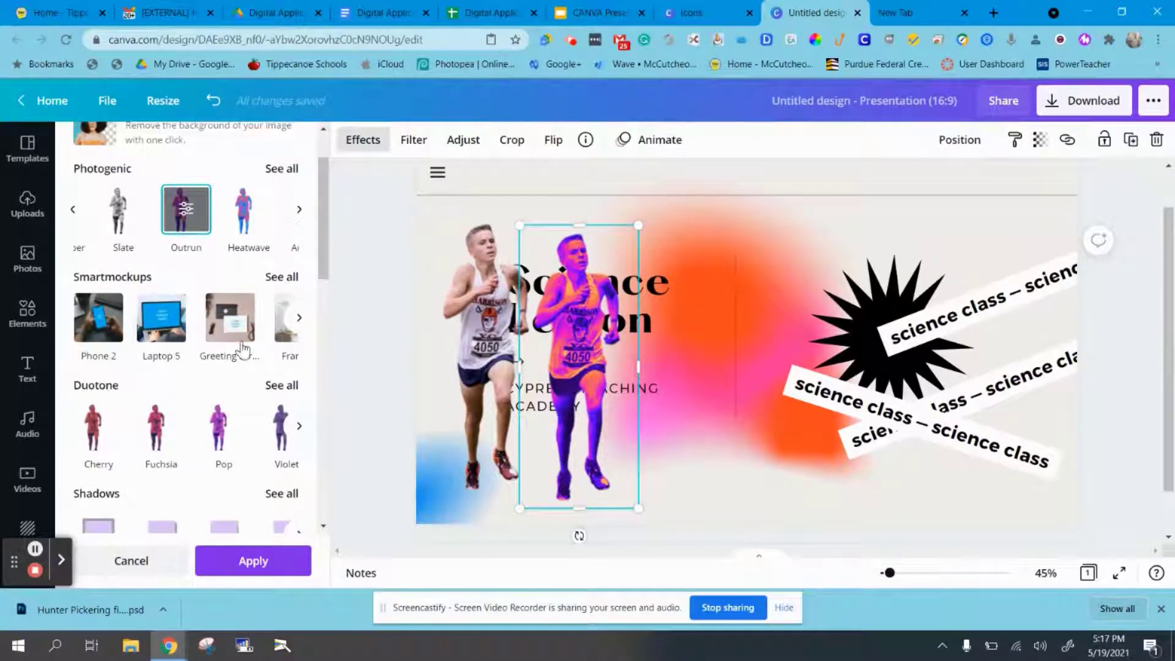
{"action": "scroll", "coordinate": [249, 382], "scroll_direction": "down", "scroll_amount": 2}
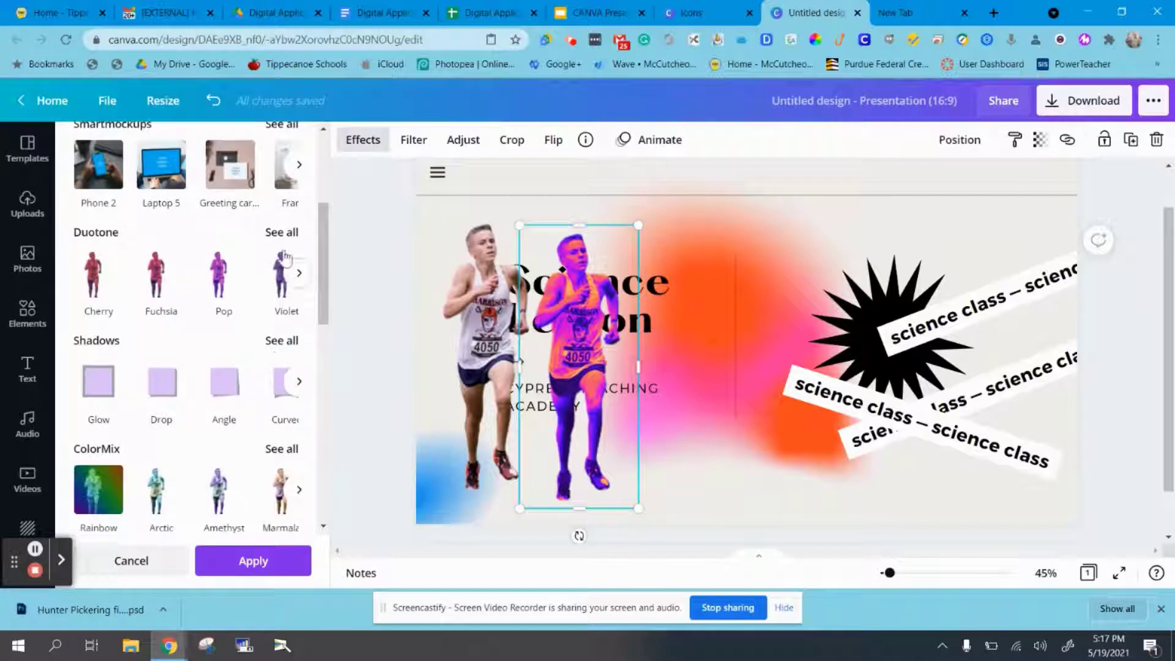
{"action": "left_click", "coordinate": [275, 234]}
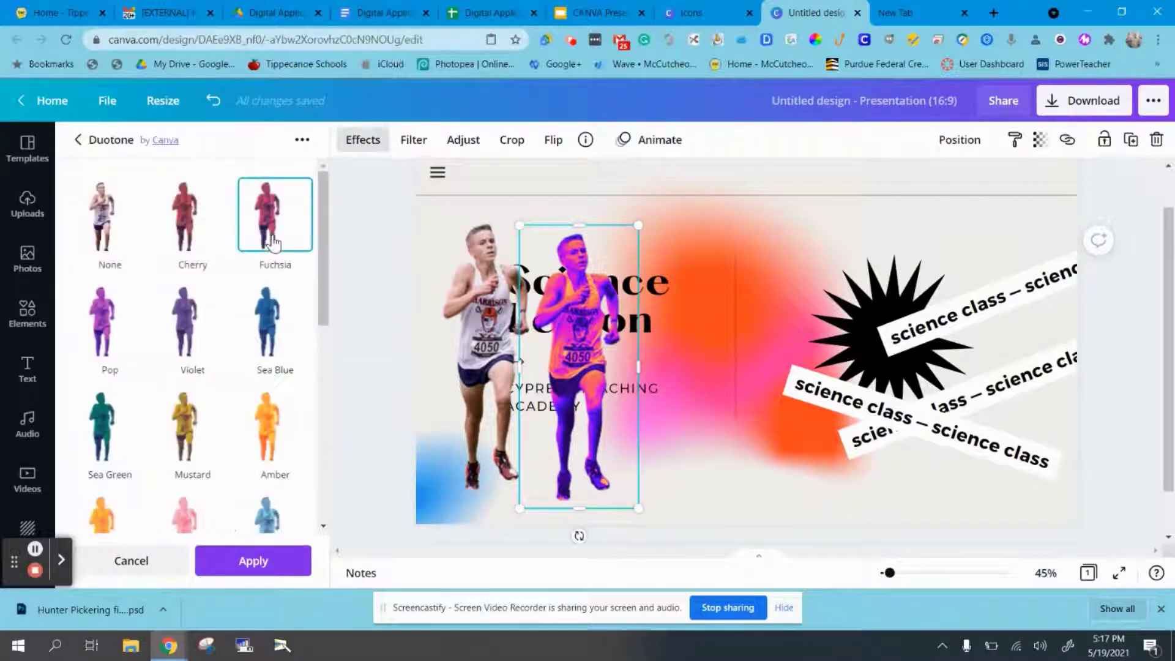
{"action": "left_click", "coordinate": [270, 331]}
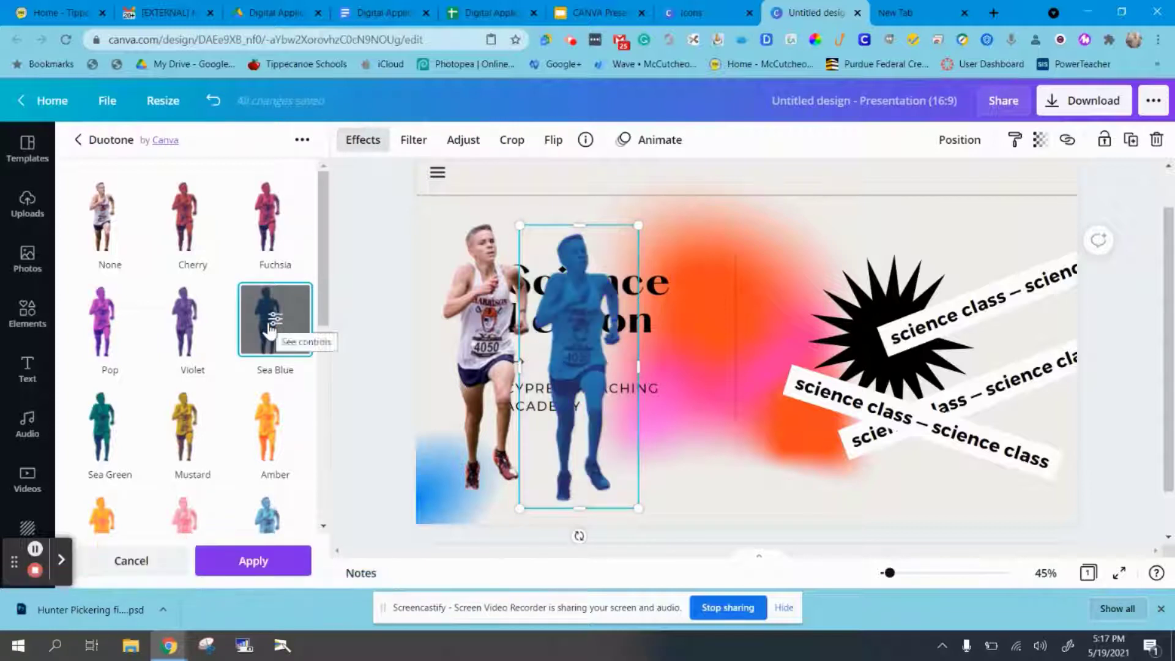
{"action": "scroll", "coordinate": [269, 329], "scroll_direction": "down", "scroll_amount": 3}
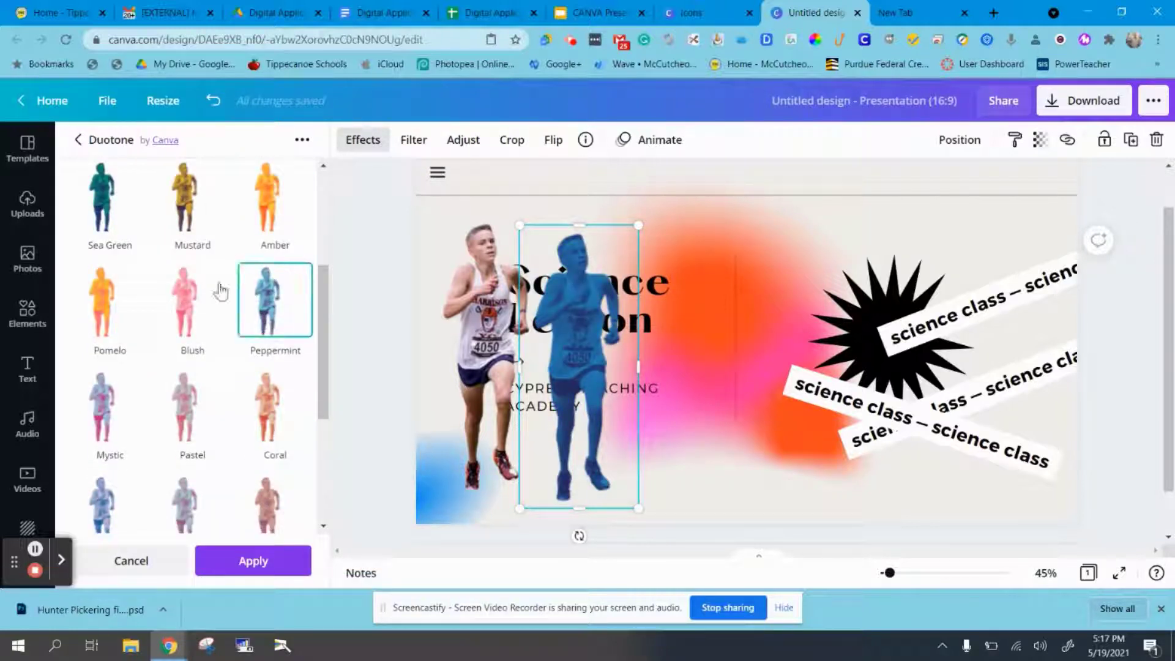
{"action": "left_click", "coordinate": [192, 297]}
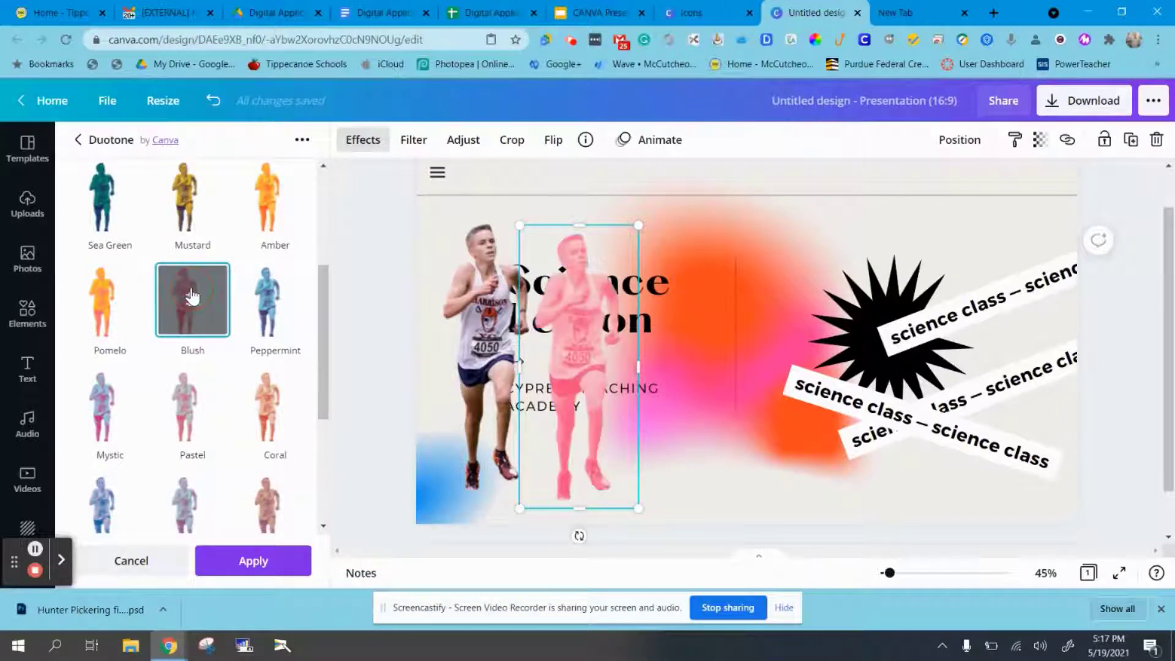
{"action": "scroll", "coordinate": [193, 305], "scroll_direction": "down", "scroll_amount": 4}
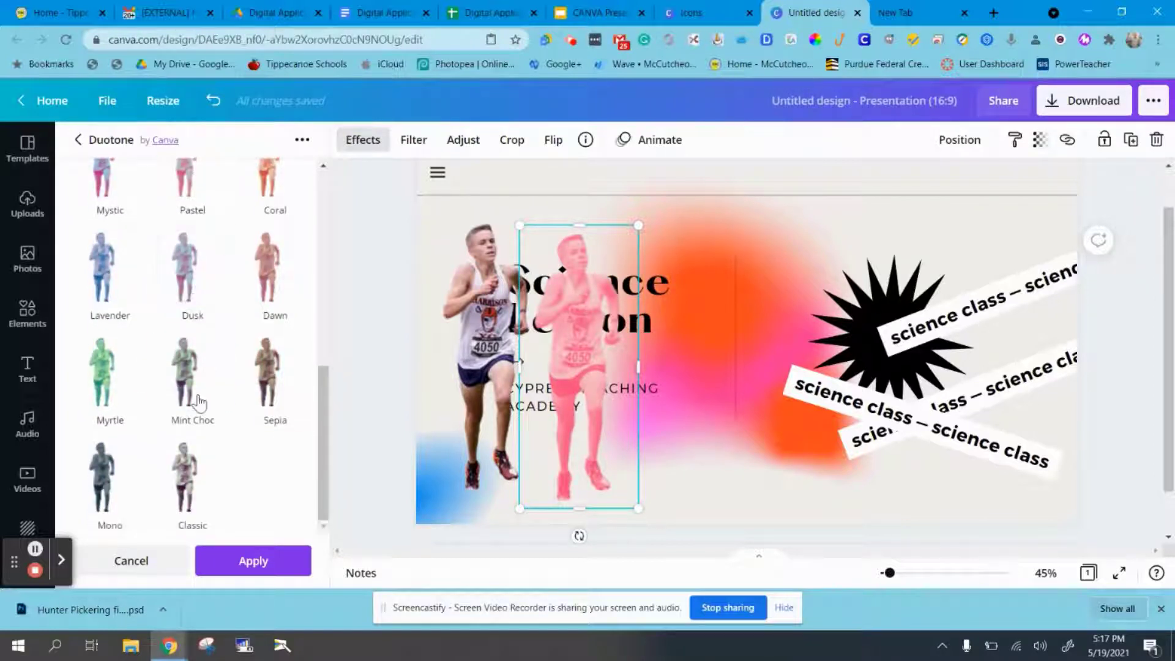
{"action": "left_click", "coordinate": [179, 483]}
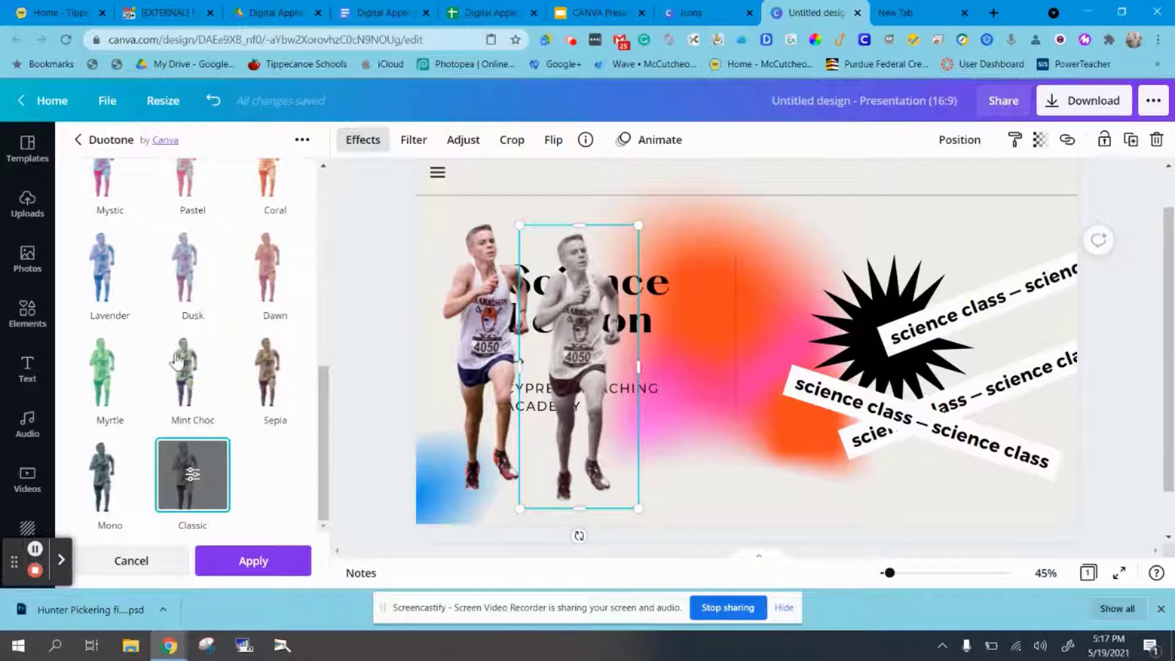
{"action": "left_click", "coordinate": [74, 143]}
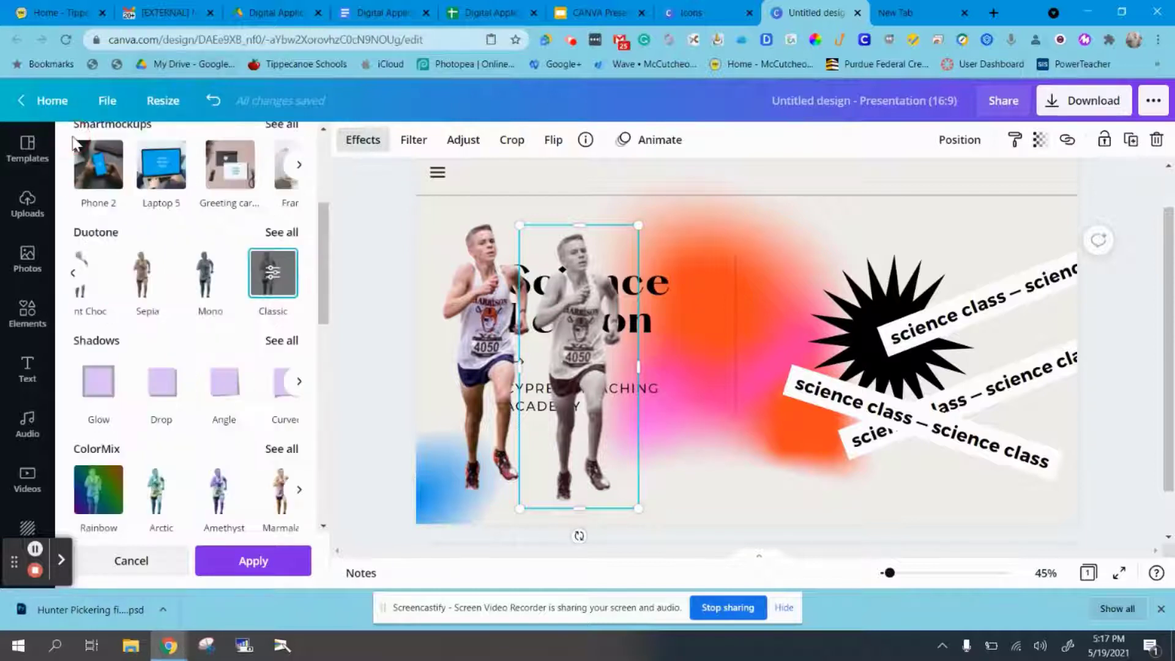
Apply the Phone frame effect to the runner copy and enlarge the framed image slightly
{"action": "scroll", "coordinate": [241, 315], "scroll_direction": "down", "scroll_amount": 3}
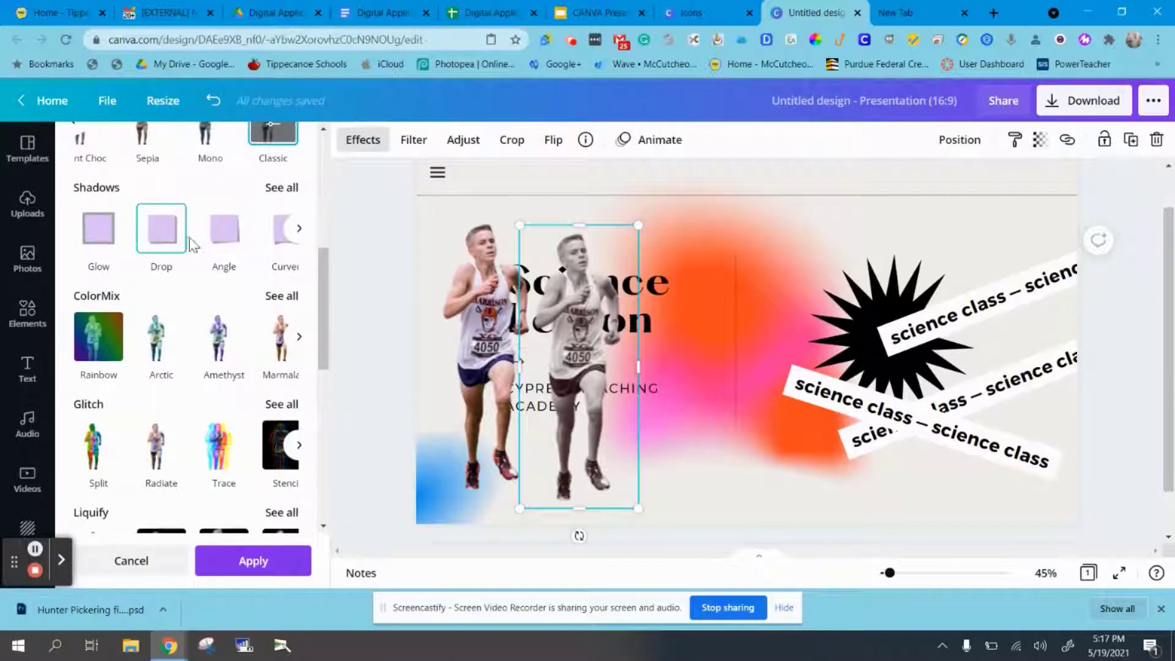
{"action": "scroll", "coordinate": [229, 333], "scroll_direction": "down", "scroll_amount": 2}
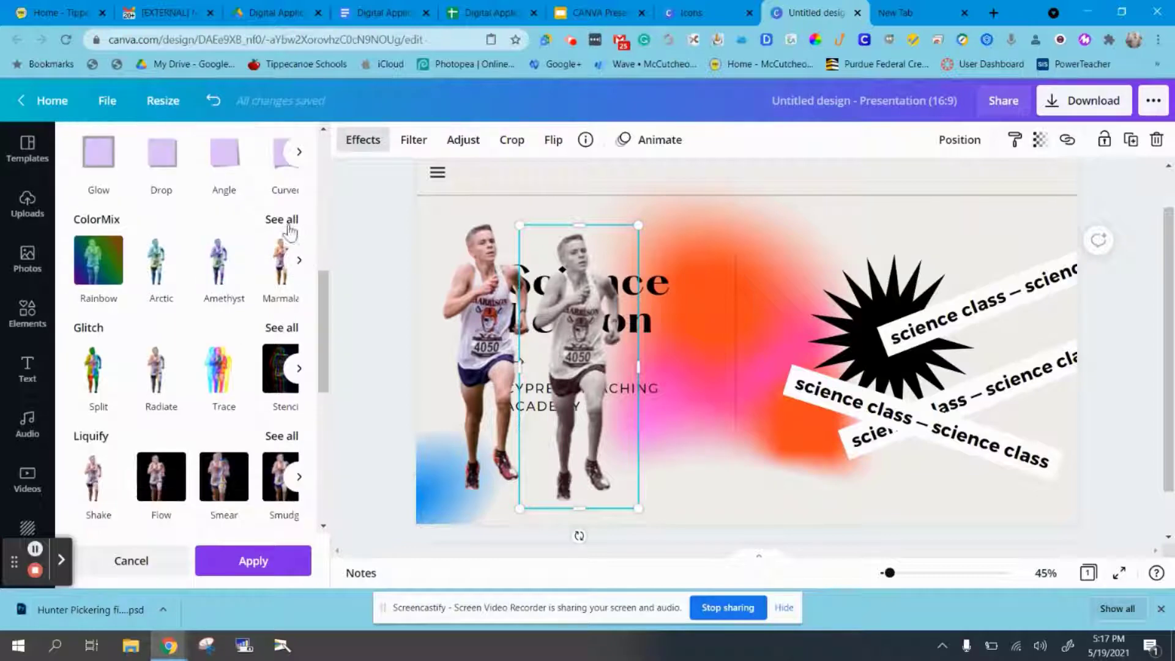
{"action": "scroll", "coordinate": [233, 327], "scroll_direction": "down", "scroll_amount": 5}
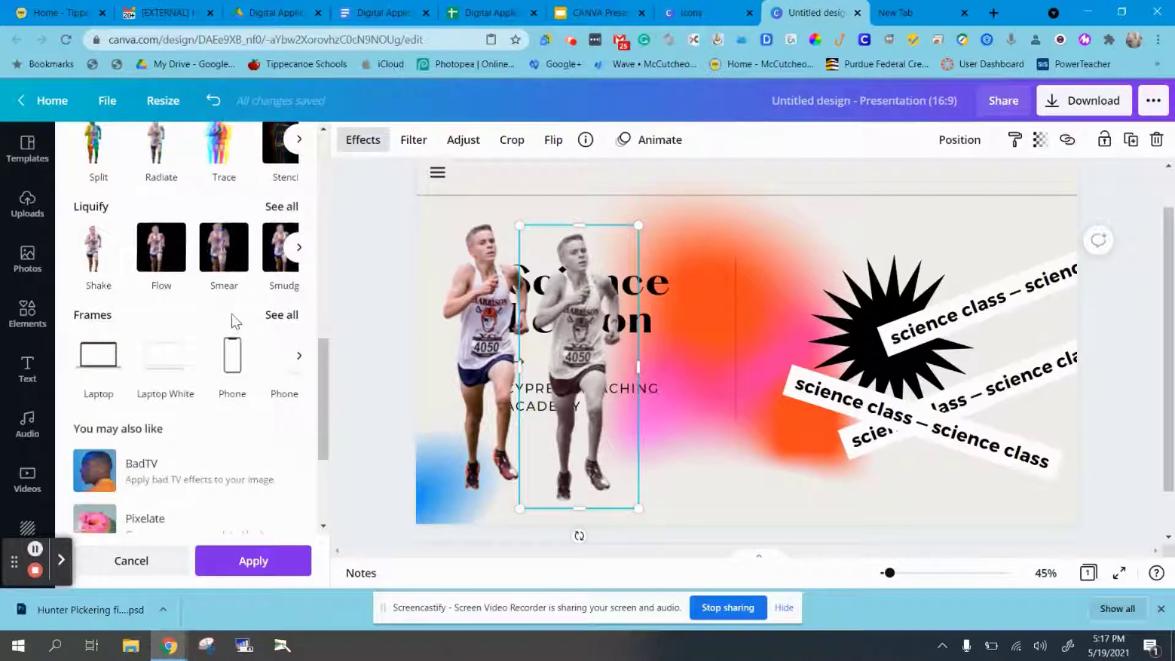
{"action": "left_click", "coordinate": [233, 354]}
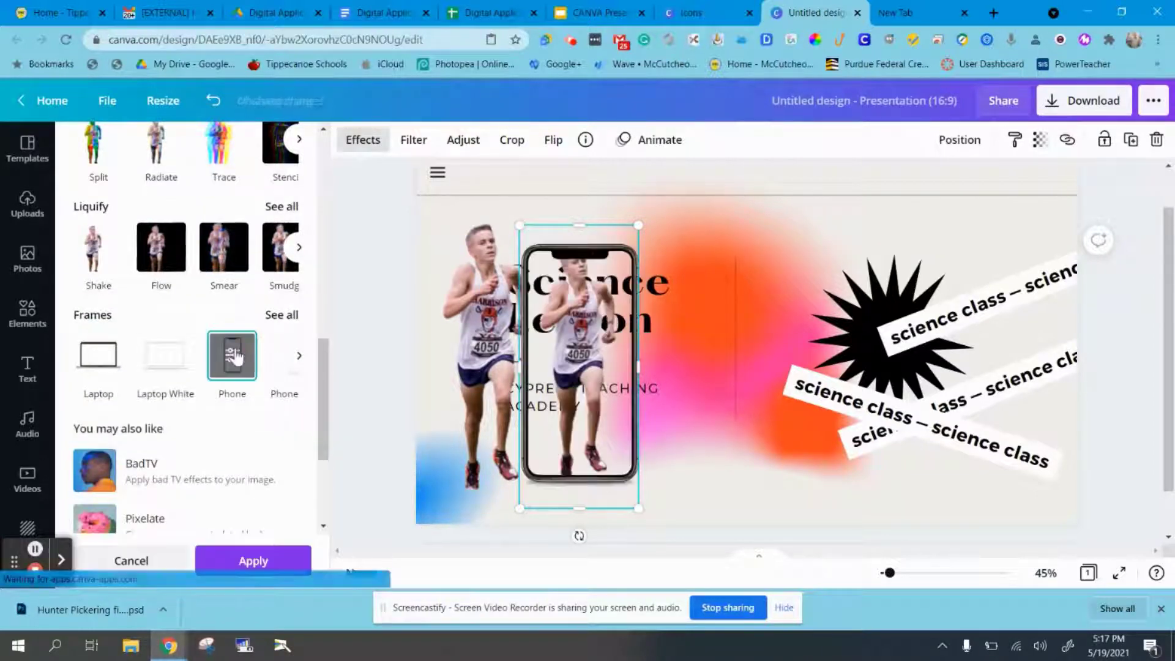
{"action": "mouse_move", "coordinate": [518, 220]}
{"action": "left_mouse_down"}
{"action": "mouse_move", "coordinate": [532, 255]}
{"action": "mouse_move", "coordinate": [516, 216]}
{"action": "left_mouse_up"}
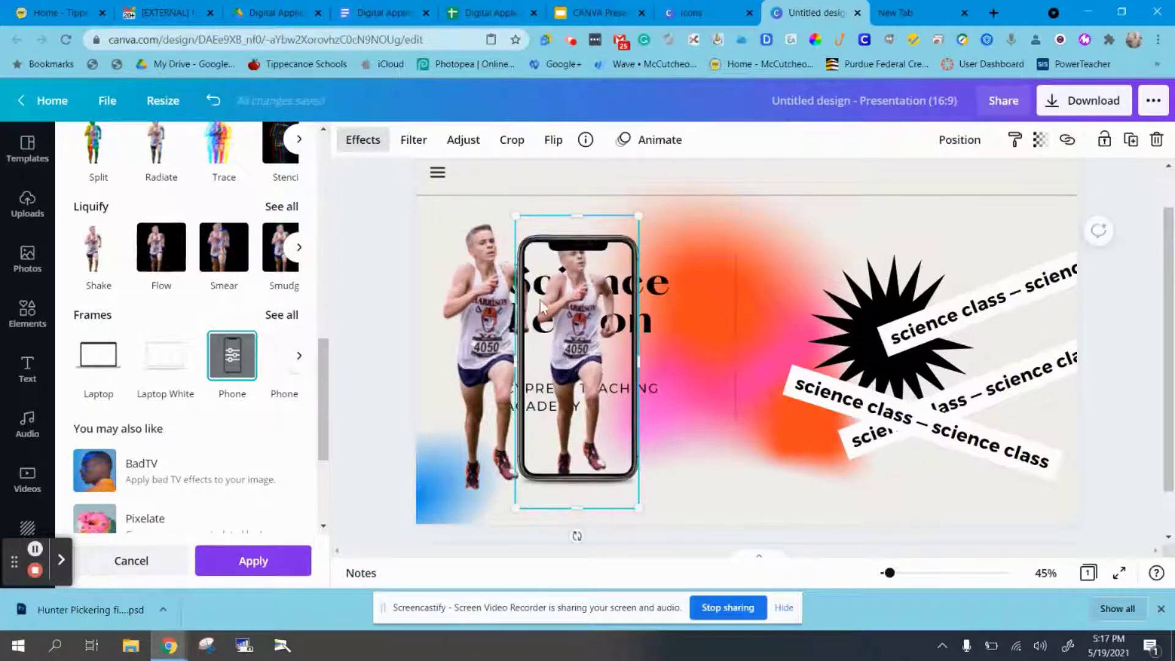
Shrink the runner image within the phone frame's crop and move the framed image toward the middle of the slide
{"action": "double_click", "coordinate": [571, 313]}
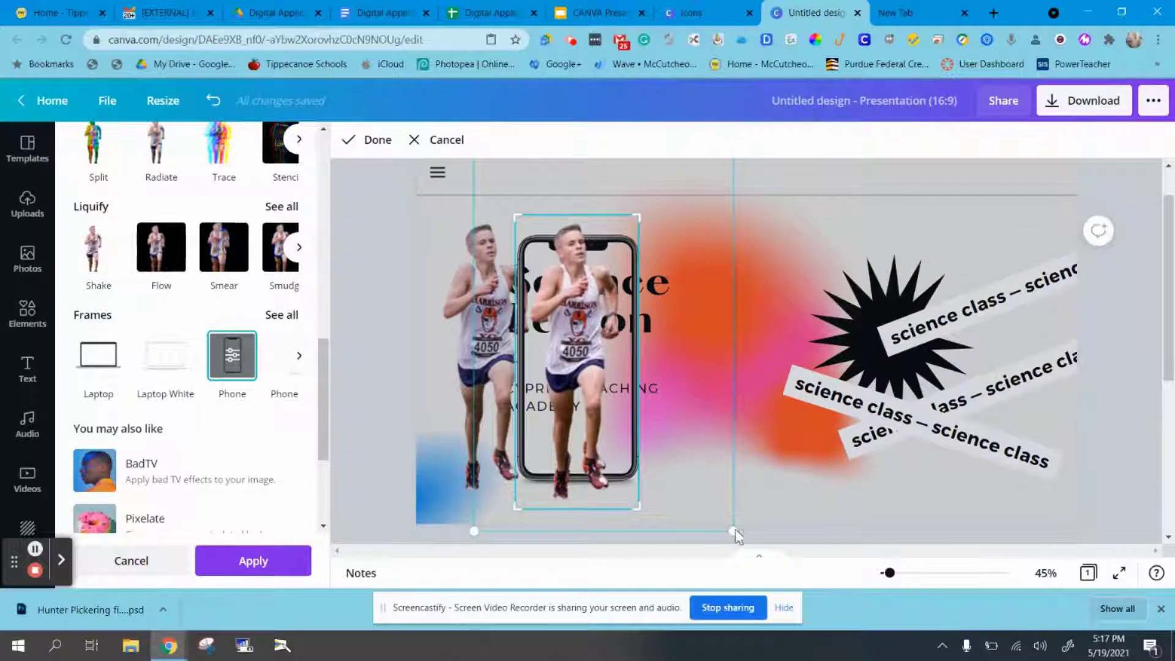
{"action": "left_click", "coordinate": [707, 496]}
{"action": "left_click_drag", "start_coordinate": [733, 530], "coordinate": [675, 470]}
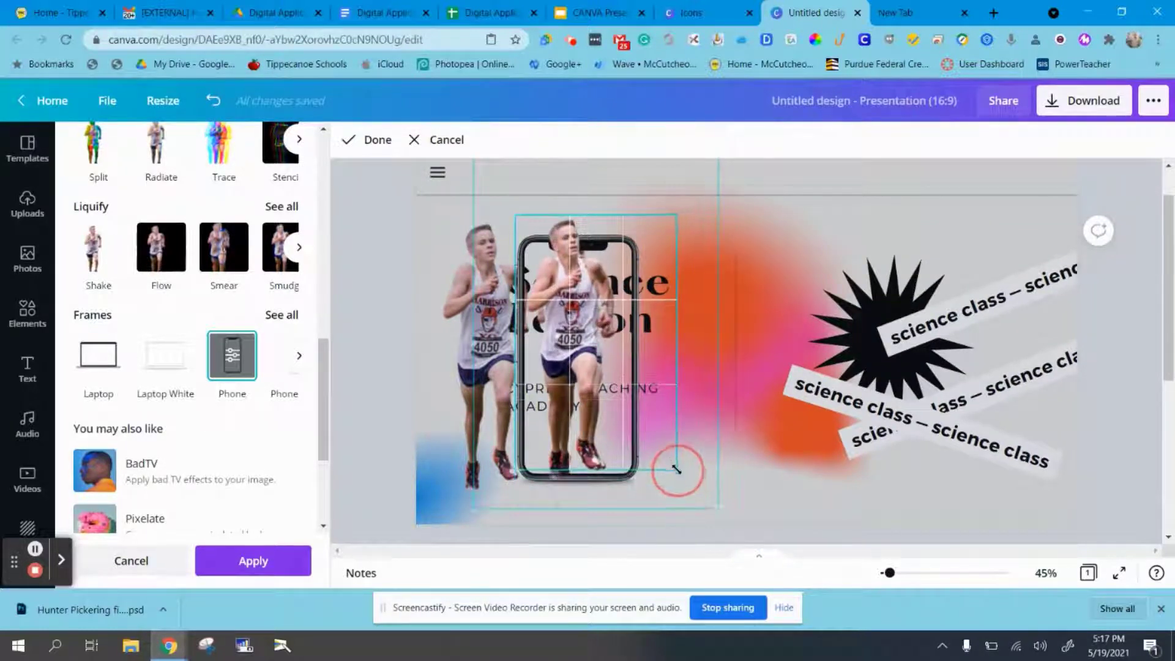
{"action": "left_click", "coordinate": [775, 454]}
{"action": "left_click", "coordinate": [582, 361]}
{"action": "left_click_drag", "start_coordinate": [581, 361], "coordinate": [635, 369]}
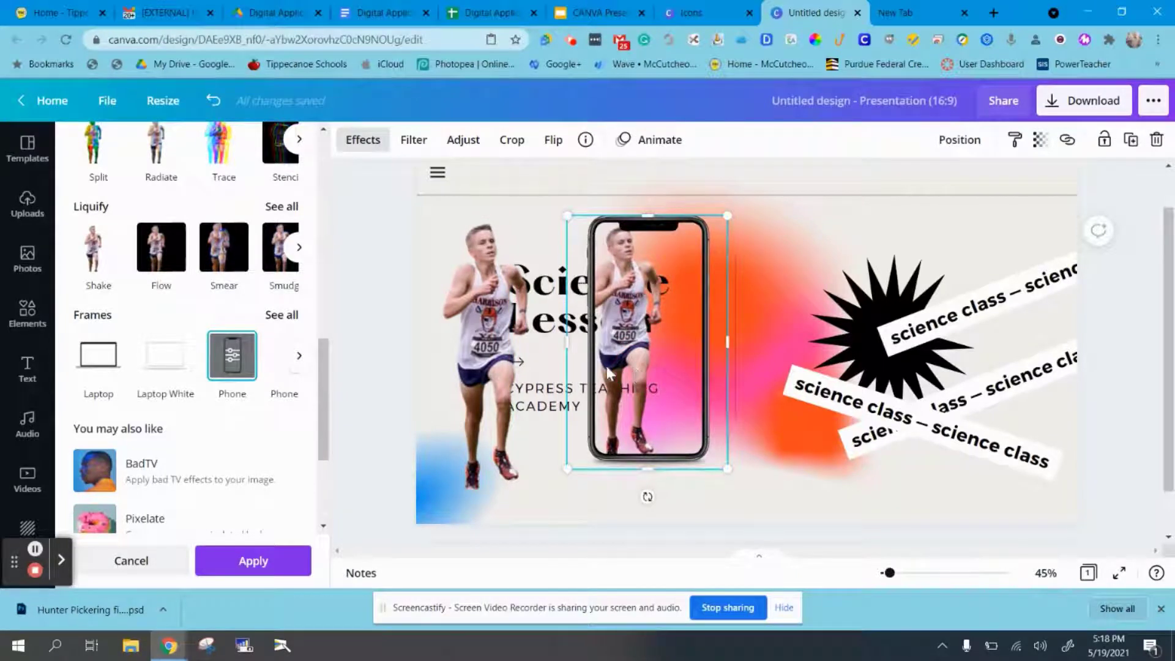
Set the phone frame's crop position to -50 and apply the effect
{"action": "left_click", "coordinate": [235, 350]}
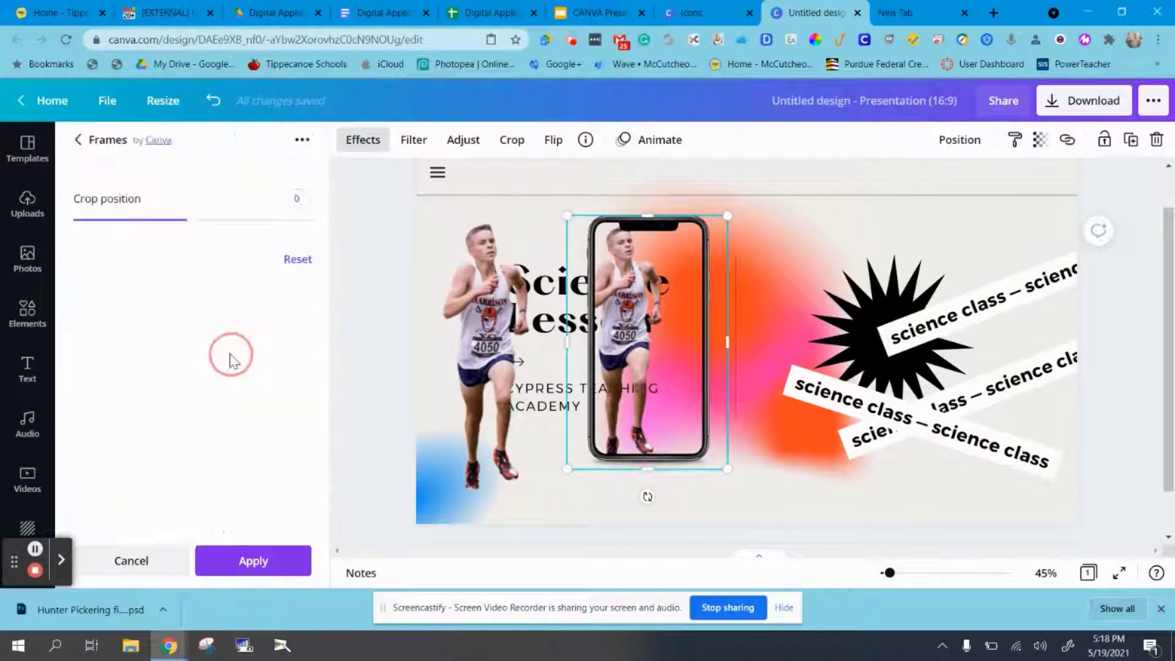
{"action": "left_click", "coordinate": [187, 221]}
{"action": "left_click_drag", "start_coordinate": [187, 221], "coordinate": [59, 219]}
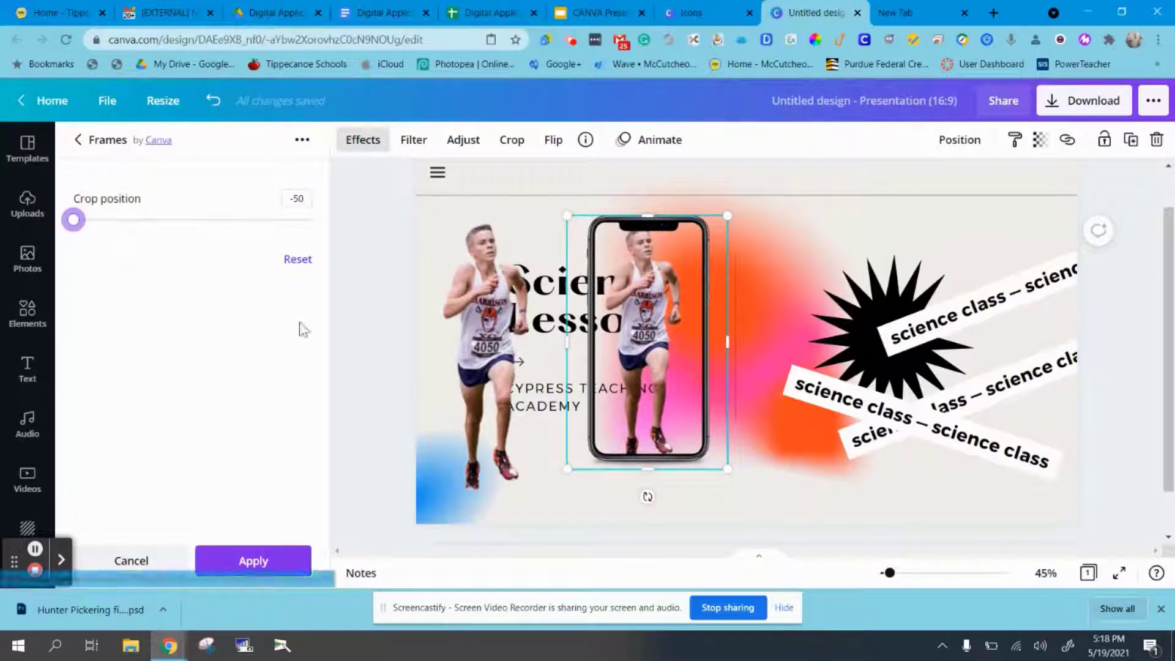
{"action": "left_click", "coordinate": [230, 558]}
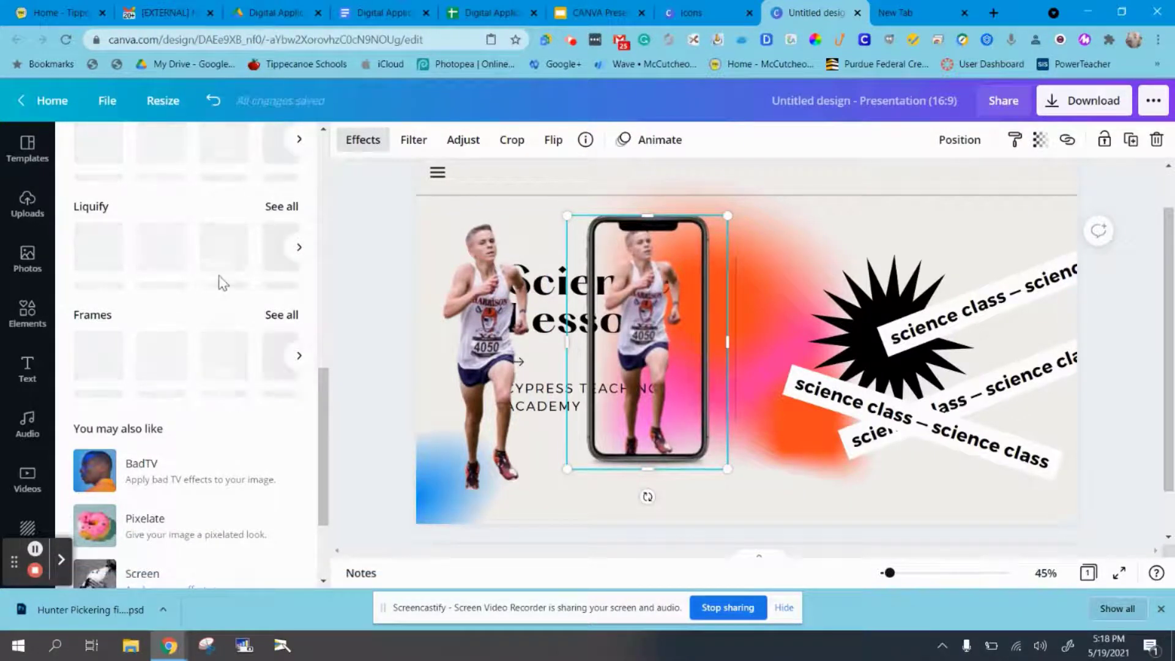
Look through the other available effects, check the Features list in the CANVA Presentation slides, and return to the Canva design
{"action": "scroll", "coordinate": [220, 281], "scroll_direction": "down", "scroll_amount": 3}
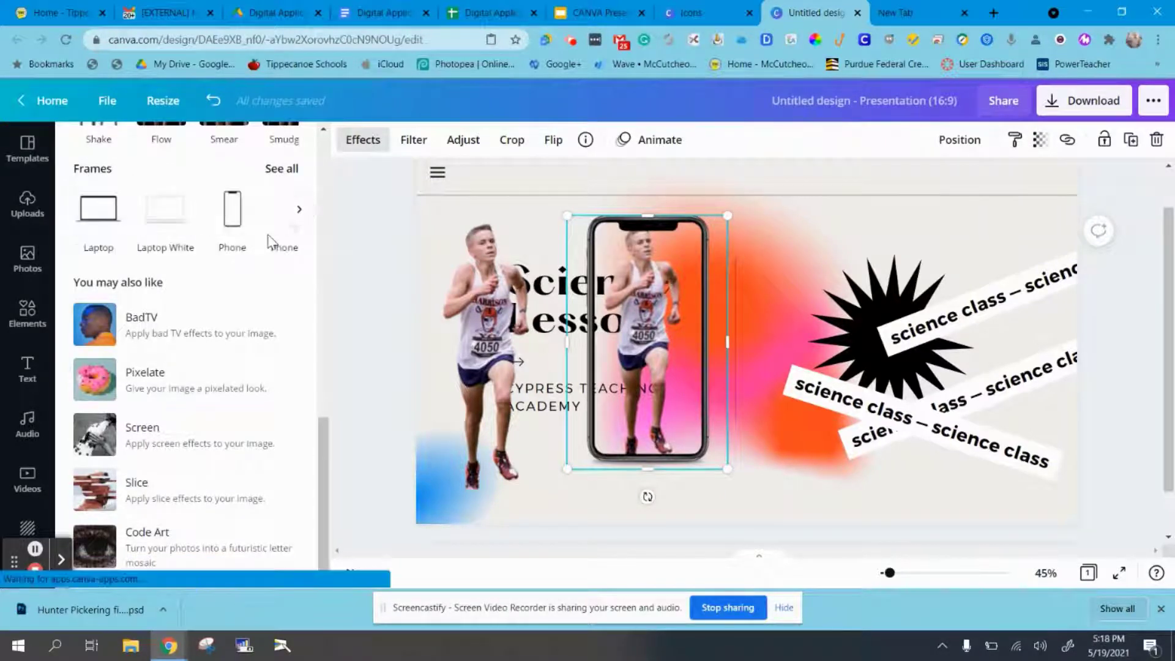
{"action": "scroll", "coordinate": [272, 245], "scroll_direction": "up", "scroll_amount": 5}
{"action": "scroll", "coordinate": [287, 228], "scroll_direction": "up", "scroll_amount": 8}
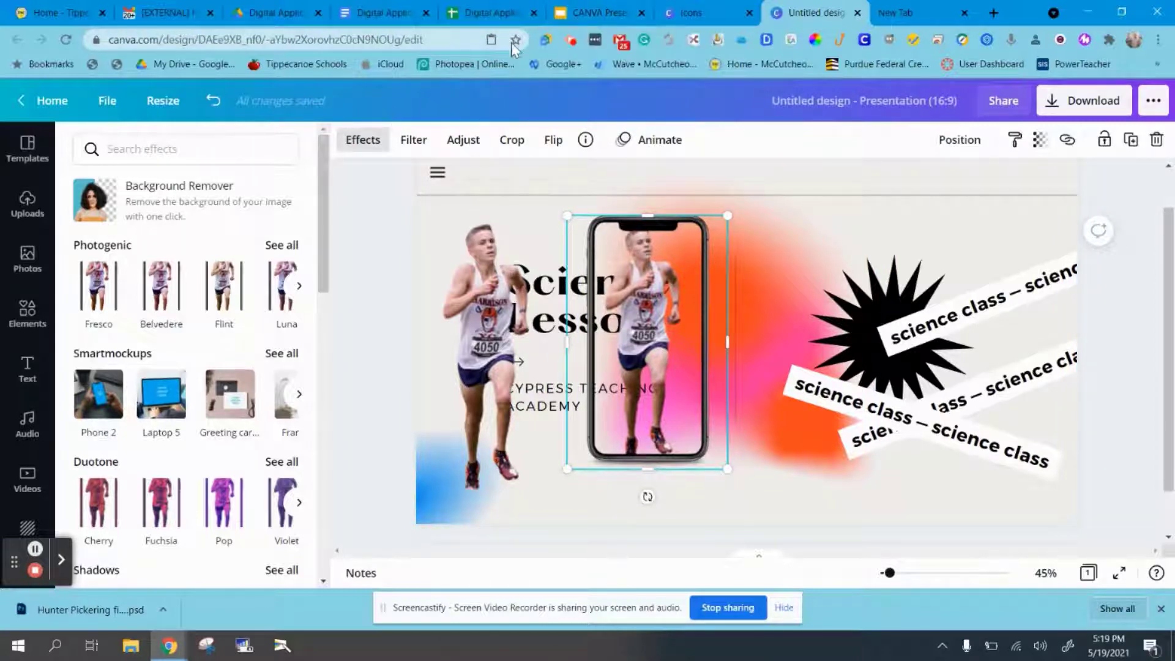
{"action": "left_click", "coordinate": [599, 13]}
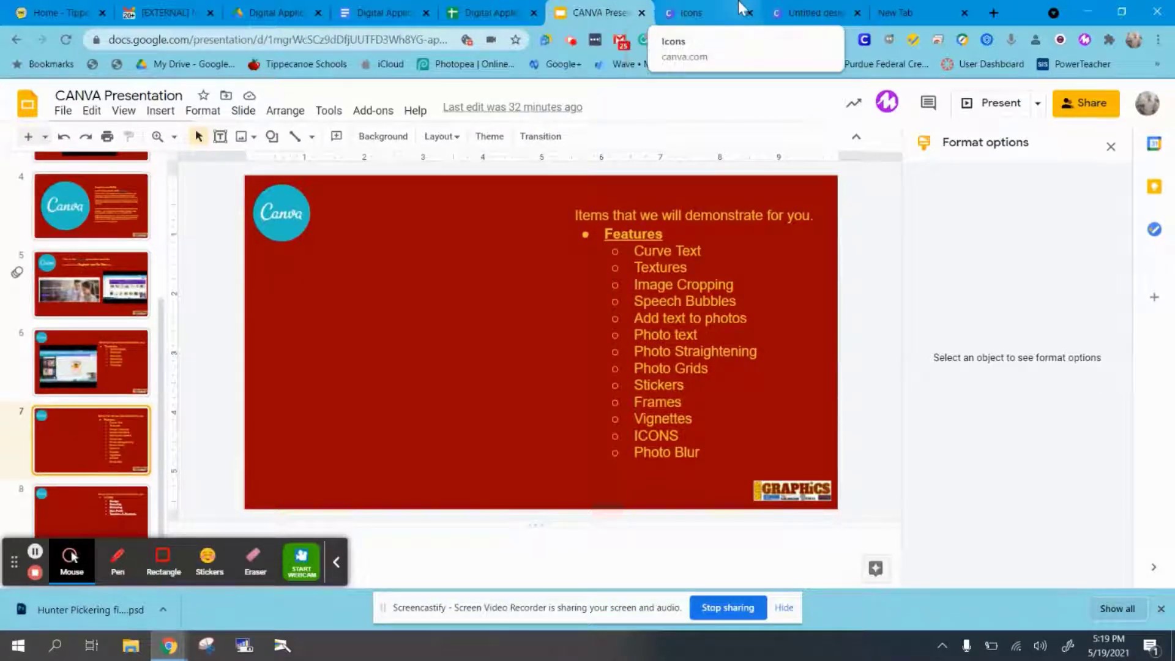
{"action": "left_click", "coordinate": [722, 12]}
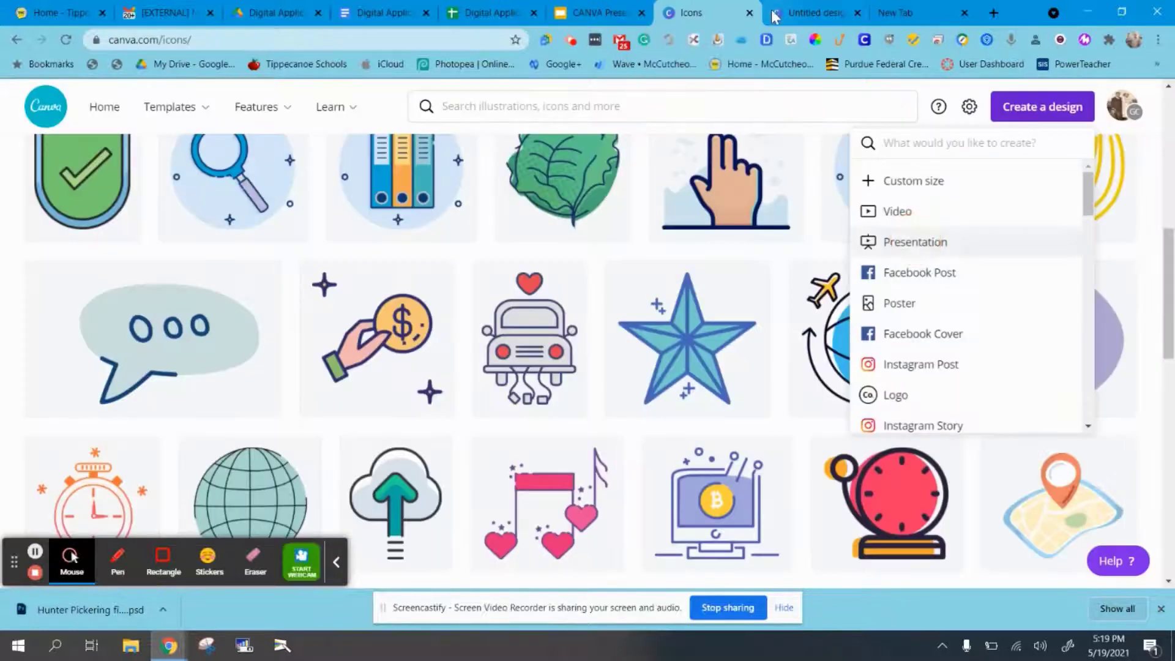
{"action": "left_click", "coordinate": [792, 13]}
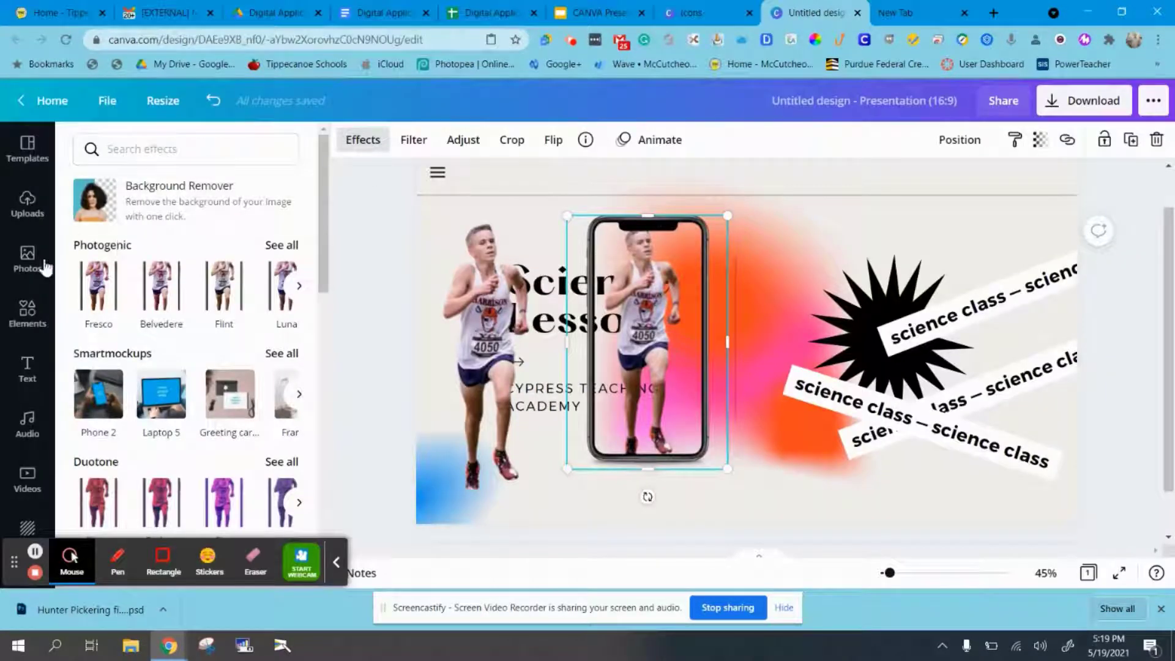
Browse the stock photos, the uploaded images and the full set of recently used elements
{"action": "left_click", "coordinate": [25, 264]}
{"action": "scroll", "coordinate": [221, 263], "scroll_direction": "down", "scroll_amount": 1}
{"action": "scroll", "coordinate": [221, 269], "scroll_direction": "up", "scroll_amount": 1}
{"action": "scroll", "coordinate": [222, 272], "scroll_direction": "down", "scroll_amount": 5}
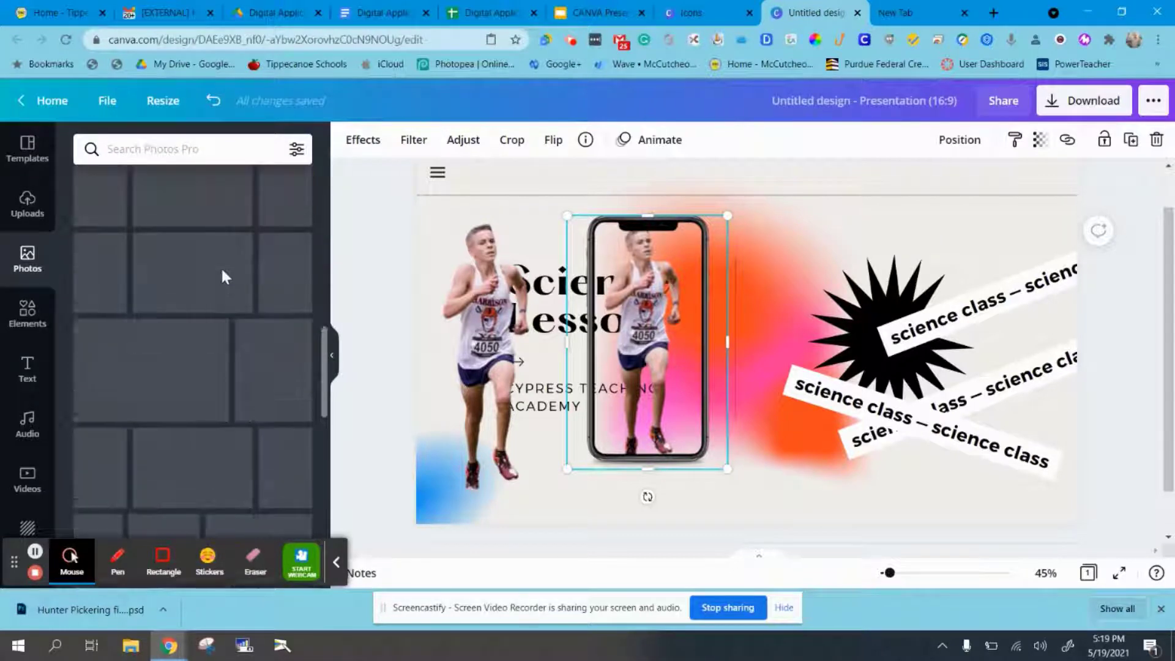
{"action": "left_click", "coordinate": [27, 204]}
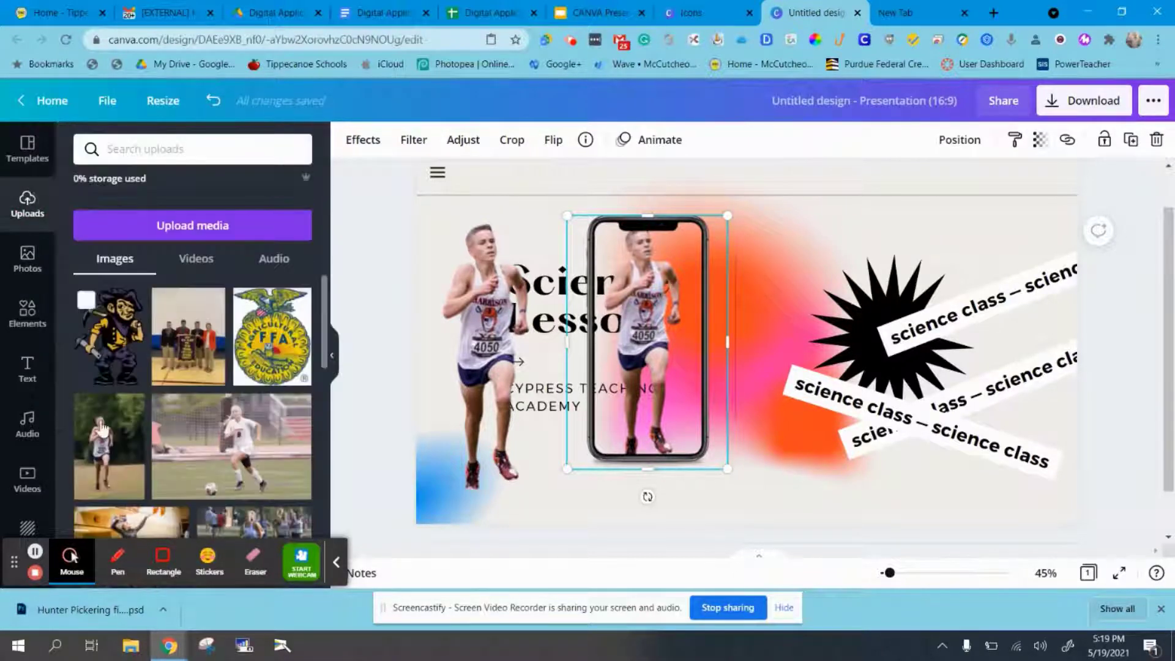
{"action": "left_click", "coordinate": [27, 313]}
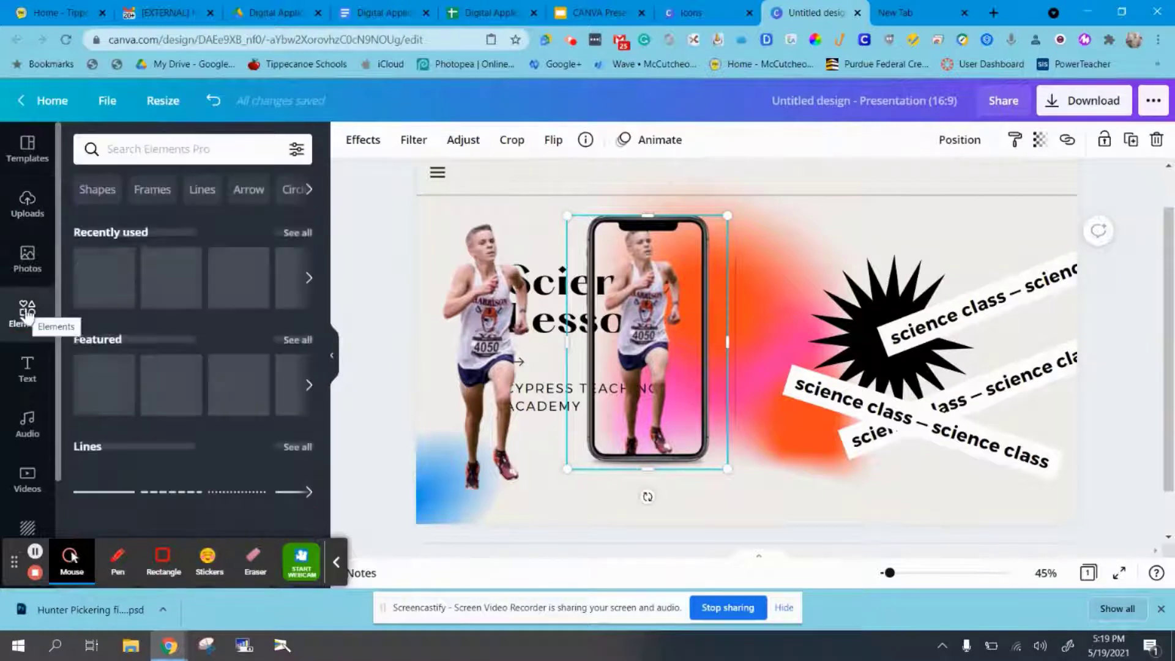
{"action": "left_click", "coordinate": [299, 236]}
Search the elements for "golf cart" and look through the graphics offered
{"action": "left_click", "coordinate": [176, 148]}
{"action": "key", "text": "BackSpace"}
{"action": "key", "text": "BackSpace"}
{"action": "key", "text": "BackSpace"}
{"action": "key", "text": "BackSpace"}
{"action": "key", "text": "BackSpace"}
{"action": "key", "text": "BackSpace"}
{"action": "key", "text": "BackSpace"}
{"action": "key", "text": "BackSpace"}
{"action": "key", "text": "BackSpace"}
{"action": "key", "text": "BackSpace"}
{"action": "key", "text": "BackSpace"}
{"action": "key", "text": "BackSpace"}
{"action": "key", "text": "BackSpace"}
{"action": "type", "text": "golf cart"}
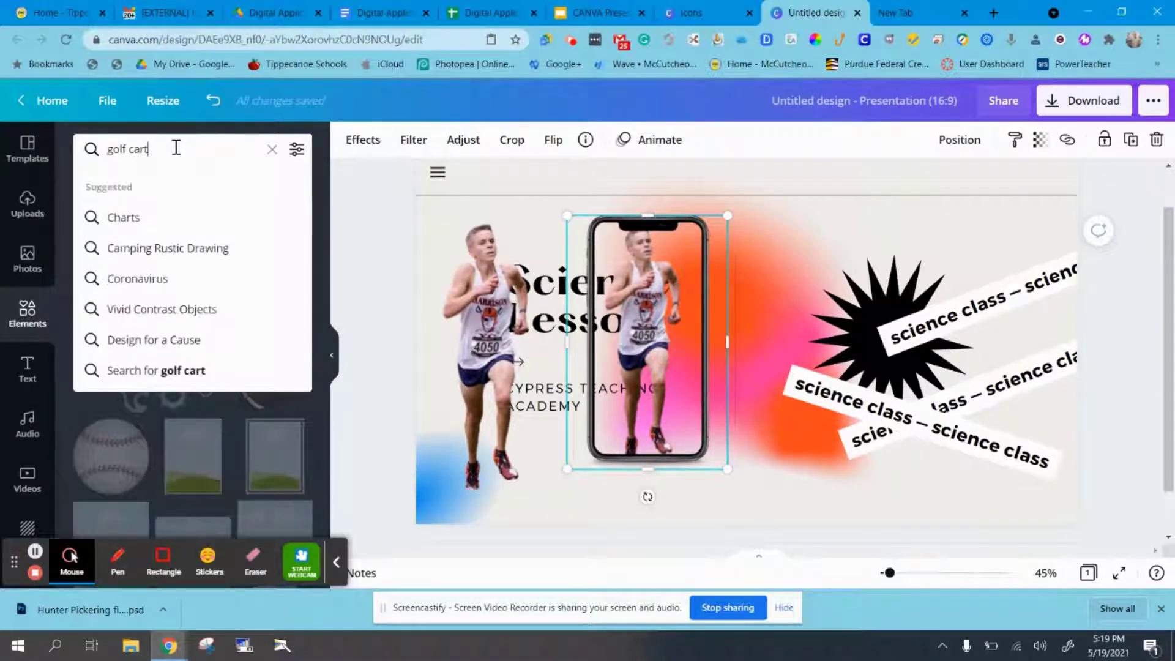
{"action": "key", "text": "Return"}
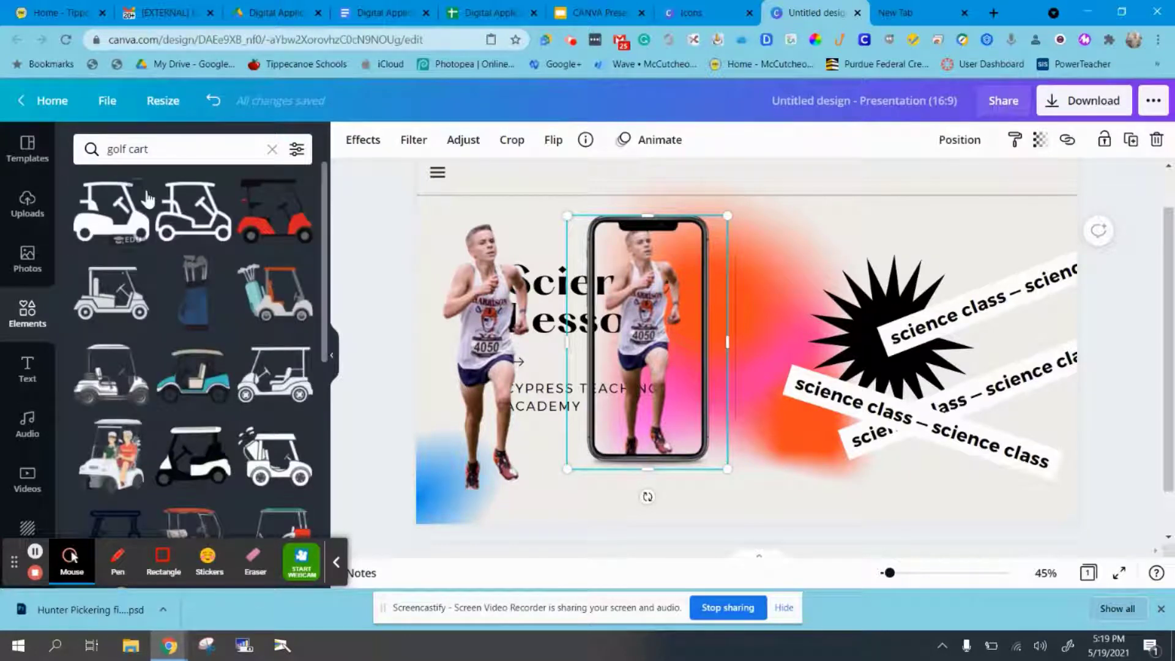
{"action": "scroll", "coordinate": [147, 389], "scroll_direction": "down", "scroll_amount": 10}
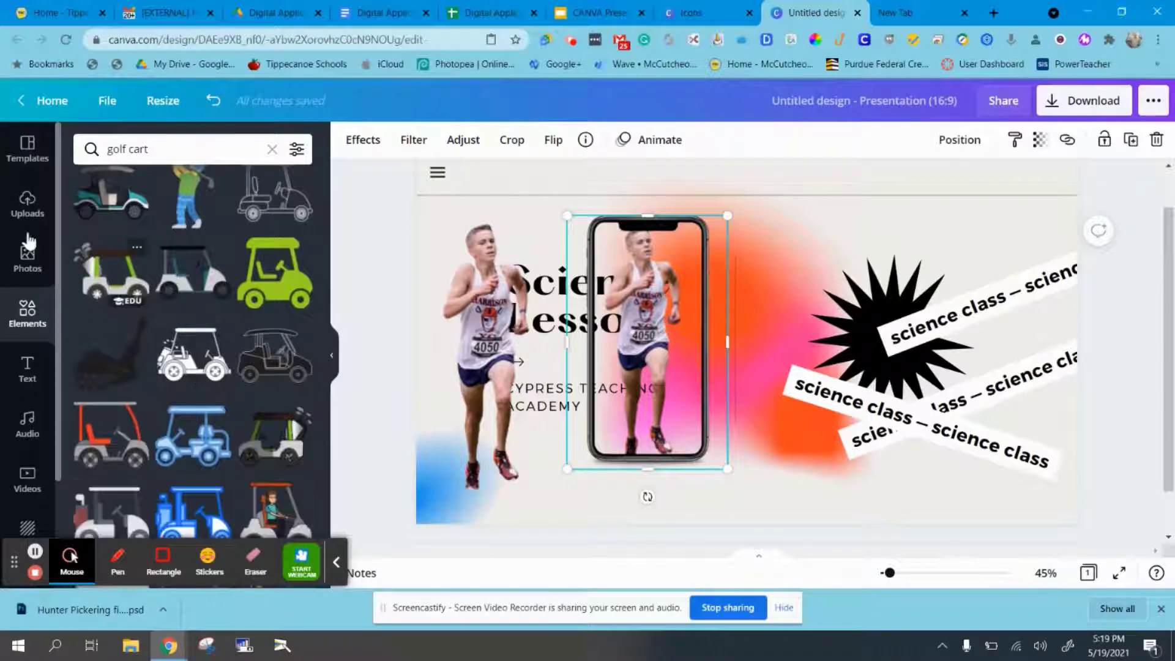
Search the stock photos for "Golf cart"
{"action": "left_click", "coordinate": [26, 256]}
{"action": "left_click", "coordinate": [147, 149]}
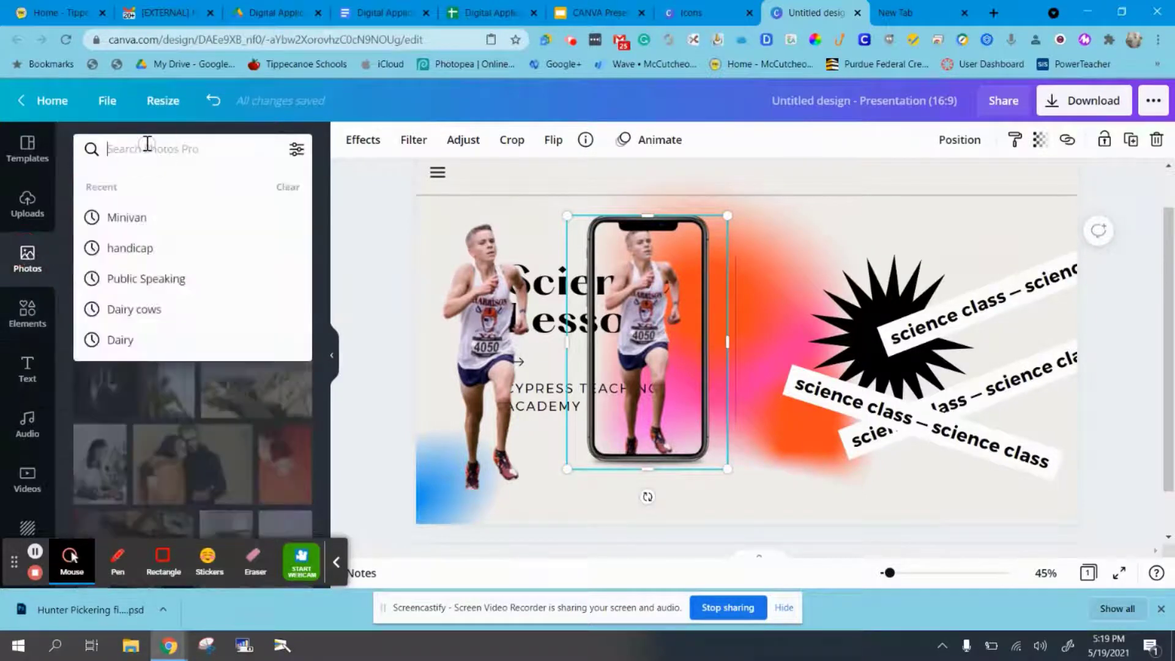
{"action": "type", "text": "Golf cart"}
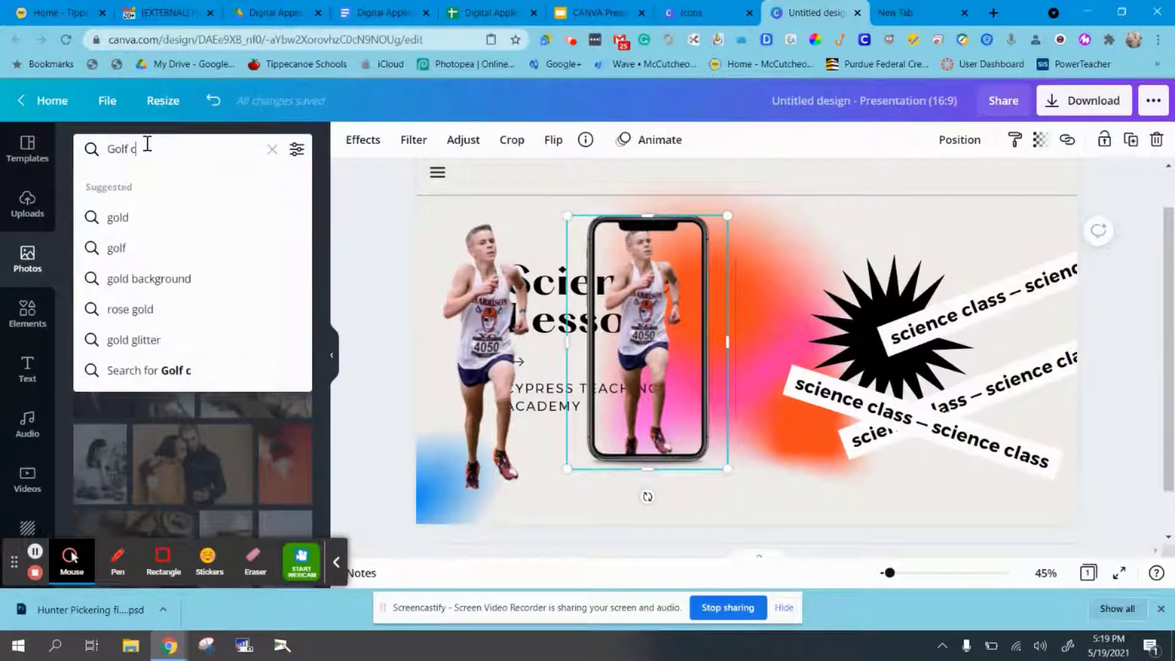
{"action": "key", "text": "Return"}
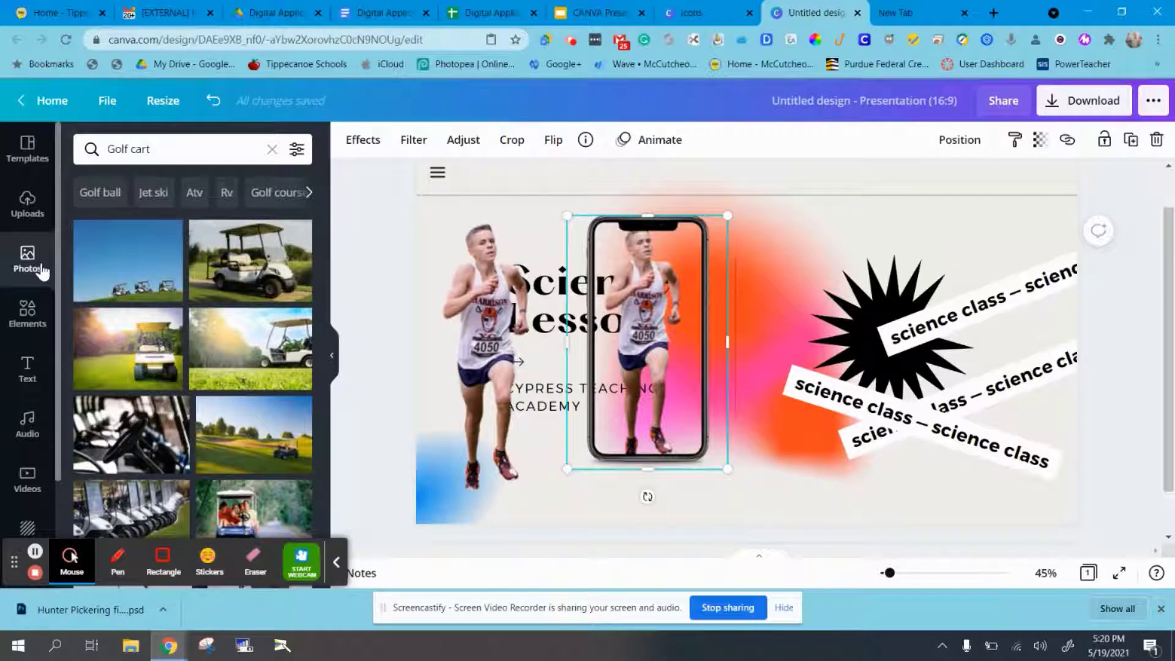
Browse the text font combinations and place the "Cheers to the New Year" combination on the slide
{"action": "left_click", "coordinate": [24, 365]}
{"action": "scroll", "coordinate": [275, 318], "scroll_direction": "down", "scroll_amount": 6}
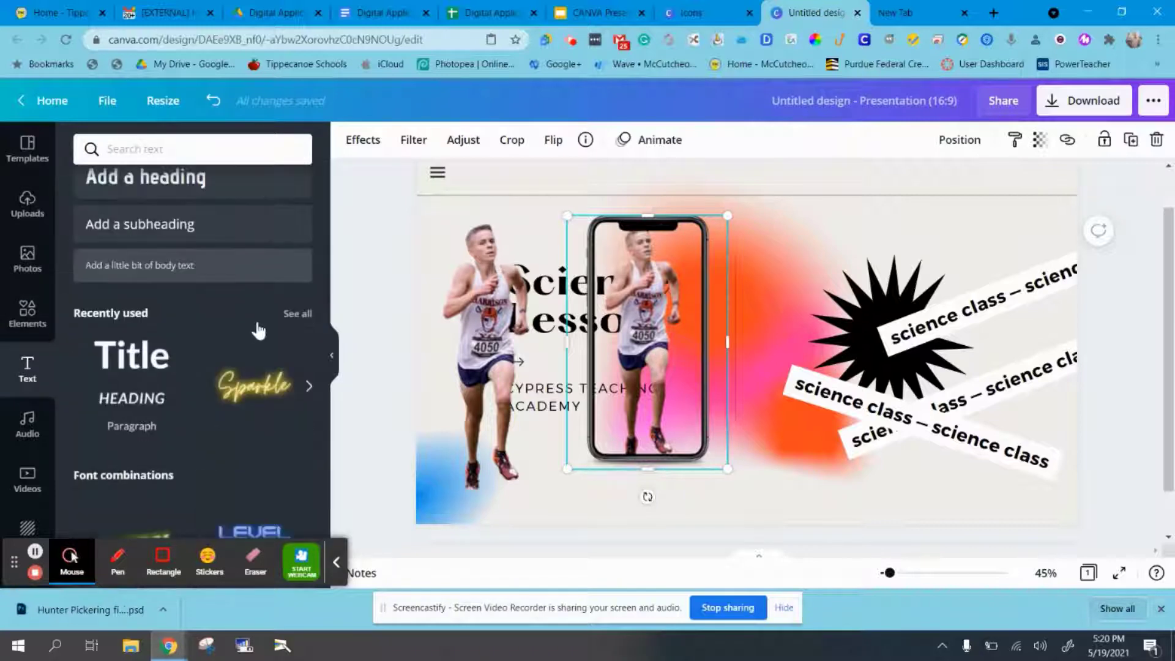
{"action": "scroll", "coordinate": [271, 350], "scroll_direction": "down", "scroll_amount": 8}
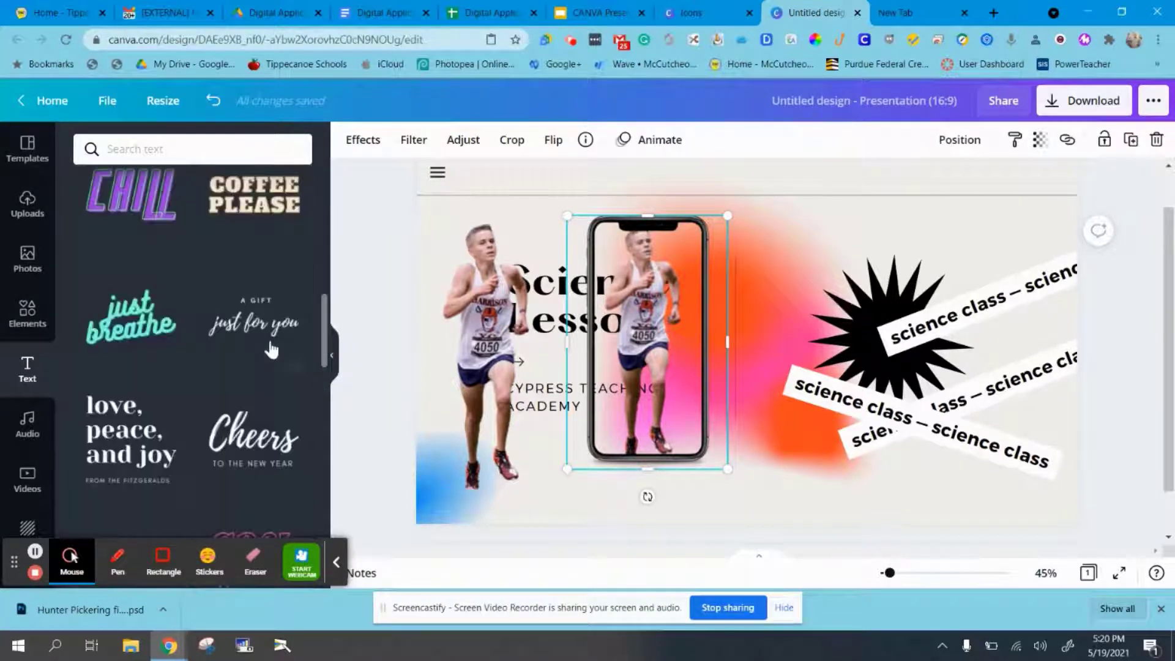
{"action": "scroll", "coordinate": [271, 350], "scroll_direction": "down", "scroll_amount": 3}
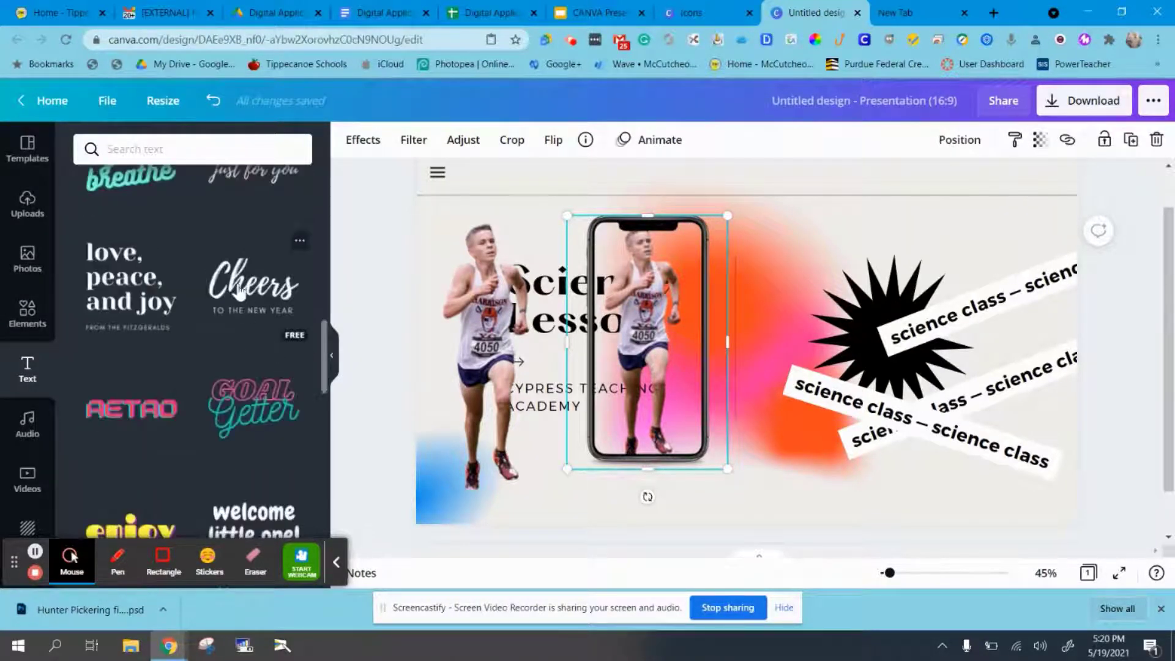
{"action": "left_click_drag", "start_coordinate": [238, 292], "coordinate": [637, 254]}
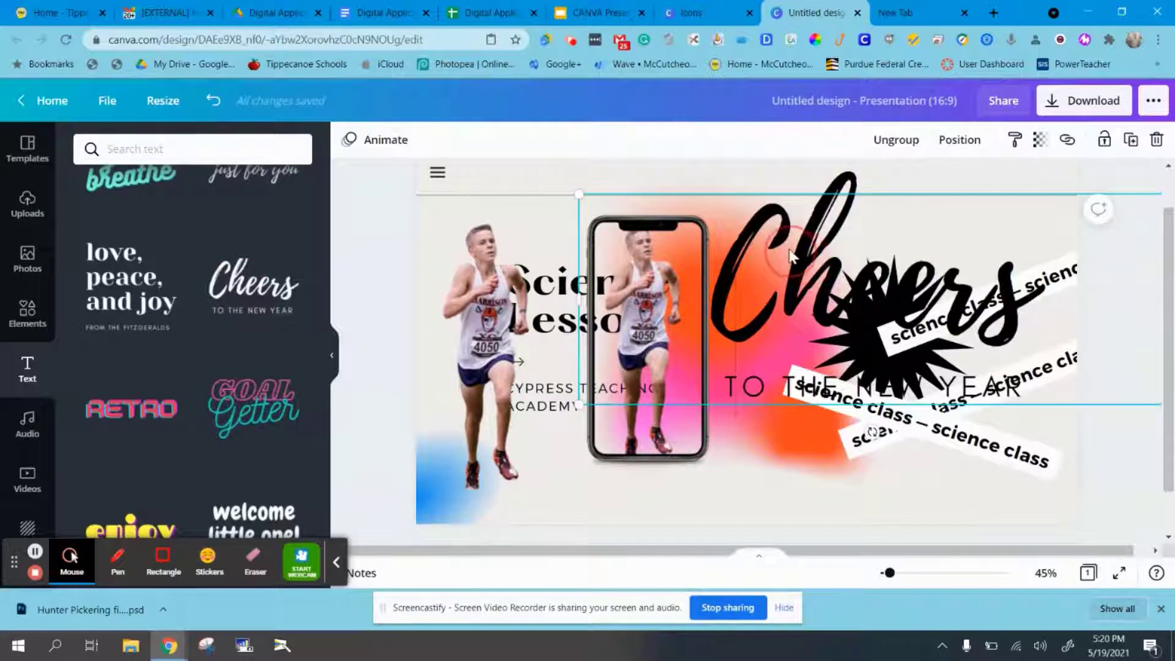
{"action": "left_click", "coordinate": [790, 257]}
Replace "Cheers" with "HI" in the palette's red and scale the text group down to font size 236
{"action": "left_click", "coordinate": [749, 302]}
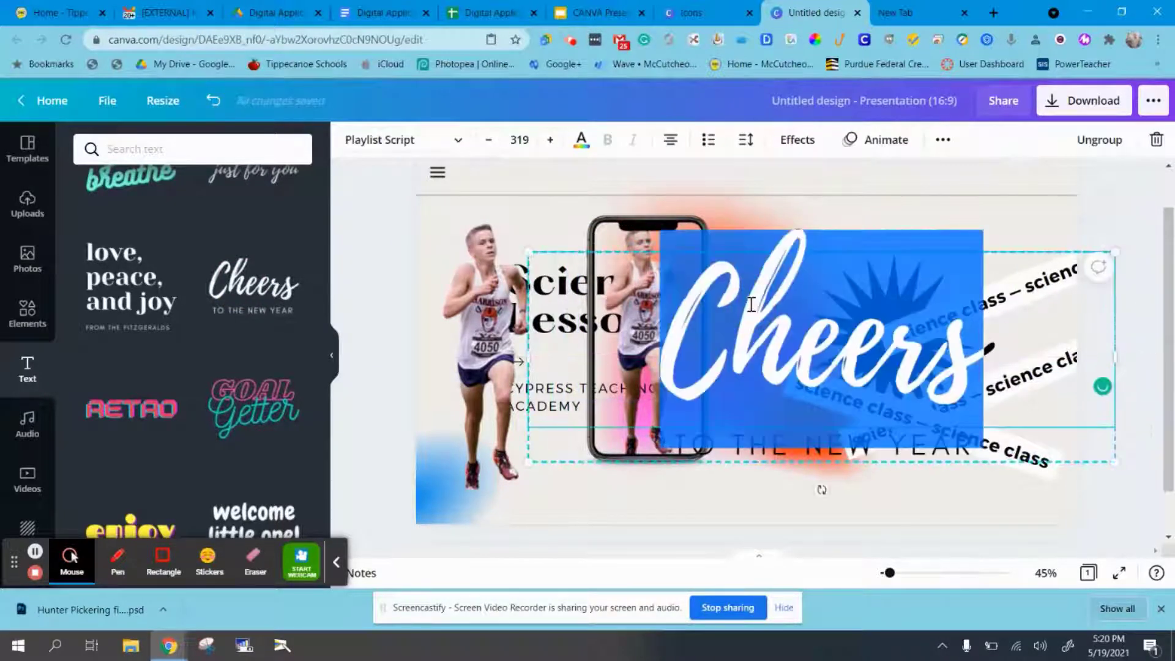
{"action": "key", "text": "BackSpace"}
{"action": "type", "text": "H"}
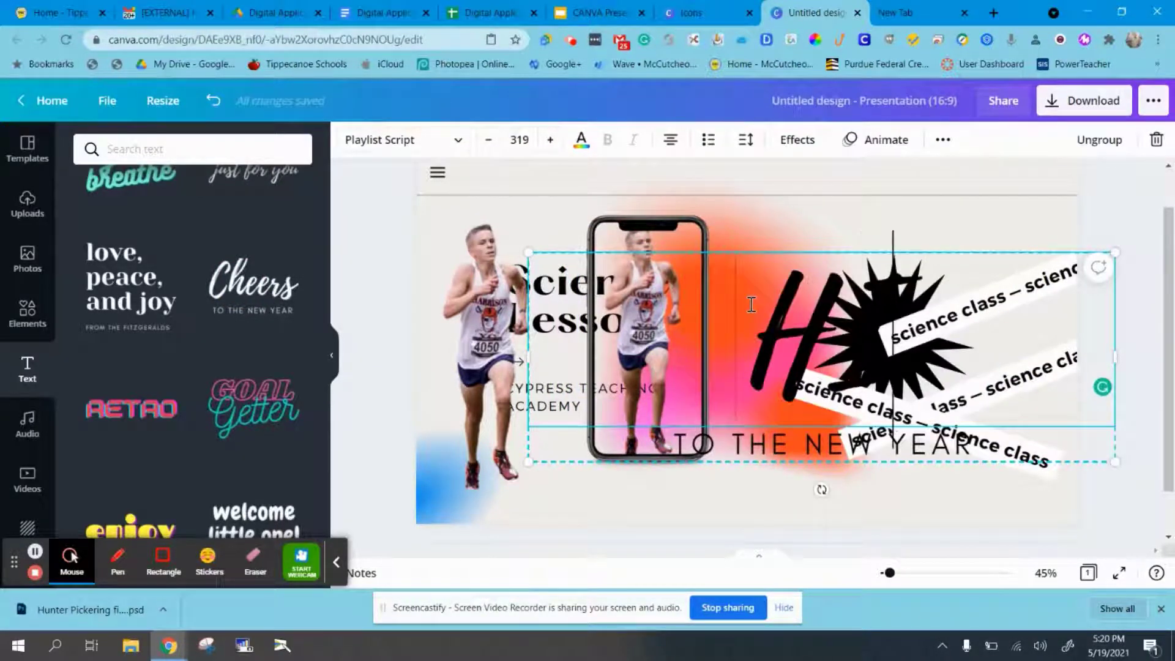
{"action": "left_click", "coordinate": [582, 140]}
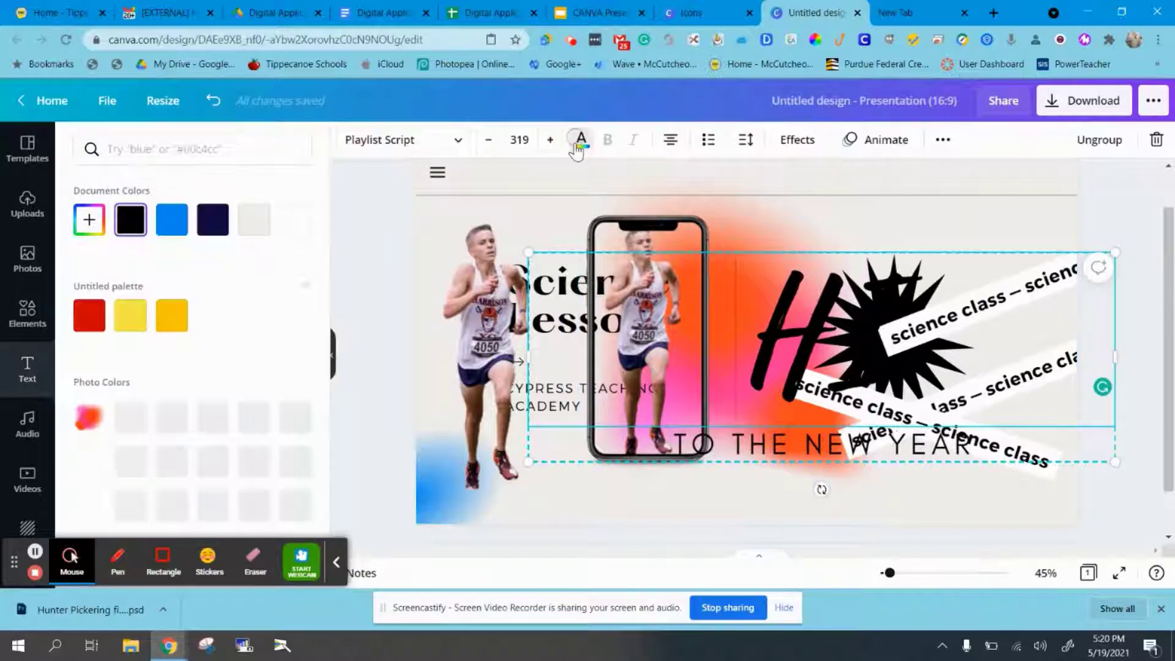
{"action": "left_click", "coordinate": [78, 315]}
{"action": "type", "text": "I"}
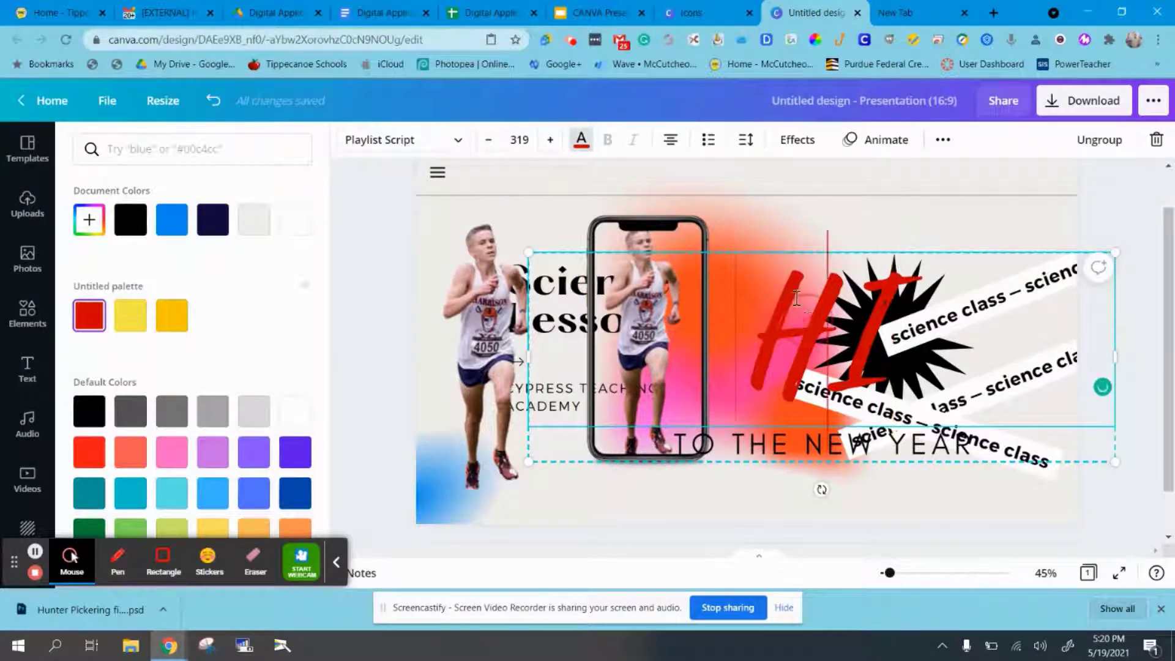
{"action": "left_click", "coordinate": [958, 240]}
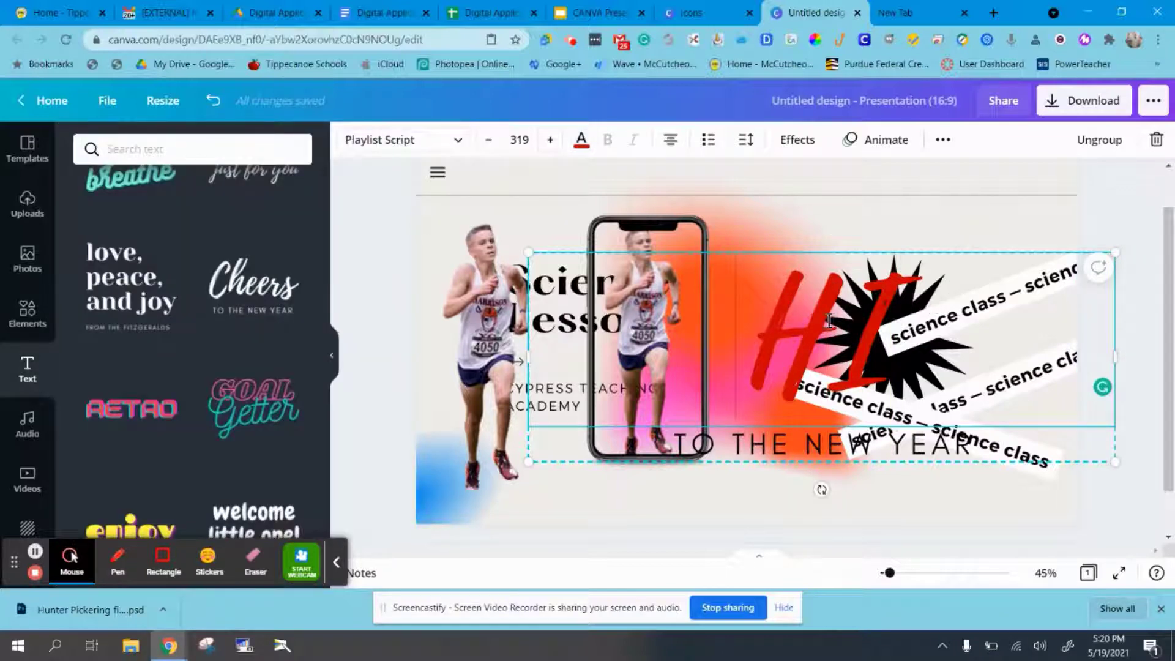
{"action": "left_click_drag", "start_coordinate": [518, 250], "coordinate": [680, 307]}
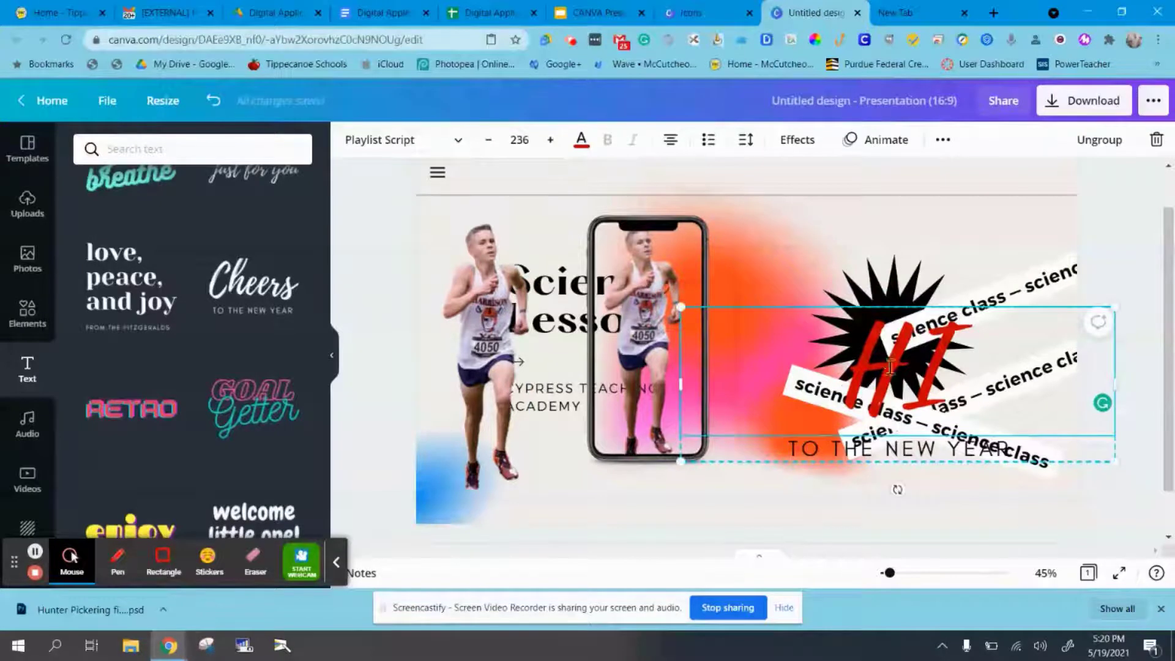
Delete the phone frame, the runner photo and the orange-pink gradient from the slide
{"action": "left_click", "coordinate": [678, 225]}
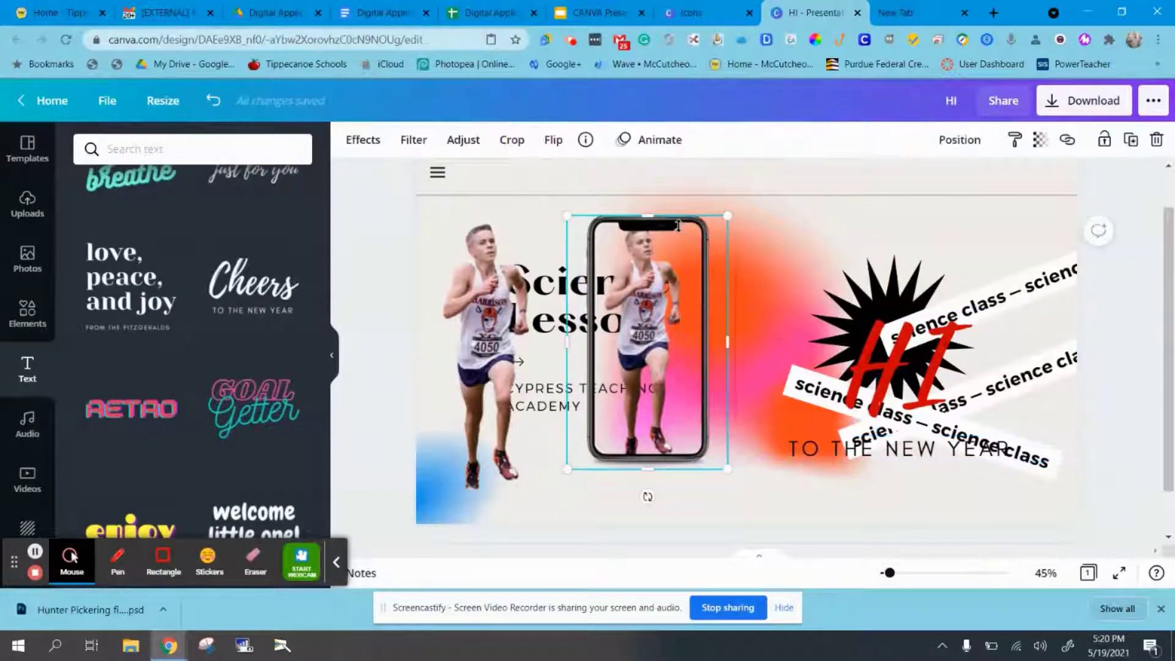
{"action": "key", "text": "Delete"}
{"action": "left_click", "coordinate": [518, 248]}
{"action": "key", "text": "Delete"}
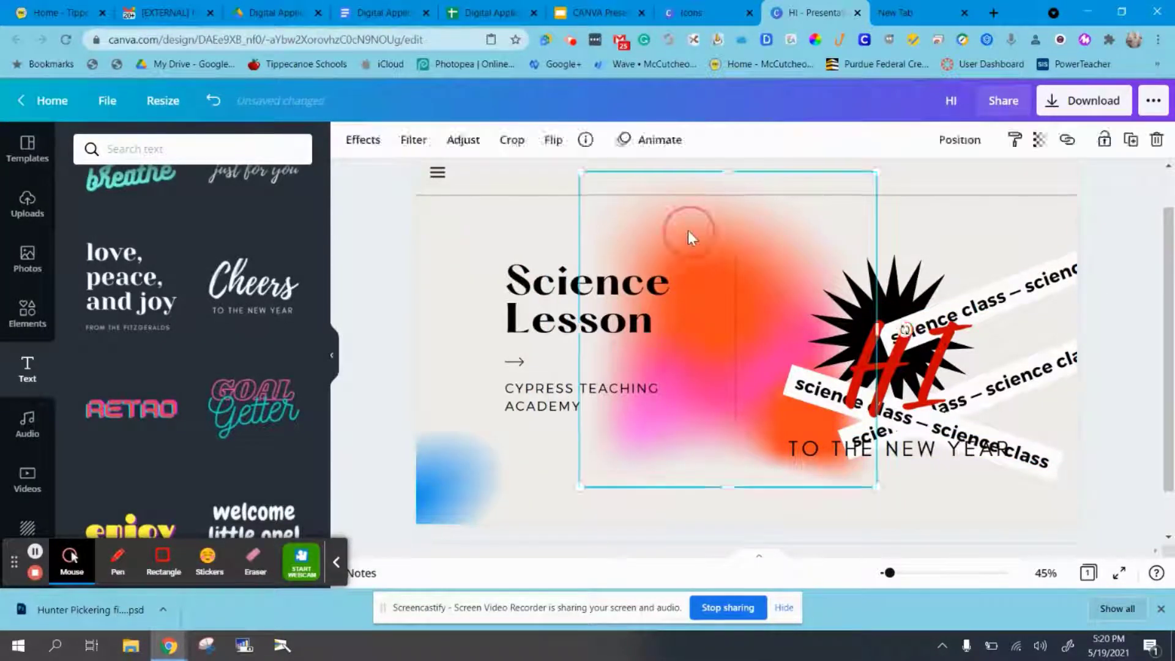
{"action": "left_click", "coordinate": [687, 230]}
{"action": "key", "text": "Delete"}
Move the "HI" text group over to the lesson title and ungroup its two text lines
{"action": "left_click", "coordinate": [857, 357]}
{"action": "left_click_drag", "start_coordinate": [857, 357], "coordinate": [631, 368]}
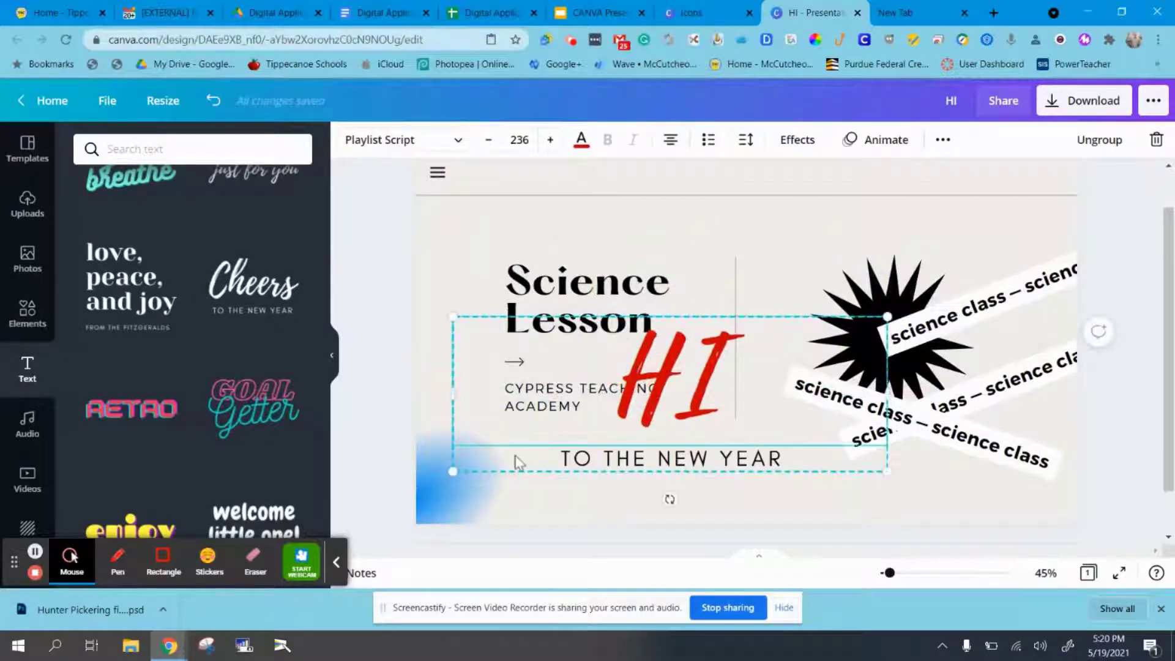
{"action": "right_click", "coordinate": [567, 456]}
{"action": "left_click", "coordinate": [619, 519]}
{"action": "left_click", "coordinate": [1132, 371]}
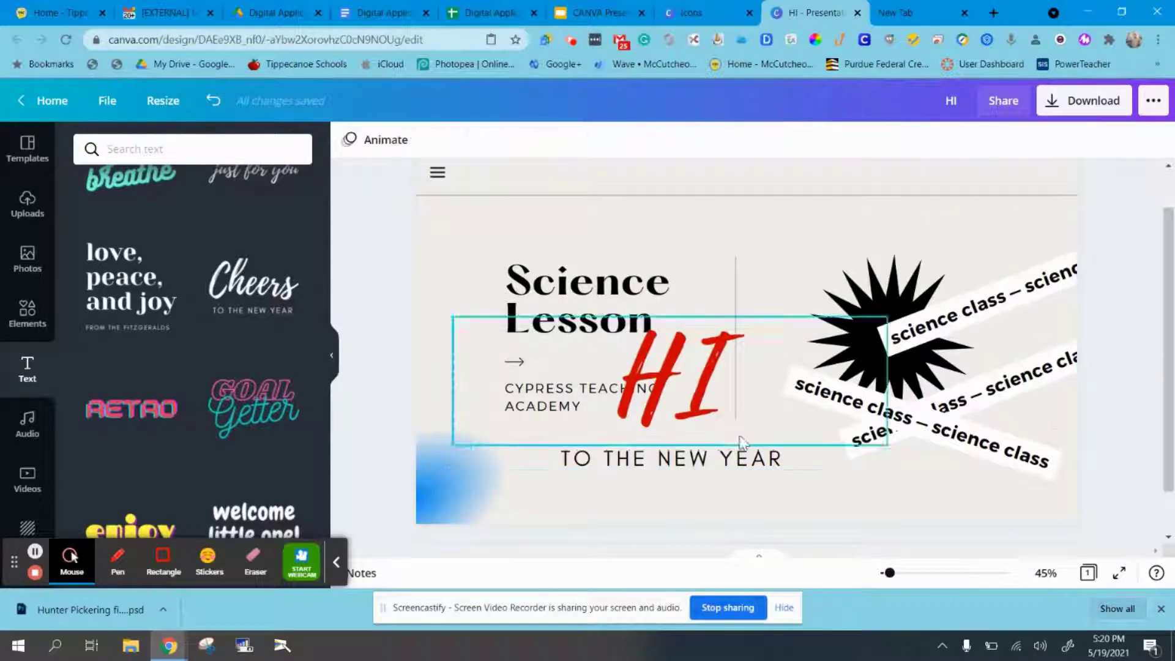
Move "TO THE NEW YEAR" up close beneath "HI" and group the two texts together again
{"action": "left_click_drag", "start_coordinate": [709, 460], "coordinate": [706, 431]}
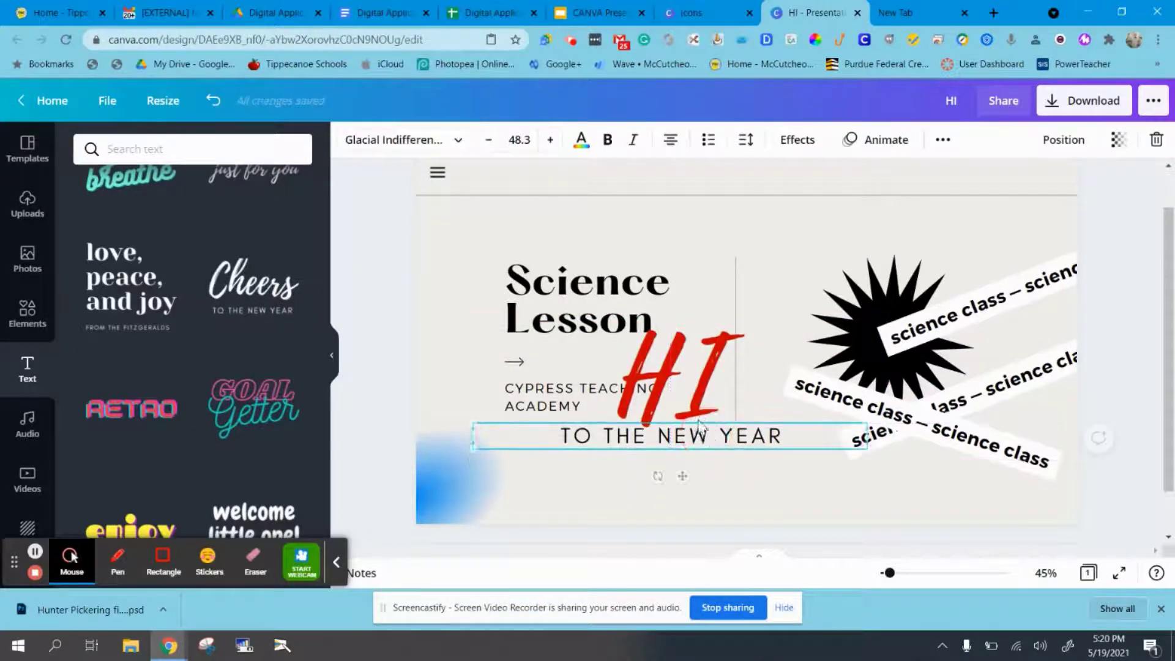
{"action": "left_click", "coordinate": [709, 398], "text": "shift"}
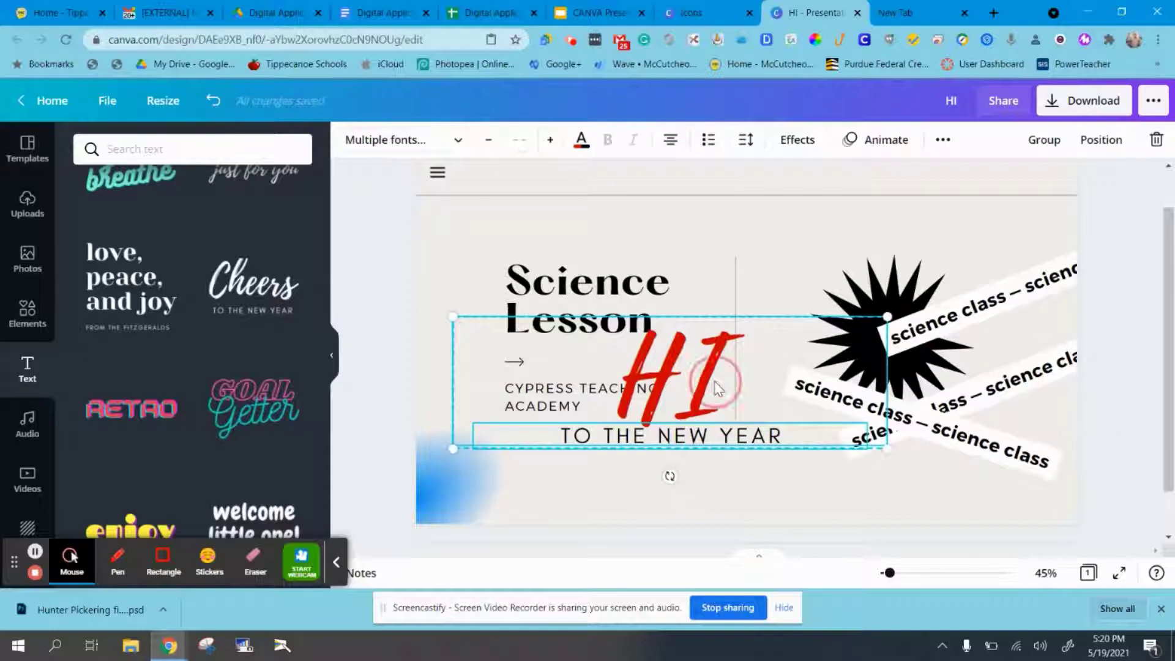
{"action": "right_click", "coordinate": [711, 395]}
{"action": "left_click", "coordinate": [759, 520]}
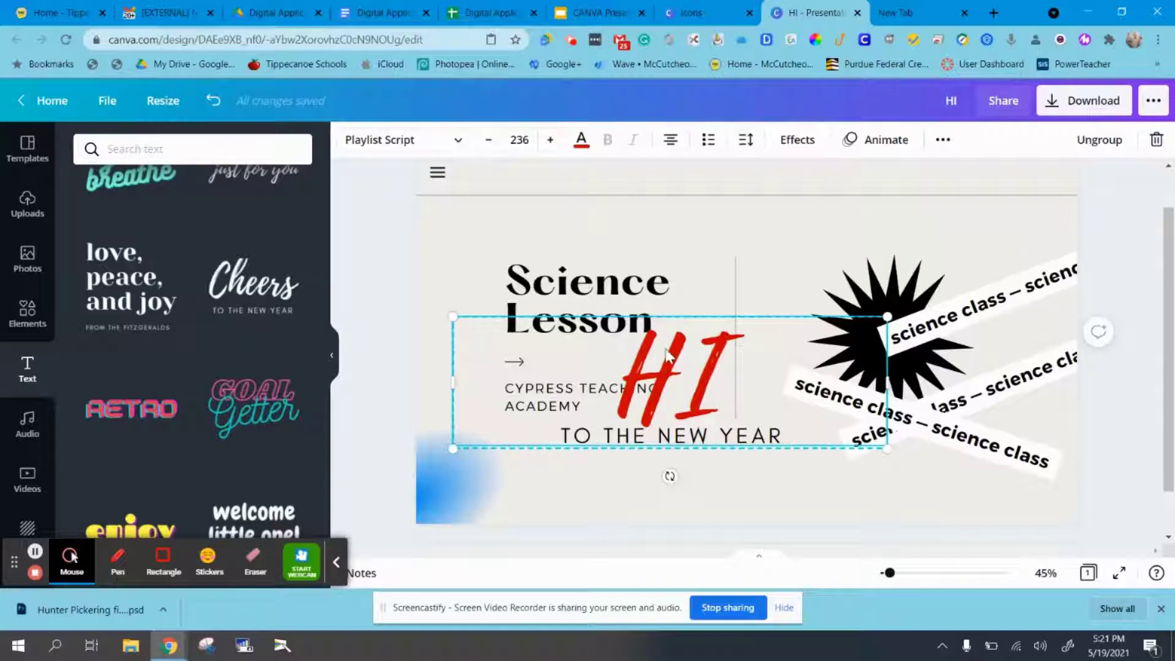
Search the fonts for "cartoon" and try Bobby Jones Condensed on the "HI" text
{"action": "scroll", "coordinate": [244, 306], "scroll_direction": "down", "scroll_amount": 5}
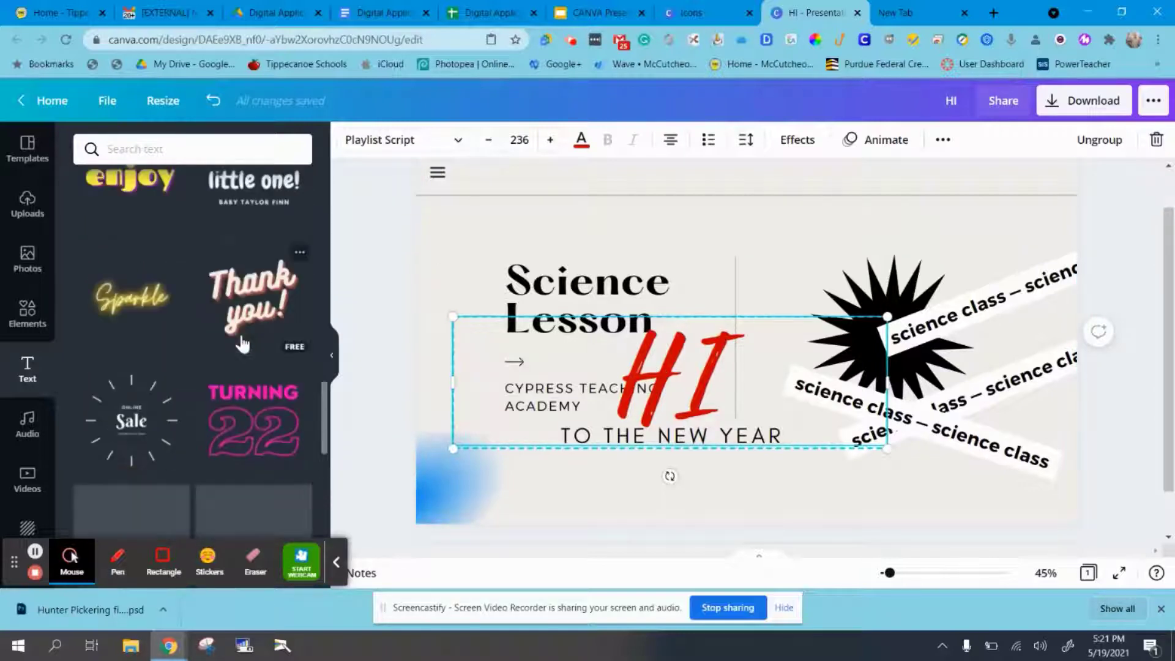
{"action": "scroll", "coordinate": [243, 344], "scroll_direction": "down", "scroll_amount": 3}
{"action": "left_click", "coordinate": [456, 144]}
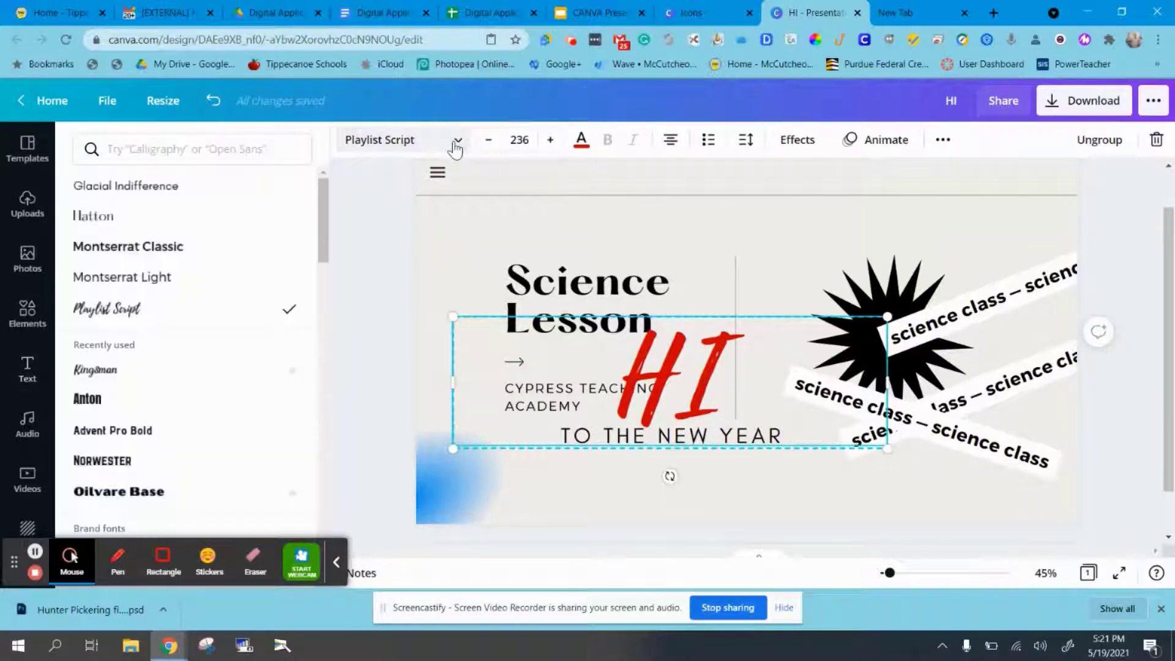
{"action": "left_click_drag", "start_coordinate": [325, 222], "coordinate": [323, 338]}
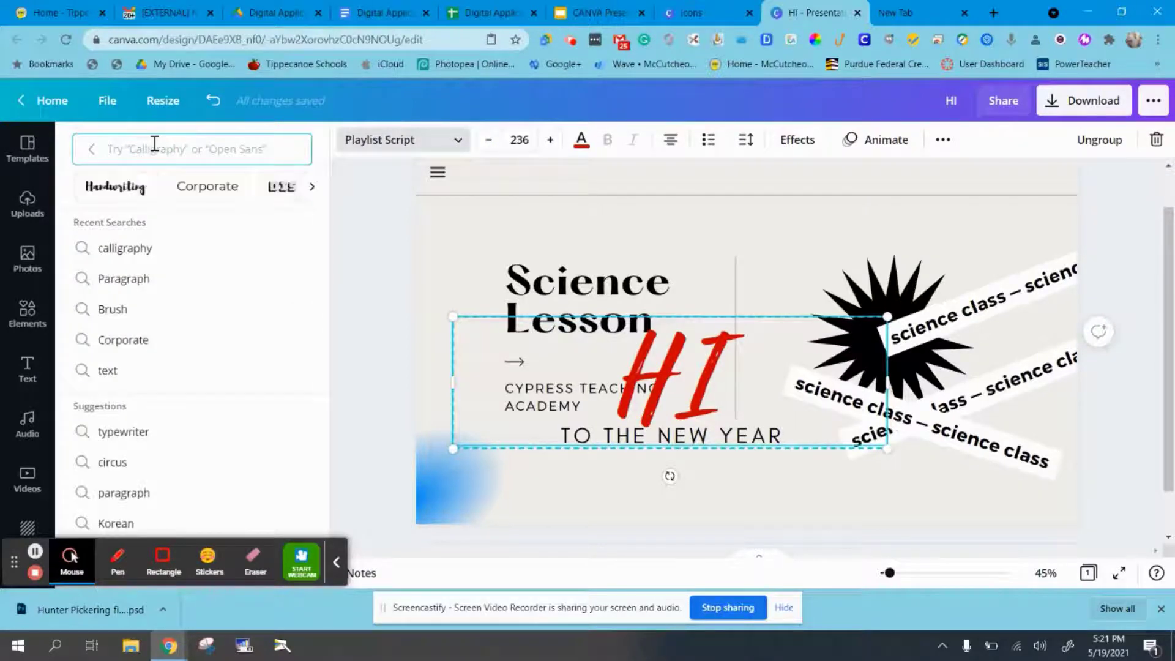
{"action": "type", "text": "c"}
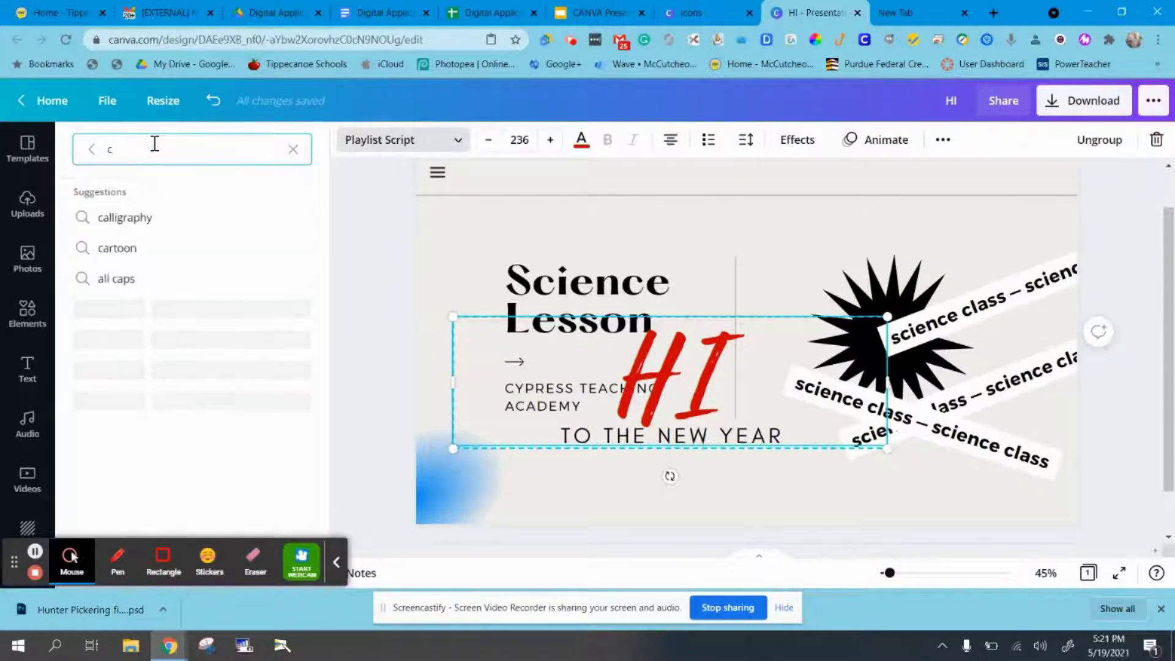
{"action": "left_click", "coordinate": [113, 248]}
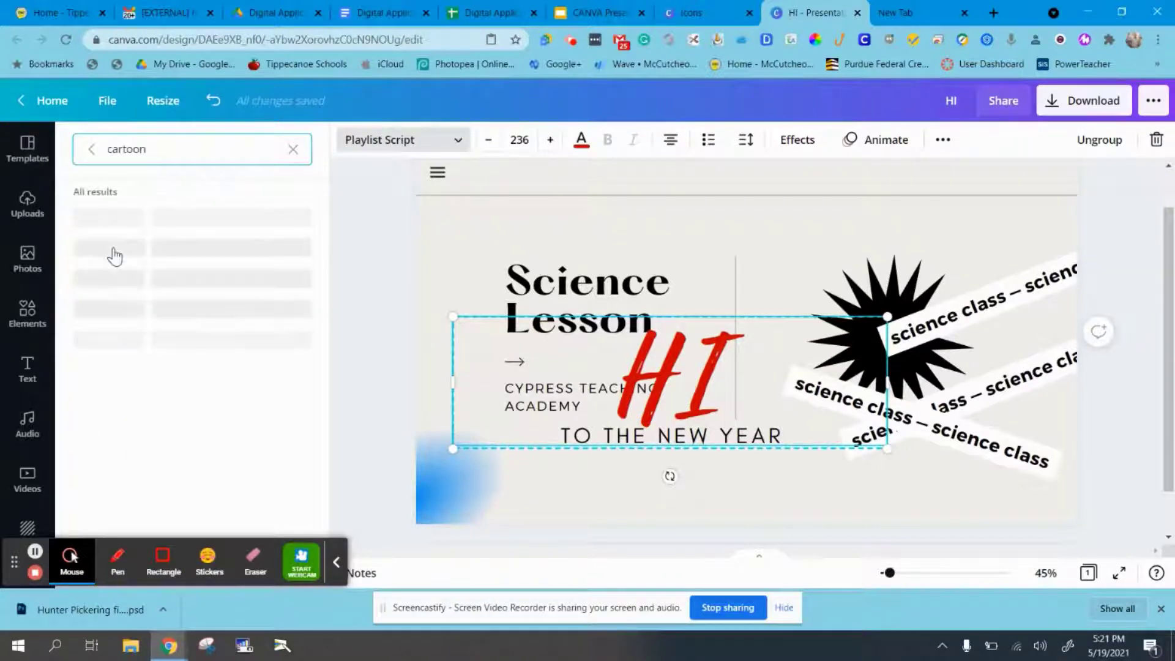
{"action": "scroll", "coordinate": [175, 247], "scroll_direction": "down", "scroll_amount": 8}
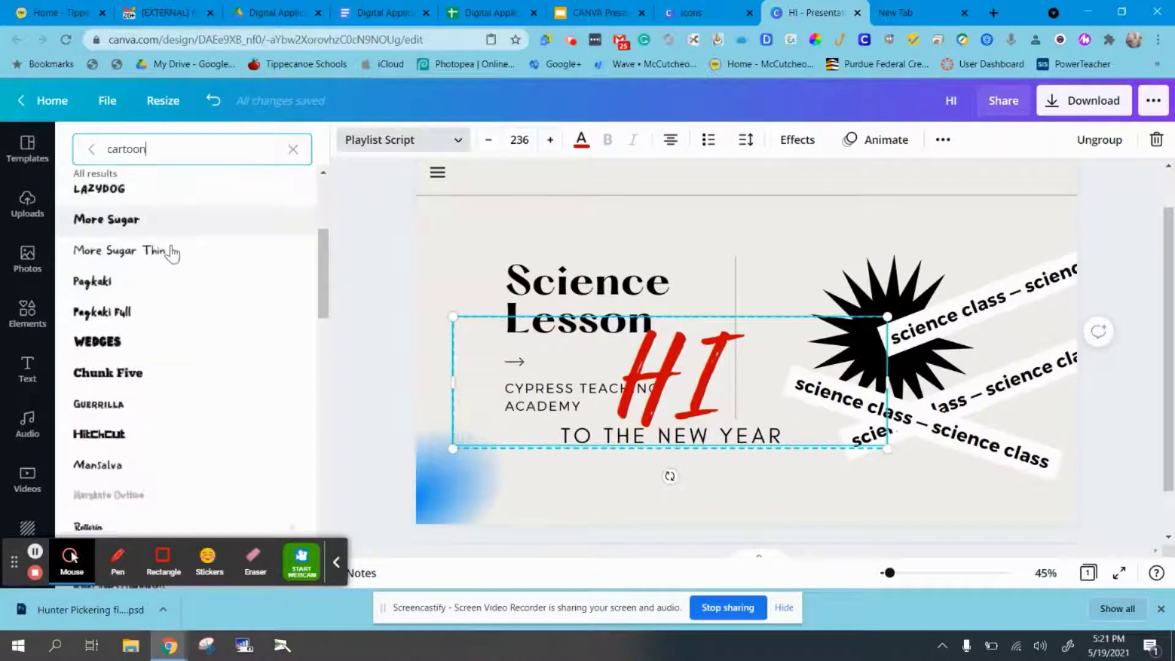
{"action": "left_click", "coordinate": [146, 352]}
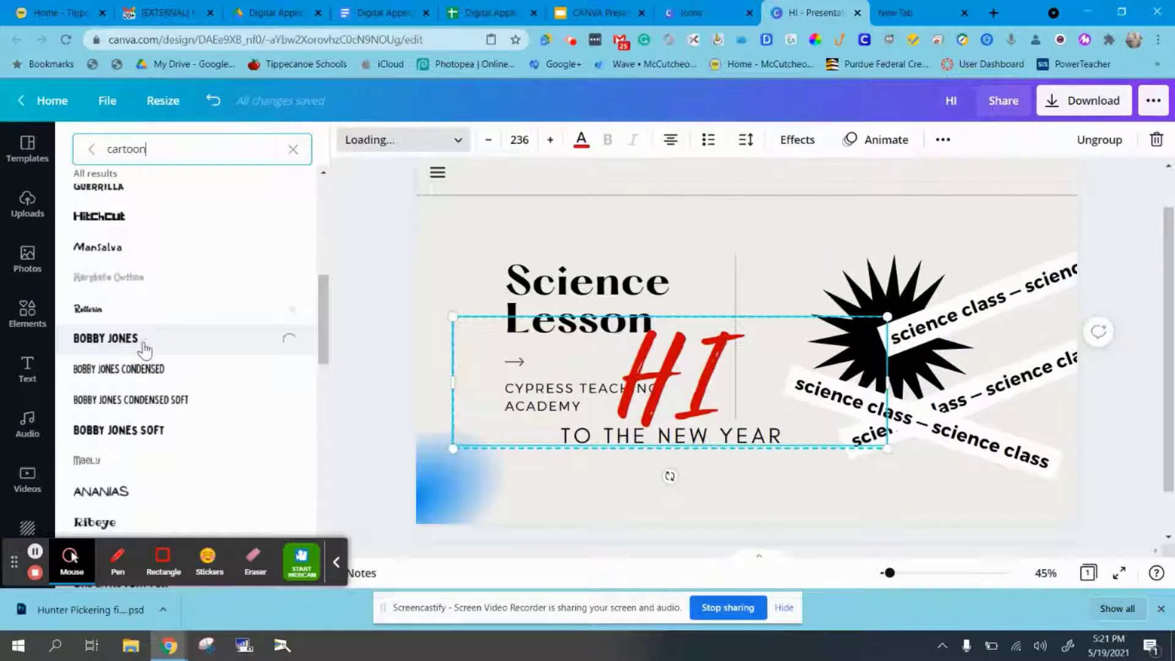
{"action": "left_click", "coordinate": [120, 371]}
Try the Crafty Girls and Shadows Into Light Two fonts on the "HI" text
{"action": "scroll", "coordinate": [123, 386], "scroll_direction": "down", "scroll_amount": 5}
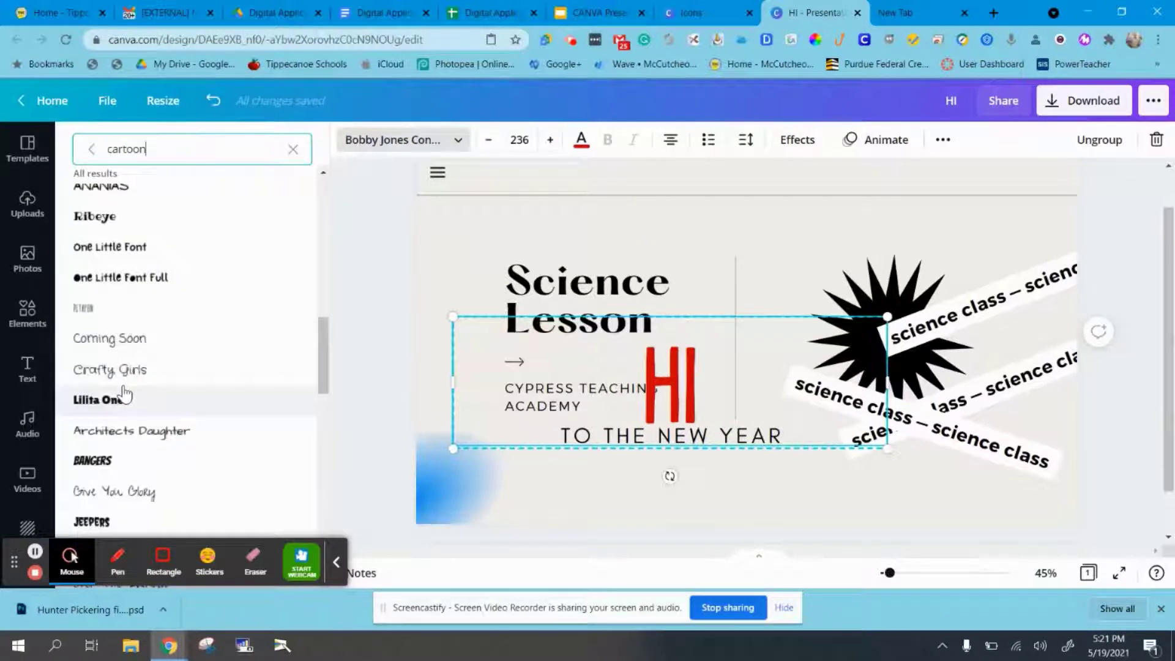
{"action": "scroll", "coordinate": [126, 394], "scroll_direction": "down", "scroll_amount": 2}
{"action": "left_click", "coordinate": [117, 296]}
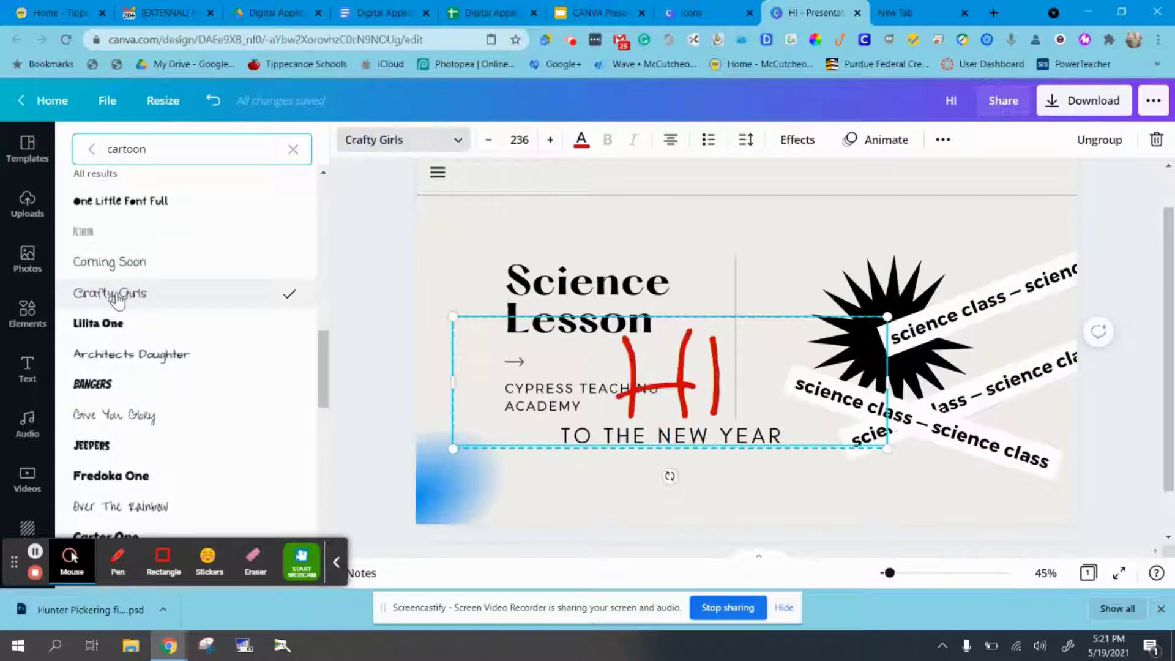
{"action": "scroll", "coordinate": [113, 336], "scroll_direction": "down", "scroll_amount": 4}
{"action": "left_click", "coordinate": [125, 404]}
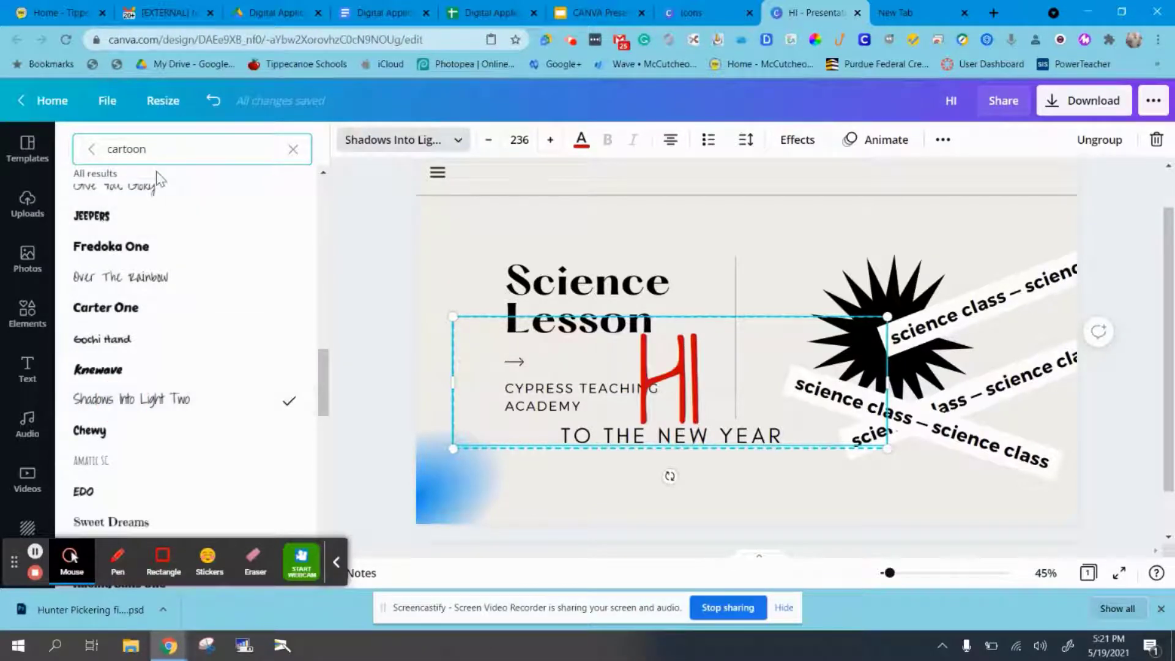
Search the fonts for "calligraphy", set the "HI" text to Maldina Script, and ungroup it from the line below
{"action": "left_click_drag", "start_coordinate": [156, 153], "coordinate": [85, 152]}
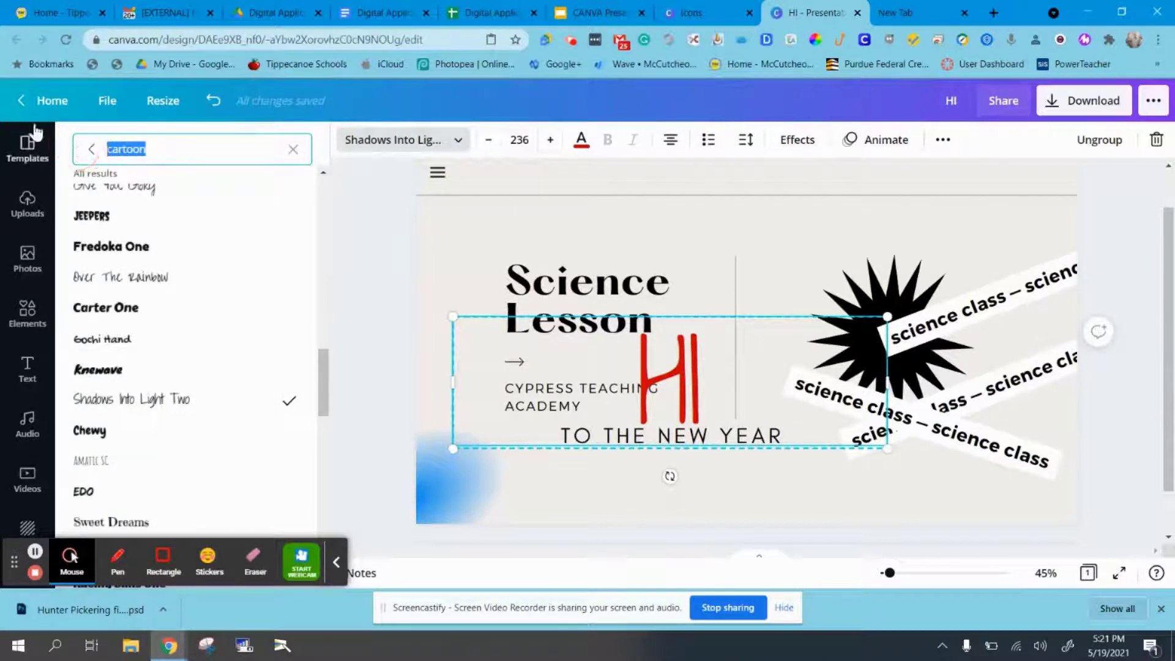
{"action": "type", "text": "car"}
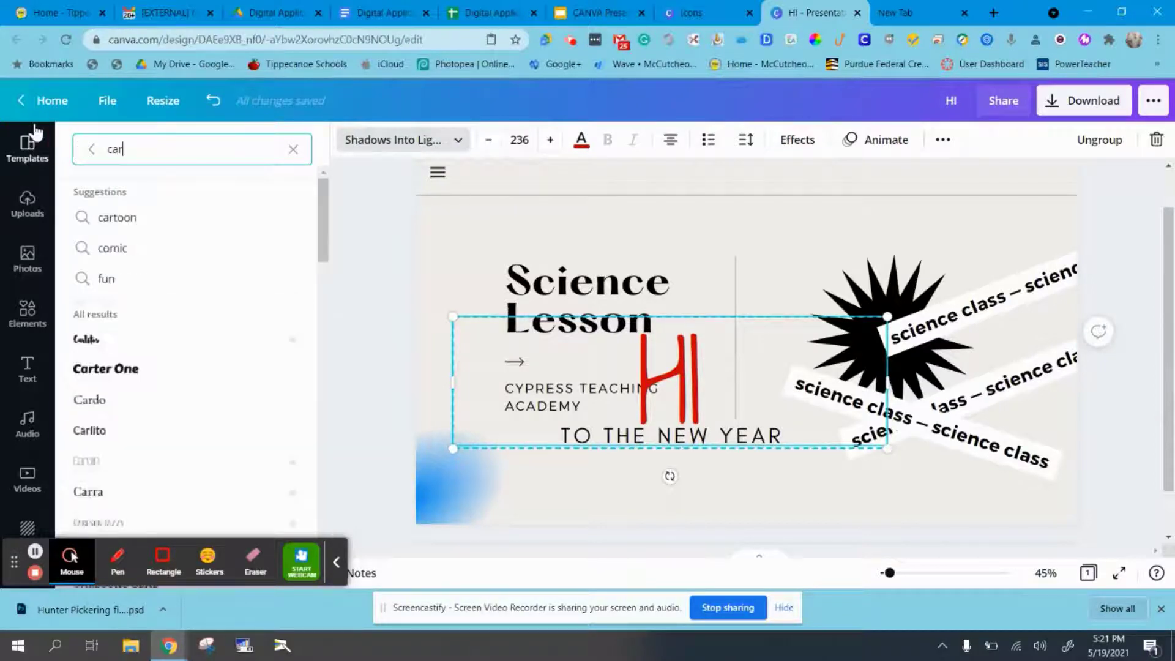
{"action": "key", "text": "BackSpace"}
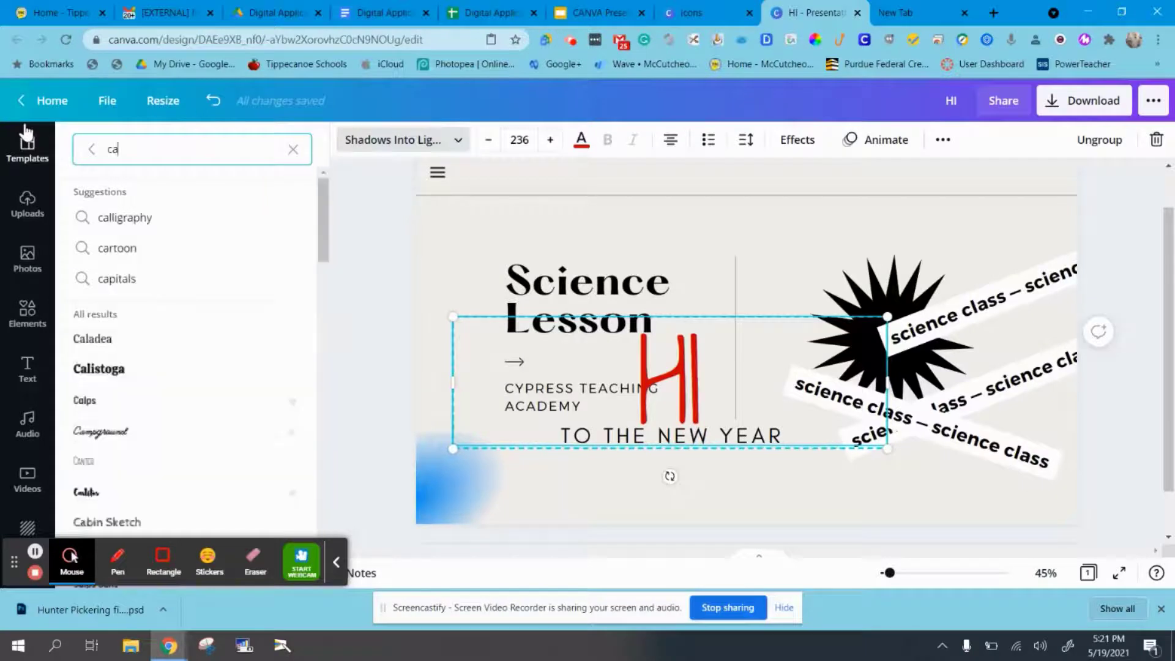
{"action": "left_click", "coordinate": [133, 224]}
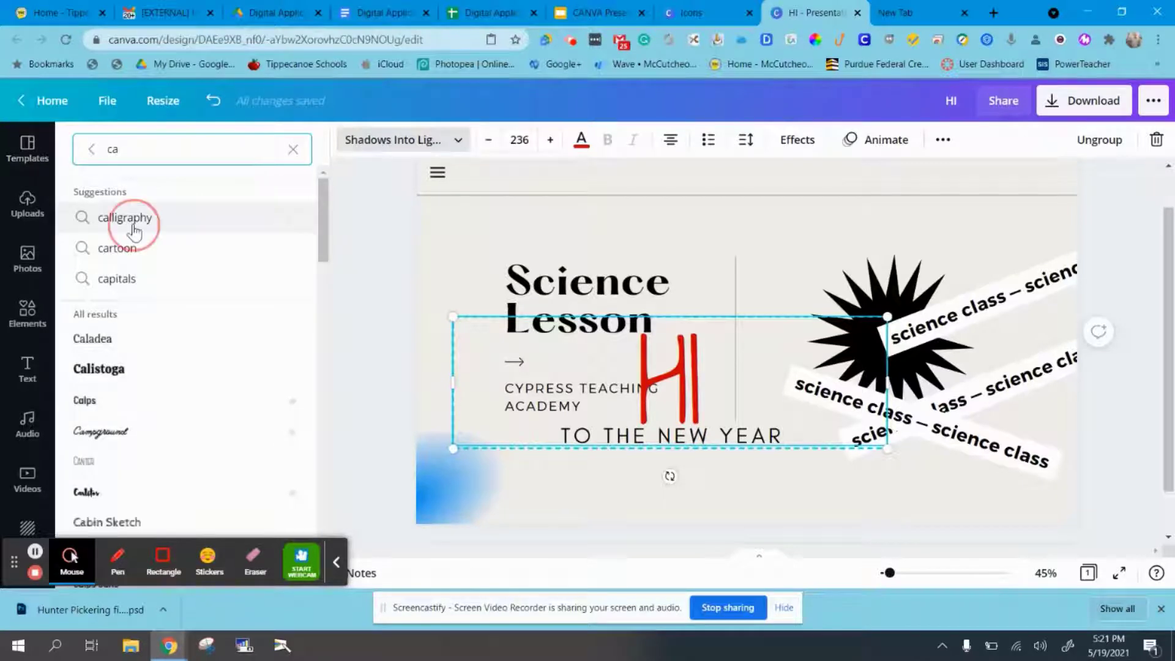
{"action": "scroll", "coordinate": [127, 229], "scroll_direction": "down", "scroll_amount": 2}
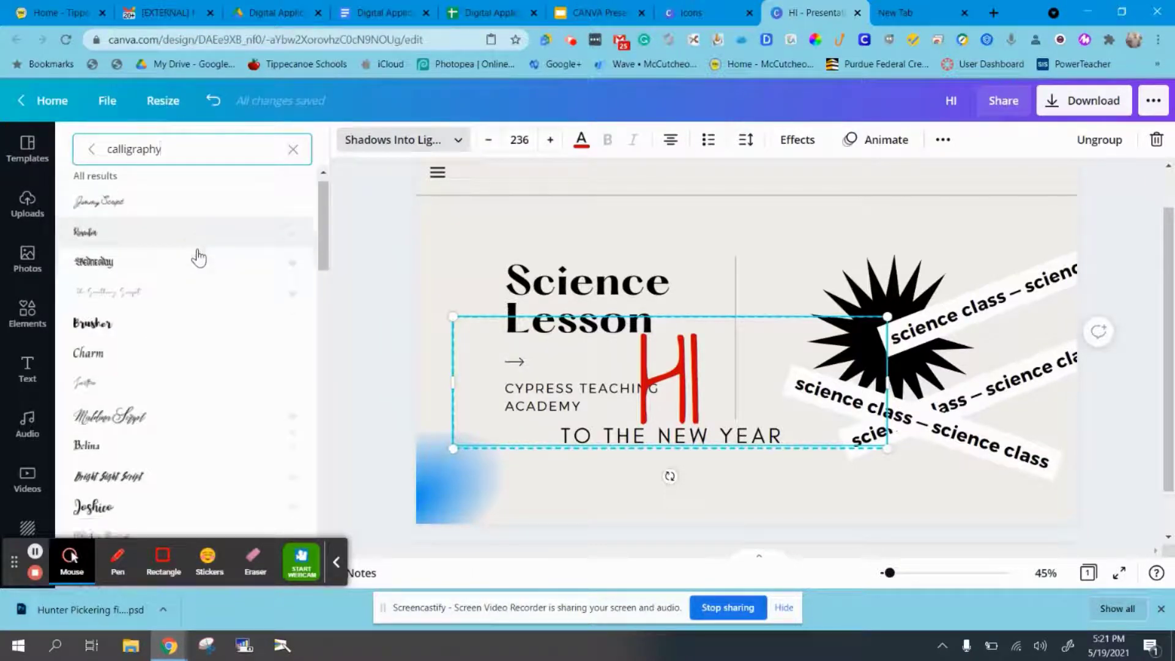
{"action": "left_click", "coordinate": [116, 208]}
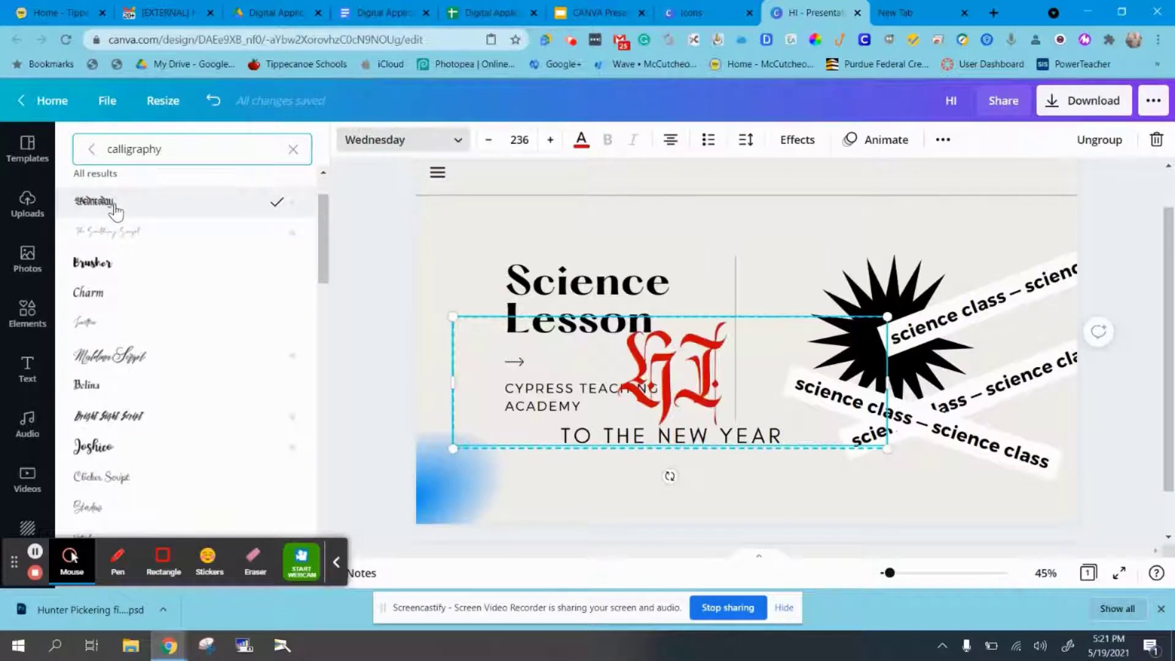
{"action": "left_click", "coordinate": [108, 366]}
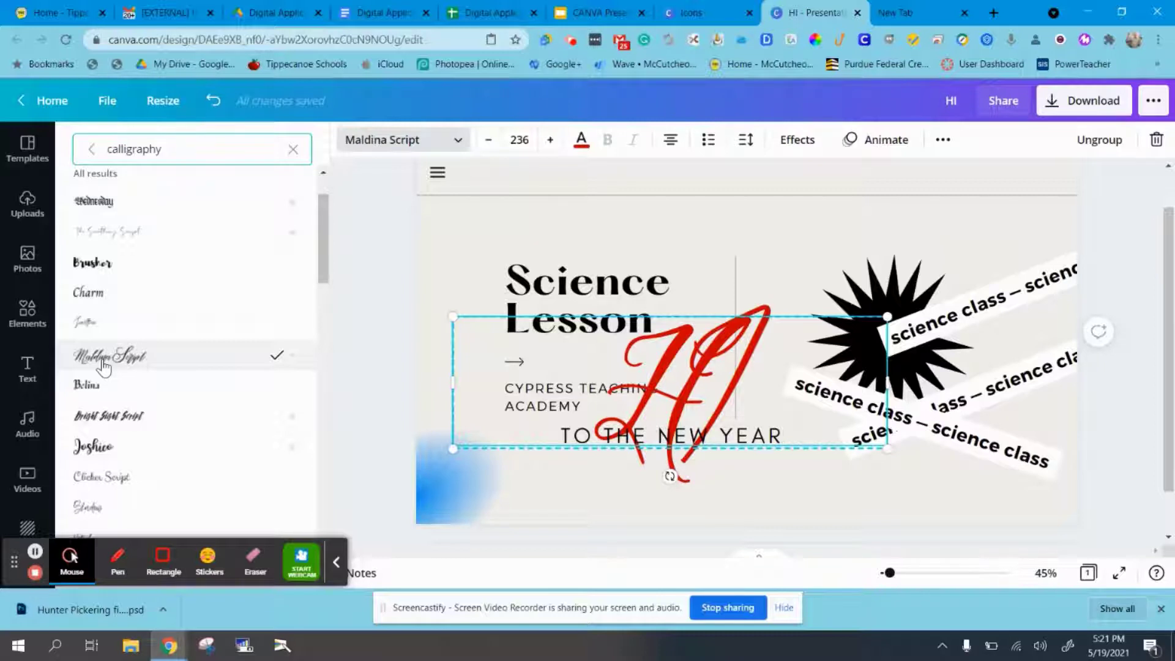
{"action": "left_click", "coordinate": [1100, 140]}
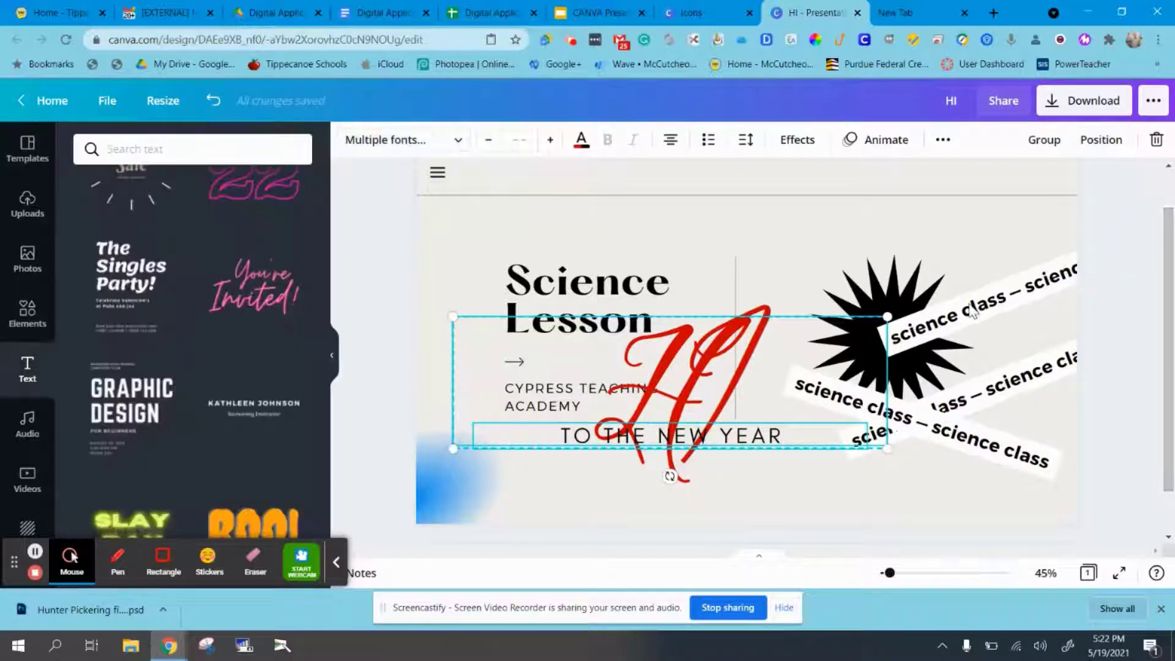
Group the "HI" and "TO THE NEW YEAR" texts, lock the group in place and try to move it
{"action": "left_click", "coordinate": [1034, 141]}
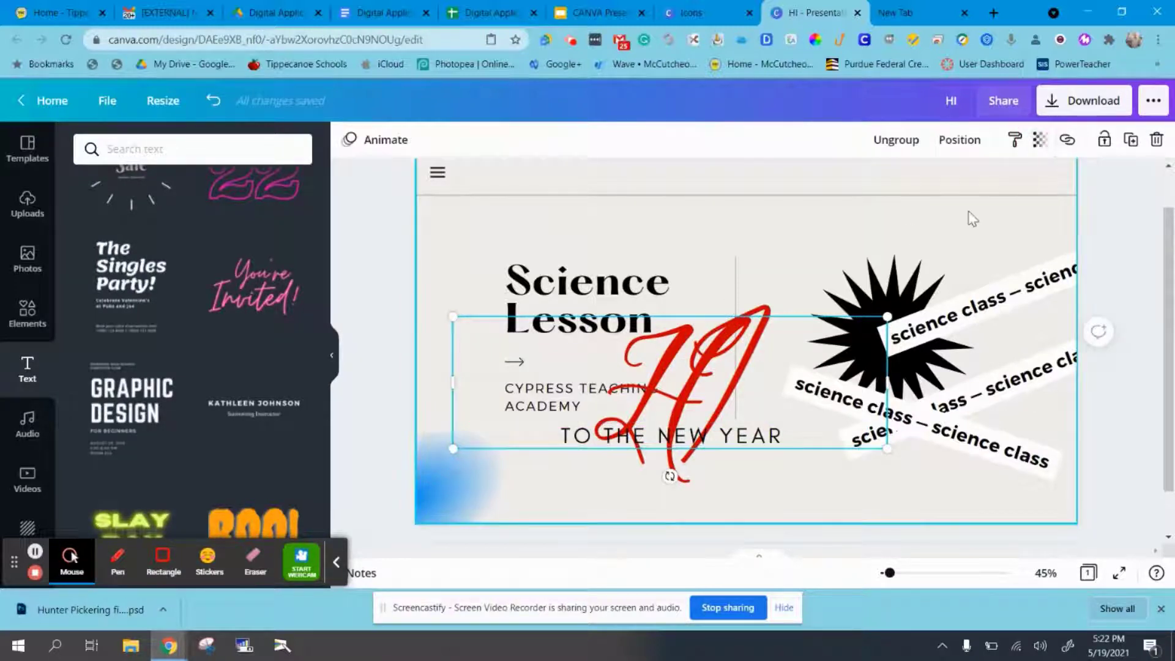
{"action": "left_click", "coordinate": [1104, 142]}
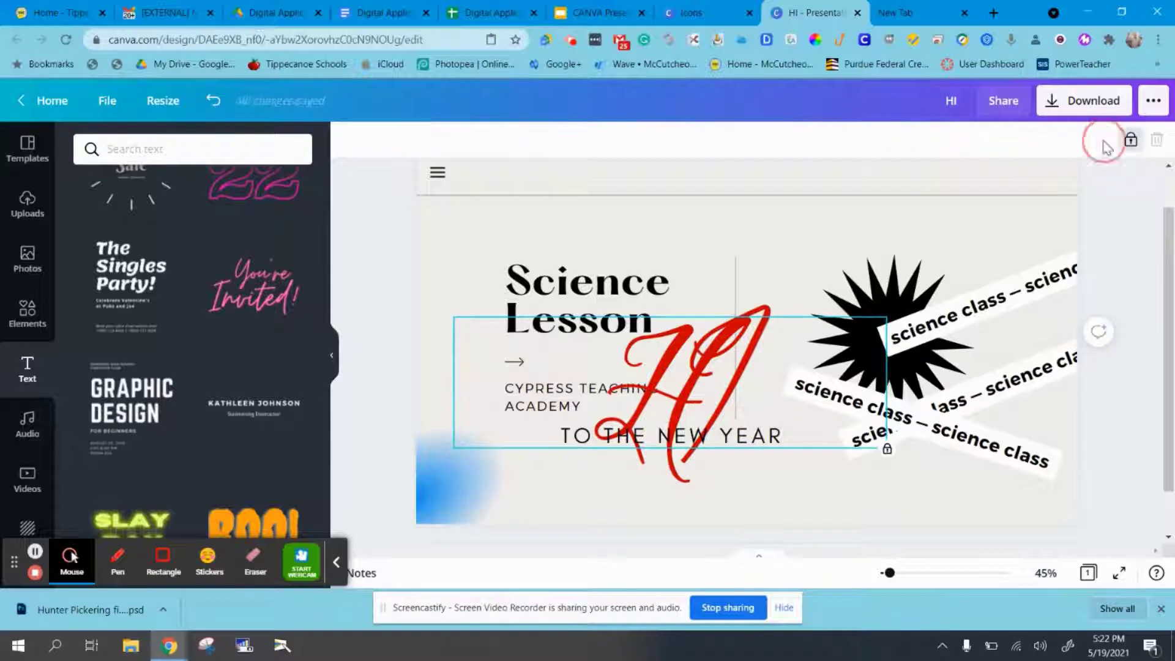
{"action": "left_click_drag", "start_coordinate": [712, 391], "coordinate": [733, 411]}
Move the "Science Lesson" text block toward the slide's upper left and lock it in place as a group
{"action": "left_click_drag", "start_coordinate": [603, 300], "coordinate": [552, 263]}
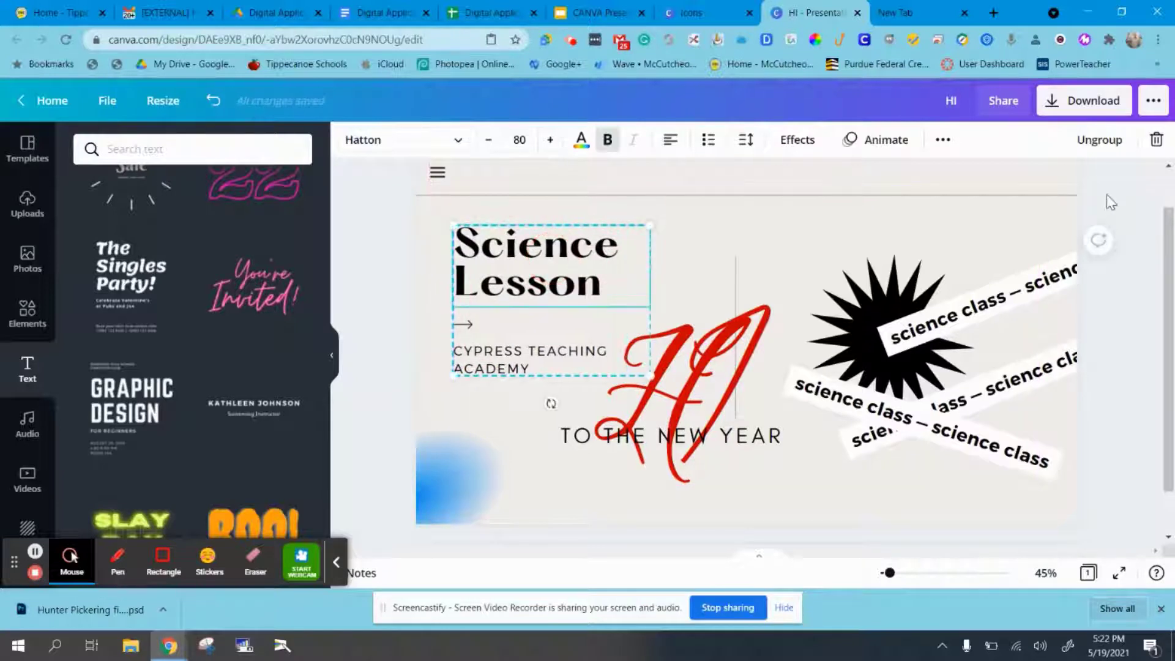
{"action": "left_click", "coordinate": [1122, 165]}
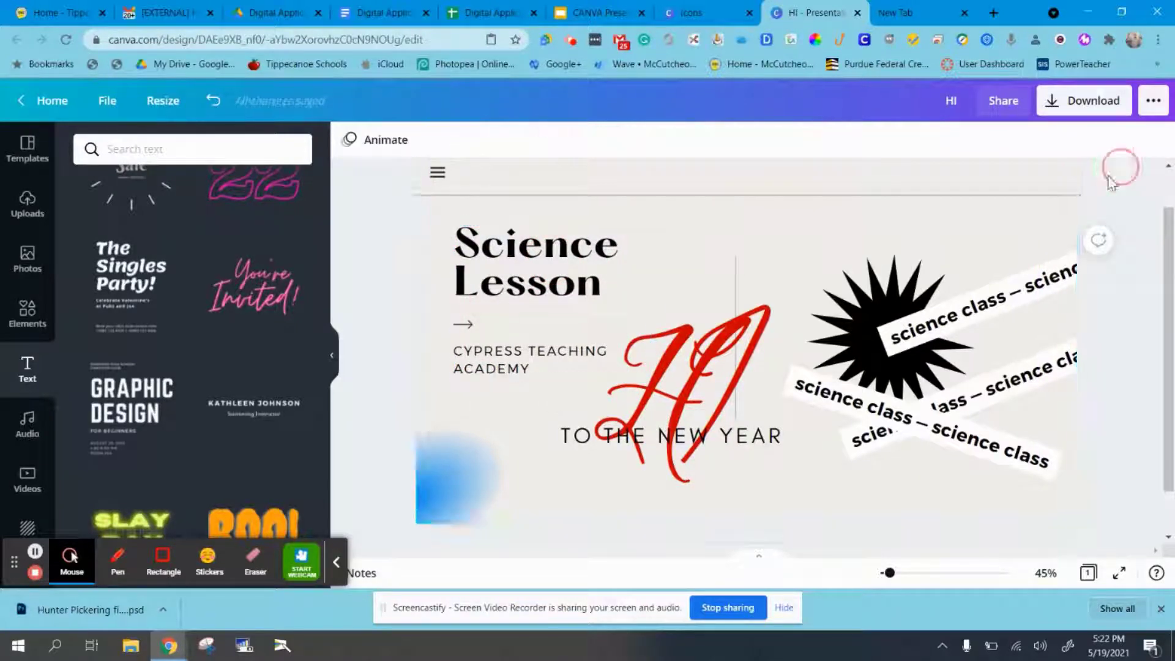
{"action": "left_click", "coordinate": [585, 269]}
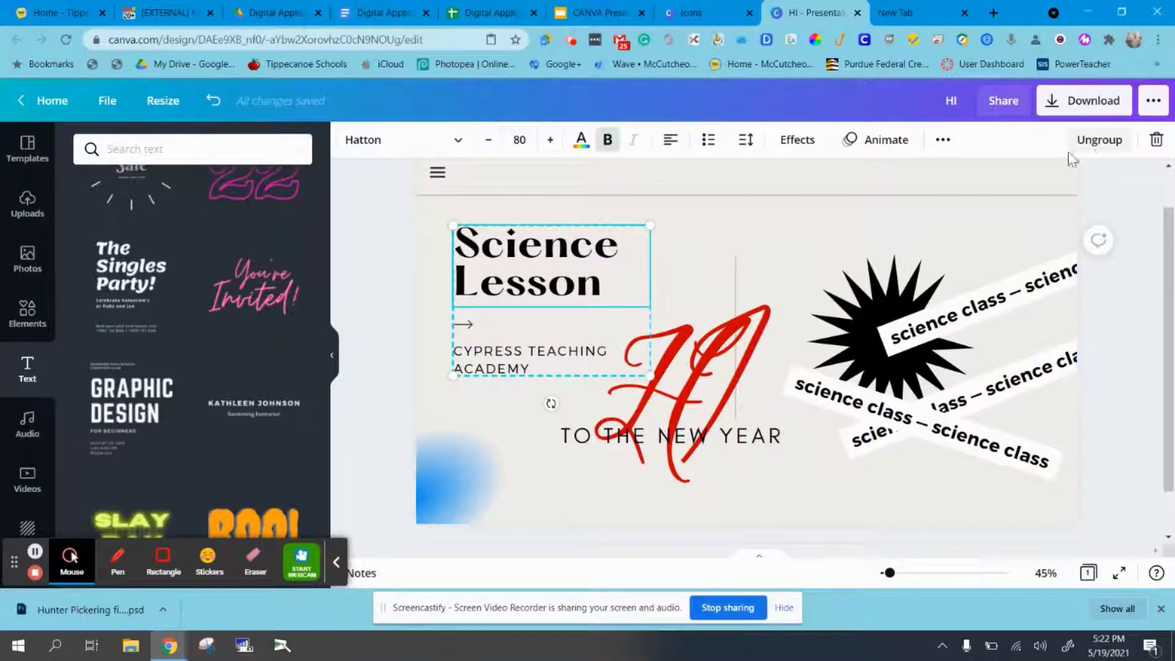
{"action": "left_click", "coordinate": [1100, 141]}
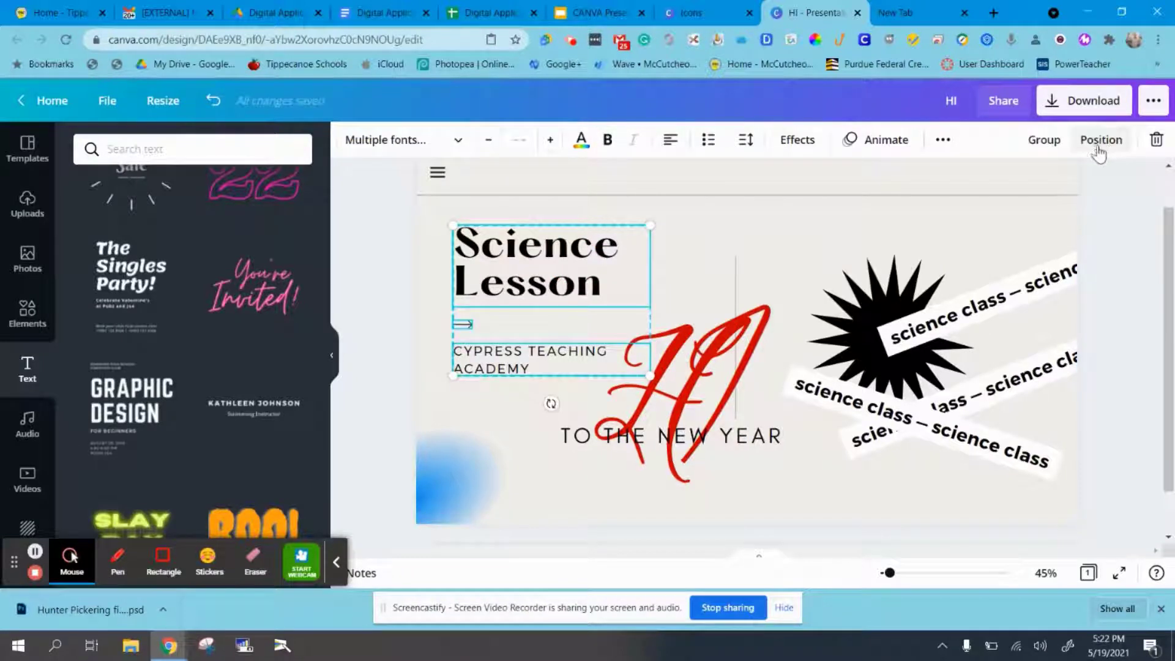
{"action": "left_click", "coordinate": [1044, 140]}
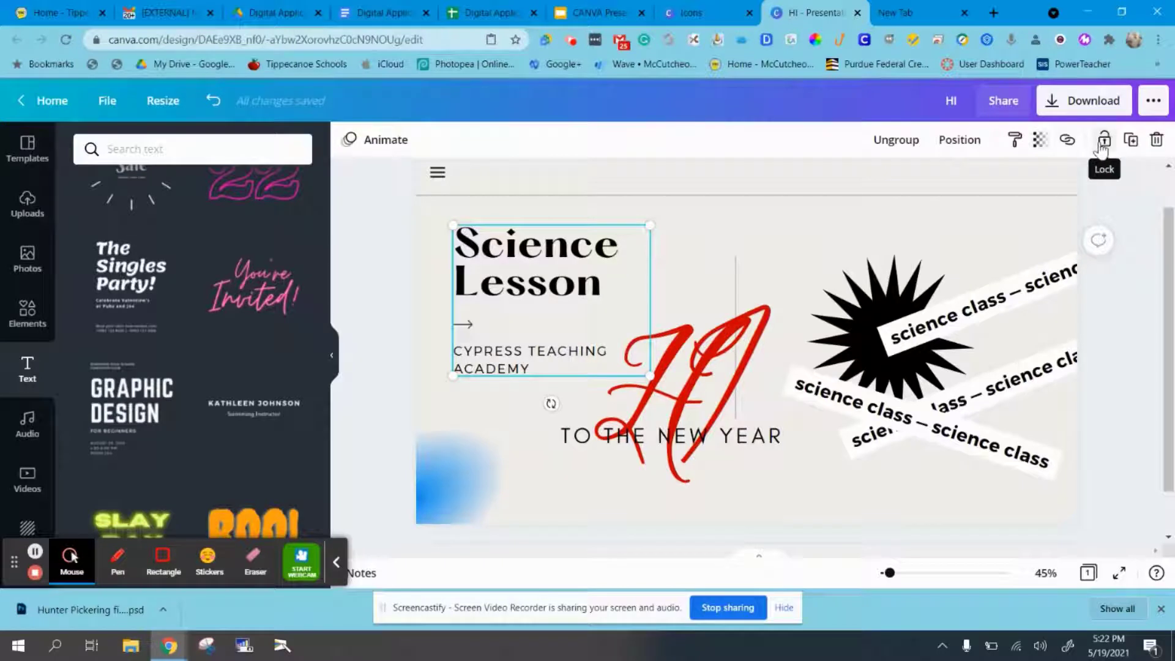
{"action": "left_click", "coordinate": [1101, 147]}
{"action": "left_click_drag", "start_coordinate": [589, 289], "coordinate": [632, 306]}
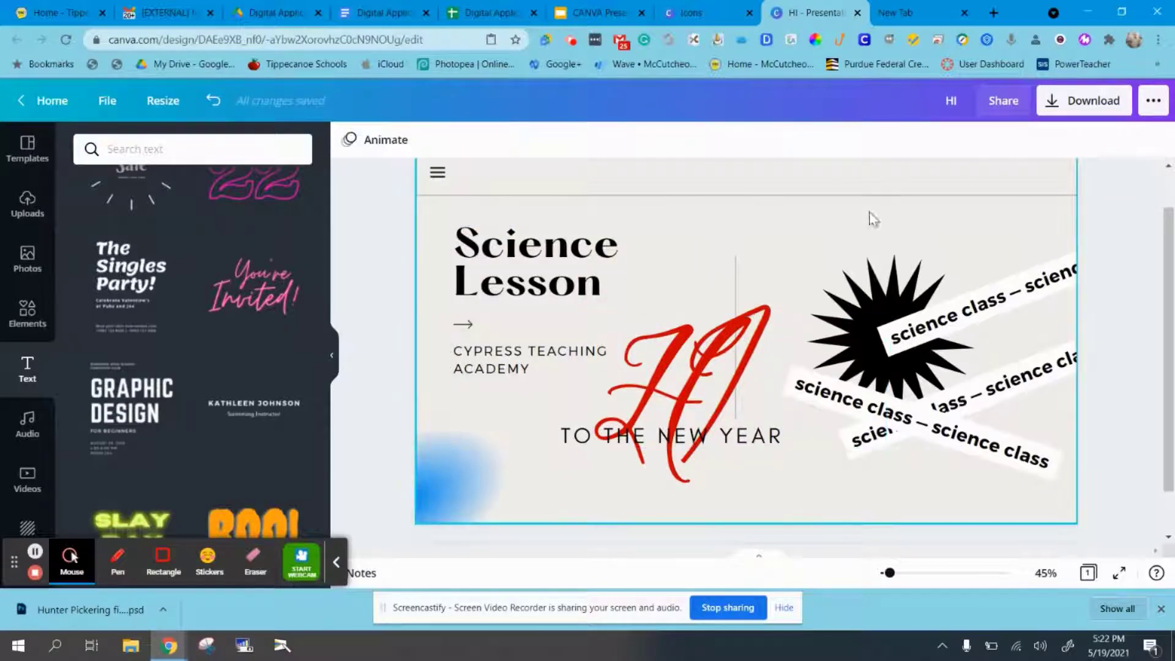
Duplicate the slide as a second page and check the features list in the CANVA Presentation in Google Slides
{"action": "scroll", "coordinate": [796, 343], "scroll_direction": "up", "scroll_amount": 1}
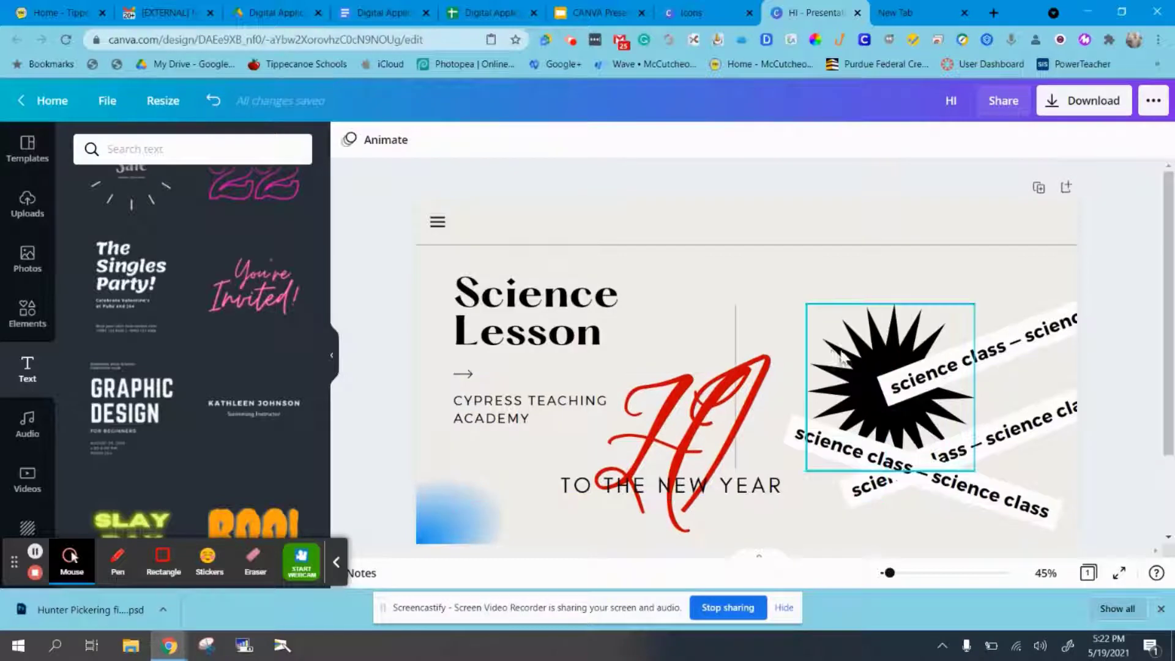
{"action": "left_click", "coordinate": [1038, 187]}
{"action": "left_click", "coordinate": [502, 338]}
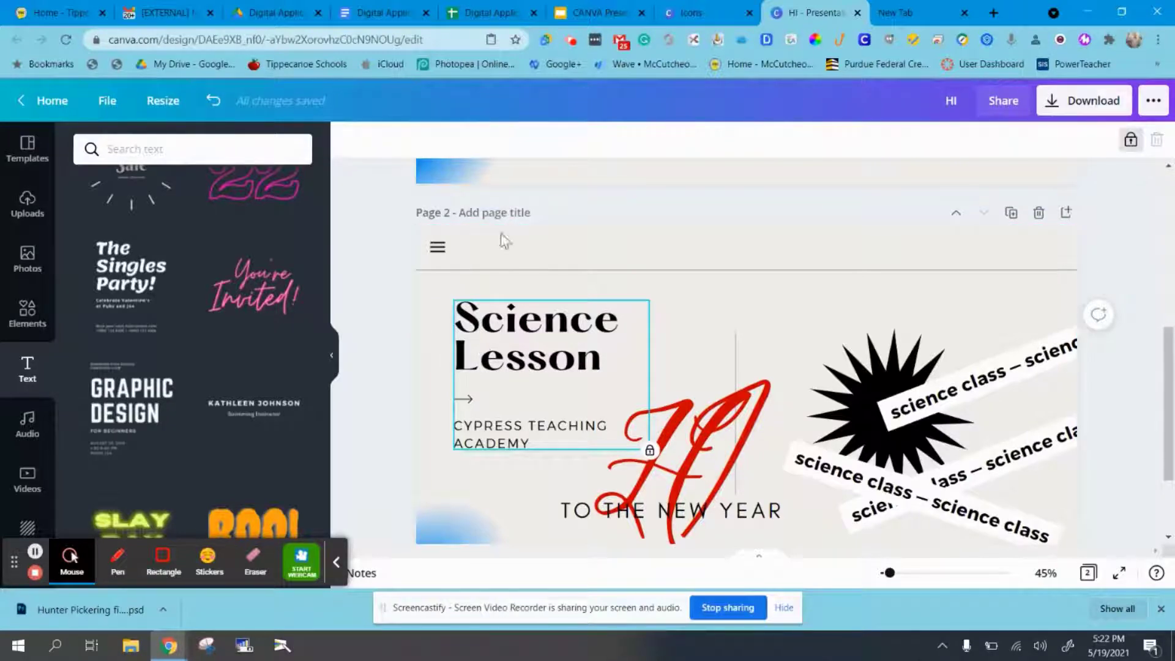
{"action": "left_click", "coordinate": [594, 13]}
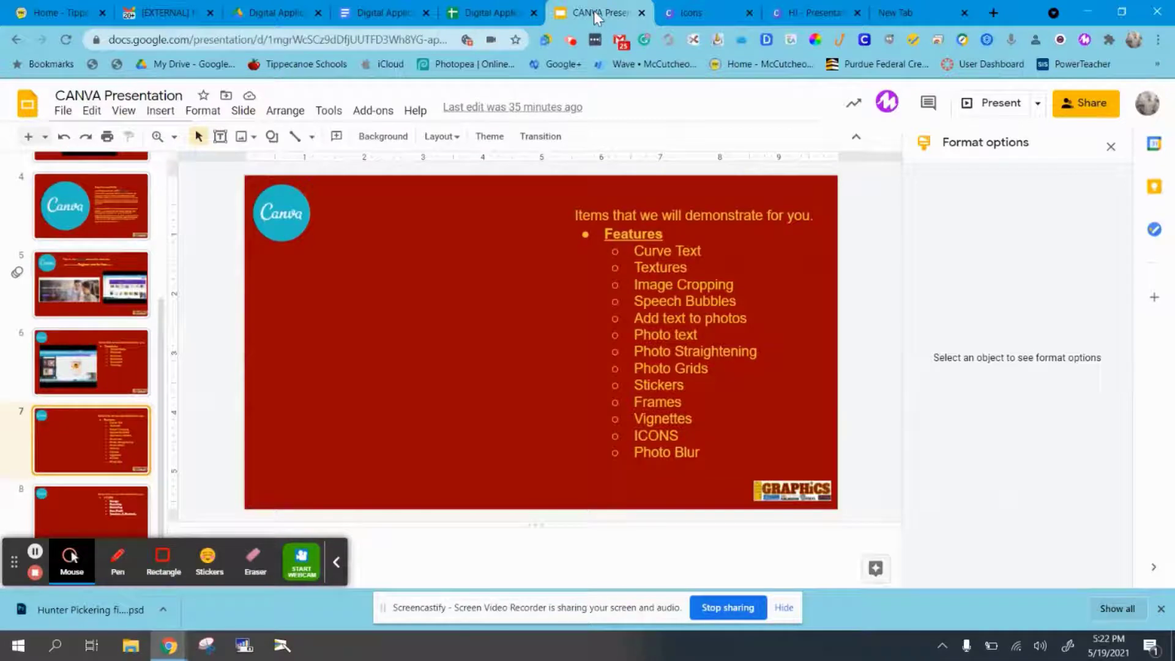
{"action": "left_click", "coordinate": [802, 13]}
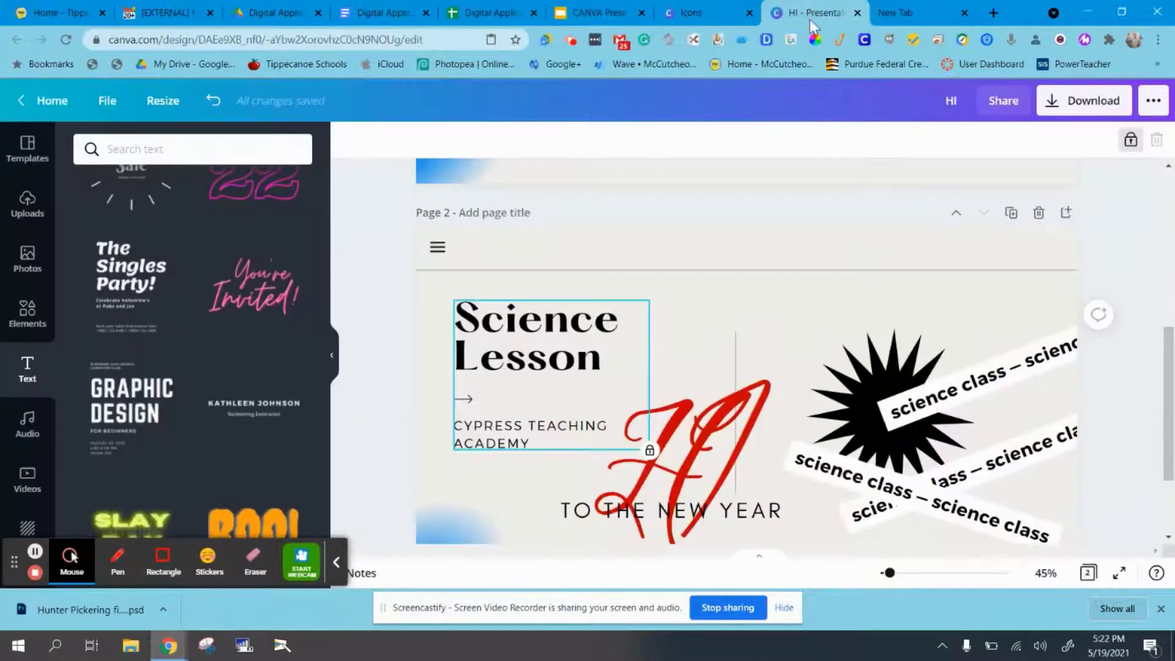
Add two headings to page 2 and move the second one beside the "Science Lesson" title
{"action": "scroll", "coordinate": [286, 355], "scroll_direction": "up", "scroll_amount": 15}
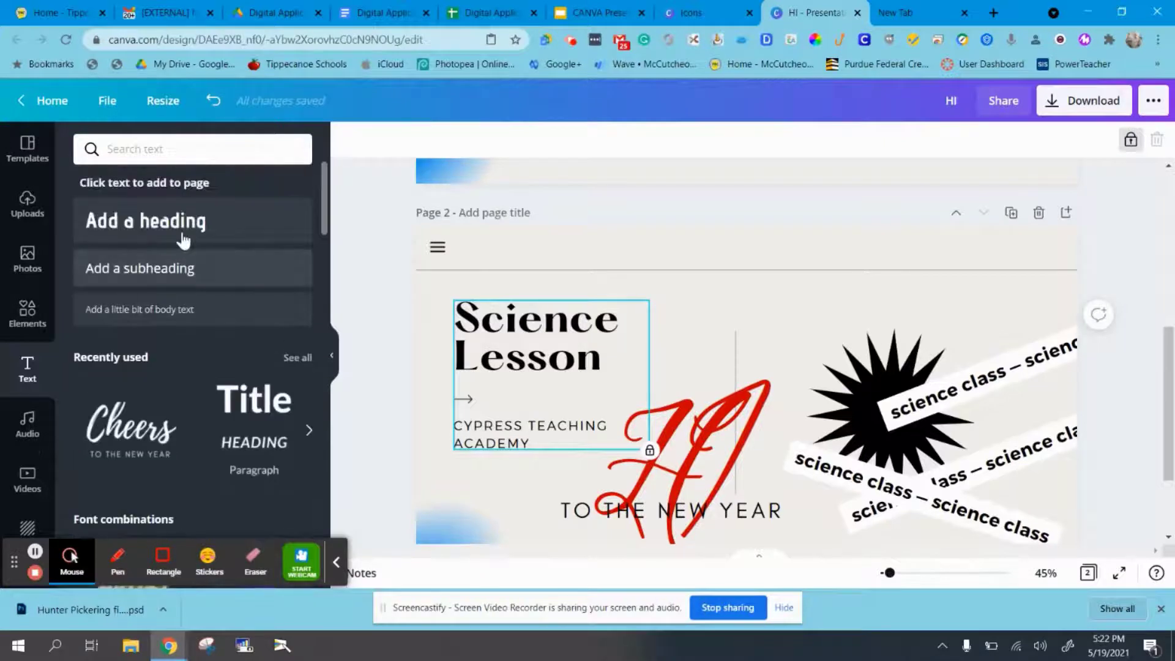
{"action": "left_click", "coordinate": [147, 221]}
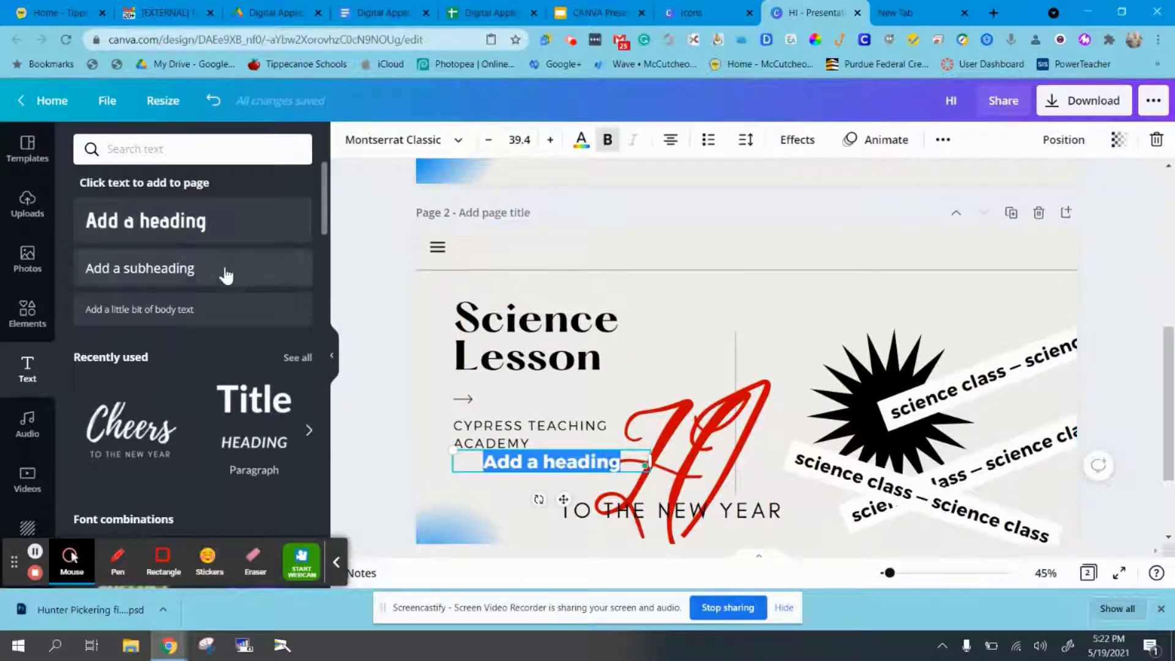
{"action": "left_click", "coordinate": [199, 230]}
{"action": "left_click_drag", "start_coordinate": [534, 480], "coordinate": [557, 471]}
{"action": "left_click_drag", "start_coordinate": [460, 493], "coordinate": [695, 314]}
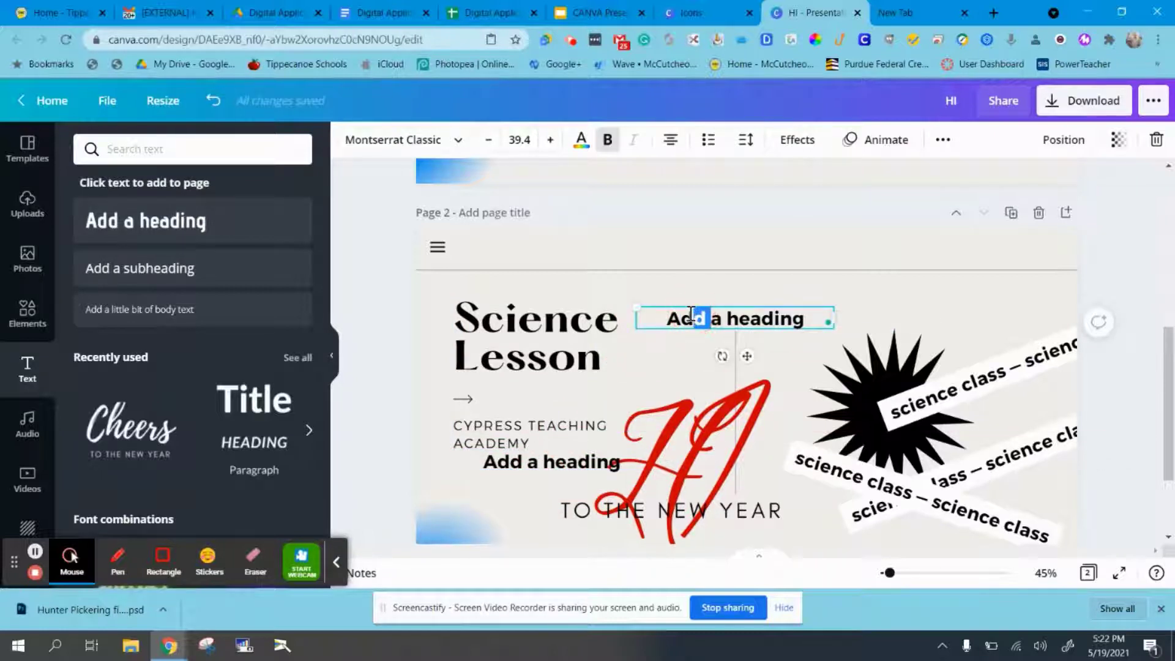
Replace the upper heading's text with "Hello", enlarge it to size 48.1 and narrow its text box around the word
{"action": "key", "text": "ctrl+a"}
{"action": "type", "text": "HEL"}
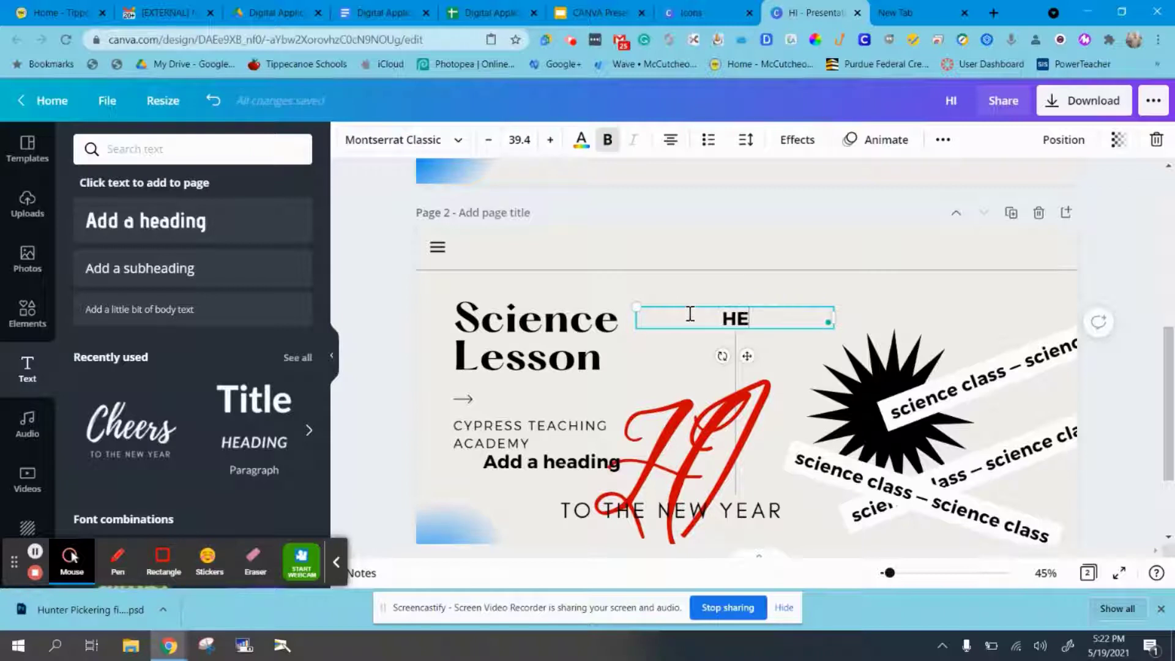
{"action": "key", "text": "BackSpace"}
{"action": "key", "text": "BackSpace"}
{"action": "type", "text": "ello"}
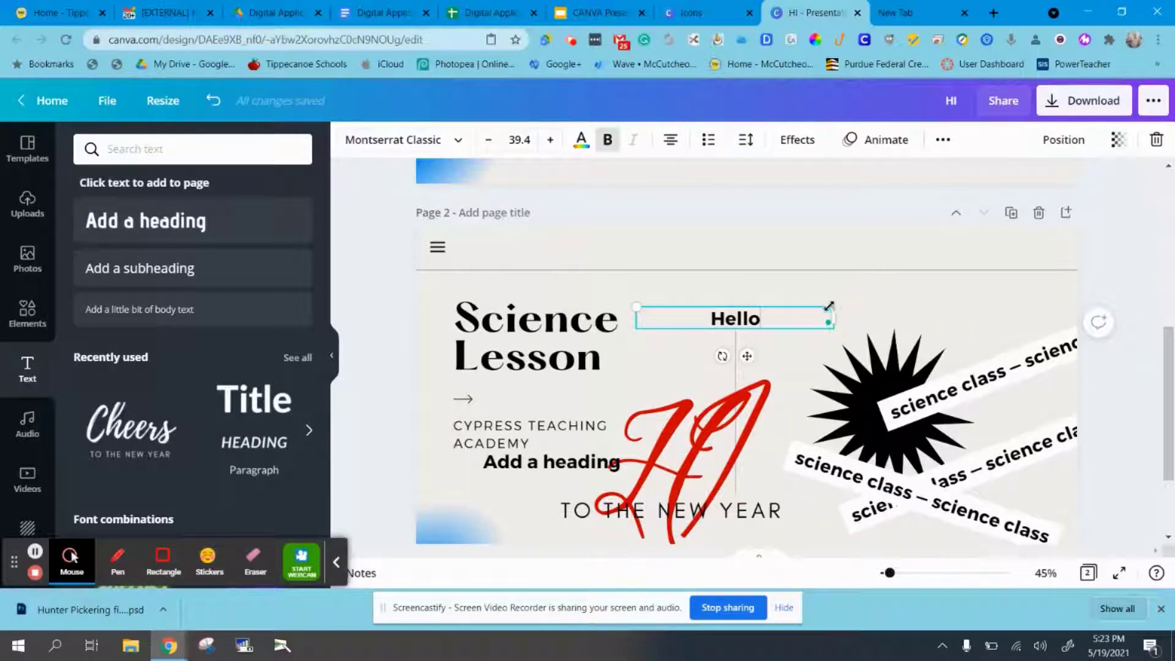
{"action": "left_click_drag", "start_coordinate": [635, 304], "coordinate": [593, 293]}
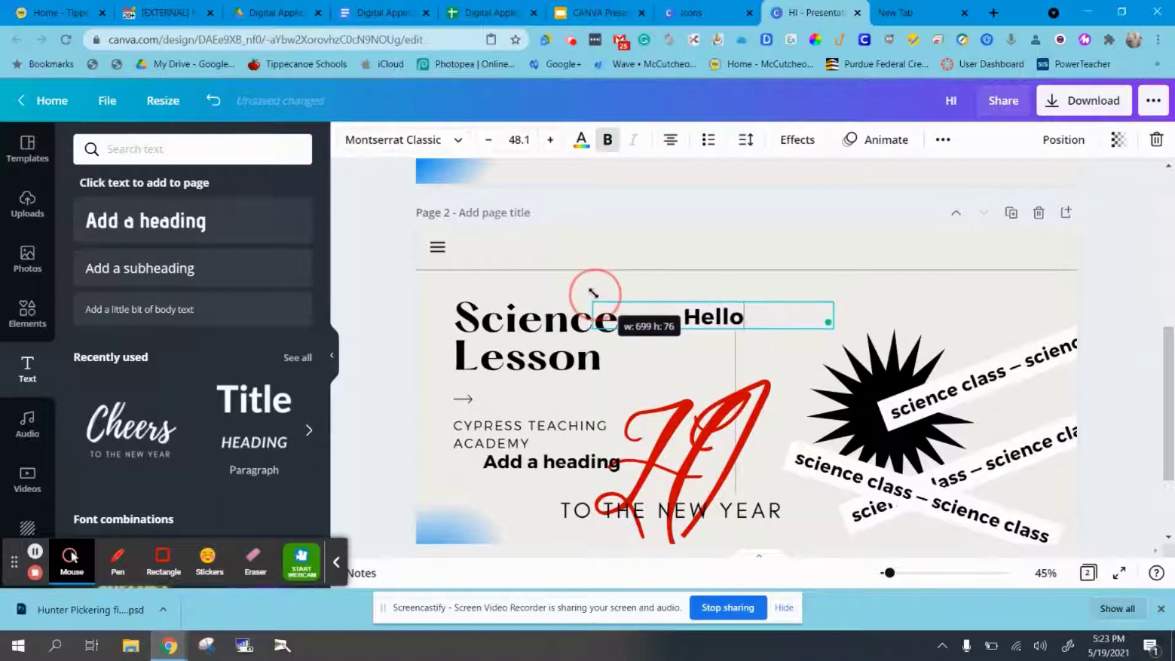
{"action": "left_click_drag", "start_coordinate": [828, 322], "coordinate": [739, 313]}
{"action": "left_click", "coordinate": [816, 300]}
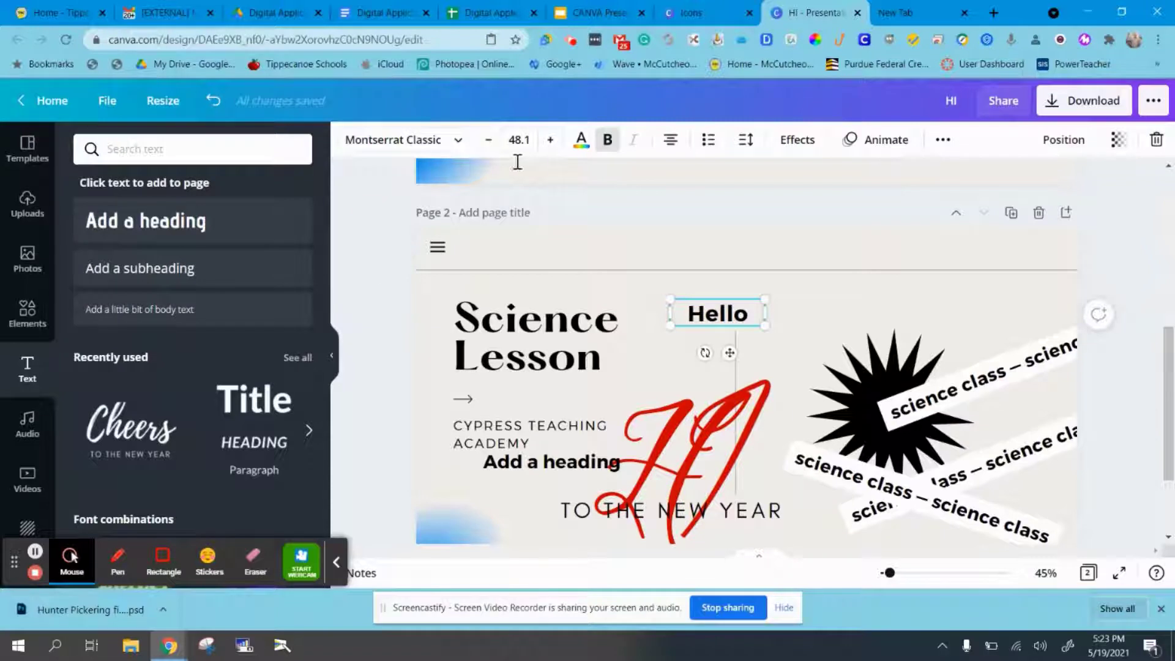
Curve the "Hello" text, enlarge it to size 166 and place it above the red "HI" text
{"action": "left_click", "coordinate": [797, 140]}
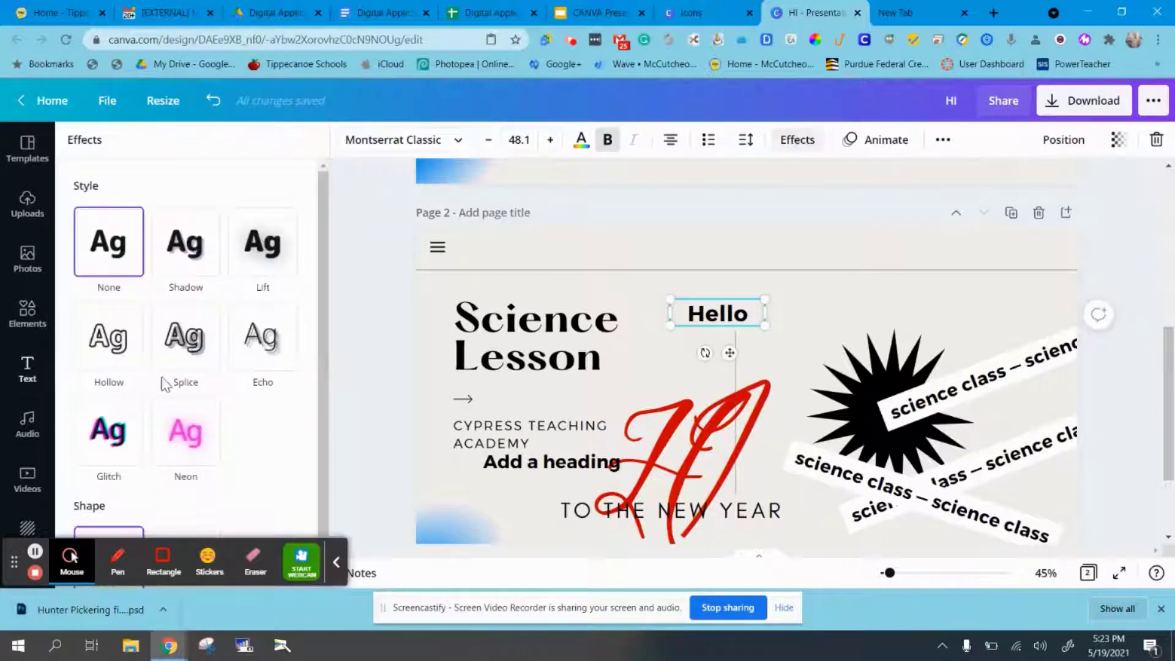
{"action": "scroll", "coordinate": [232, 404], "scroll_direction": "down", "scroll_amount": 2}
{"action": "left_click", "coordinate": [192, 505]}
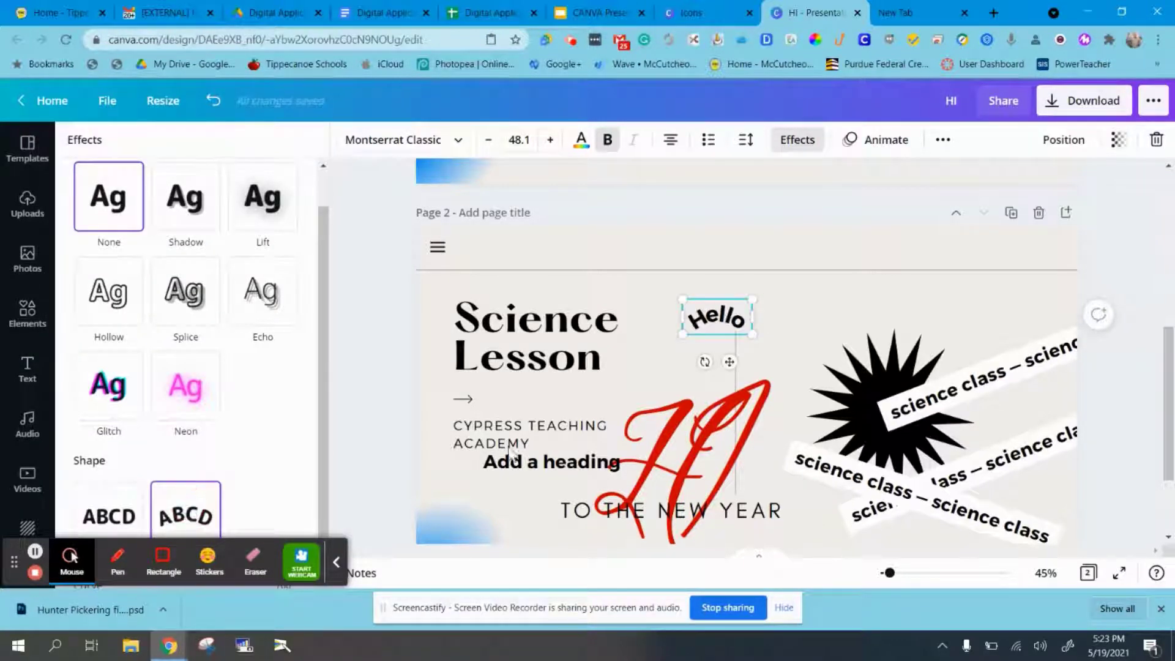
{"action": "left_click_drag", "start_coordinate": [752, 341], "coordinate": [893, 515]}
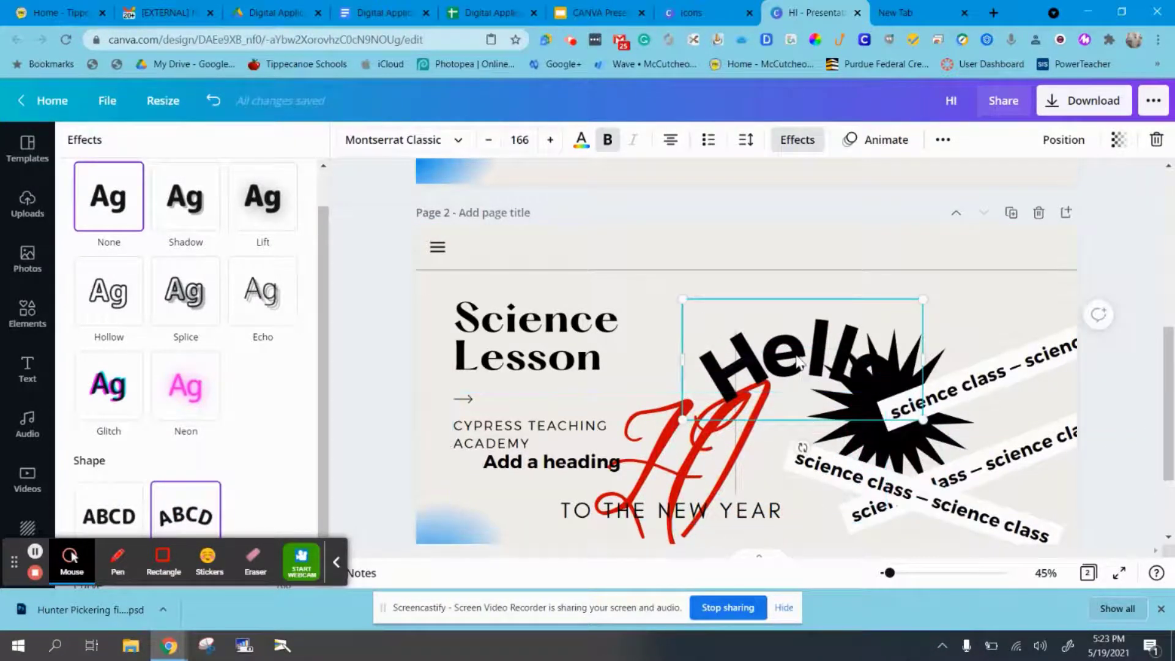
{"action": "left_click_drag", "start_coordinate": [802, 370], "coordinate": [744, 324]}
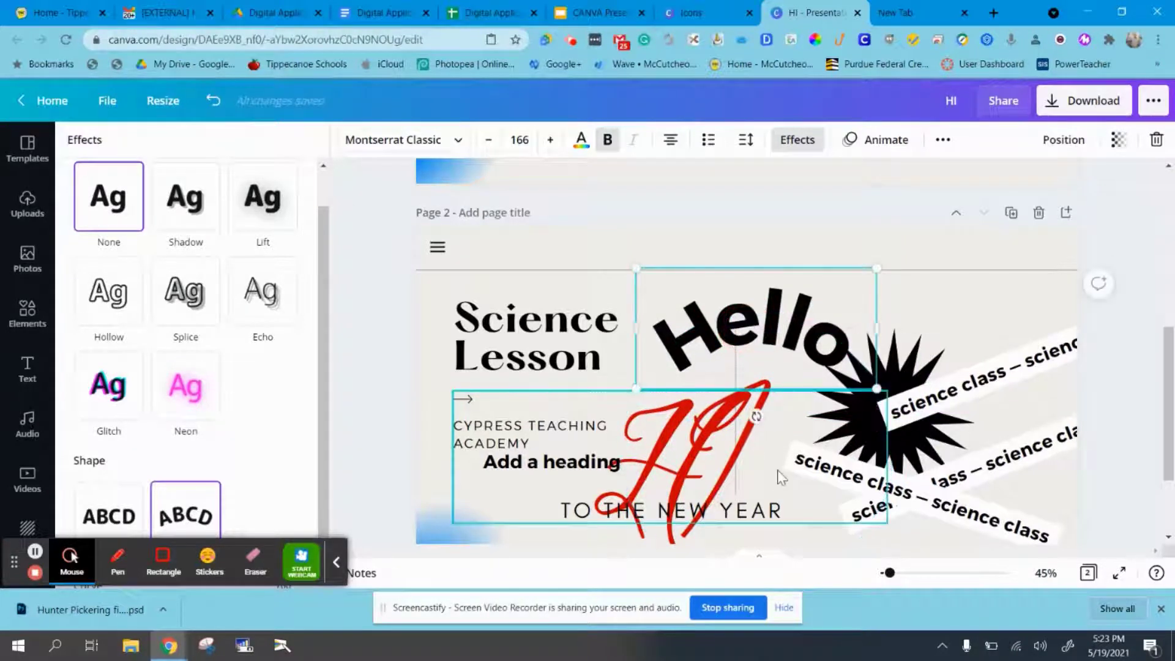
{"action": "left_click", "coordinate": [744, 319]}
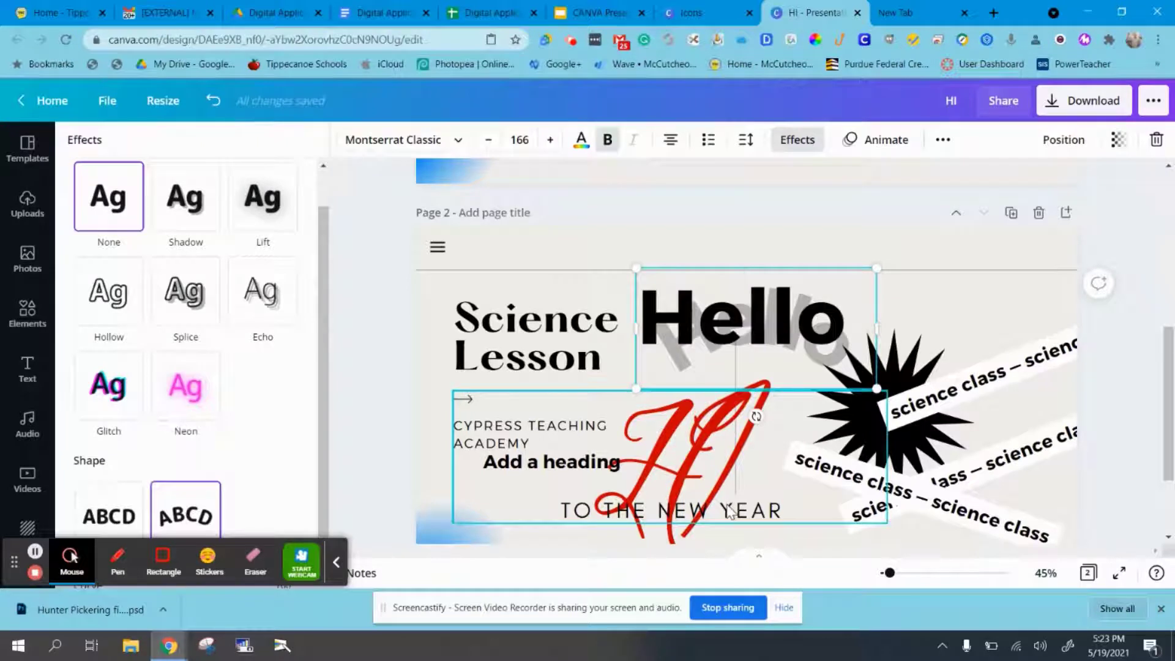
Return to the Canva home page and open the Design School learning site
{"action": "left_click", "coordinate": [51, 102]}
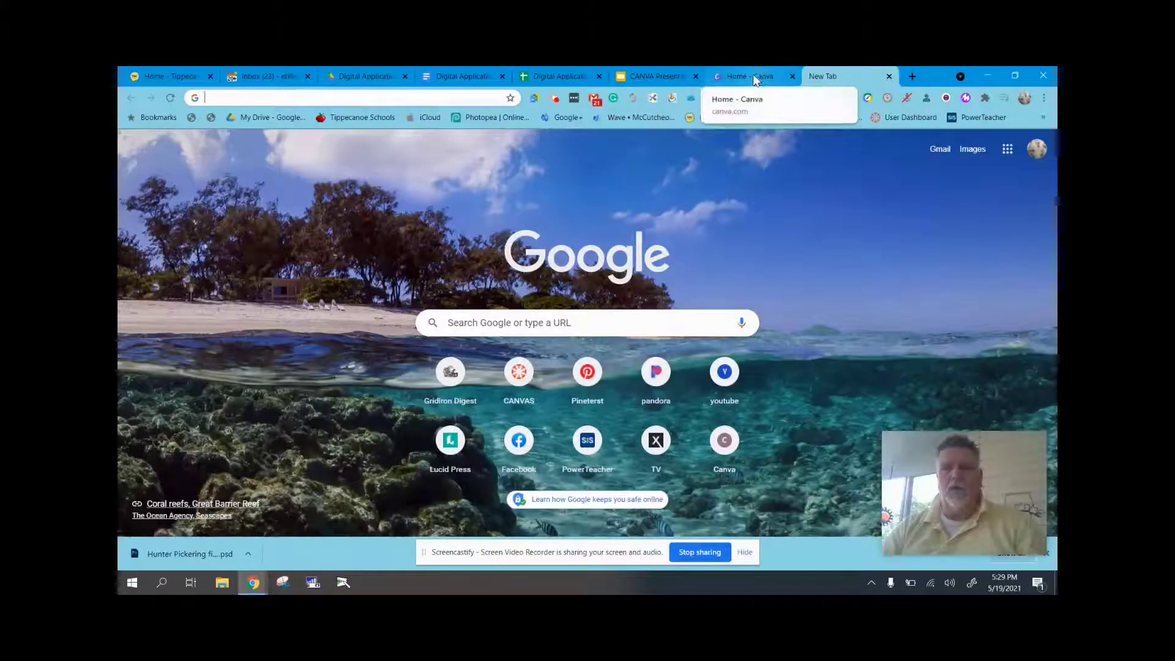
{"action": "left_click", "coordinate": [752, 74]}
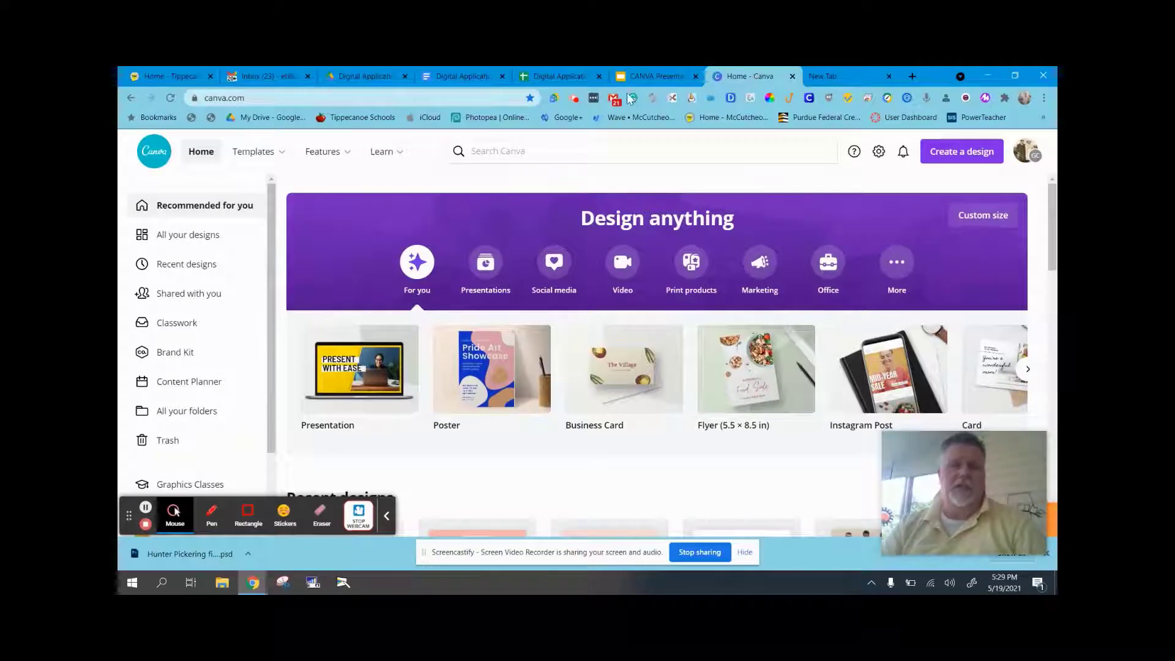
{"action": "mouse_move", "coordinate": [397, 153]}
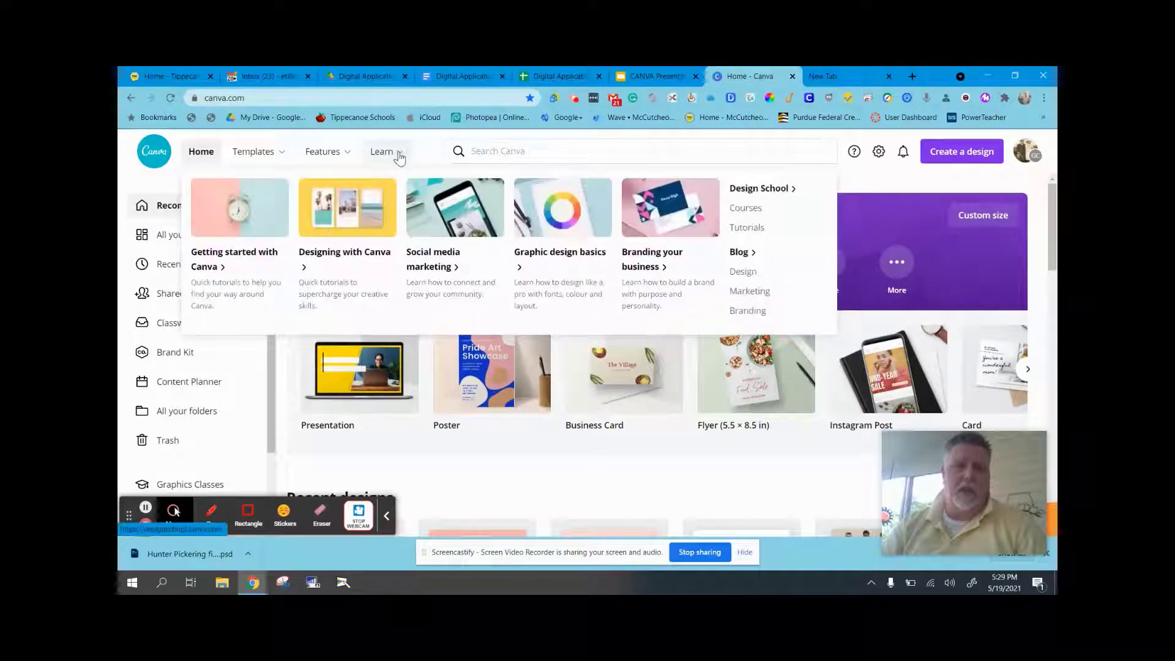
{"action": "left_click", "coordinate": [398, 154]}
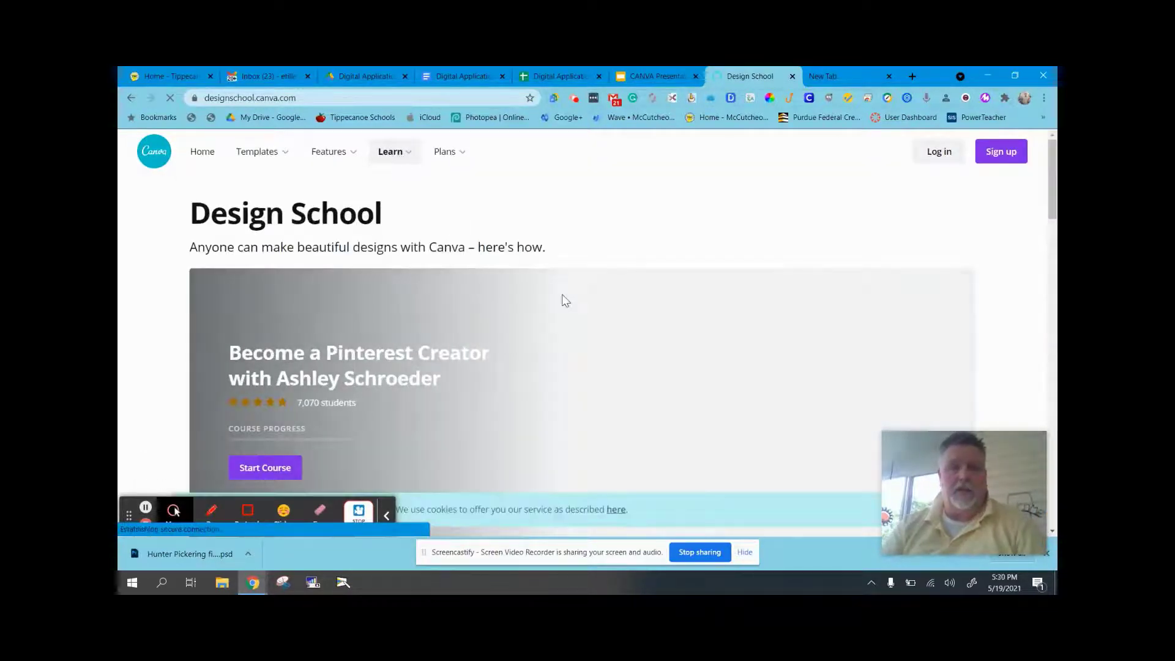
Look through the Design School courses, tutorials and events, including Canva for the classroom, Canva for Education and Canva Pro
{"action": "scroll", "coordinate": [566, 300], "scroll_direction": "down", "scroll_amount": 7}
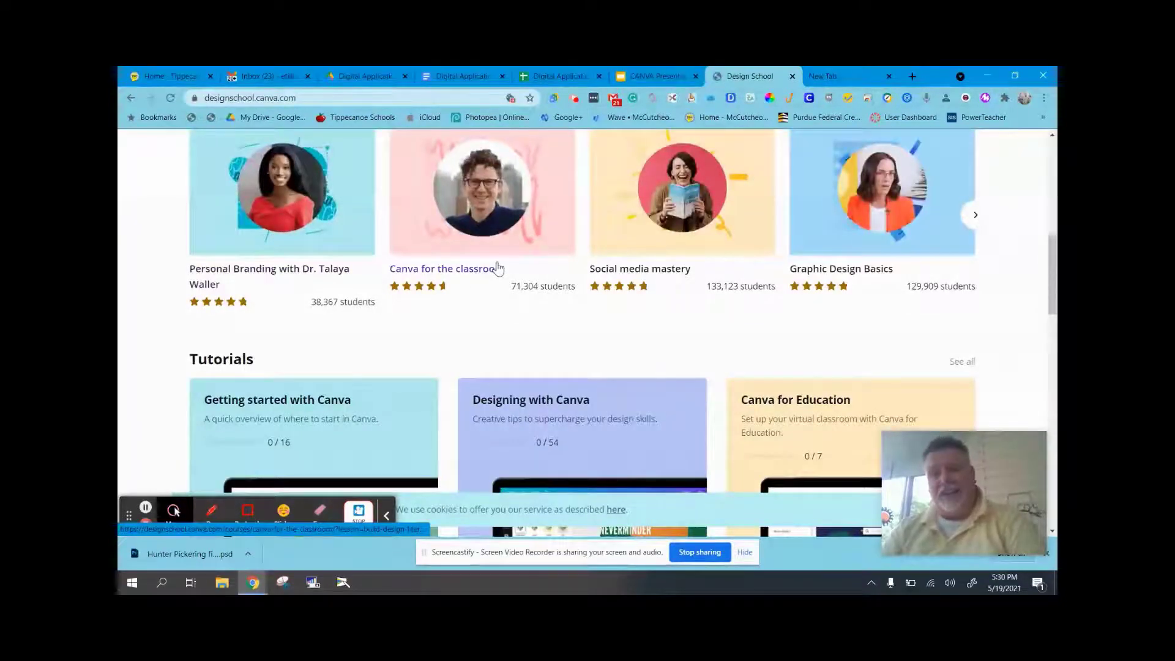
{"action": "scroll", "coordinate": [497, 267], "scroll_direction": "down", "scroll_amount": 2}
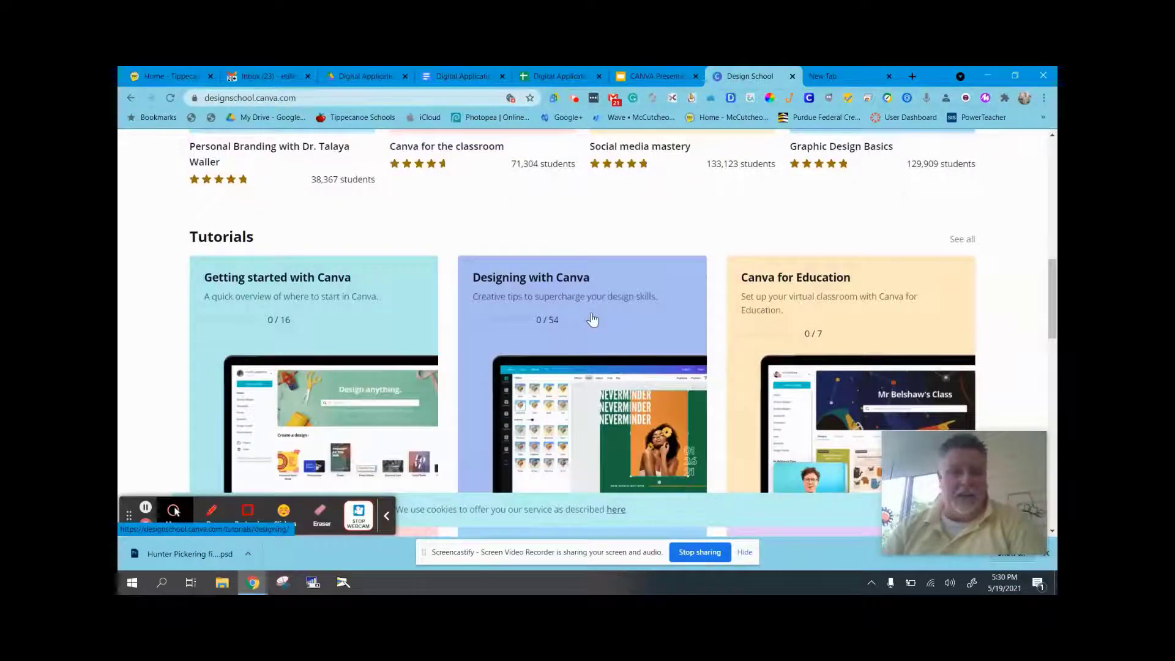
{"action": "scroll", "coordinate": [578, 281], "scroll_direction": "down", "scroll_amount": 1}
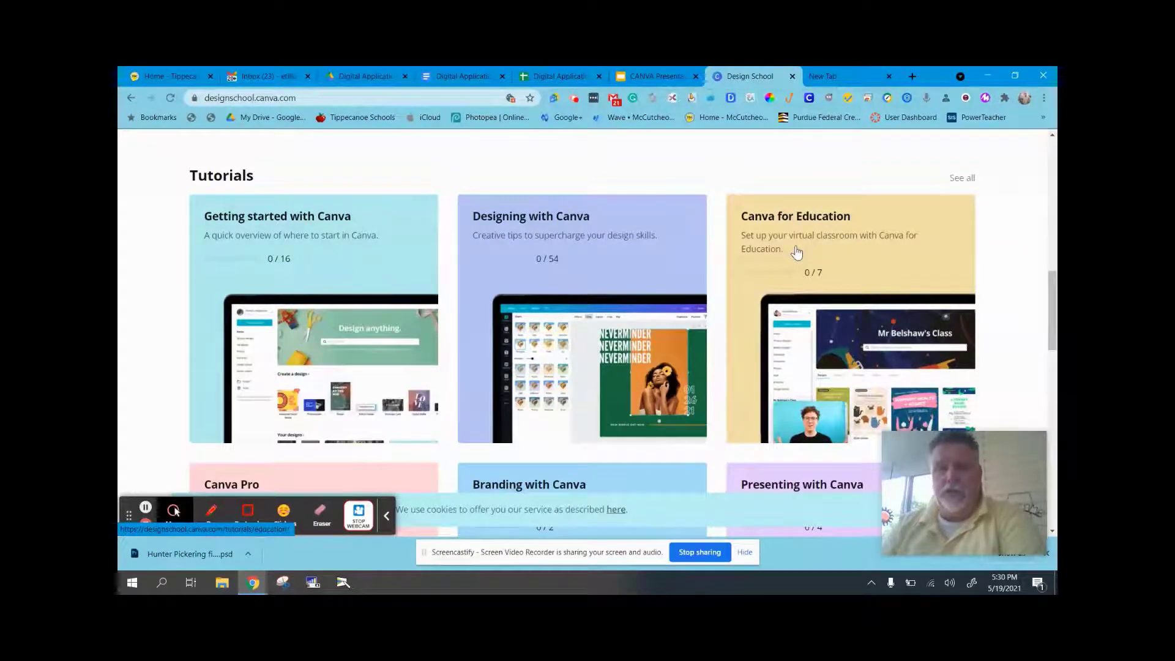
{"action": "scroll", "coordinate": [778, 247], "scroll_direction": "down", "scroll_amount": 1}
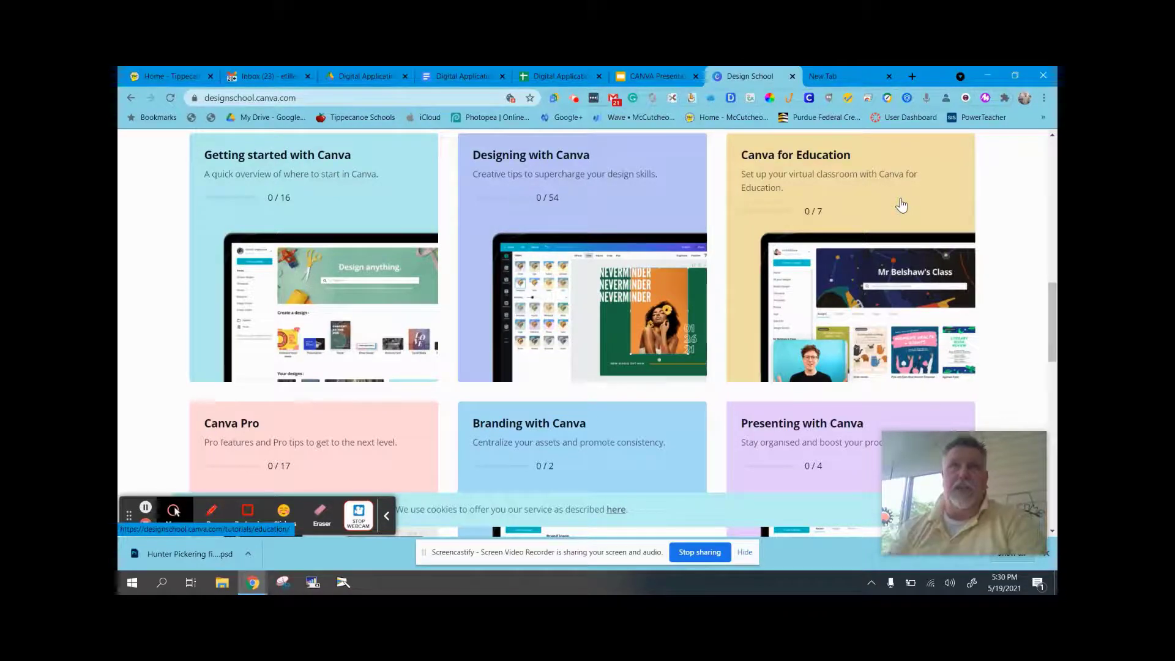
{"action": "scroll", "coordinate": [927, 248], "scroll_direction": "down", "scroll_amount": 2}
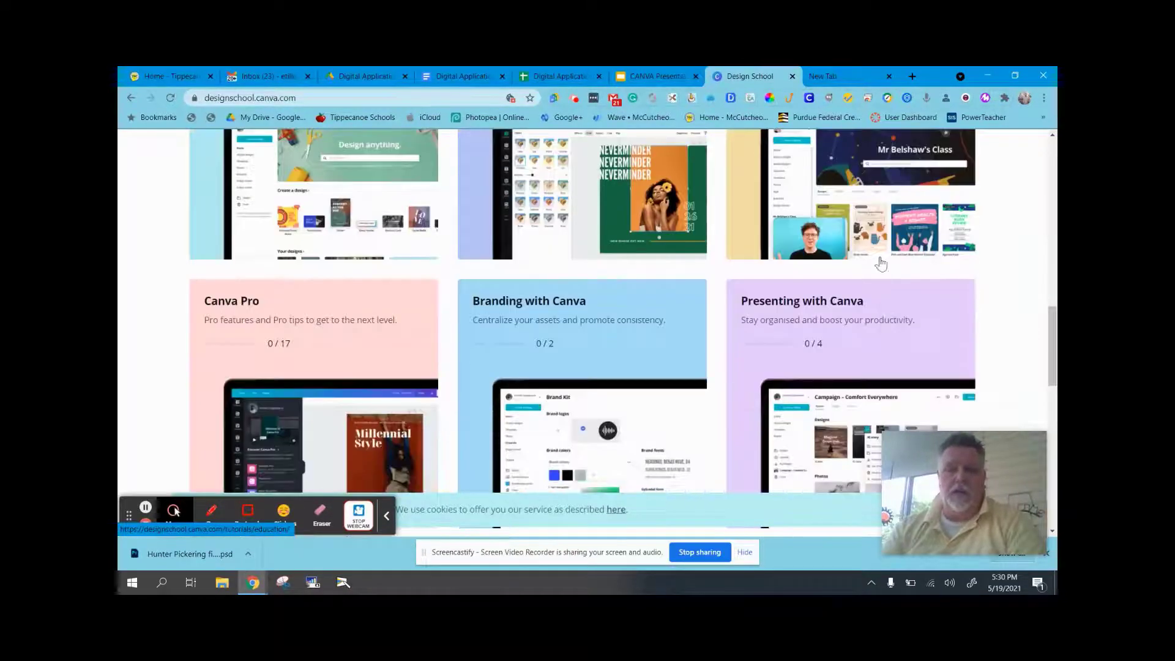
{"action": "scroll", "coordinate": [794, 341], "scroll_direction": "down", "scroll_amount": 1}
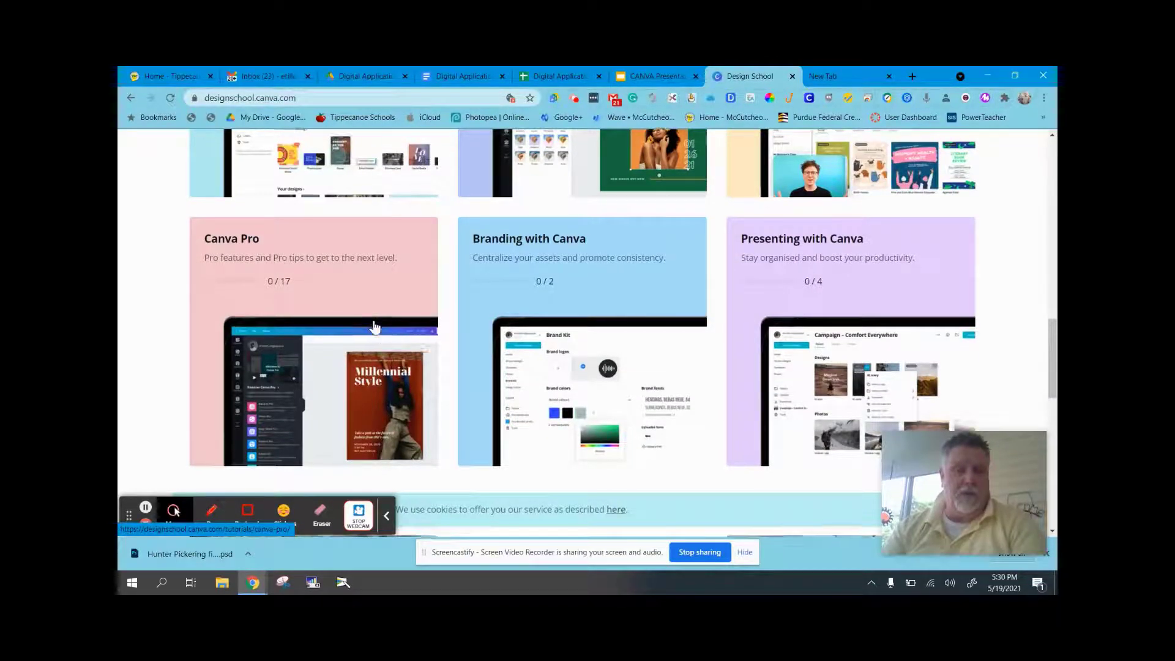
{"action": "scroll", "coordinate": [375, 328], "scroll_direction": "down", "scroll_amount": 2}
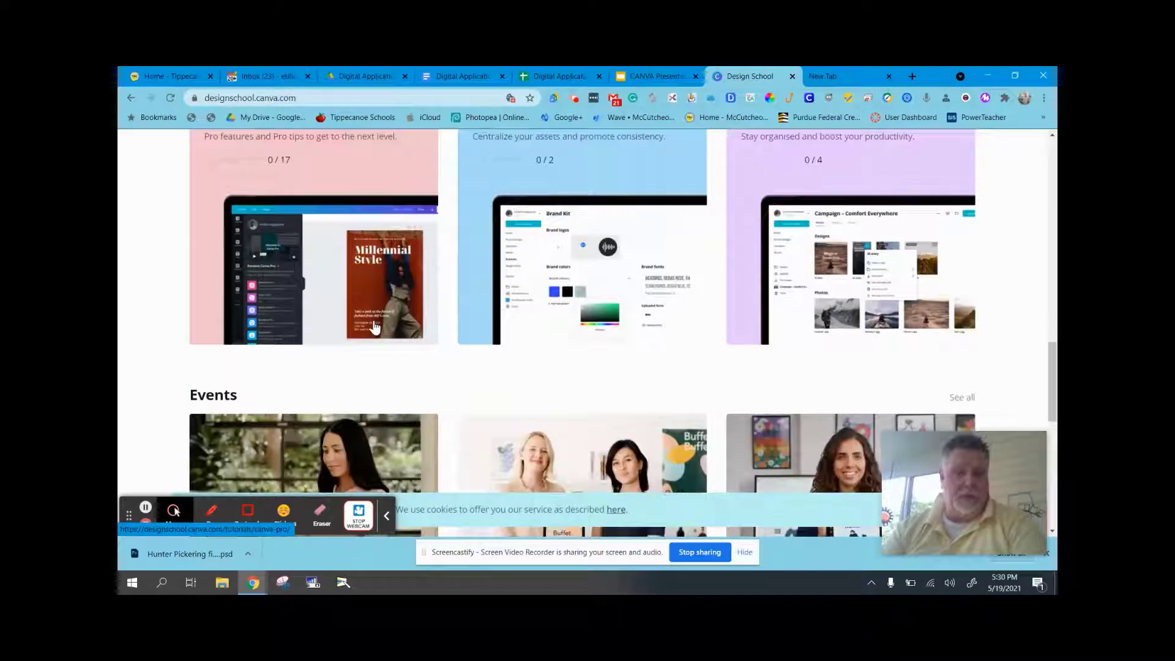
Look over the Design School events and open the Photo Editing link in the Explore group of the page footer
{"action": "scroll", "coordinate": [375, 327], "scroll_direction": "down", "scroll_amount": 3}
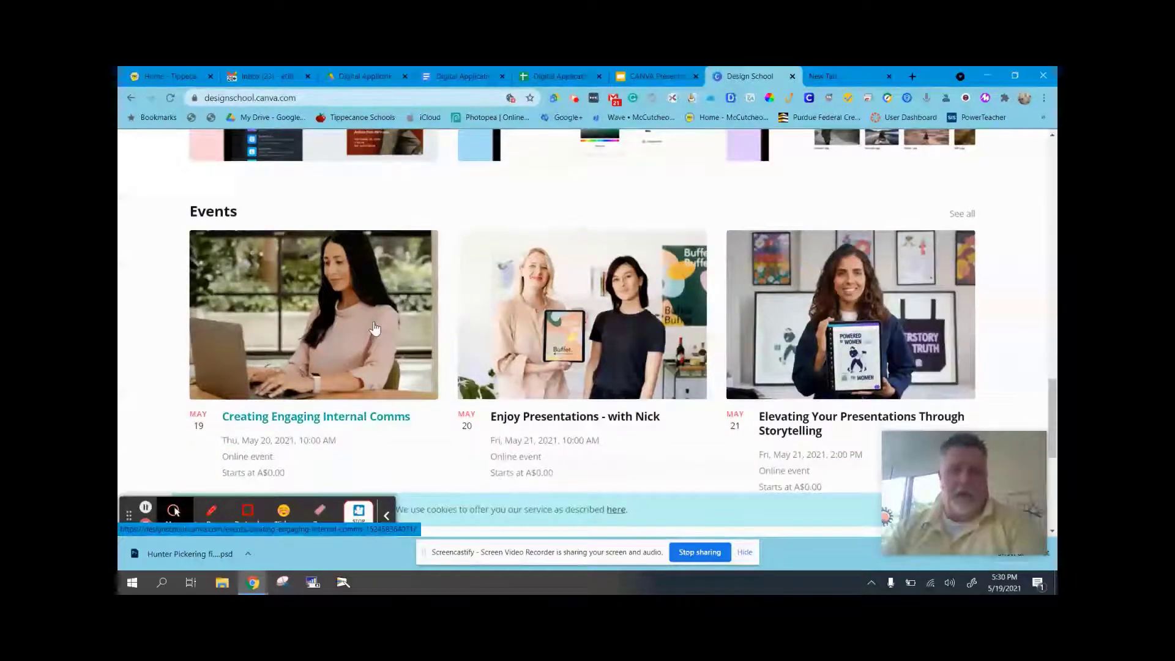
{"action": "scroll", "coordinate": [374, 329], "scroll_direction": "down", "scroll_amount": 2}
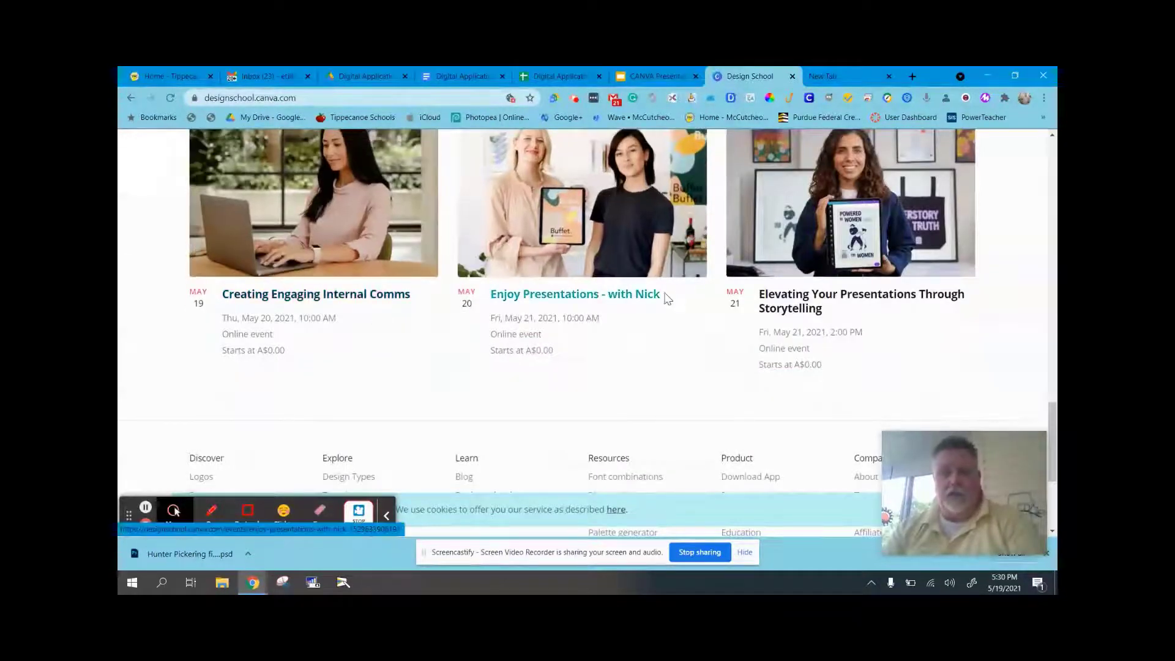
{"action": "scroll", "coordinate": [668, 296], "scroll_direction": "down", "scroll_amount": 1}
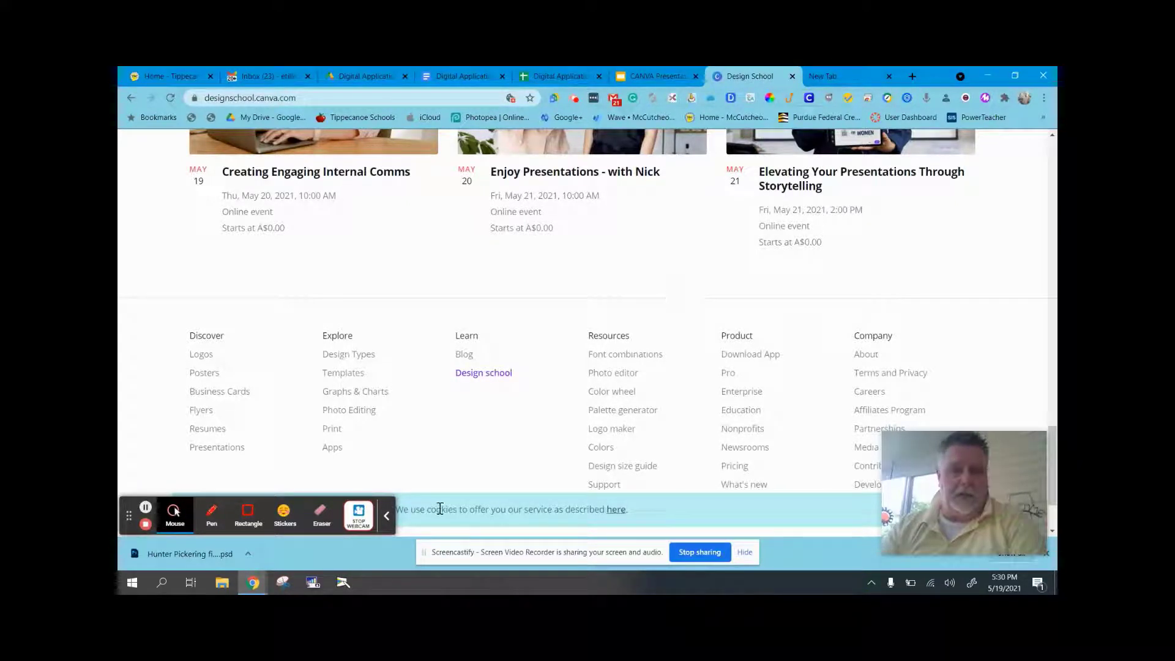
{"action": "left_click", "coordinate": [369, 411]}
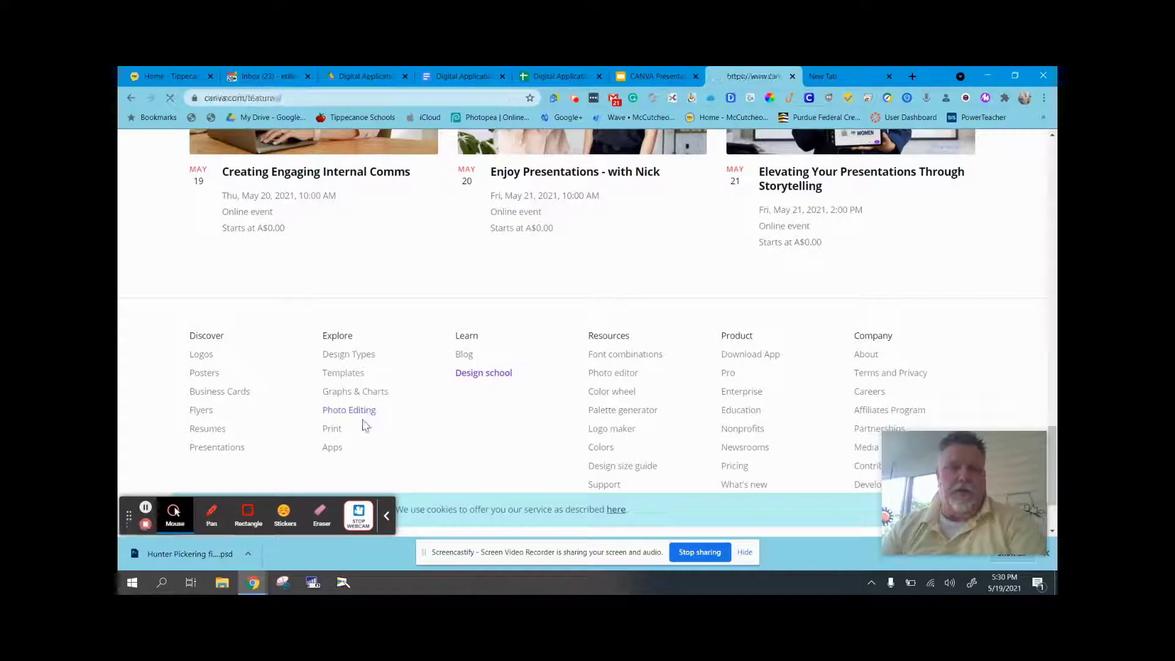
Look through the Canva features page, including Curved Text, Teams, Textures, Image Cropper, Speech Bubble and Add Text to Photo
{"action": "scroll", "coordinate": [710, 266], "scroll_direction": "down", "scroll_amount": 5}
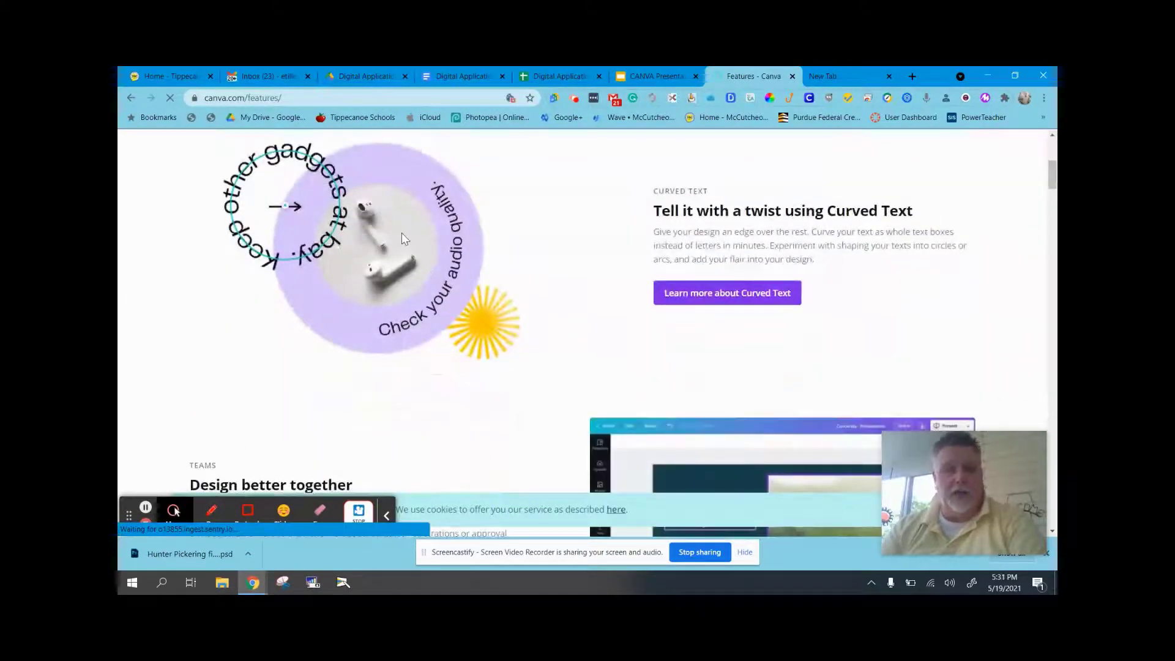
{"action": "scroll", "coordinate": [443, 223], "scroll_direction": "down", "scroll_amount": 3}
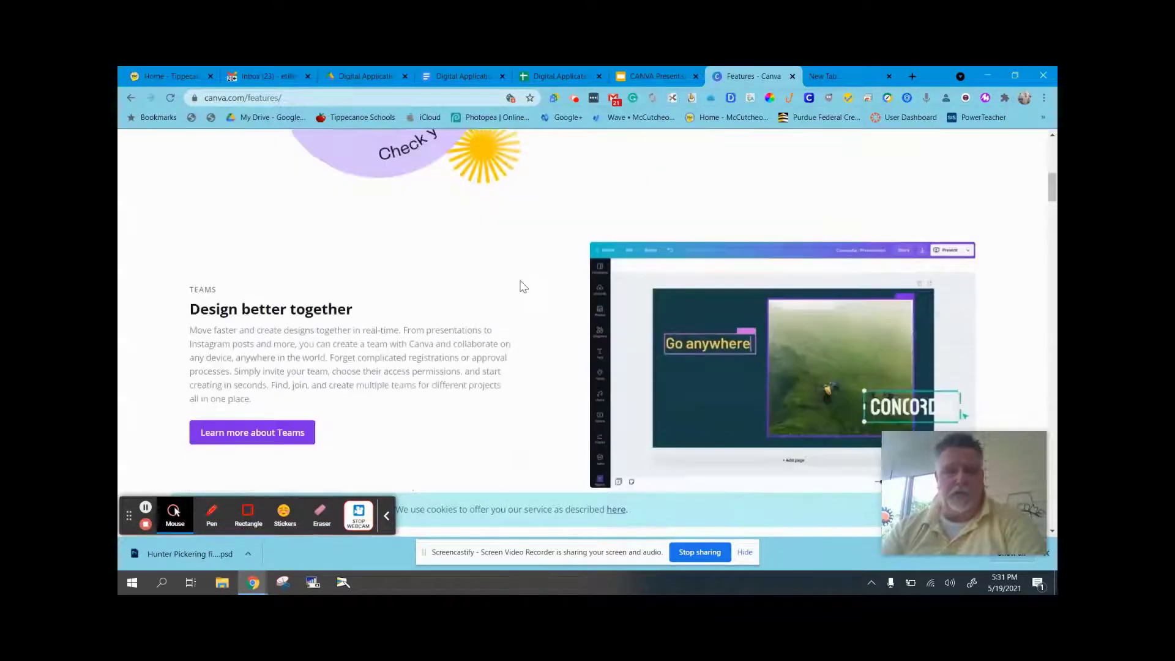
{"action": "scroll", "coordinate": [518, 288], "scroll_direction": "down", "scroll_amount": 2}
{"action": "scroll", "coordinate": [488, 312], "scroll_direction": "down", "scroll_amount": 3}
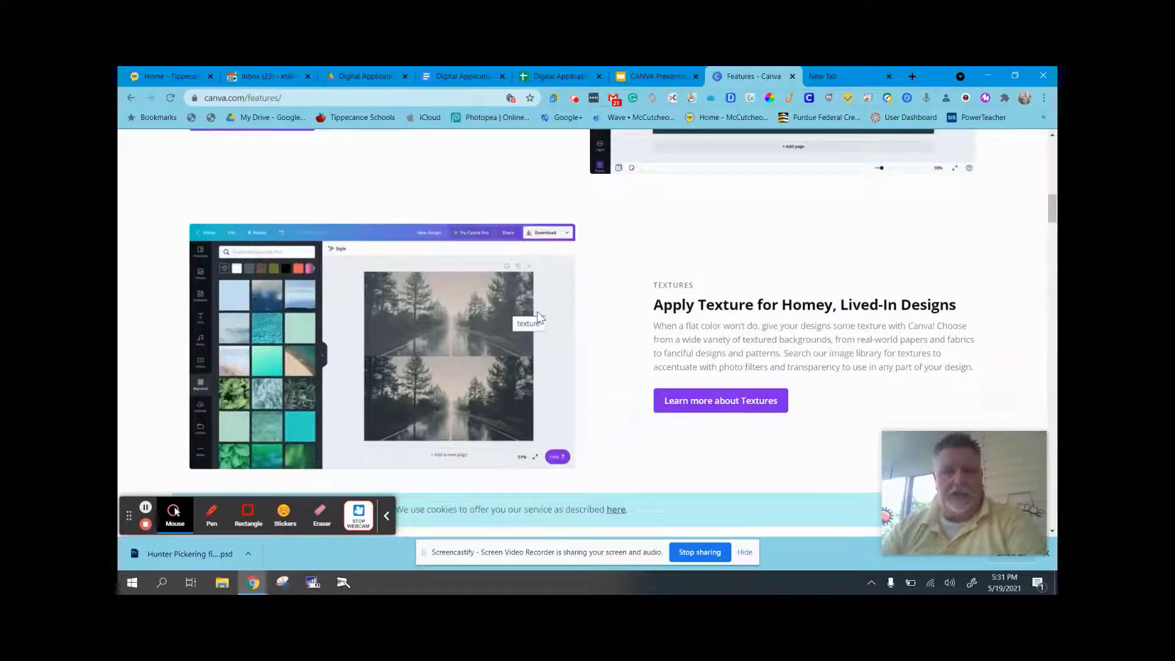
{"action": "scroll", "coordinate": [536, 315], "scroll_direction": "down", "scroll_amount": 3}
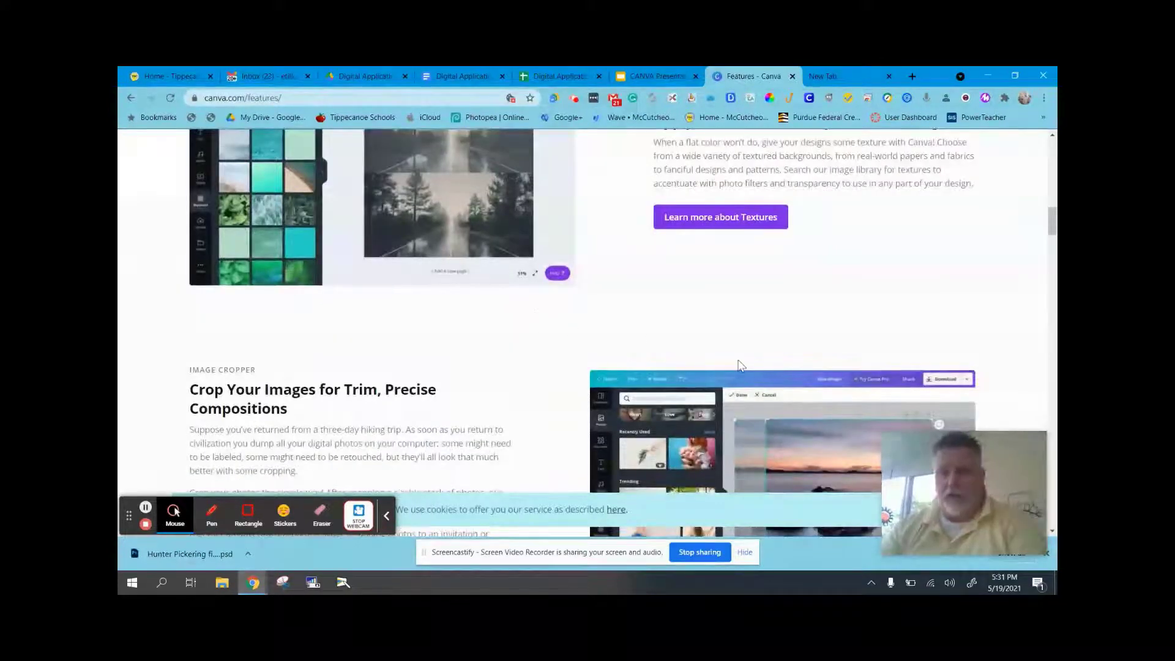
{"action": "scroll", "coordinate": [744, 361], "scroll_direction": "down", "scroll_amount": 3}
{"action": "scroll", "coordinate": [725, 361], "scroll_direction": "down", "scroll_amount": 3}
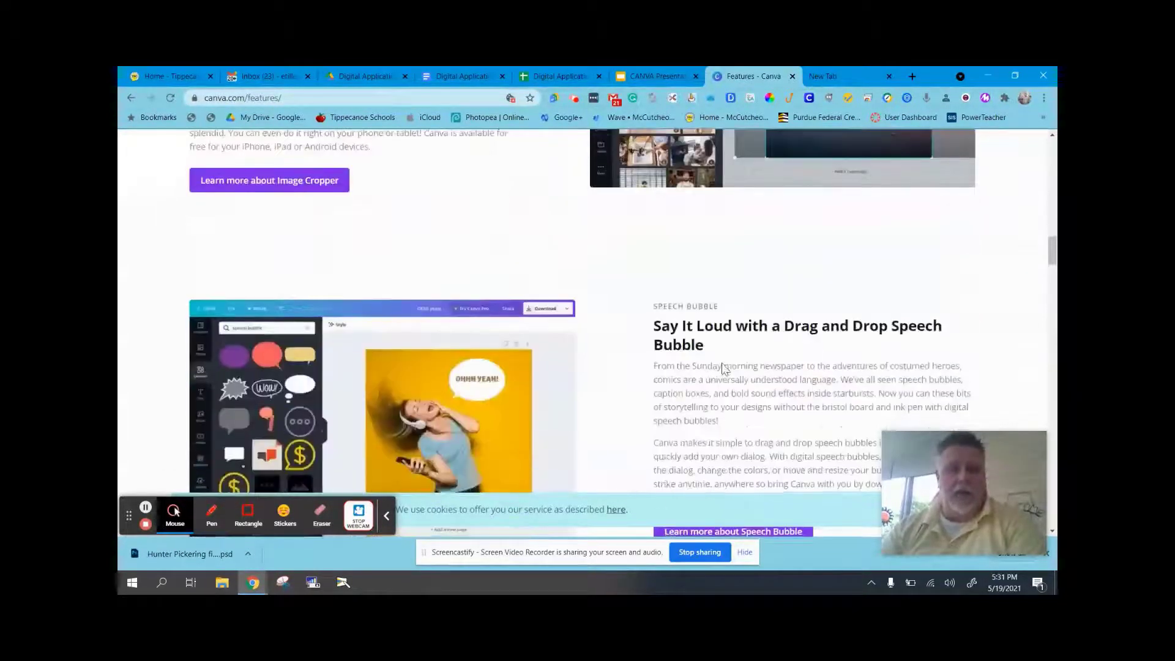
{"action": "scroll", "coordinate": [724, 368], "scroll_direction": "down", "scroll_amount": 1}
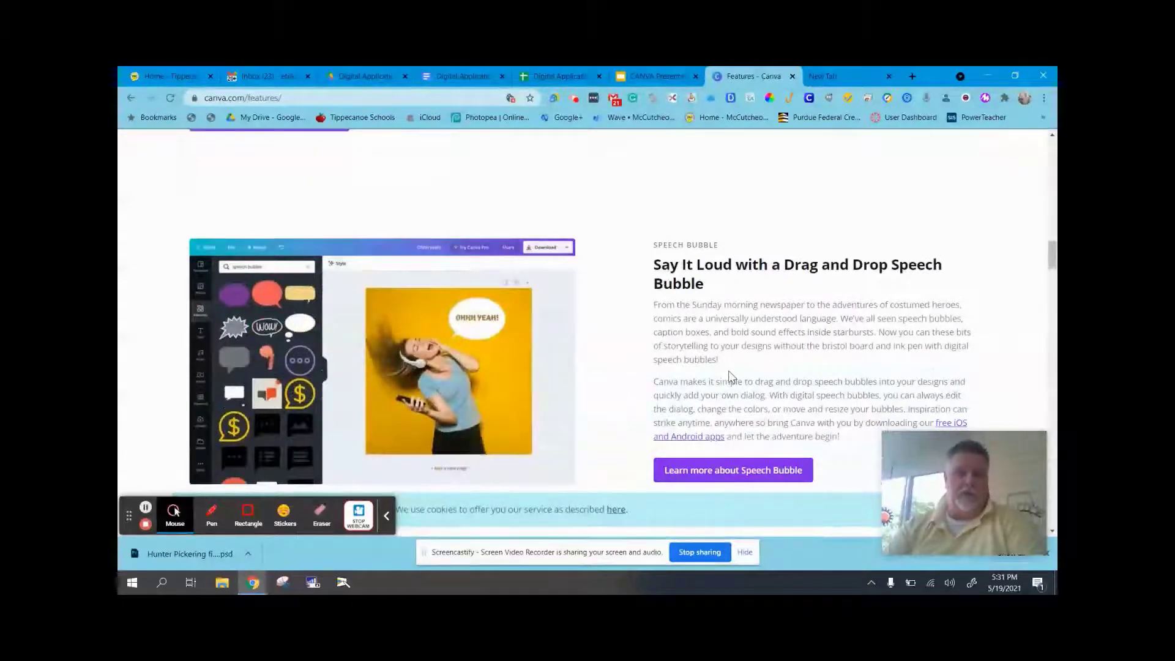
{"action": "scroll", "coordinate": [729, 376], "scroll_direction": "down", "scroll_amount": 1}
{"action": "scroll", "coordinate": [326, 346], "scroll_direction": "down", "scroll_amount": 6}
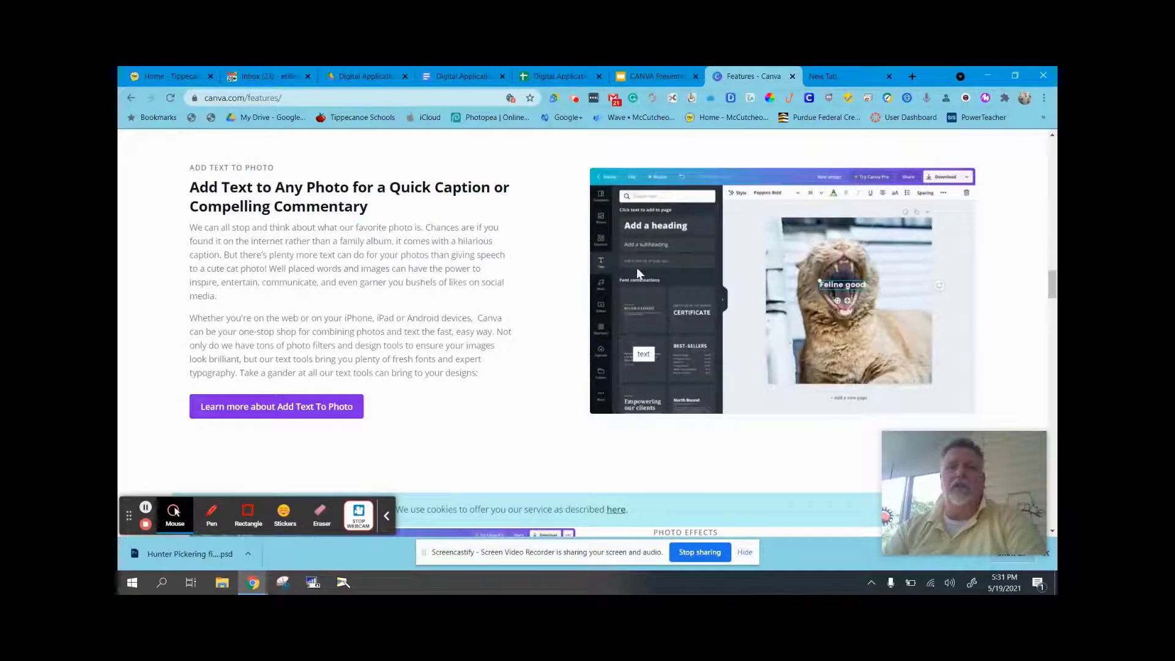
{"action": "scroll", "coordinate": [530, 225], "scroll_direction": "up", "scroll_amount": 20}
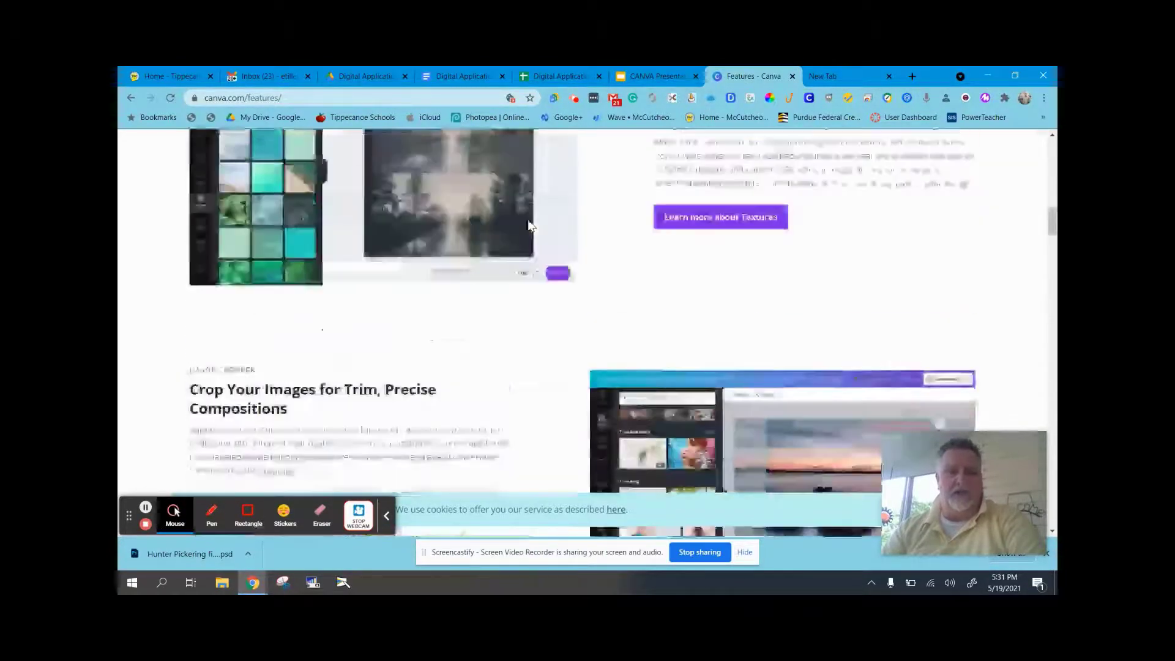
{"action": "scroll", "coordinate": [530, 225], "scroll_direction": "up", "scroll_amount": 5}
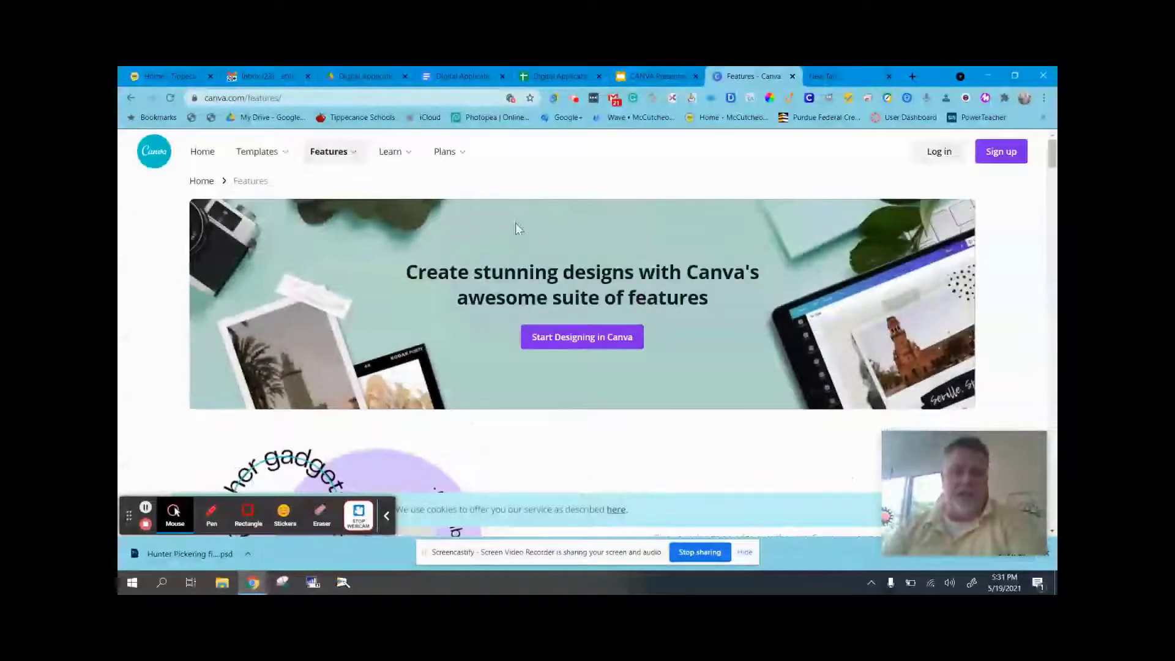
Log in to Canva from the features page and open the Graphics Classes team
{"action": "mouse_move", "coordinate": [444, 155]}
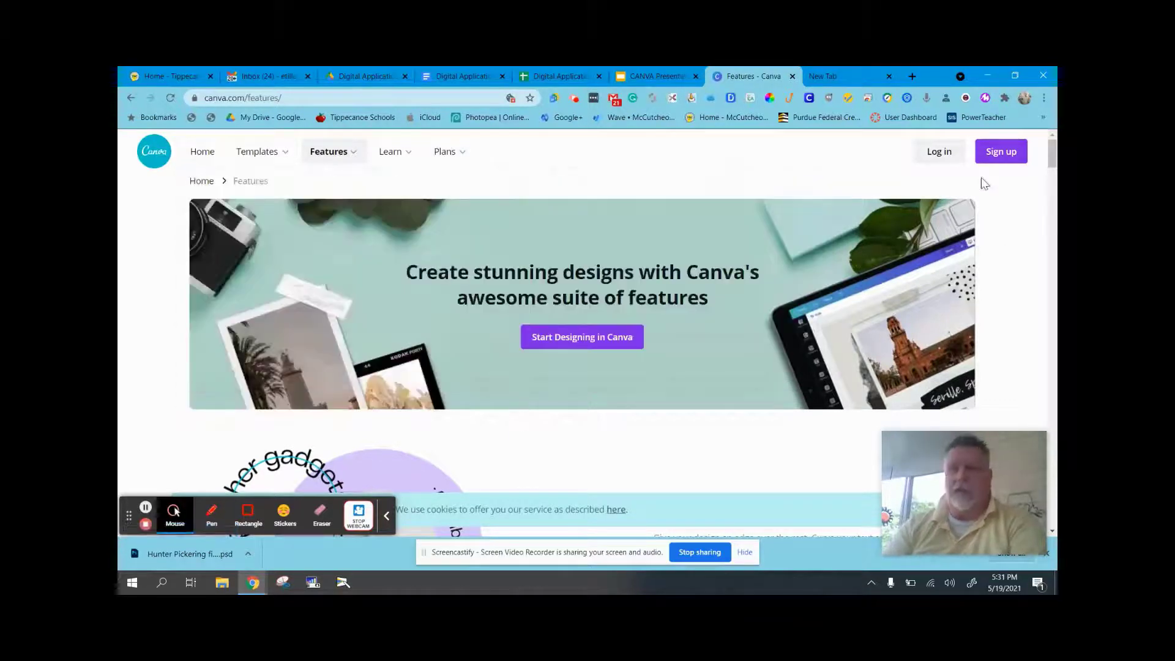
{"action": "left_click", "coordinate": [939, 158]}
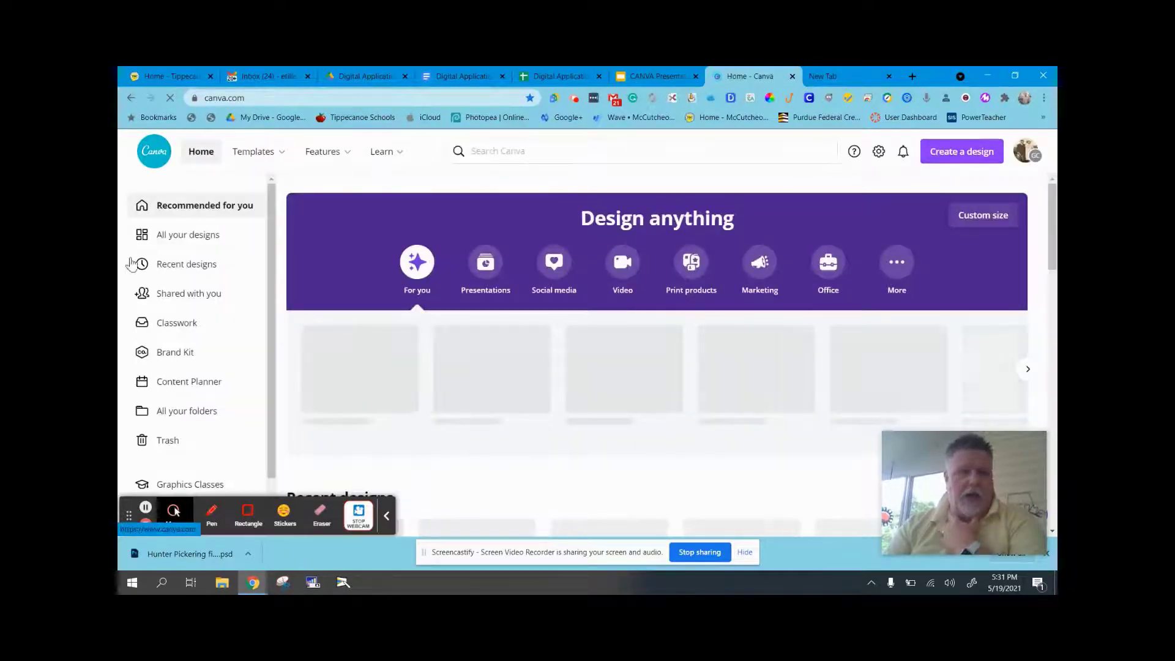
{"action": "scroll", "coordinate": [186, 382], "scroll_direction": "down", "scroll_amount": 1}
{"action": "scroll", "coordinate": [187, 383], "scroll_direction": "down", "scroll_amount": 3}
{"action": "left_click", "coordinate": [191, 388]}
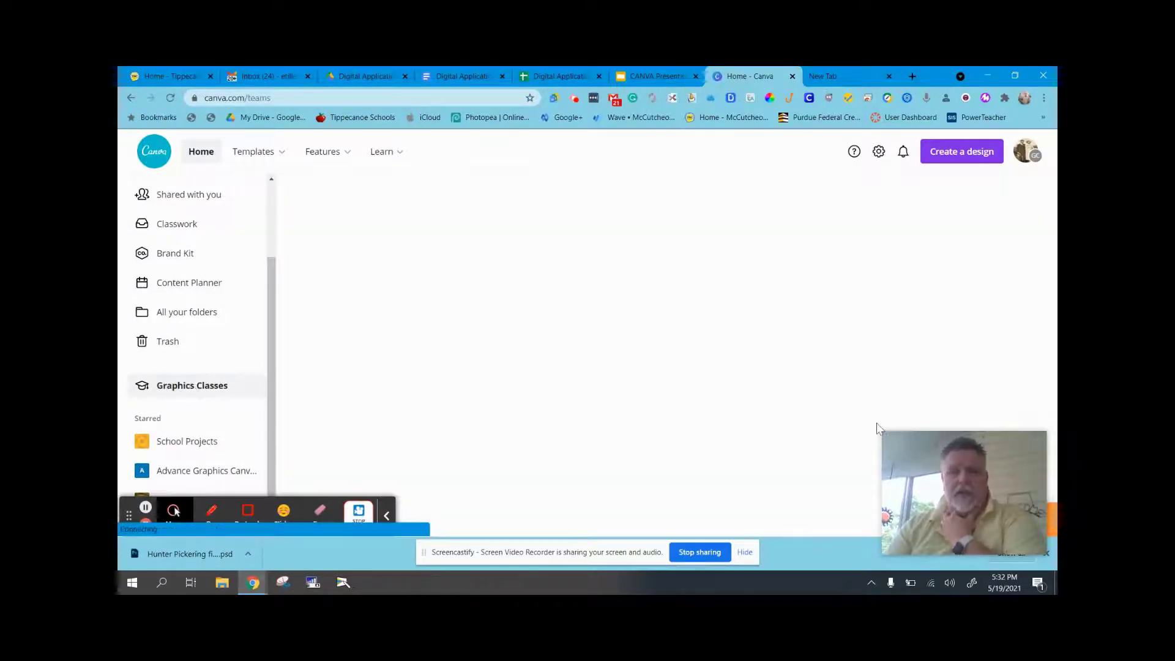
{"action": "left_click", "coordinate": [388, 519]}
{"action": "scroll", "coordinate": [569, 456], "scroll_direction": "down", "scroll_amount": 2}
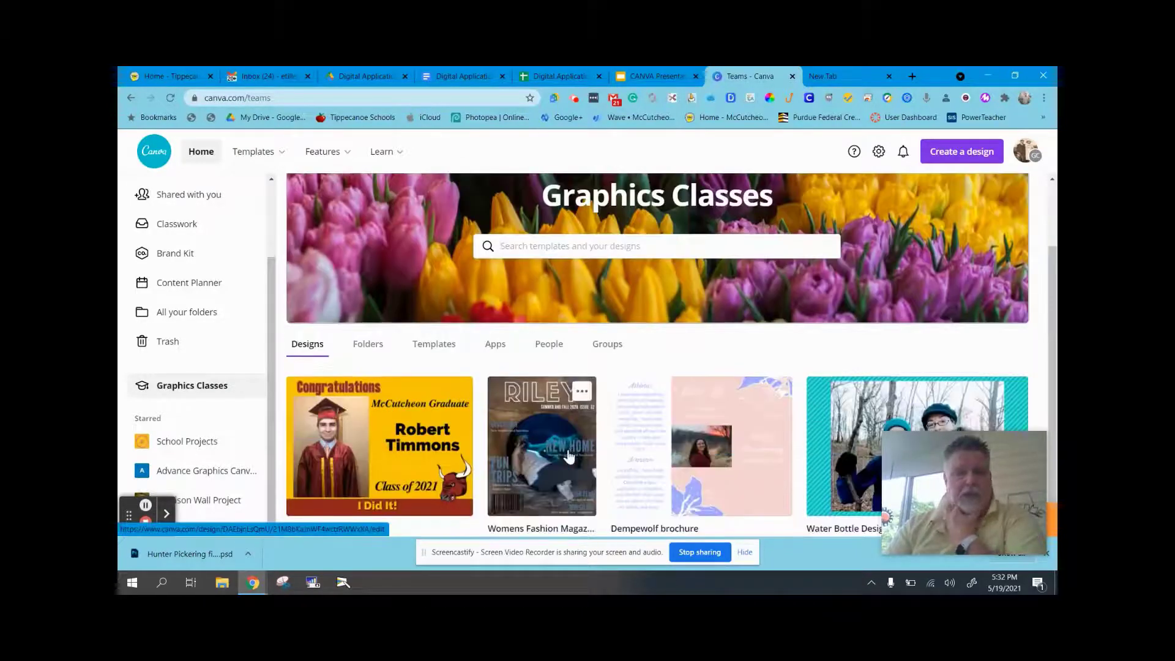
Open the class's people page and check the Teacher and Student role options for an e-mail invitation
{"action": "left_click", "coordinate": [547, 346]}
{"action": "scroll", "coordinate": [544, 387], "scroll_direction": "down", "scroll_amount": 5}
{"action": "scroll", "coordinate": [539, 387], "scroll_direction": "down", "scroll_amount": 4}
{"action": "scroll", "coordinate": [526, 367], "scroll_direction": "up", "scroll_amount": 1}
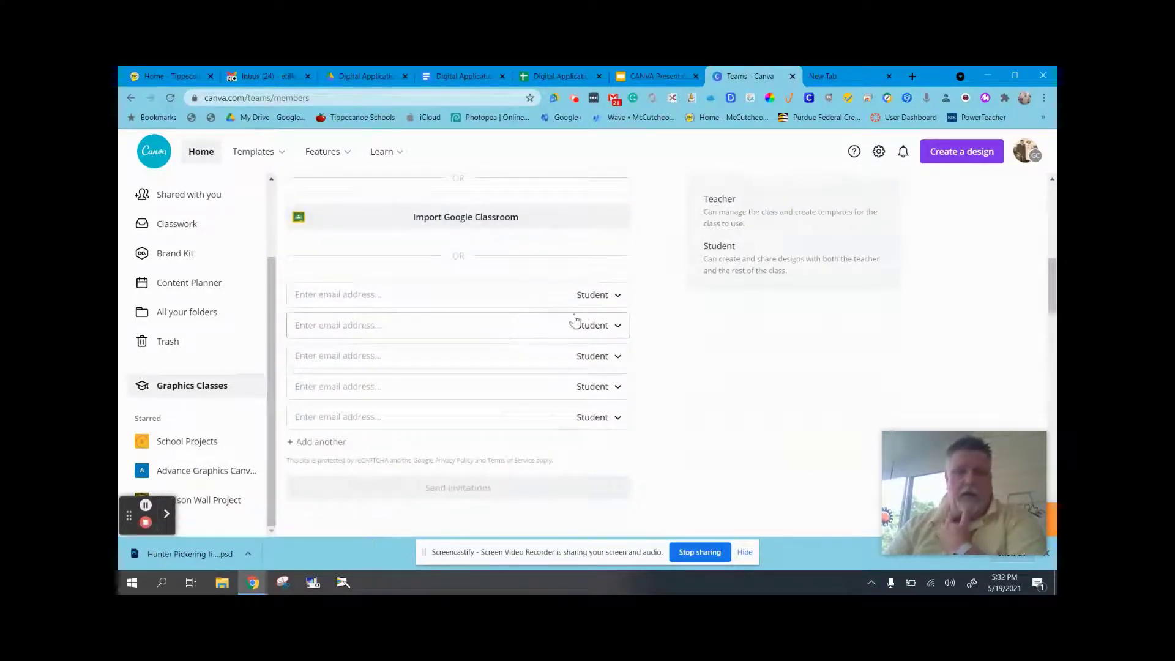
{"action": "left_click", "coordinate": [603, 299]}
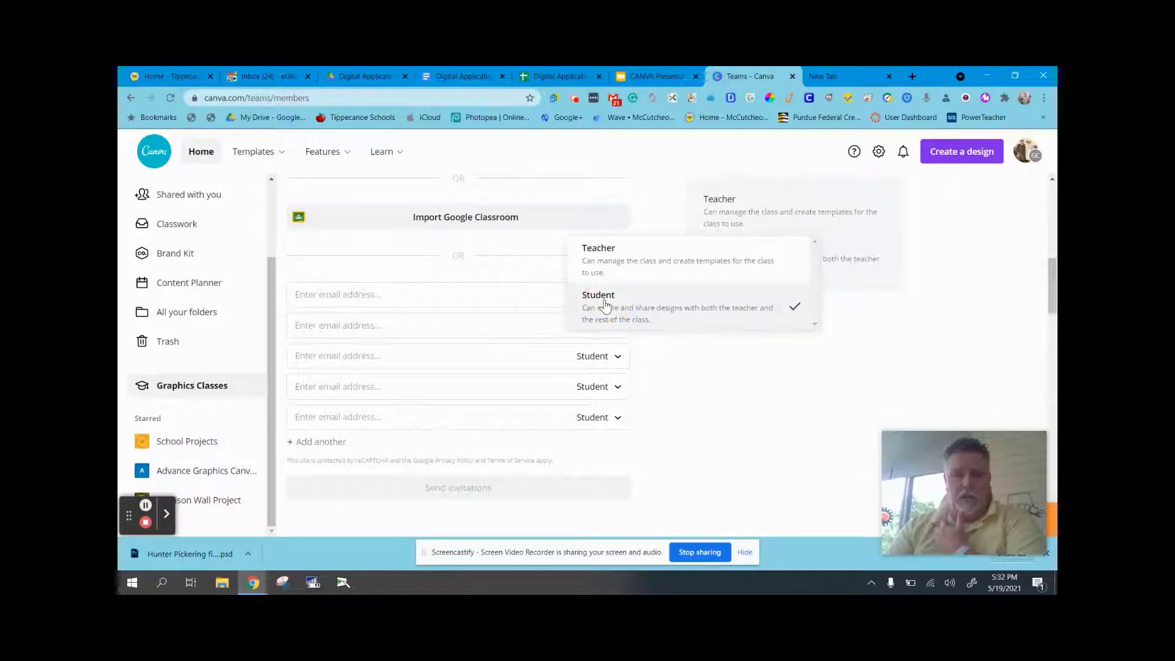
{"action": "left_click", "coordinate": [728, 387]}
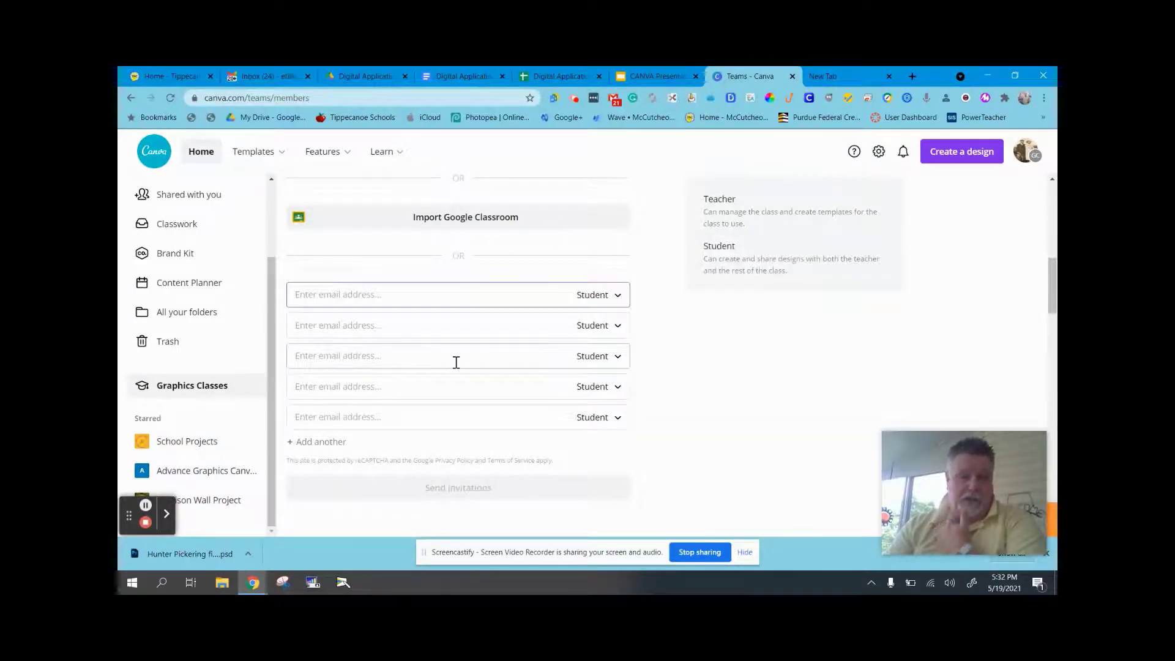
Look through the list of class members and their roles
{"action": "scroll", "coordinate": [454, 362], "scroll_direction": "down", "scroll_amount": 3}
{"action": "scroll", "coordinate": [456, 363], "scroll_direction": "down", "scroll_amount": 12}
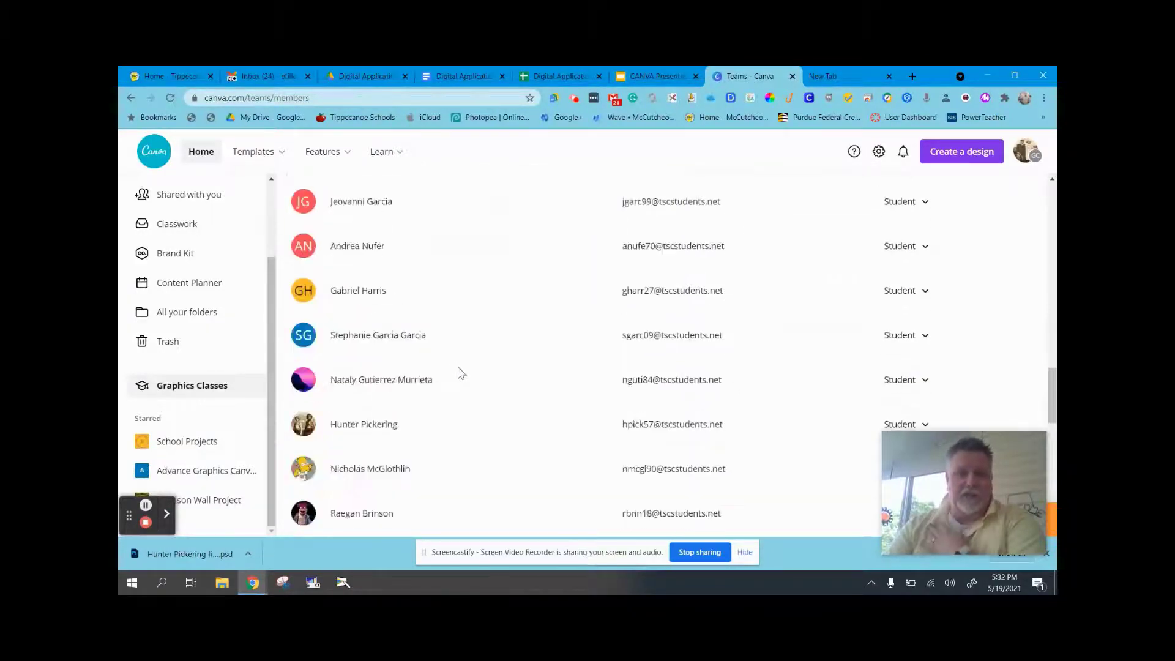
{"action": "scroll", "coordinate": [459, 372], "scroll_direction": "down", "scroll_amount": 8}
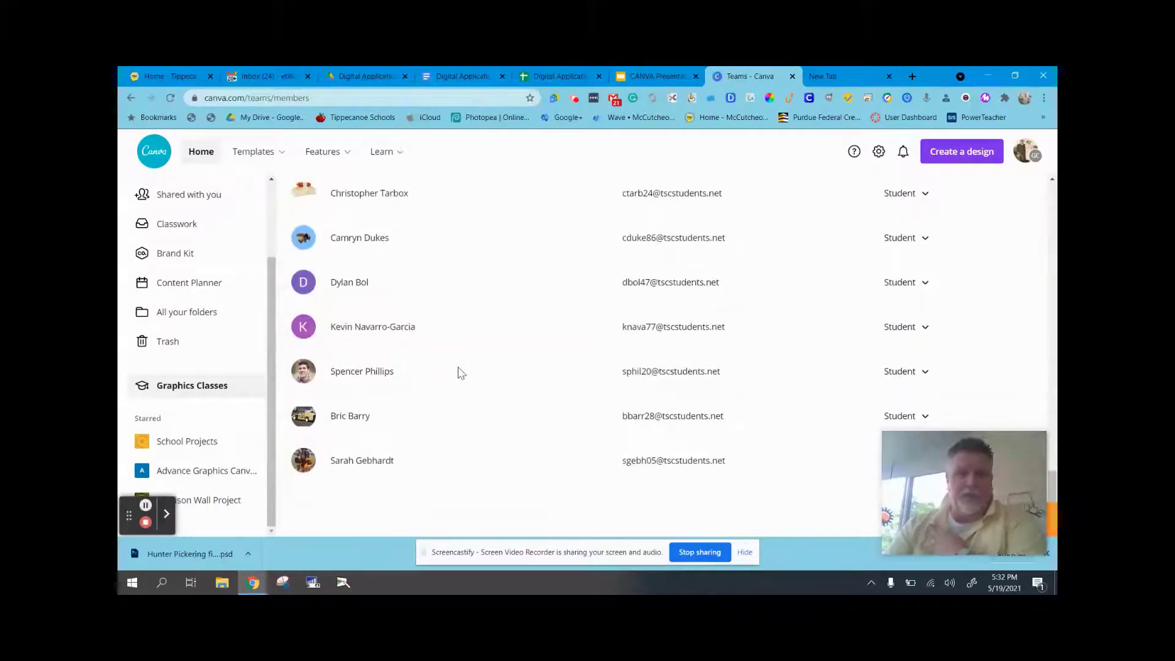
{"action": "scroll", "coordinate": [453, 369], "scroll_direction": "up", "scroll_amount": 7}
{"action": "scroll", "coordinate": [445, 366], "scroll_direction": "up", "scroll_amount": 5}
Open the recent designs and browse the examples, such as yard signs, banners, brochures, magazine covers, posters and tickets
{"action": "scroll", "coordinate": [227, 349], "scroll_direction": "up", "scroll_amount": 2}
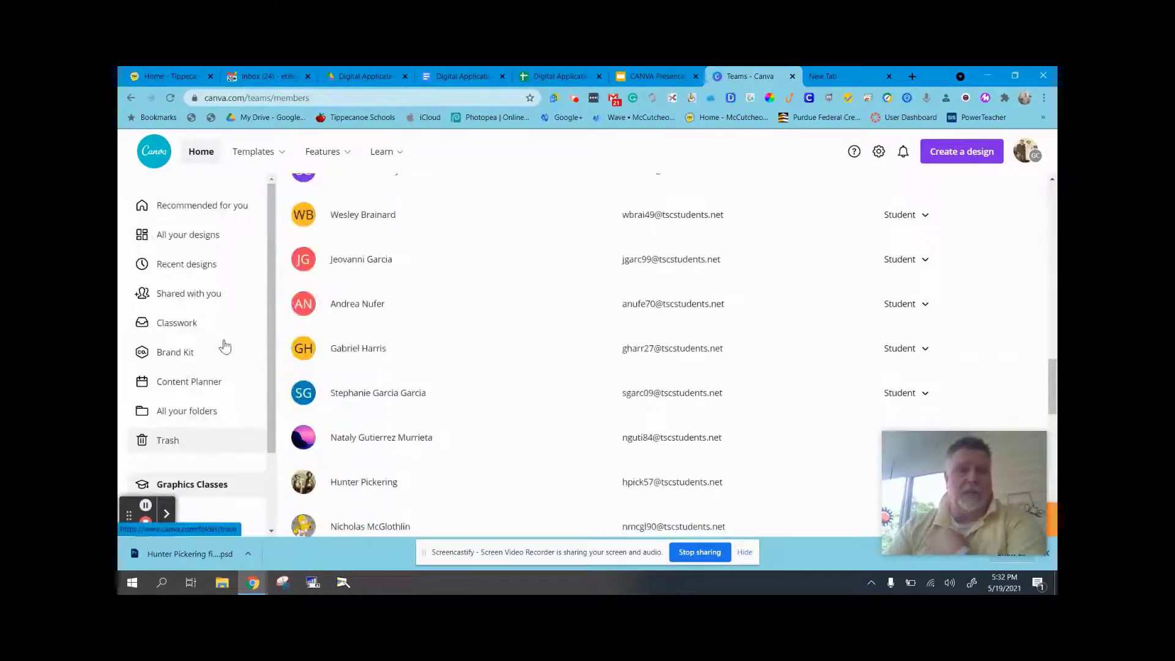
{"action": "left_click", "coordinate": [201, 267]}
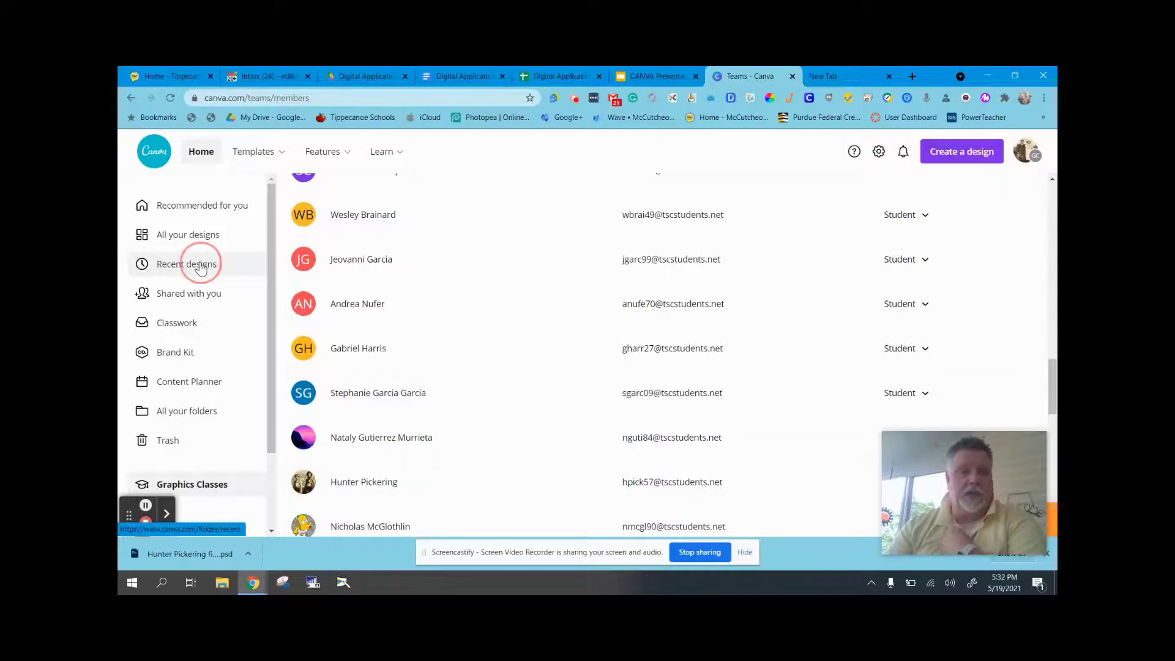
{"action": "scroll", "coordinate": [552, 306], "scroll_direction": "down", "scroll_amount": 3}
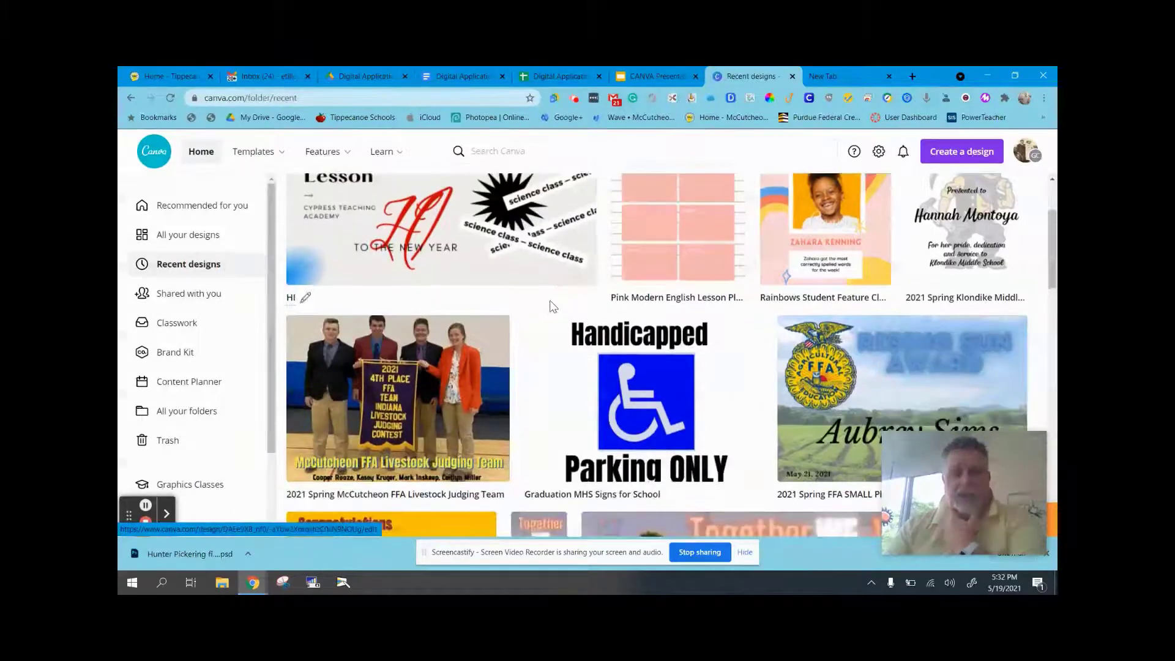
{"action": "scroll", "coordinate": [553, 306], "scroll_direction": "down", "scroll_amount": 3}
{"action": "scroll", "coordinate": [698, 315], "scroll_direction": "down", "scroll_amount": 4}
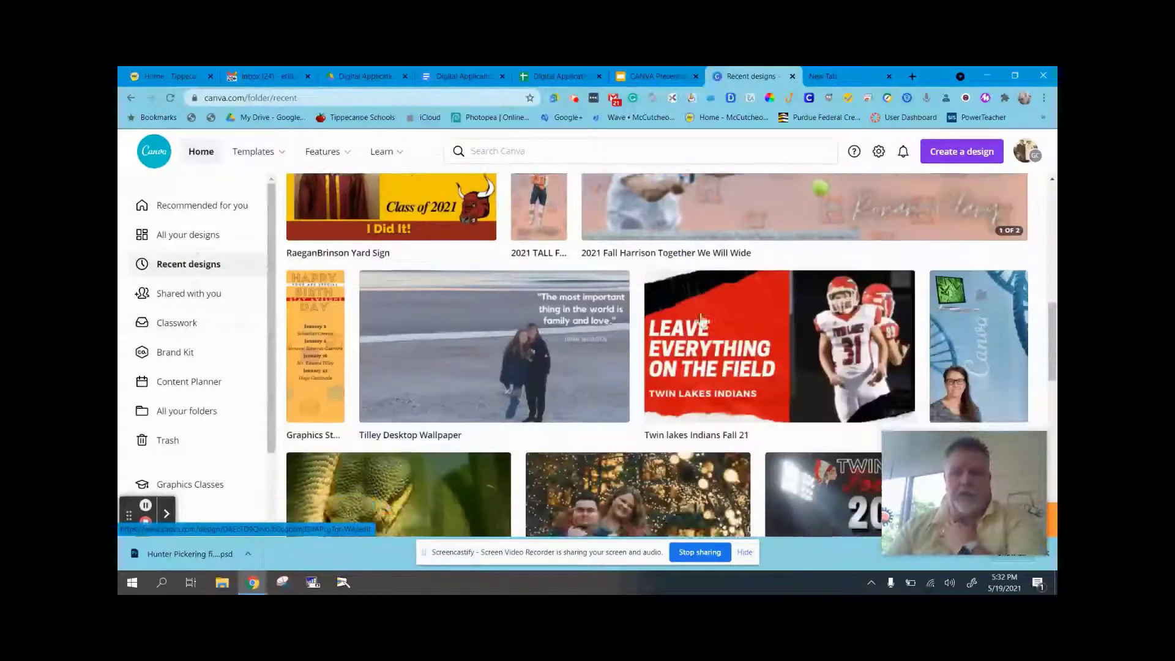
{"action": "scroll", "coordinate": [701, 318], "scroll_direction": "down", "scroll_amount": 8}
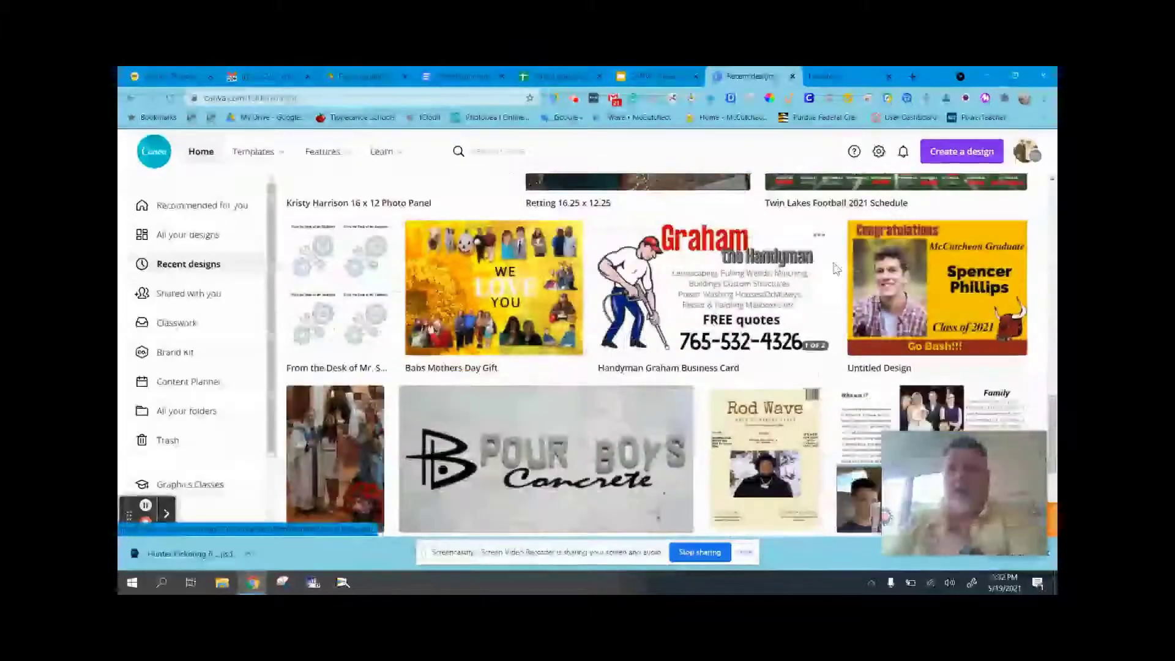
{"action": "scroll", "coordinate": [513, 317], "scroll_direction": "down", "scroll_amount": 3}
{"action": "scroll", "coordinate": [513, 317], "scroll_direction": "down", "scroll_amount": 3}
{"action": "scroll", "coordinate": [734, 288], "scroll_direction": "up", "scroll_amount": 2}
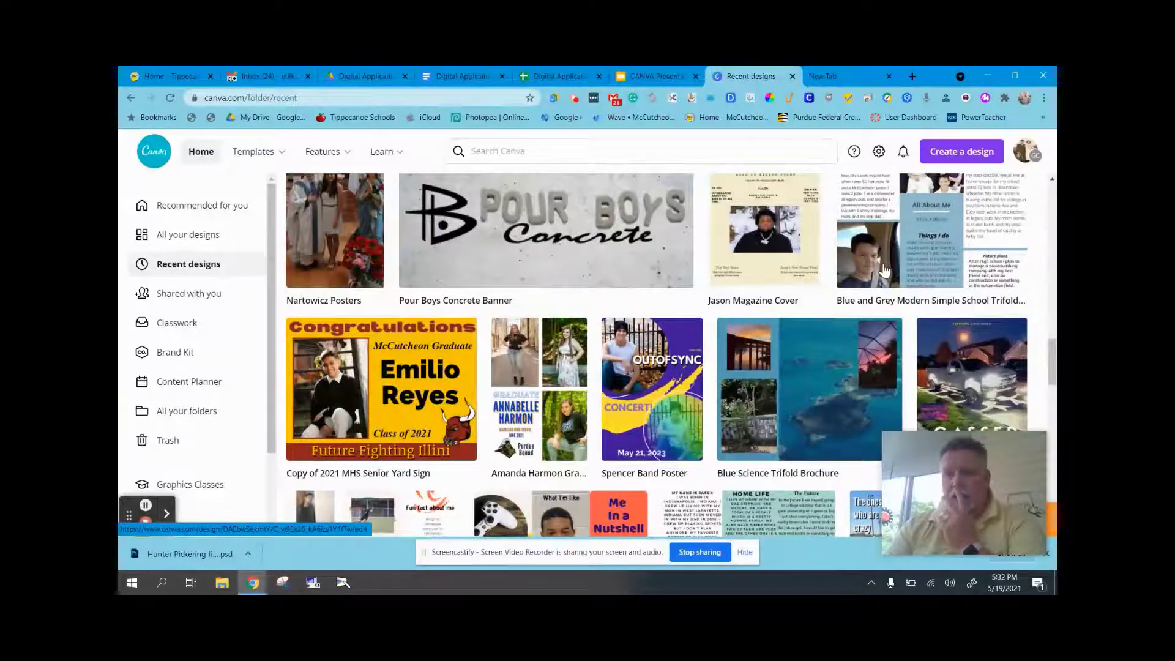
{"action": "scroll", "coordinate": [509, 258], "scroll_direction": "up", "scroll_amount": 1}
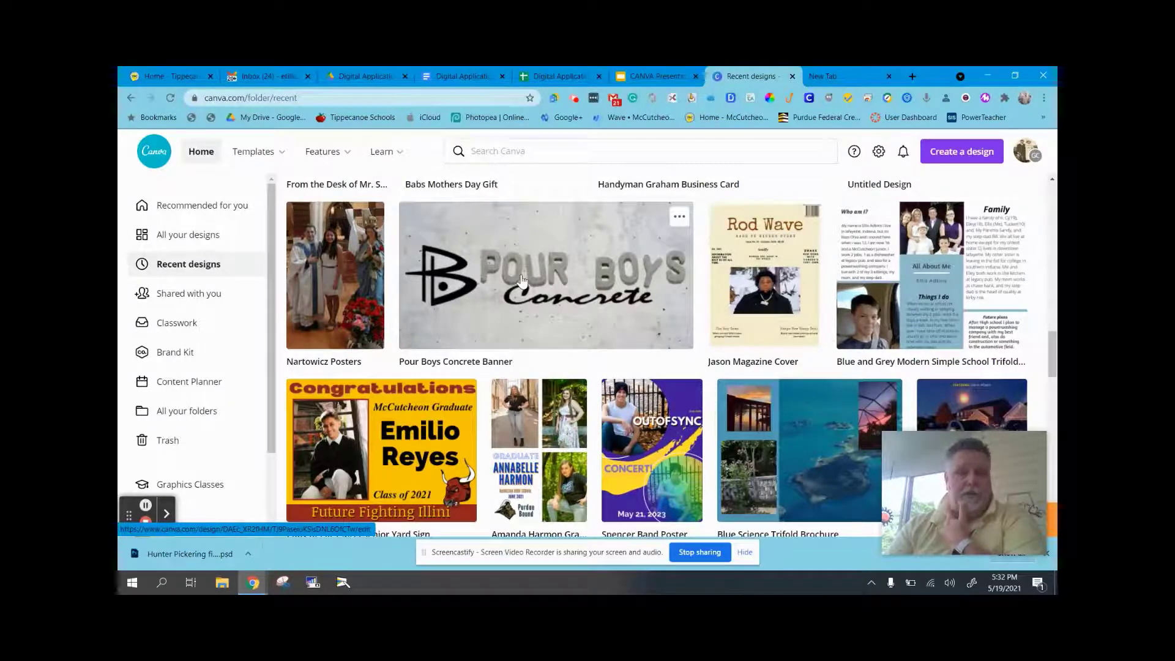
{"action": "scroll", "coordinate": [522, 281], "scroll_direction": "down", "scroll_amount": 3}
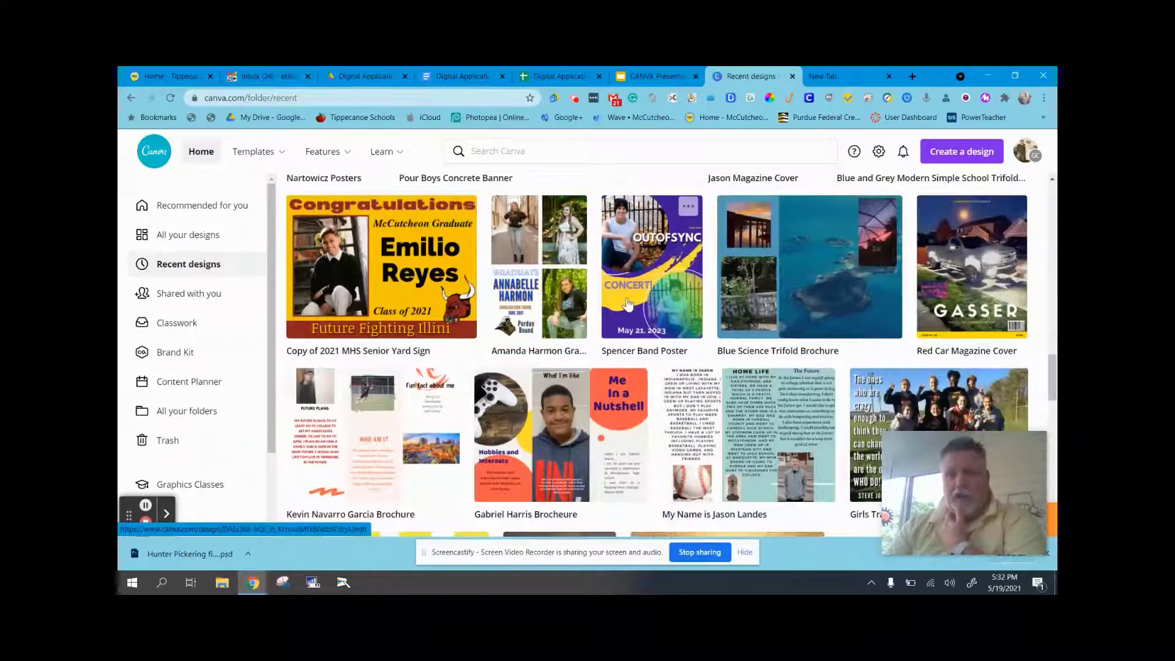
{"action": "scroll", "coordinate": [627, 302], "scroll_direction": "down", "scroll_amount": 5}
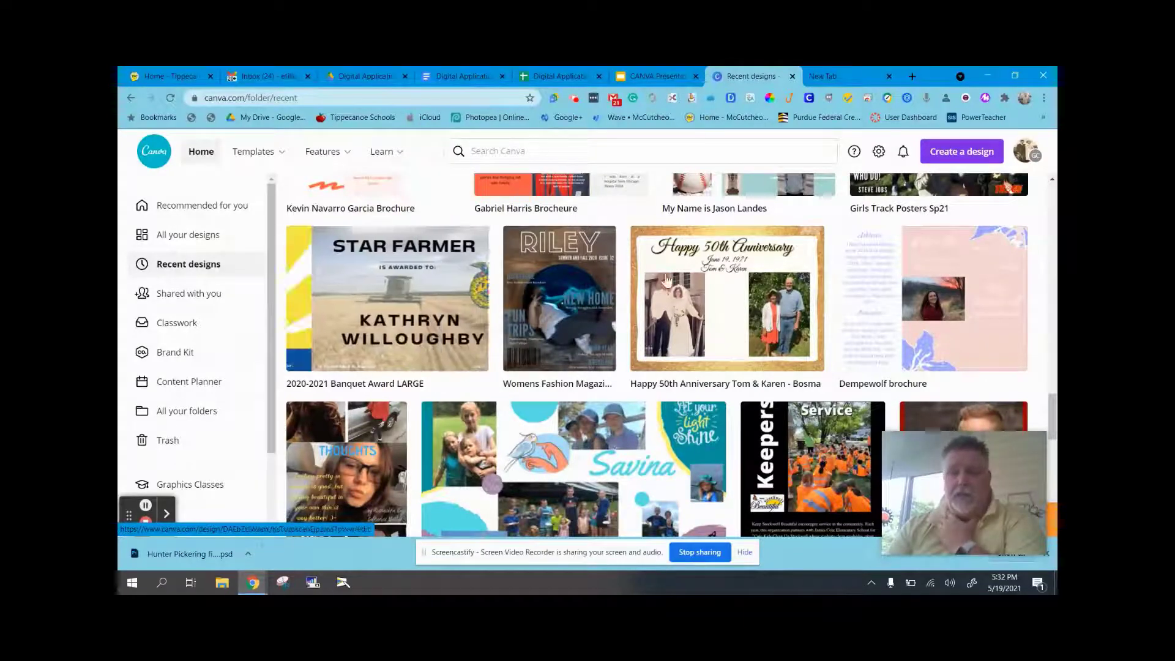
{"action": "scroll", "coordinate": [668, 285], "scroll_direction": "down", "scroll_amount": 3}
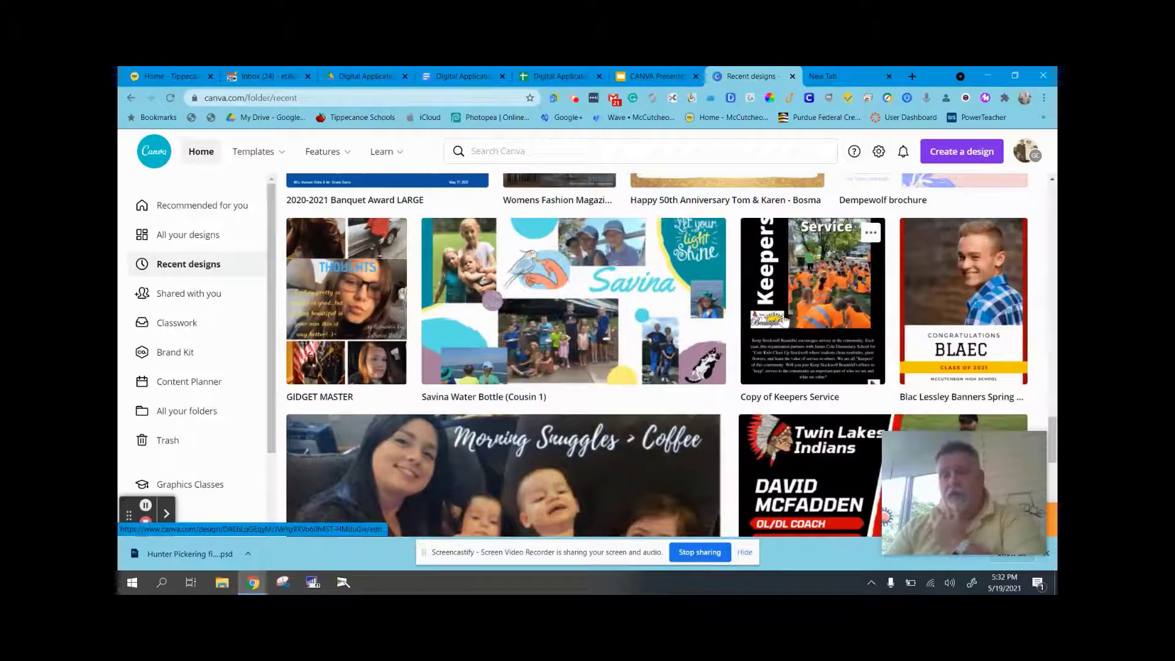
{"action": "scroll", "coordinate": [612, 354], "scroll_direction": "down", "scroll_amount": 3}
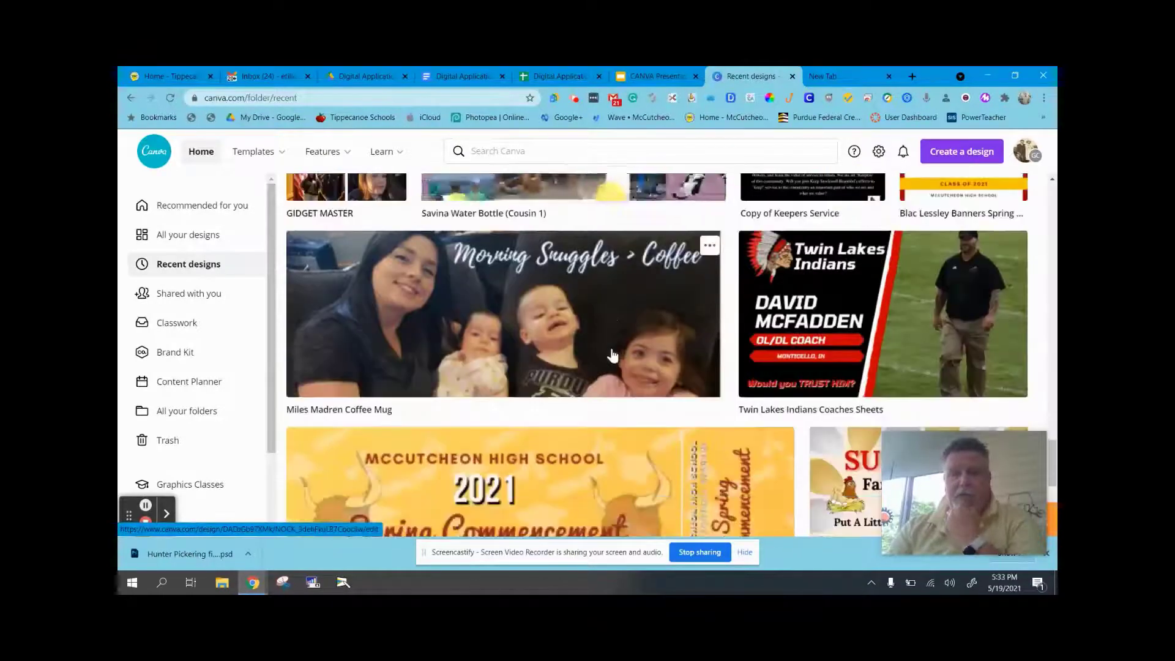
{"action": "scroll", "coordinate": [660, 322], "scroll_direction": "down", "scroll_amount": 5}
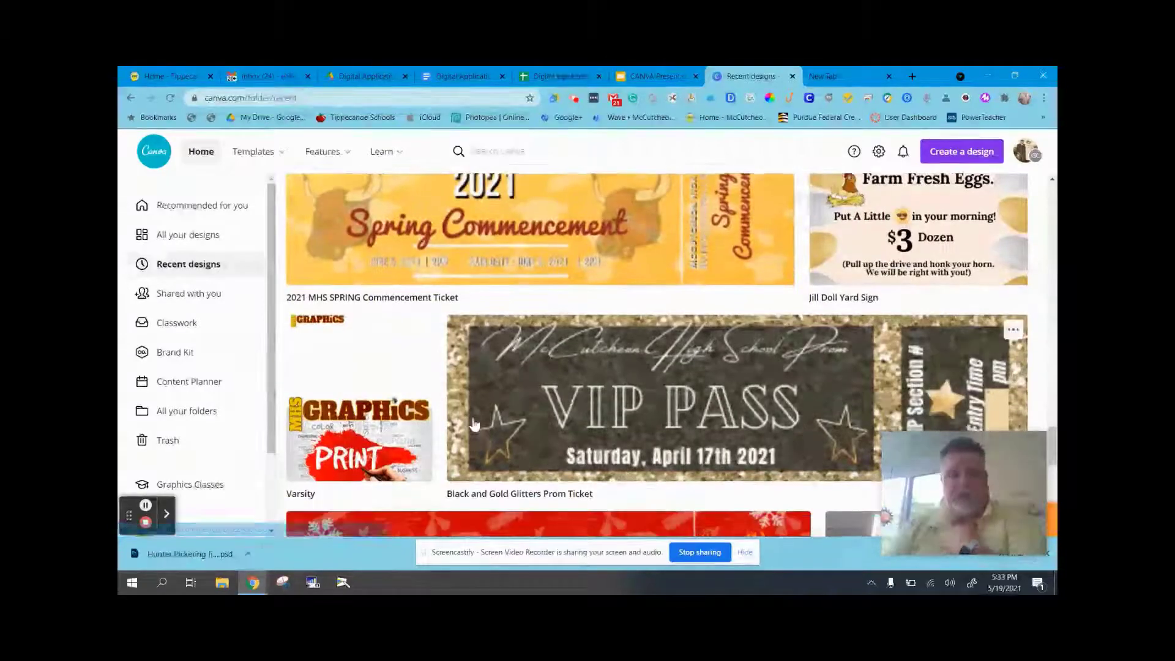
{"action": "scroll", "coordinate": [808, 277], "scroll_direction": "down", "scroll_amount": 5}
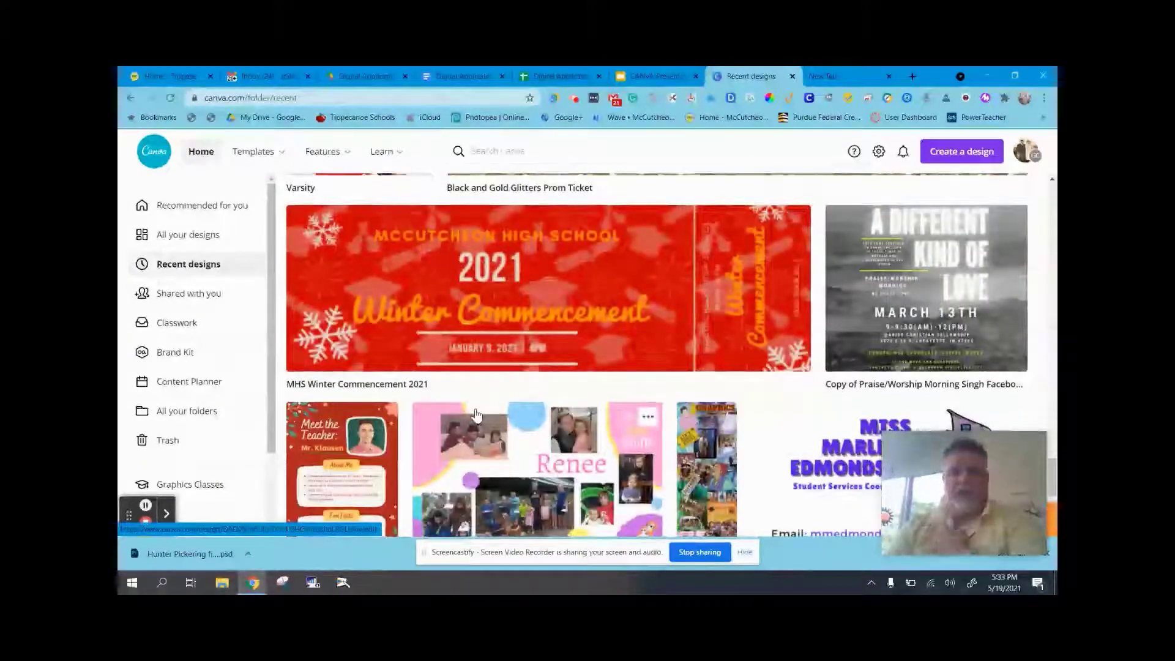
Browse back through the recent designs and open the Twin Lakes Football 2021 Schedule design
{"action": "scroll", "coordinate": [553, 396], "scroll_direction": "up", "scroll_amount": 5}
{"action": "scroll", "coordinate": [553, 396], "scroll_direction": "up", "scroll_amount": 15}
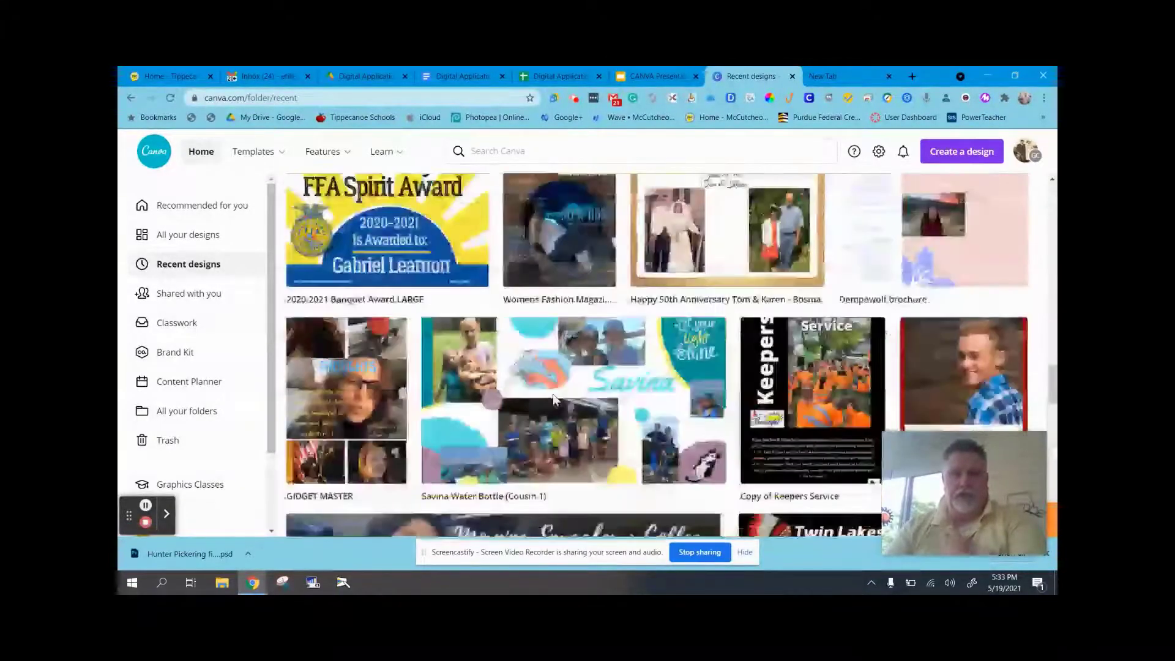
{"action": "scroll", "coordinate": [554, 399], "scroll_direction": "down", "scroll_amount": 10}
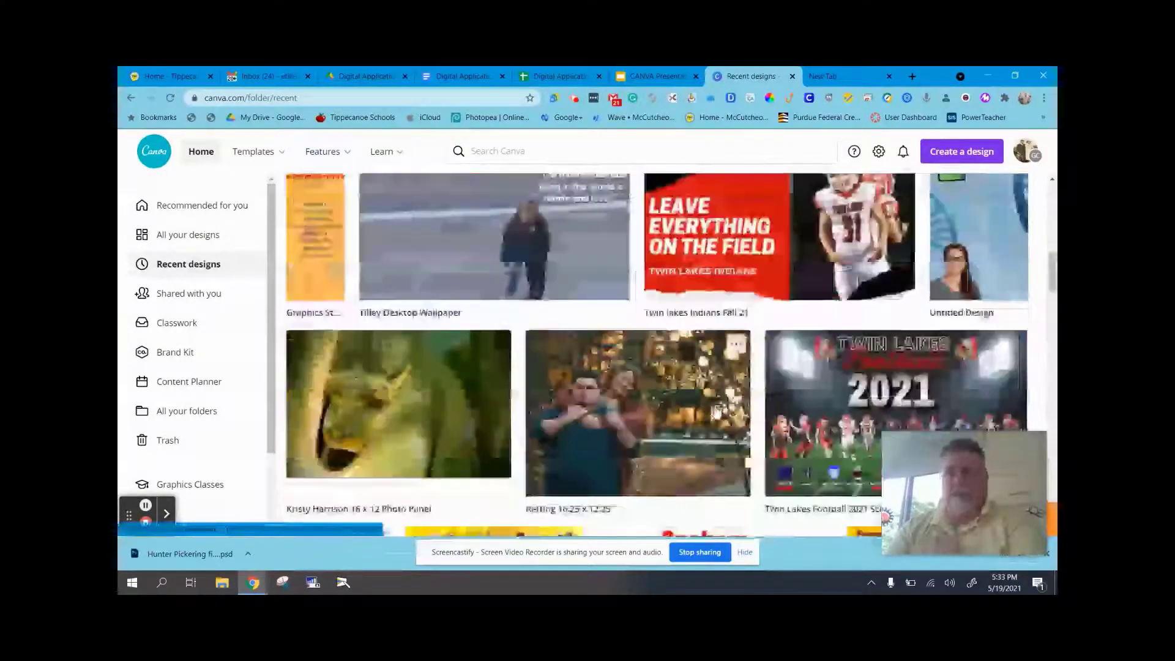
{"action": "left_click", "coordinate": [843, 223]}
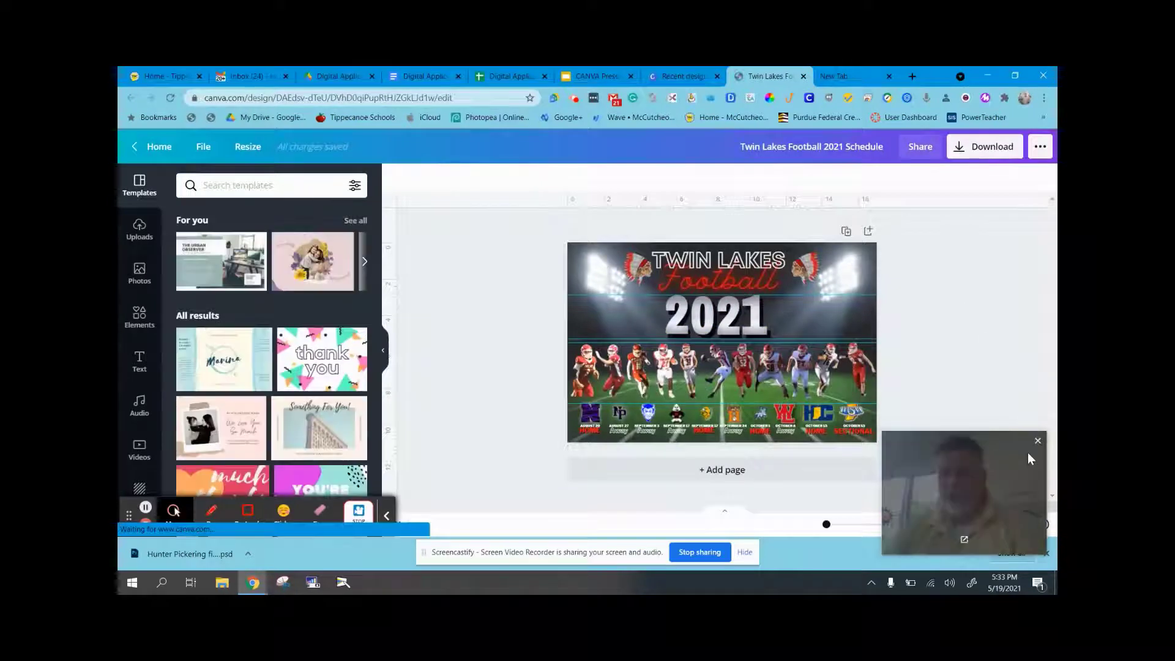
Enlarge the football schedule to 55% with the side panel collapsed and examine its title, players and game dates
{"action": "left_click", "coordinate": [964, 539]}
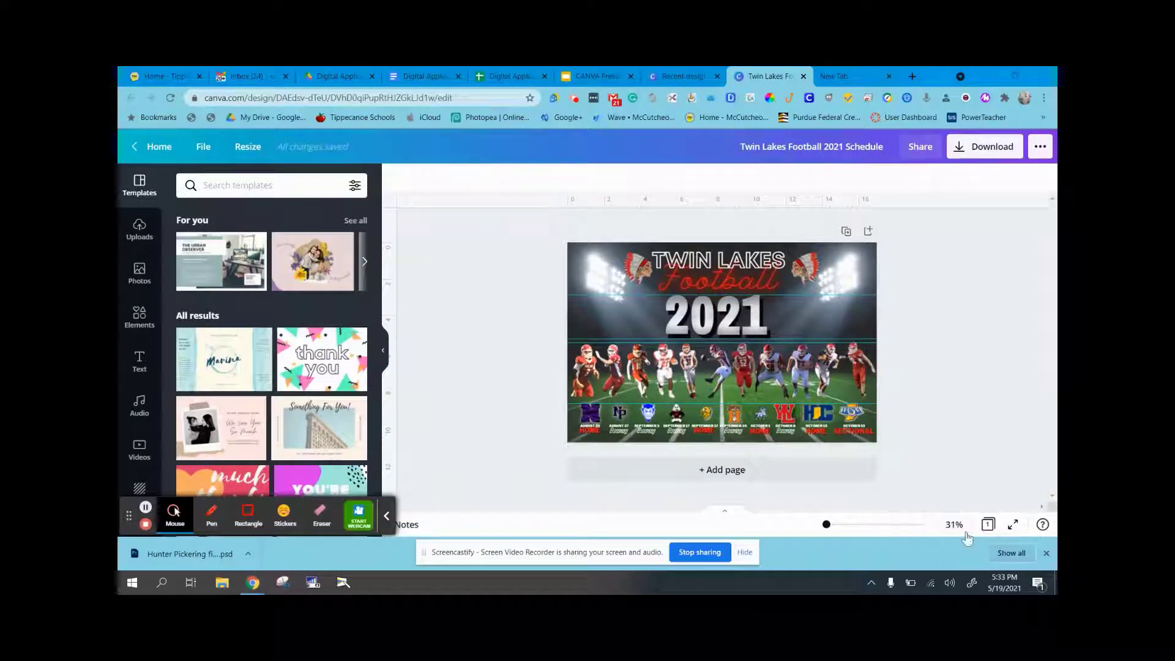
{"action": "left_click_drag", "start_coordinate": [826, 525], "coordinate": [830, 525]}
{"action": "left_click", "coordinate": [387, 349]}
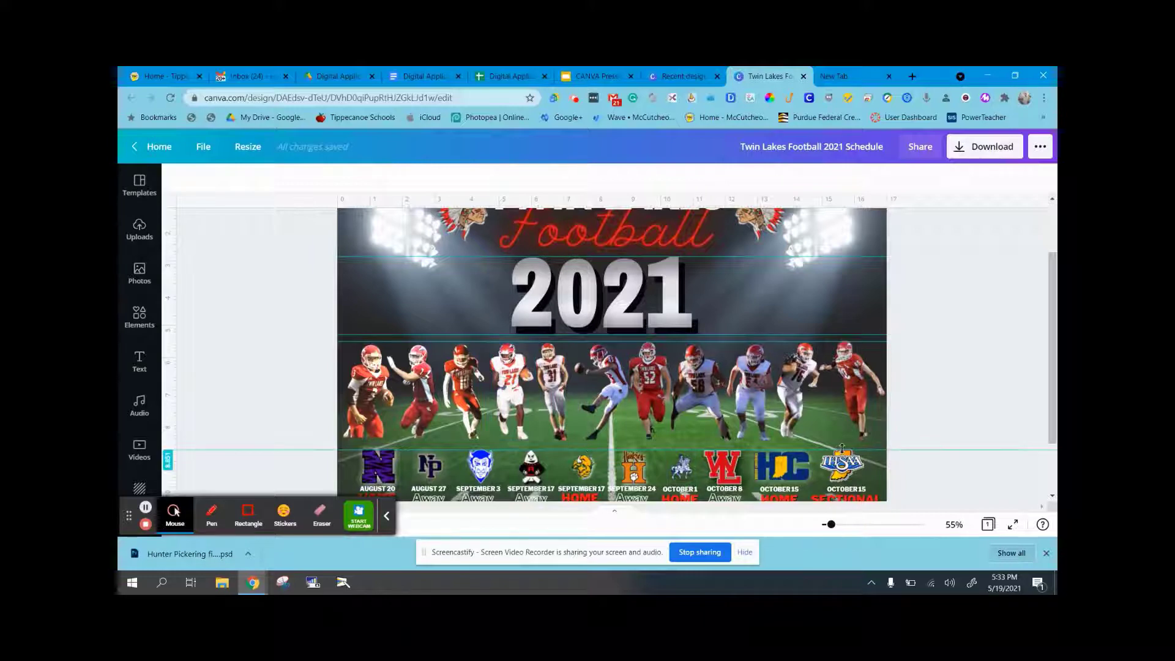
{"action": "scroll", "coordinate": [900, 447], "scroll_direction": "down", "scroll_amount": 2}
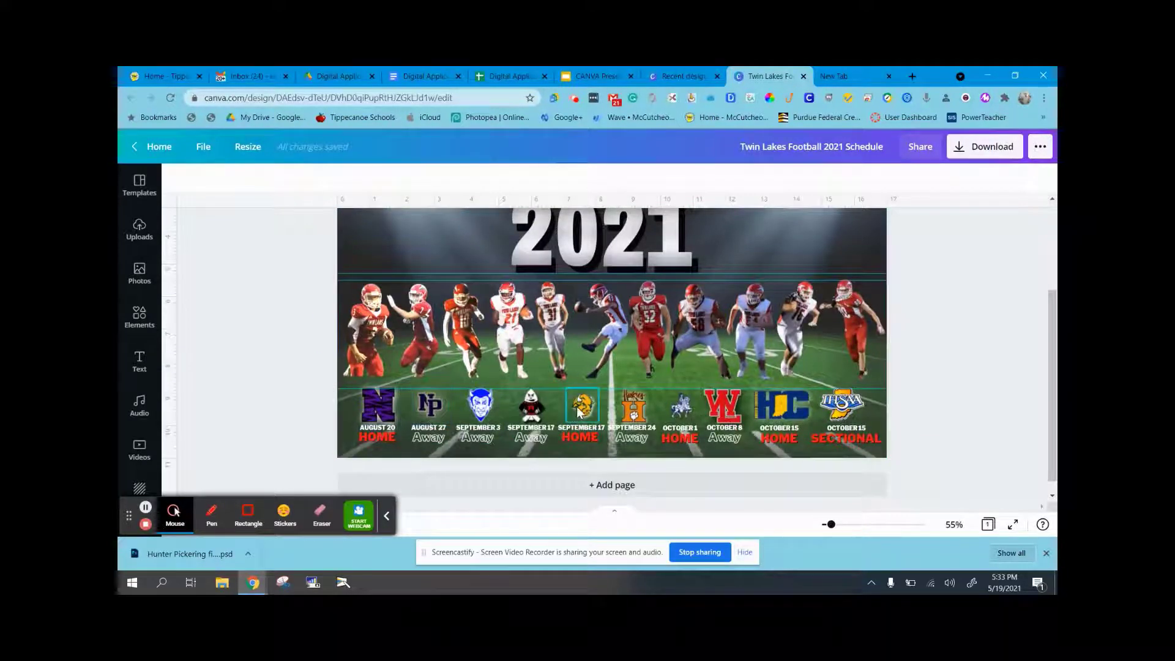
{"action": "scroll", "coordinate": [606, 368], "scroll_direction": "up", "scroll_amount": 3}
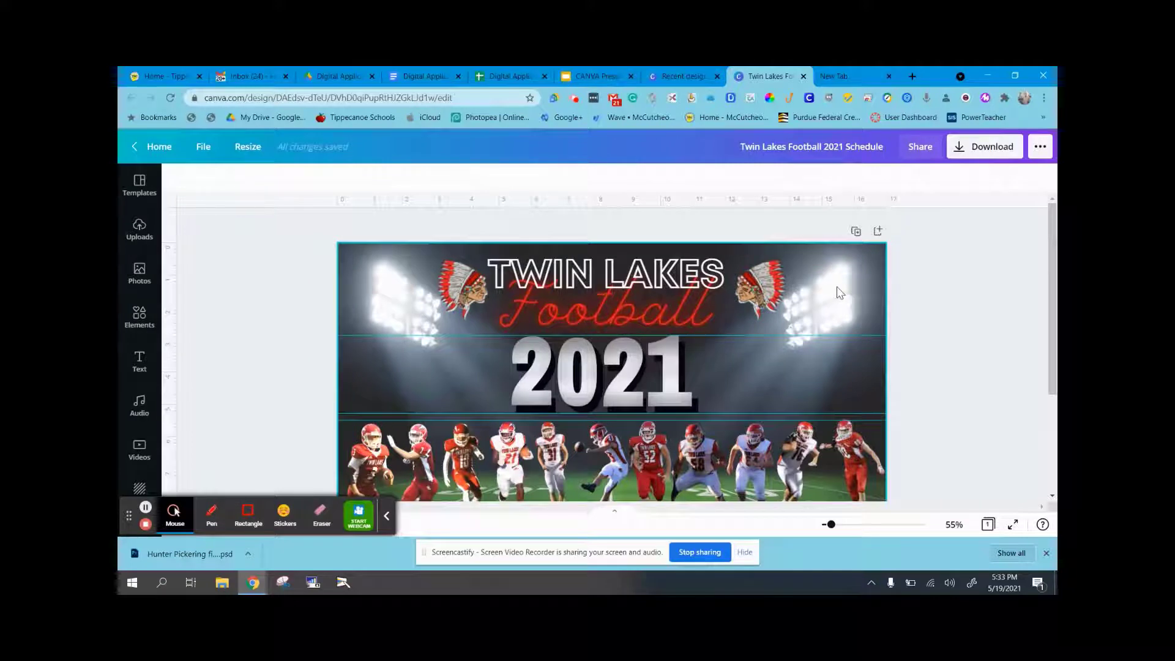
Check the football schedule's sharing options and its download file type settings, then close the design
{"action": "left_click", "coordinate": [919, 147]}
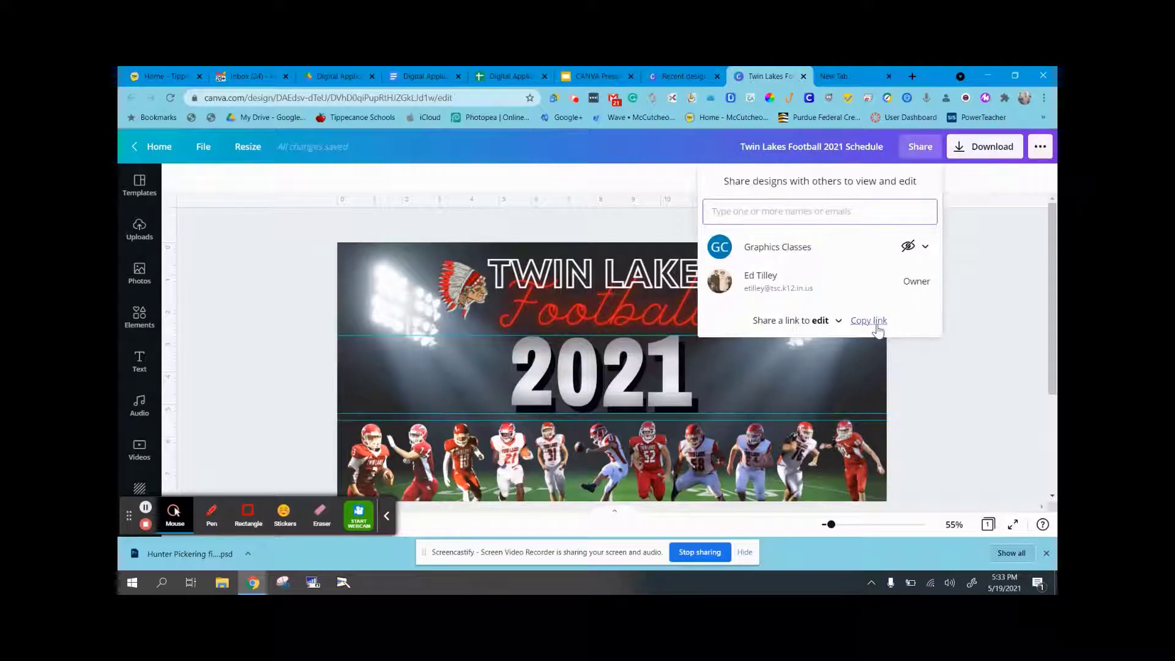
{"action": "left_click", "coordinate": [1007, 149]}
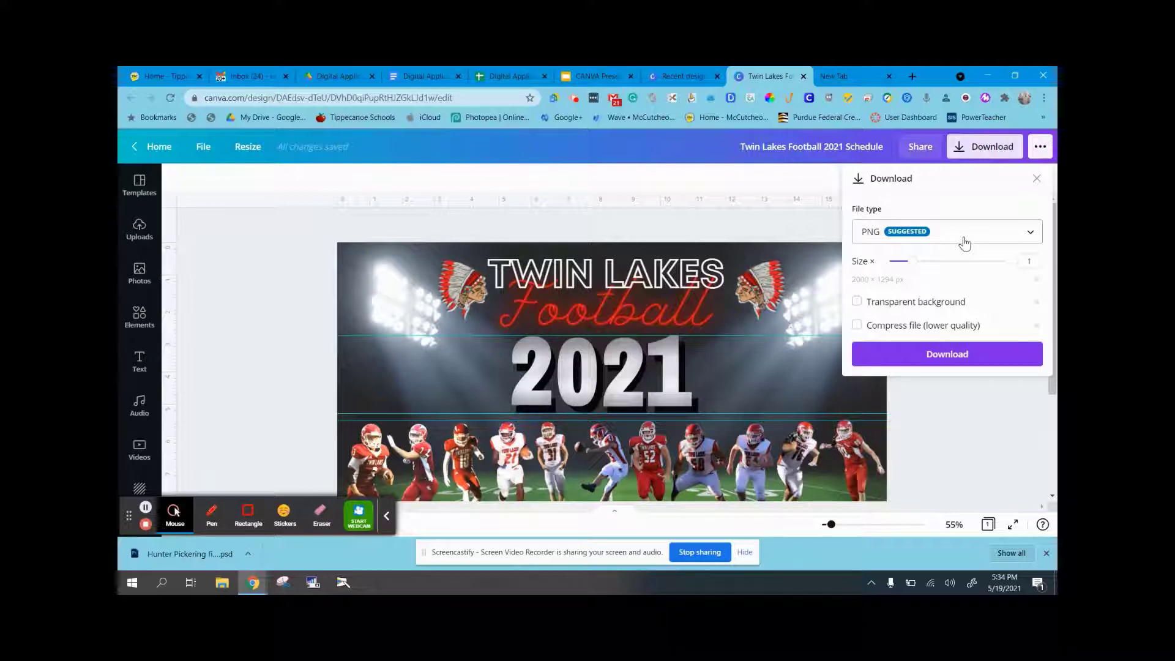
{"action": "left_click", "coordinate": [803, 75]}
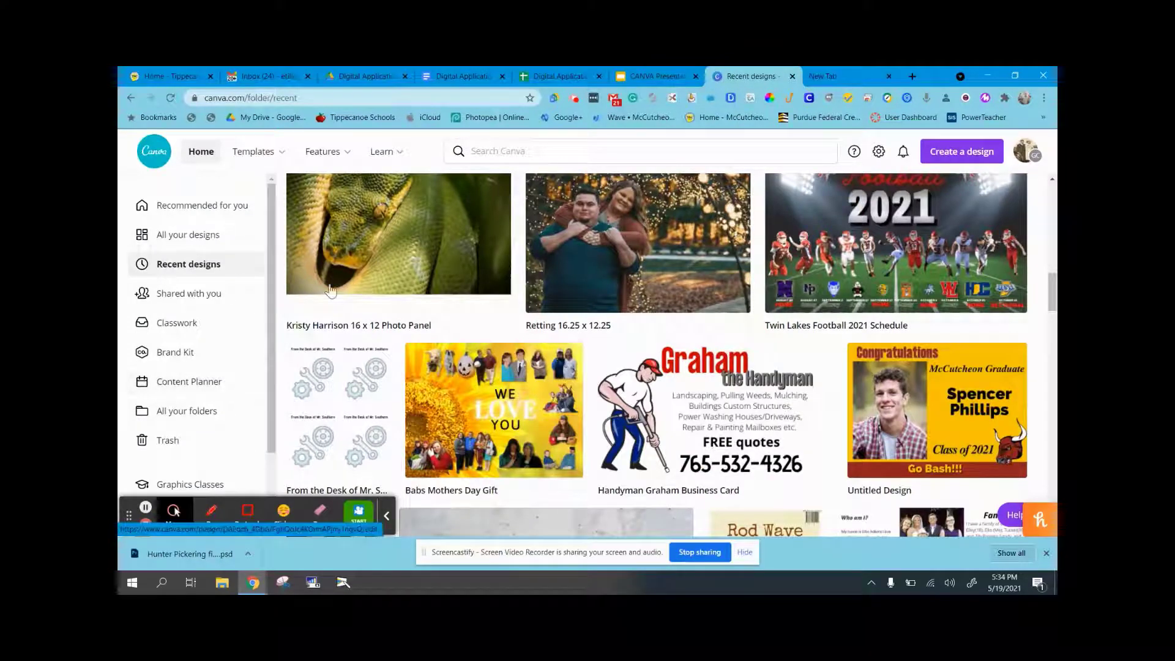
Look through the recent designs, all your designs and the designs shared with you
{"action": "scroll", "coordinate": [532, 312], "scroll_direction": "down", "scroll_amount": 5}
{"action": "scroll", "coordinate": [531, 312], "scroll_direction": "up", "scroll_amount": 10}
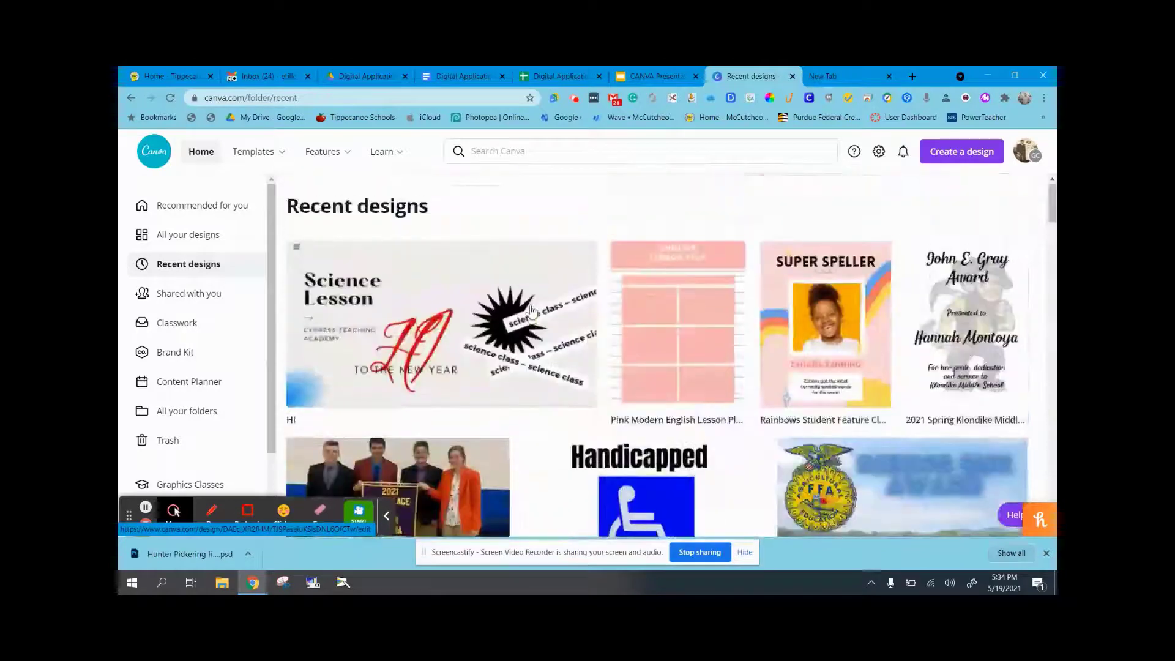
{"action": "mouse_move", "coordinate": [532, 312]}
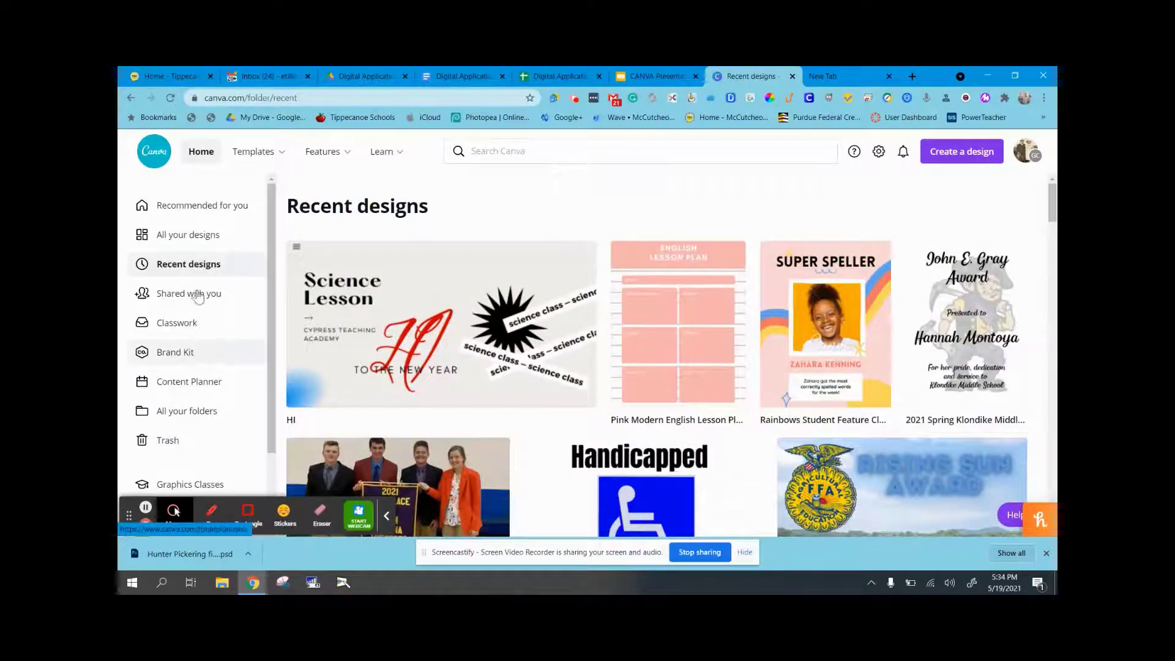
{"action": "left_click", "coordinate": [169, 234]}
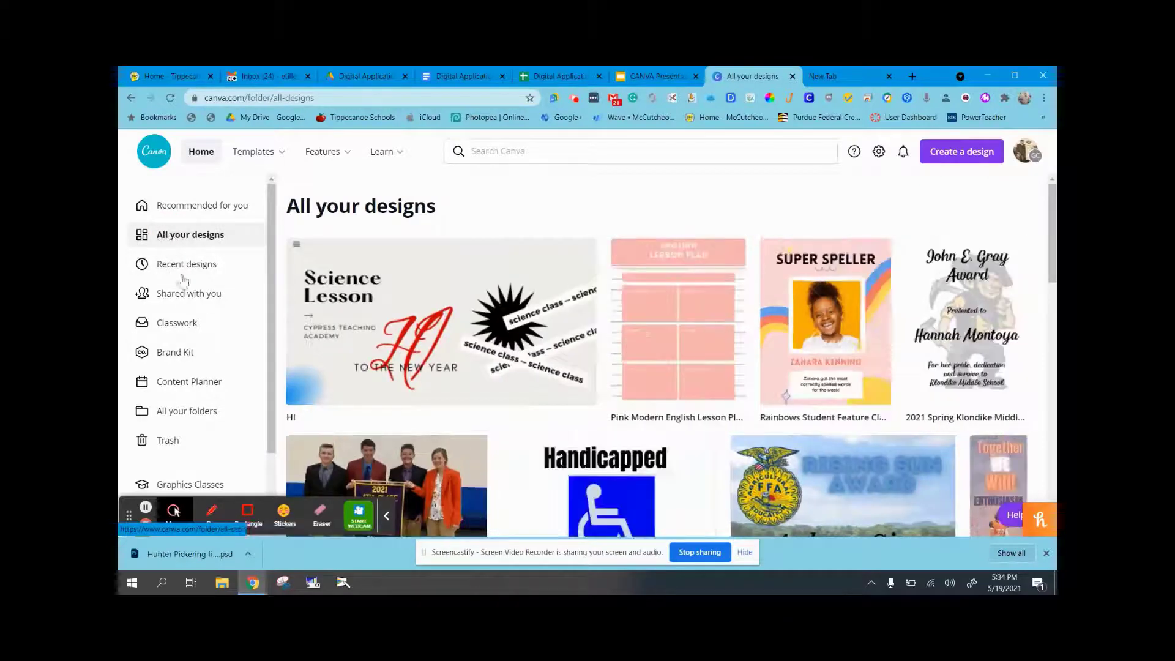
{"action": "left_click", "coordinate": [205, 300]}
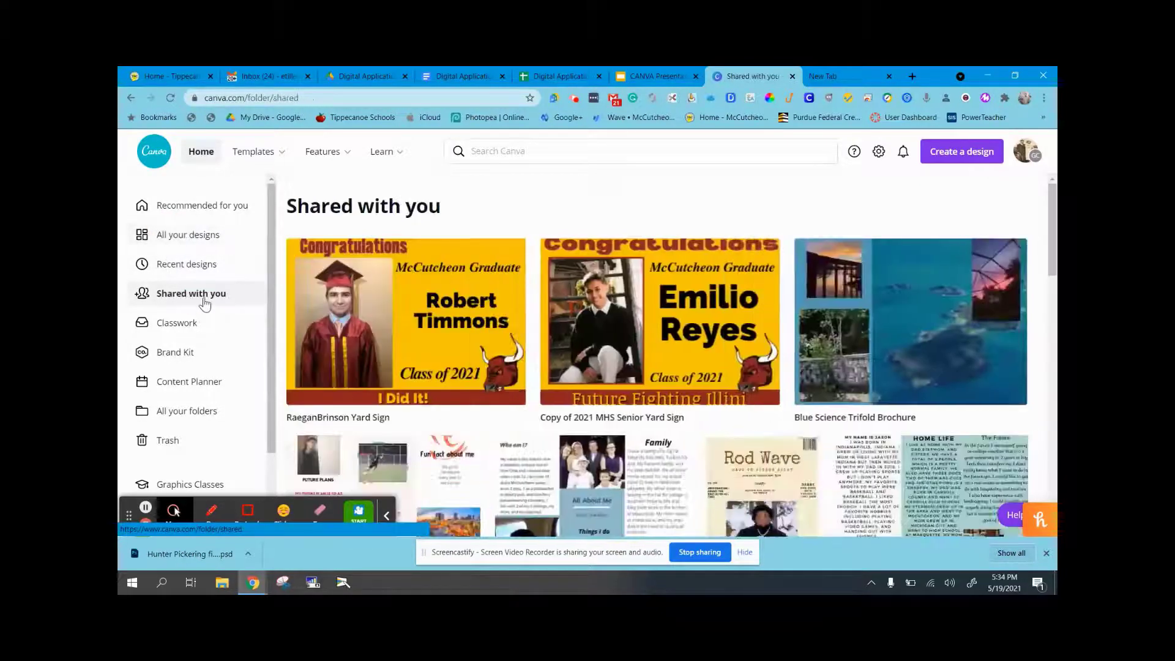
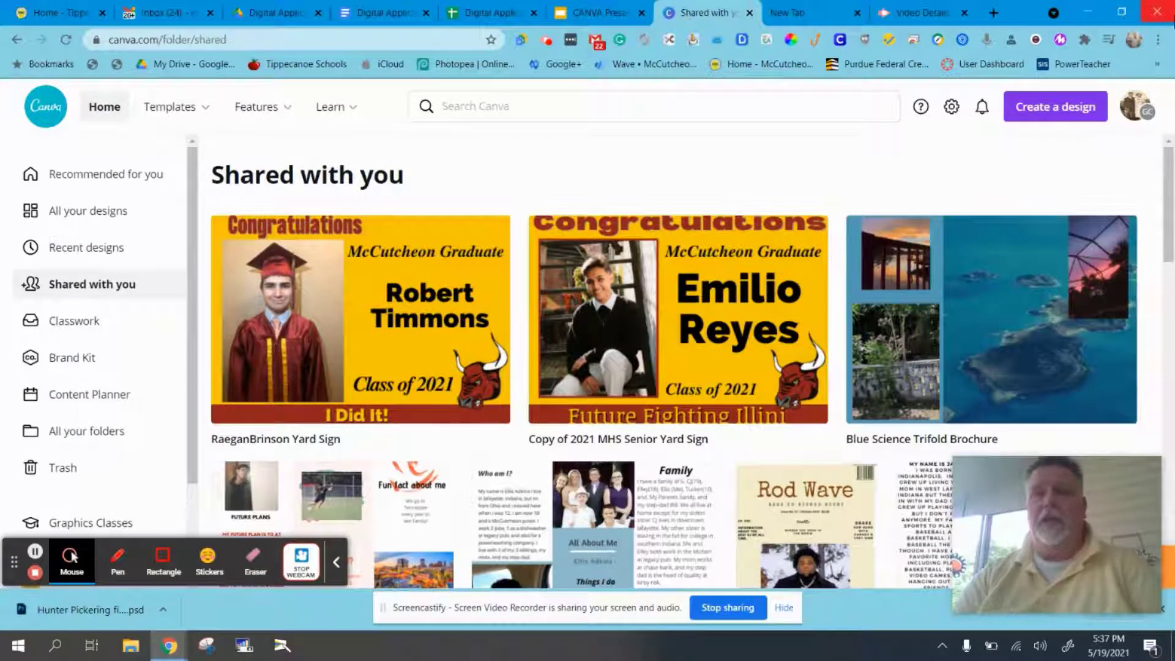
Look over the suggested design types and create a new blank Poster design
{"action": "left_click", "coordinate": [1035, 107]}
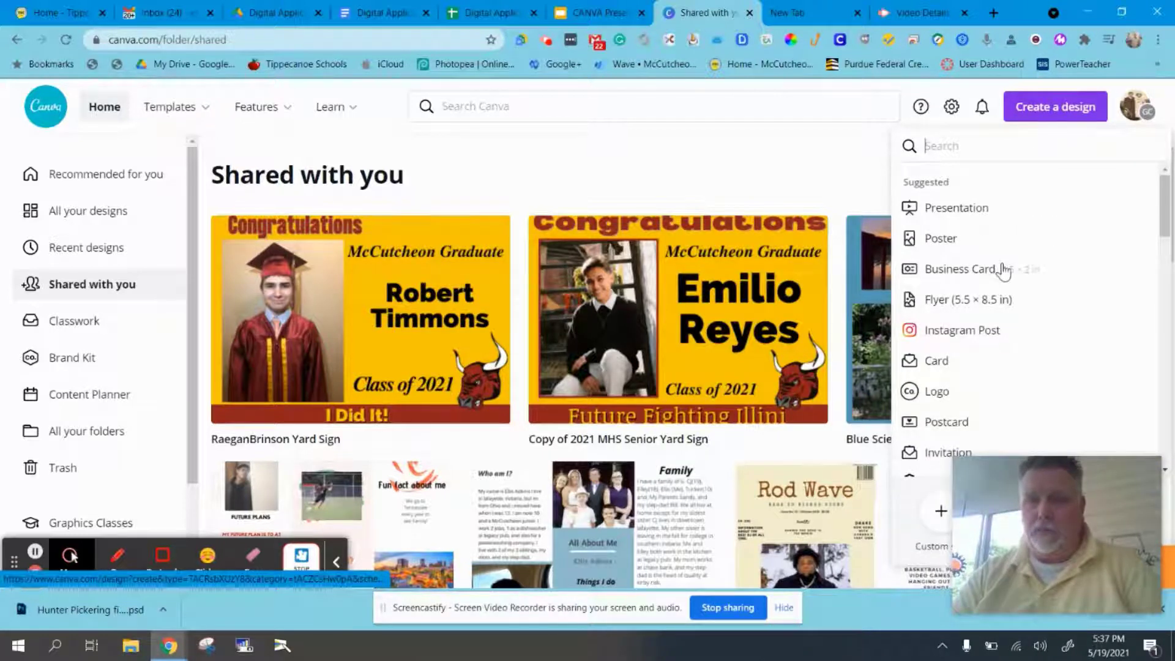
{"action": "mouse_move", "coordinate": [1163, 198]}
{"action": "left_mouse_down"}
{"action": "mouse_move", "coordinate": [1171, 437]}
{"action": "mouse_move", "coordinate": [1160, 183]}
{"action": "left_mouse_up"}
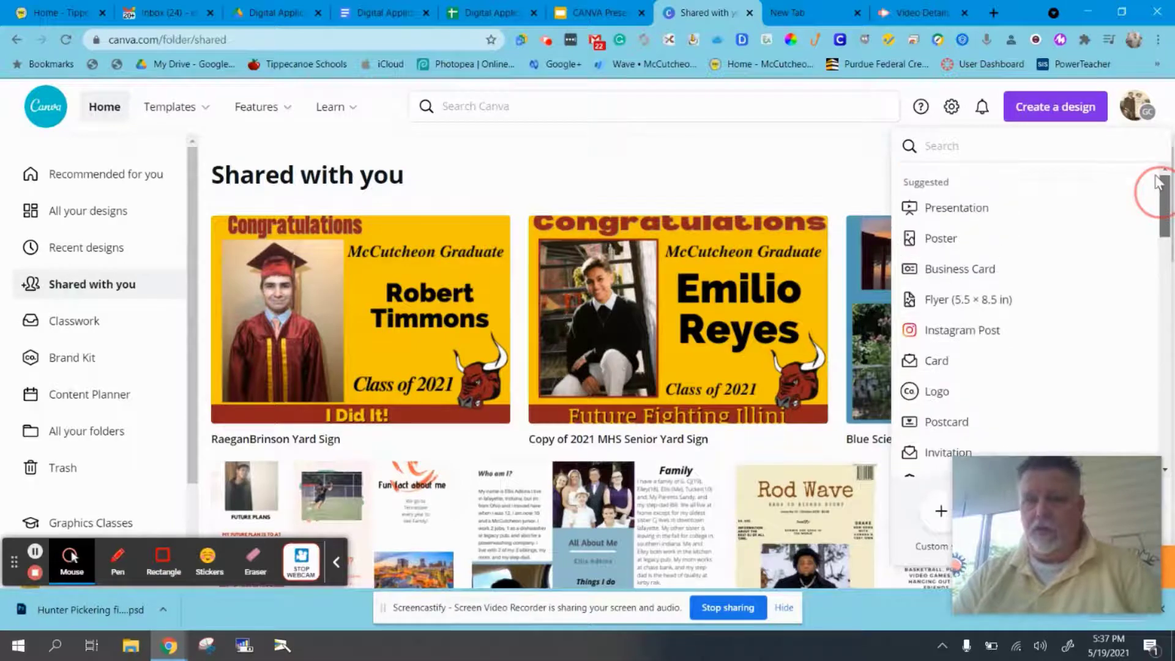
{"action": "left_click", "coordinate": [947, 238]}
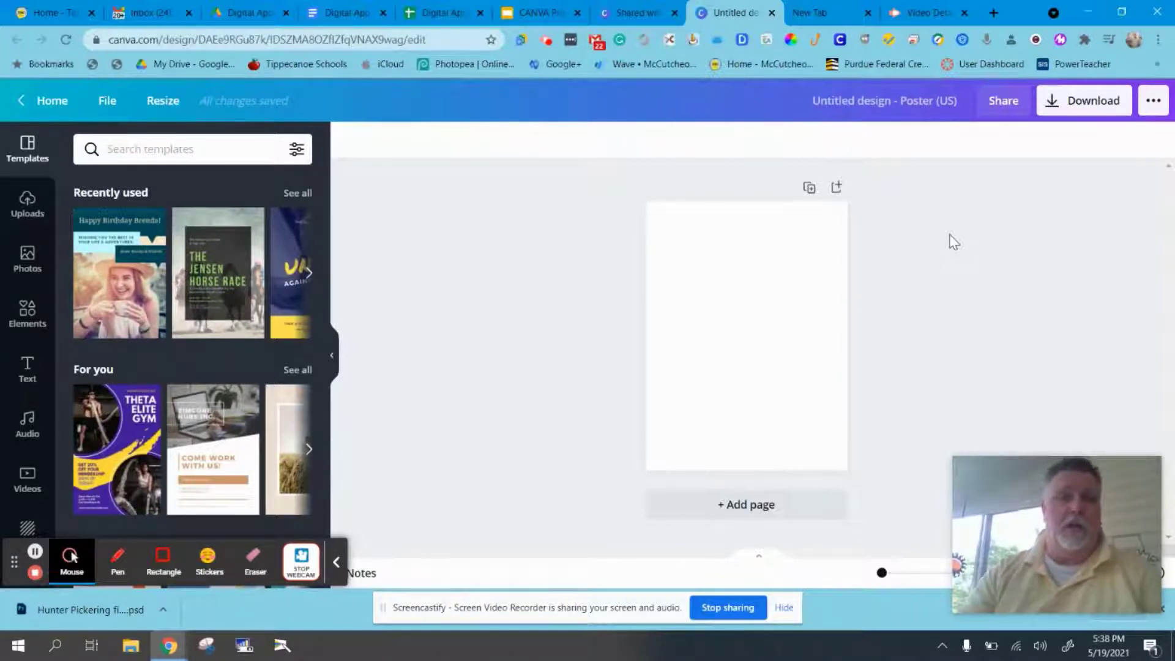
Browse all the School Poster templates and apply the handprint "What we learn becomes a part of who we are" template
{"action": "scroll", "coordinate": [215, 414], "scroll_direction": "down", "scroll_amount": 2}
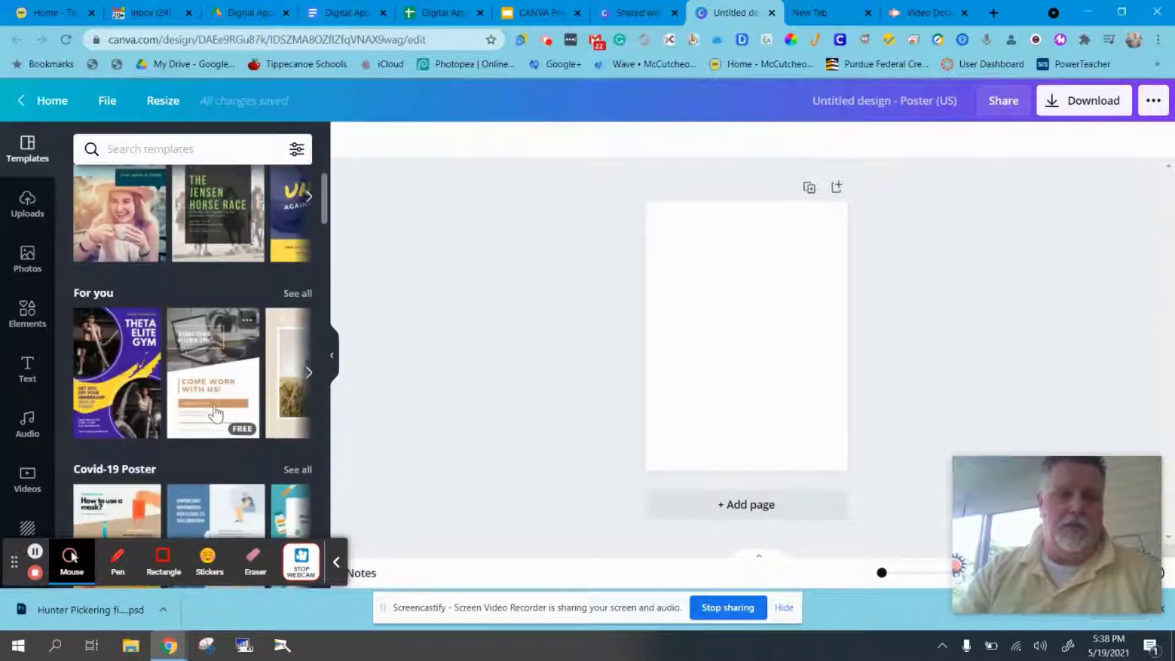
{"action": "scroll", "coordinate": [220, 404], "scroll_direction": "down", "scroll_amount": 4}
{"action": "scroll", "coordinate": [221, 399], "scroll_direction": "down", "scroll_amount": 12}
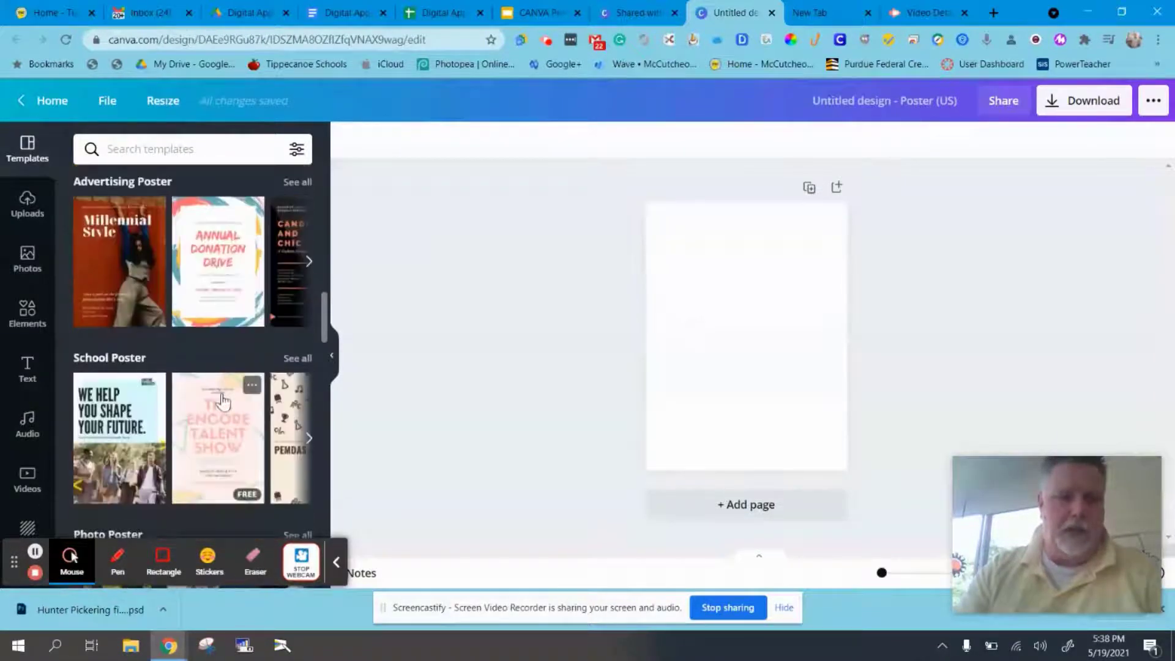
{"action": "scroll", "coordinate": [221, 399], "scroll_direction": "down", "scroll_amount": 4}
{"action": "scroll", "coordinate": [268, 316], "scroll_direction": "up", "scroll_amount": 3}
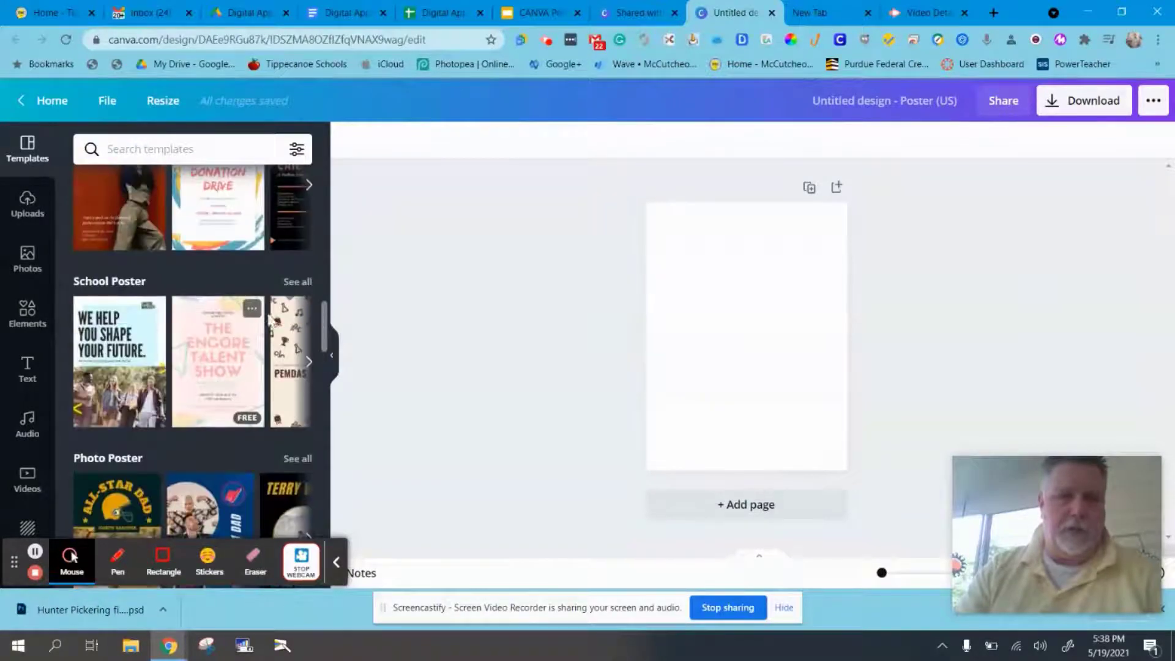
{"action": "left_click", "coordinate": [297, 281]}
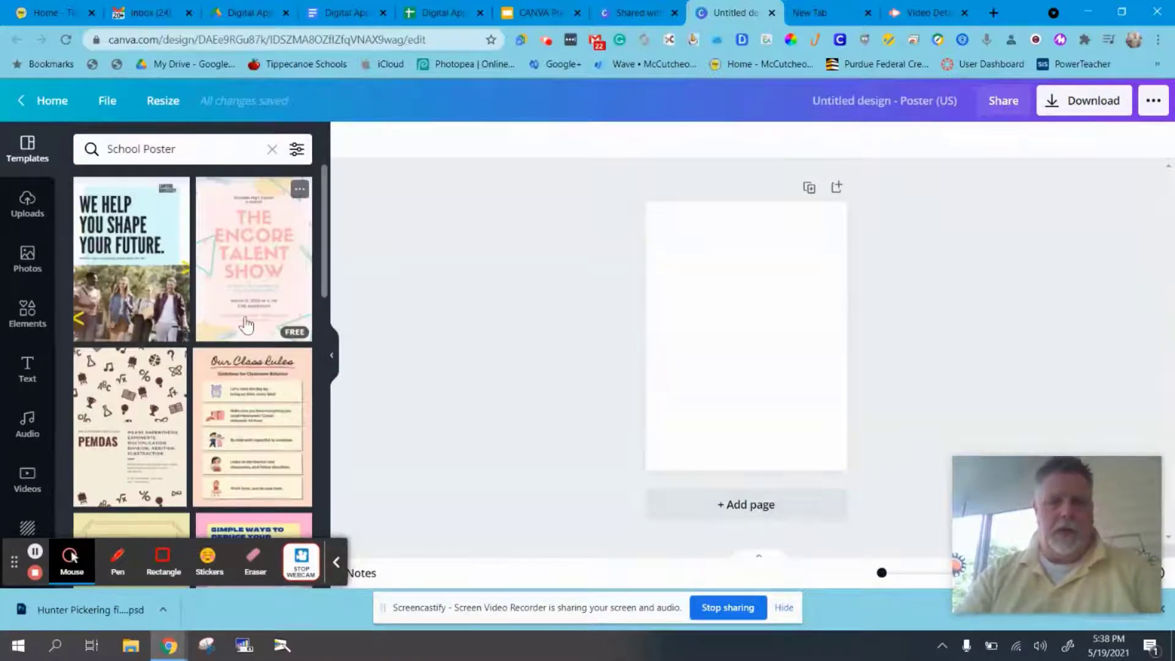
{"action": "scroll", "coordinate": [246, 325], "scroll_direction": "down", "scroll_amount": 8}
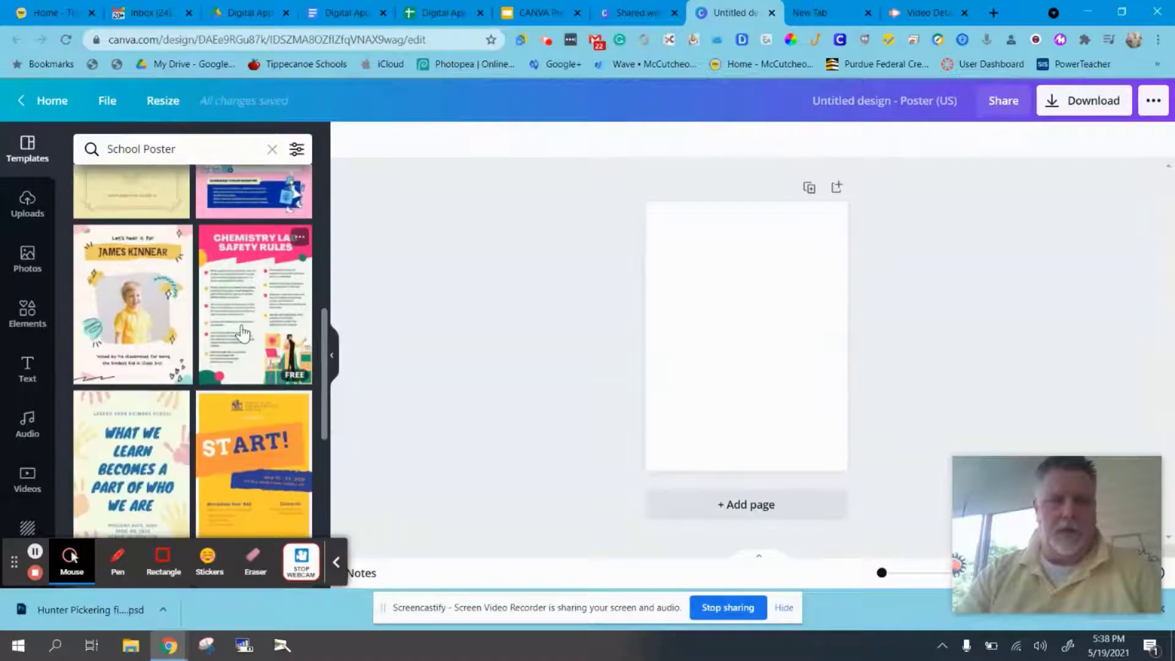
{"action": "scroll", "coordinate": [243, 332], "scroll_direction": "down", "scroll_amount": 4}
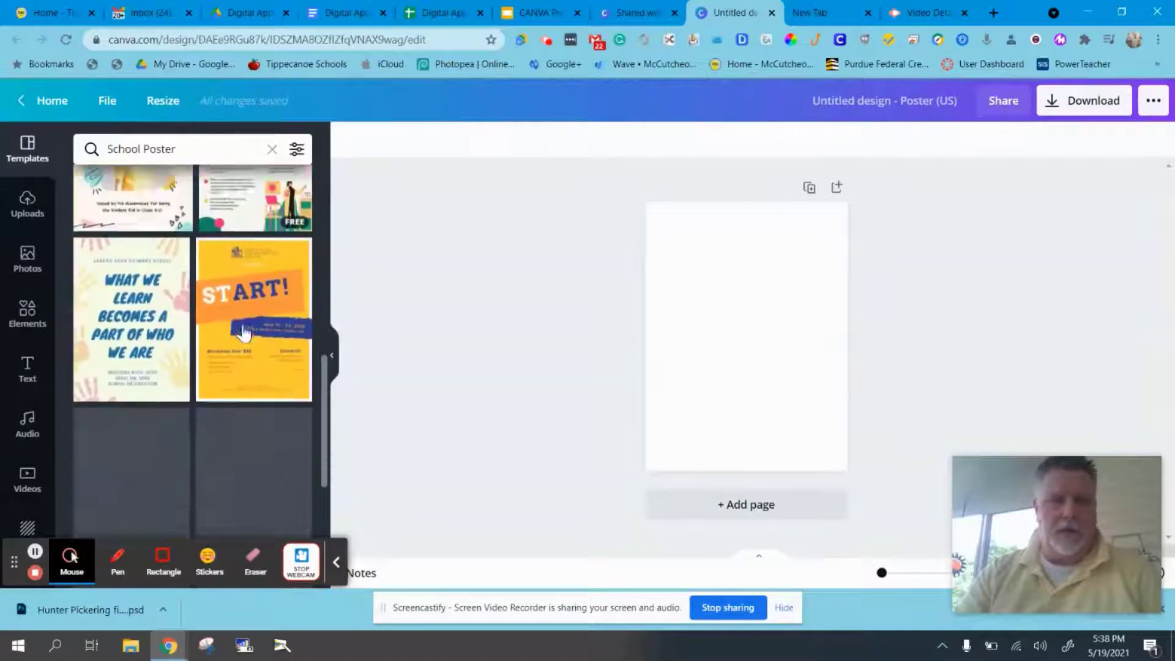
{"action": "left_click", "coordinate": [159, 254]}
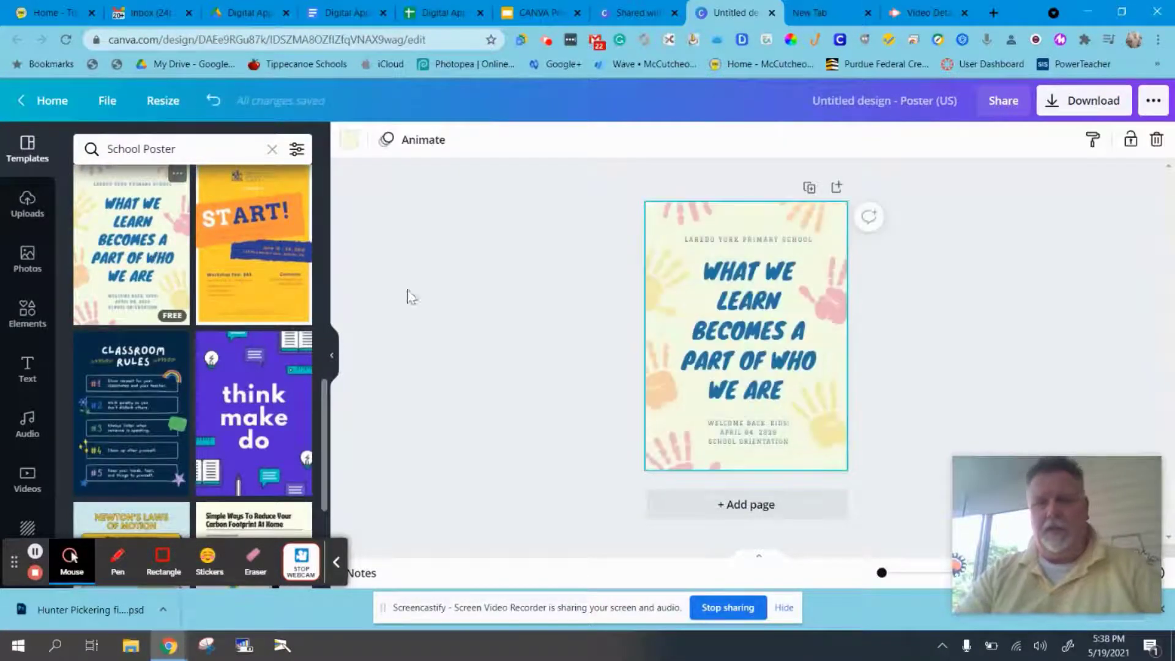
Replace the poster's main heading with "WELCOME BACK" on two lines
{"action": "left_click", "coordinate": [721, 285]}
{"action": "left_click", "coordinate": [721, 285]}
{"action": "type", "text": "e"}
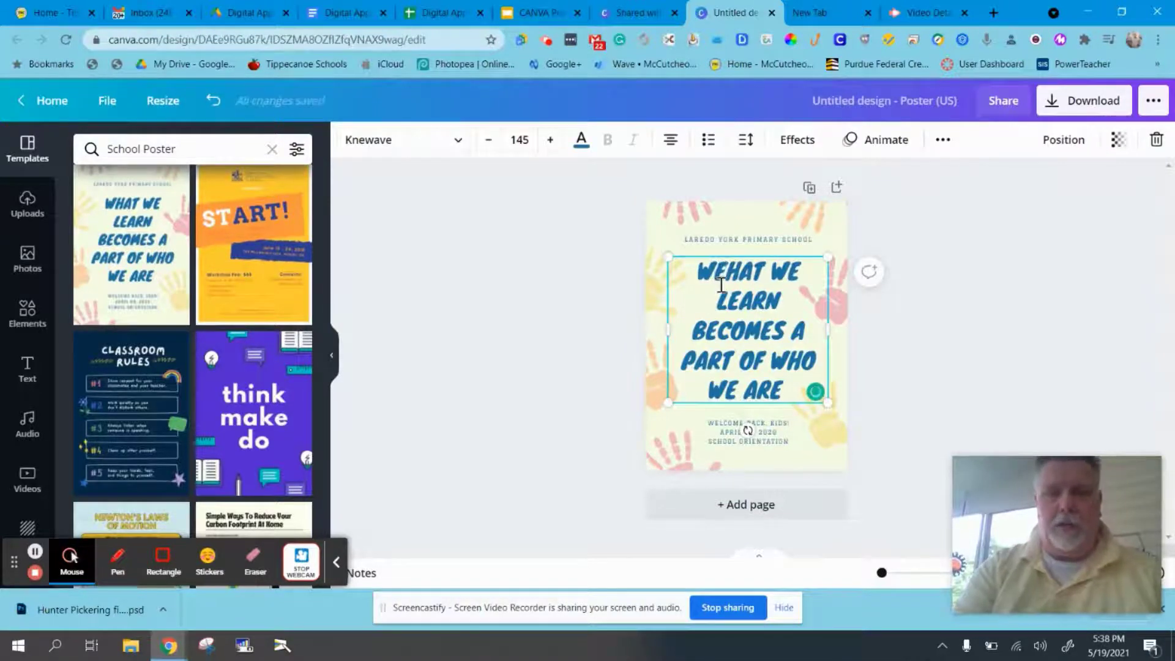
{"action": "key", "text": "ctrl+a"}
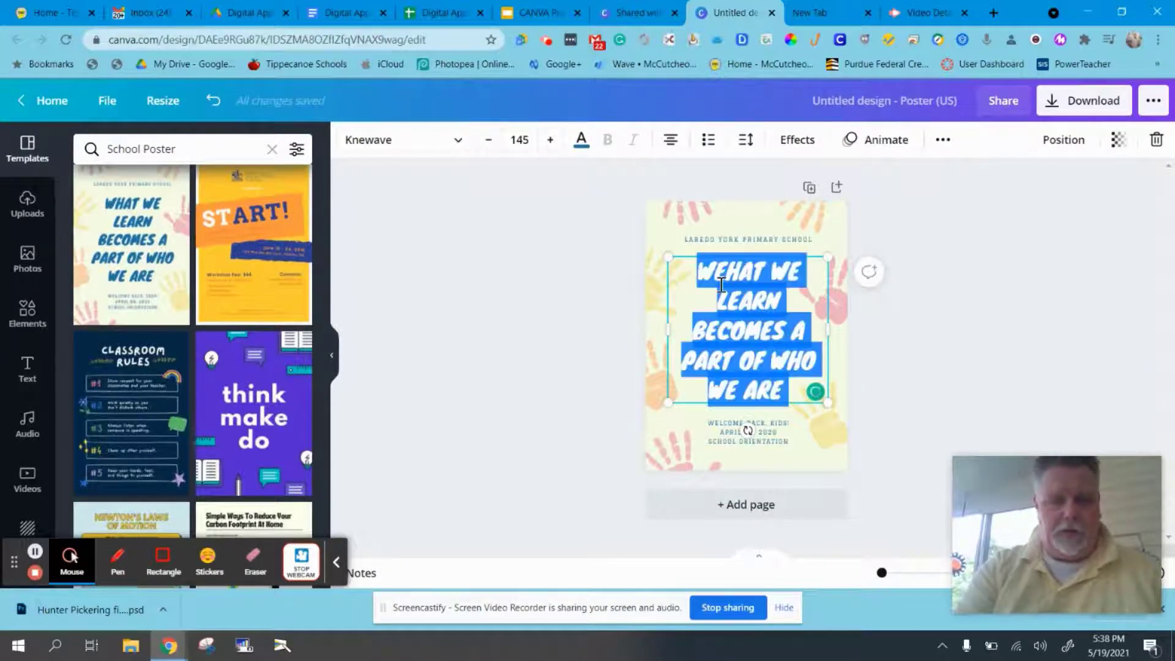
{"action": "type", "text": "WECL"}
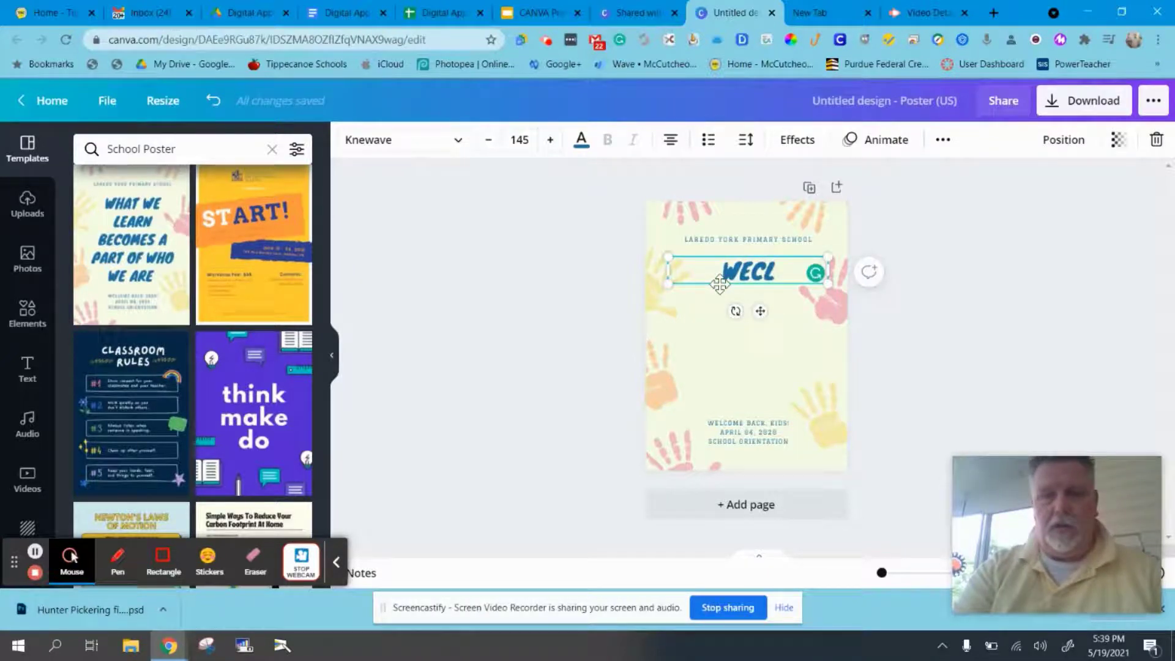
{"action": "key", "text": "BackSpace"}
{"action": "key", "text": "BackSpace"}
{"action": "type", "text": "LCOME"}
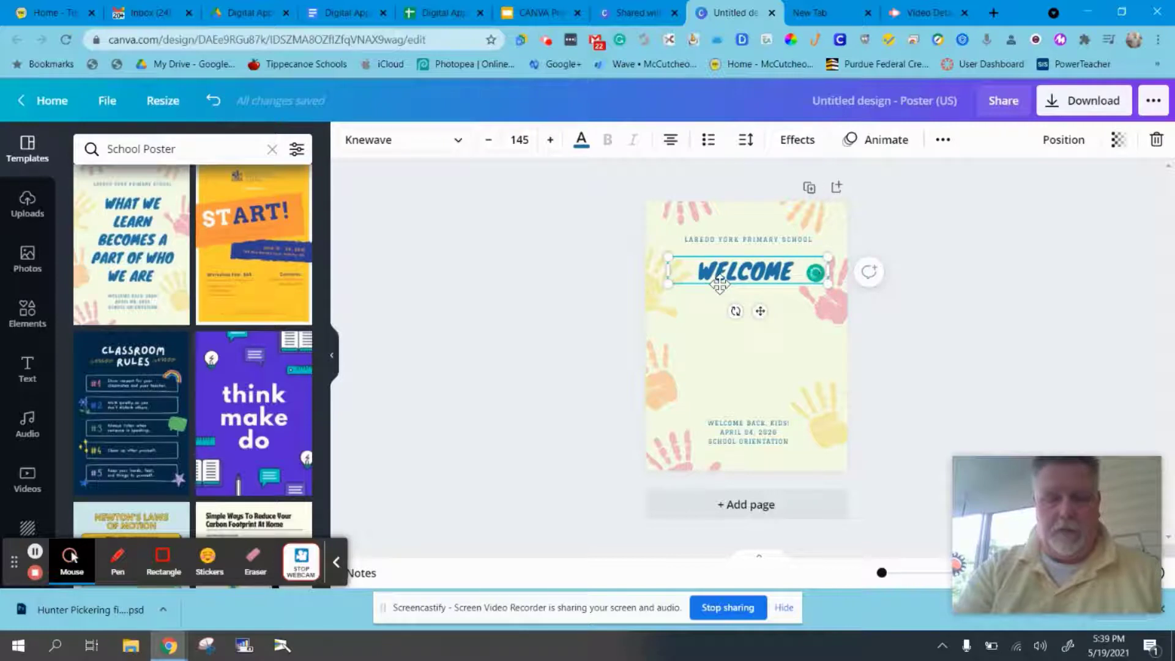
{"action": "key", "text": "Return"}
{"action": "type", "text": "BACK"}
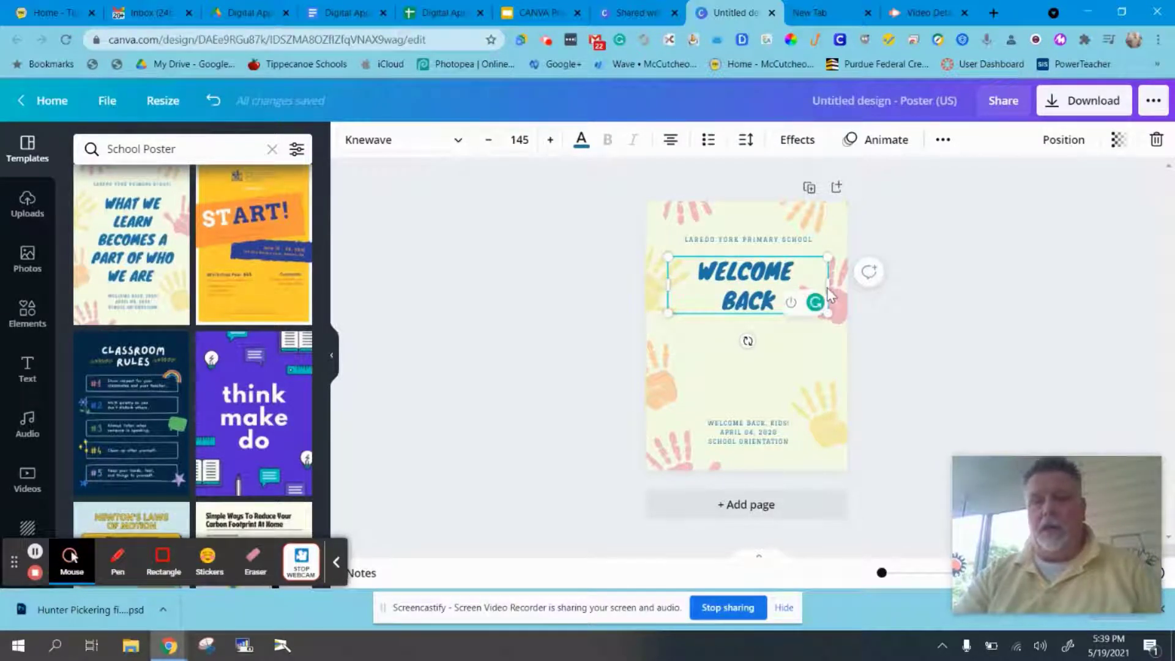
Enlarge the "WELCOME BACK" heading to nearly the poster's width and move it slightly lower, centred on the page
{"action": "left_click_drag", "start_coordinate": [825, 286], "coordinate": [838, 368]}
{"action": "left_click", "coordinate": [891, 307]}
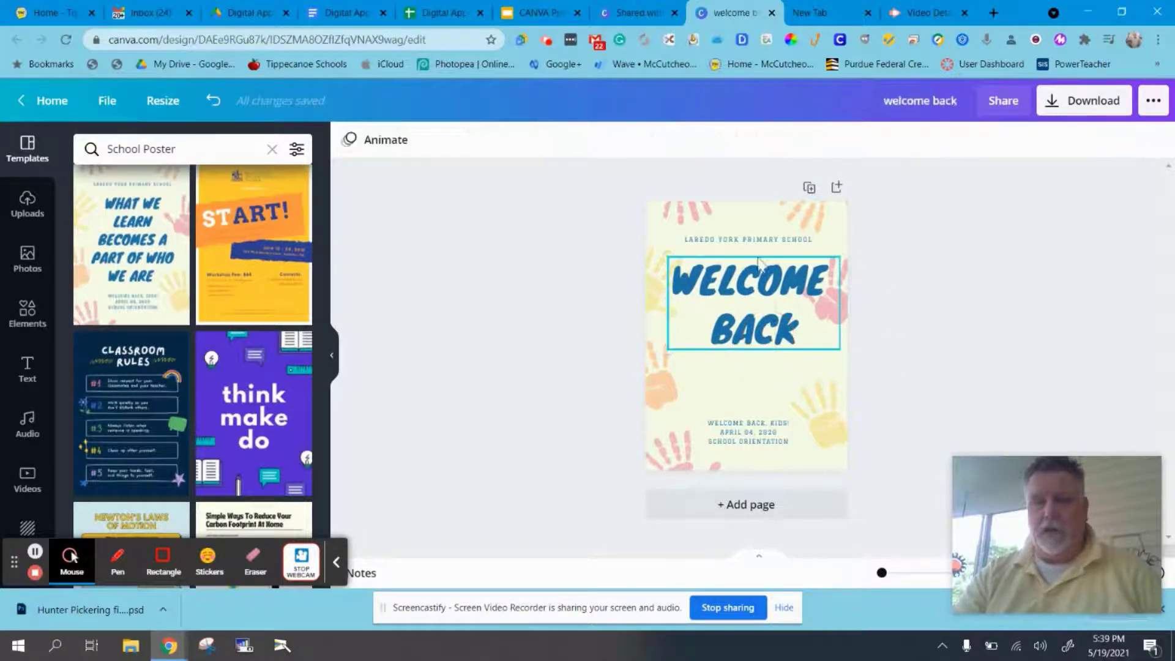
{"action": "left_click", "coordinate": [752, 266]}
{"action": "left_click_drag", "start_coordinate": [751, 267], "coordinate": [739, 284]}
Replace the school name above the heading with "Dayton Elementary"
{"action": "left_click", "coordinate": [730, 243]}
{"action": "double_click", "coordinate": [729, 244]}
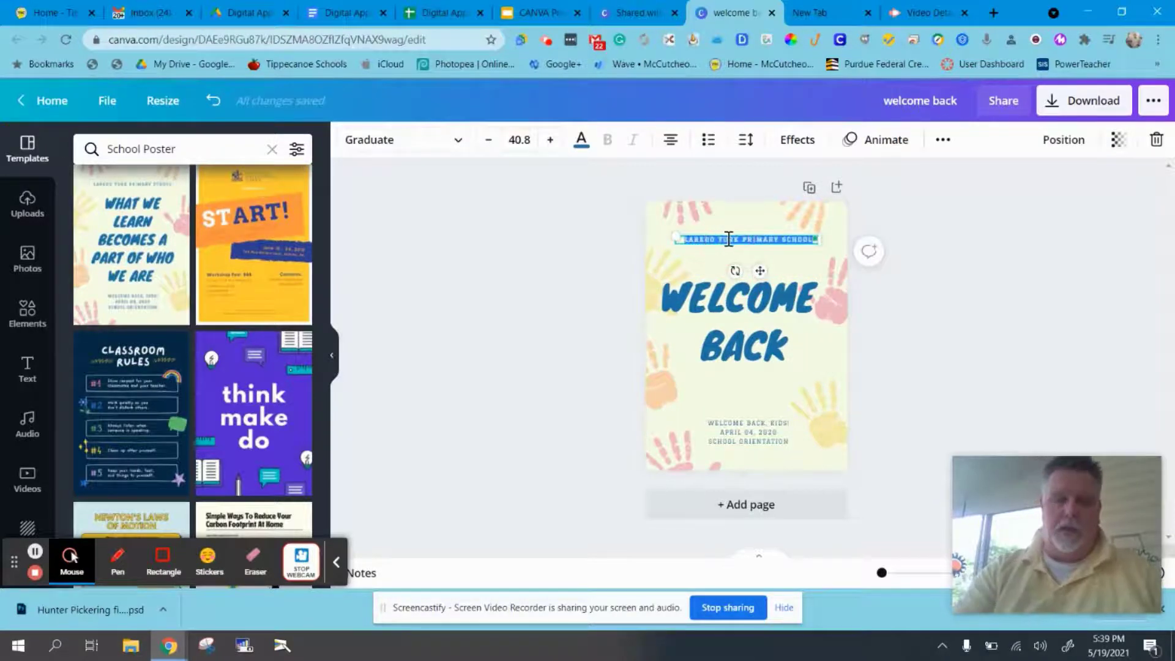
{"action": "key", "text": "BackSpace"}
{"action": "type", "text": "Dayton Elemen"}
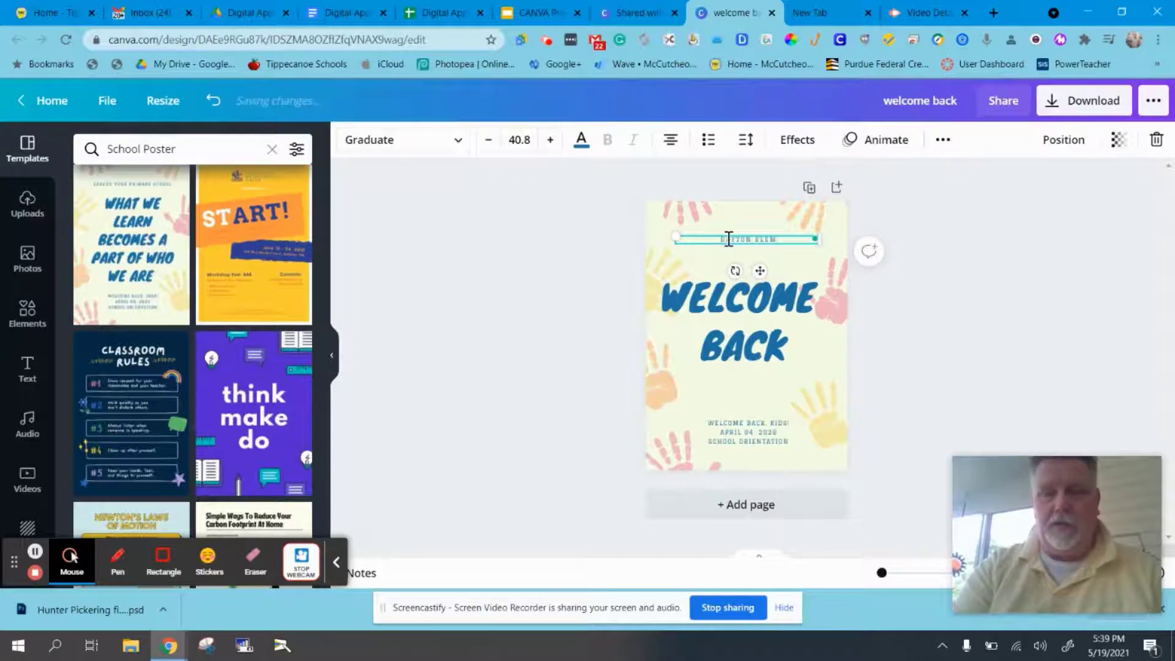
{"action": "type", "text": "tary"}
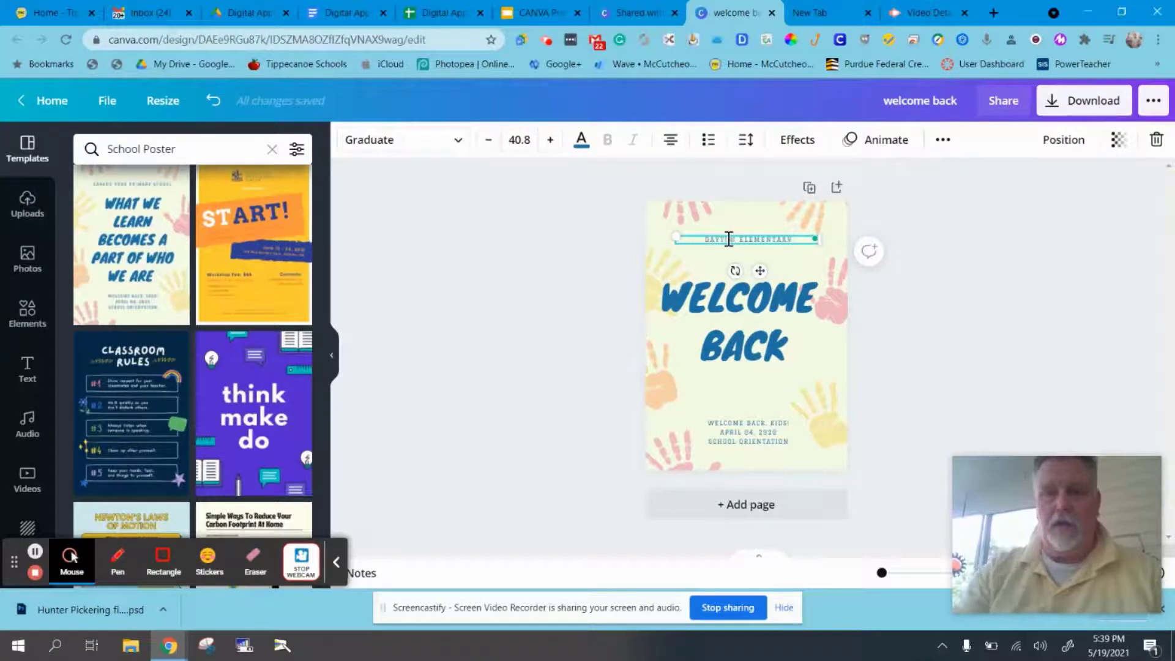
{"action": "left_click", "coordinate": [908, 275]}
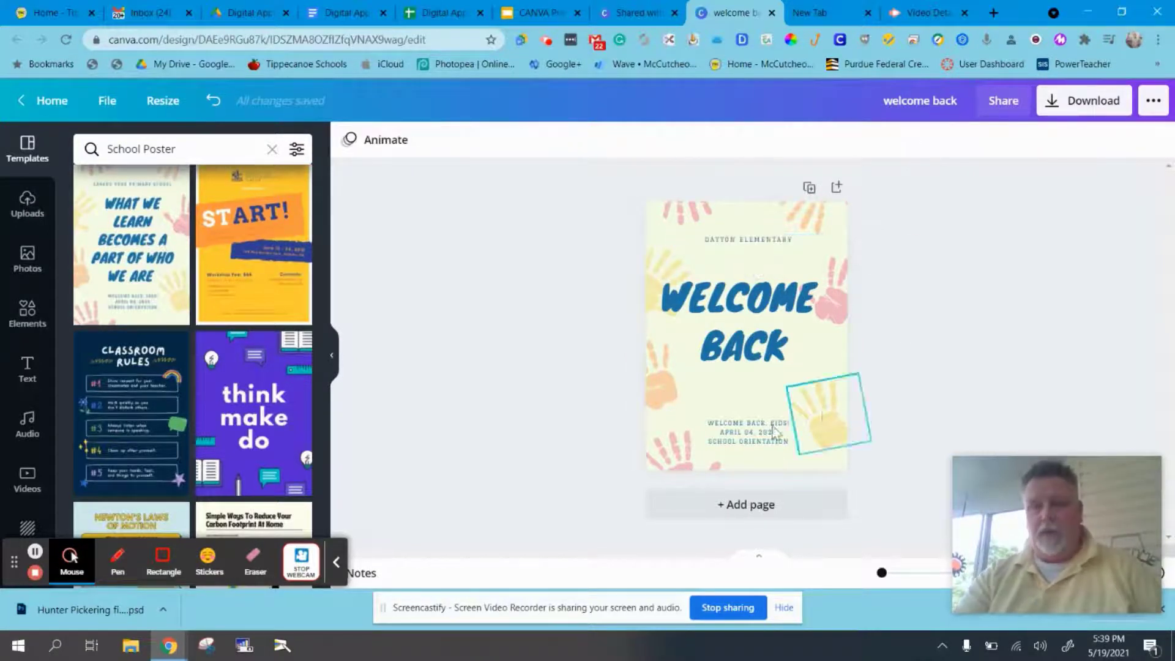
Replace the date in the poster's bottom text block with "AUGUST 30, 2021"
{"action": "left_click", "coordinate": [736, 432]}
{"action": "triple_click", "coordinate": [735, 424]}
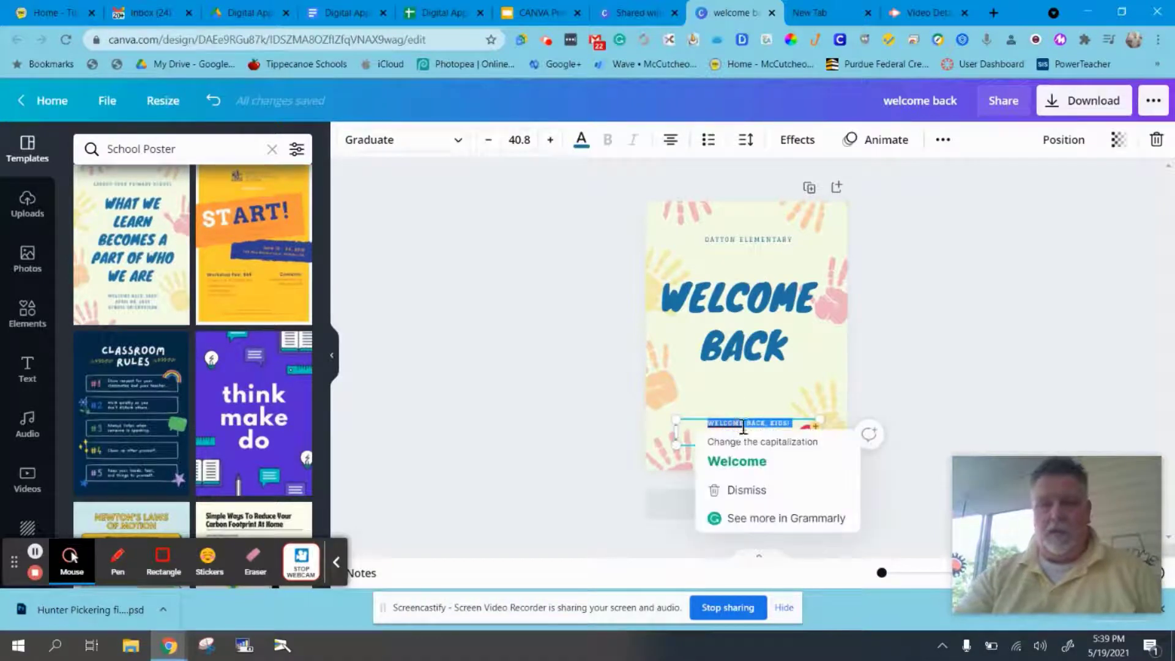
{"action": "left_click", "coordinate": [767, 469]}
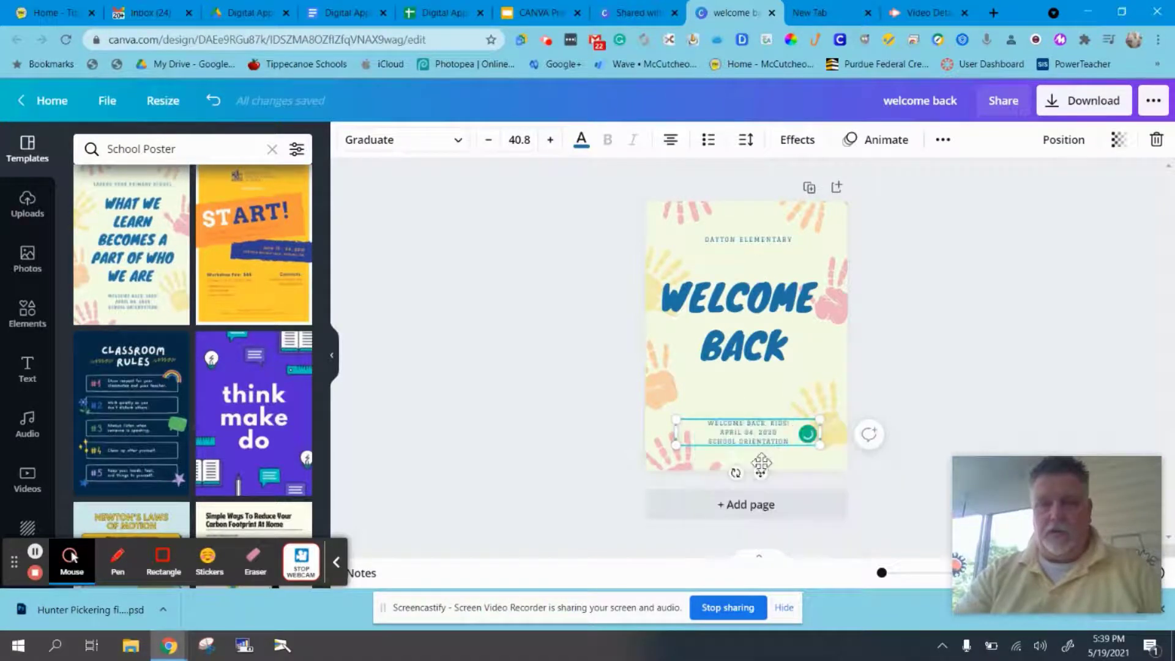
{"action": "mouse_move", "coordinate": [1142, 460]}
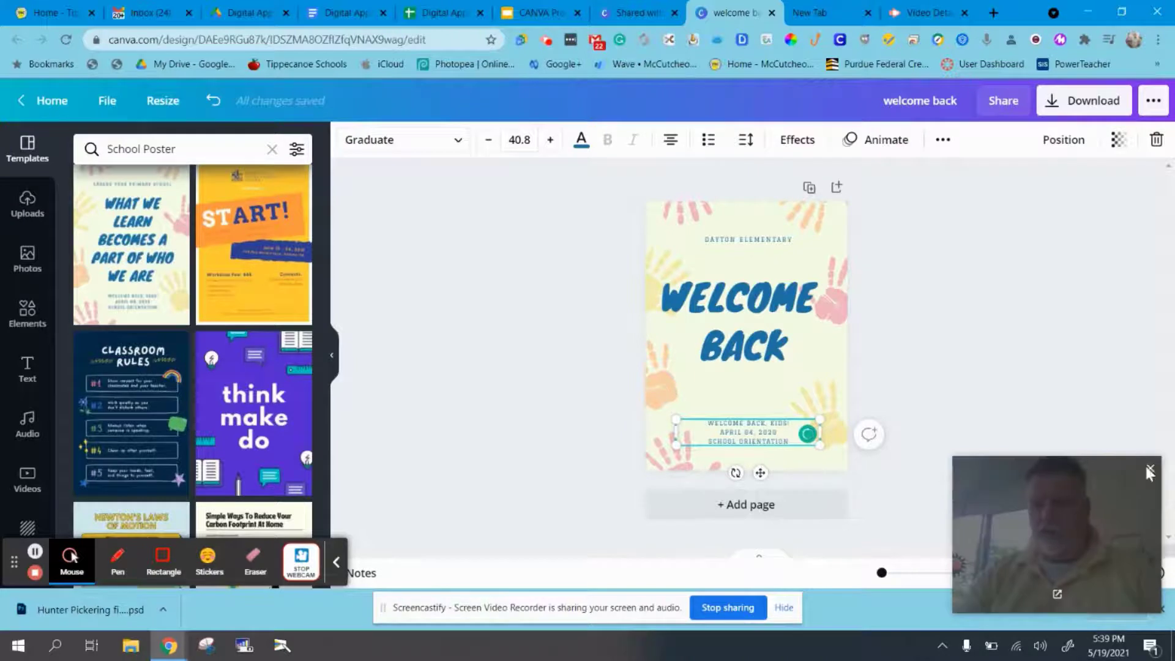
{"action": "left_click", "coordinate": [1054, 592]}
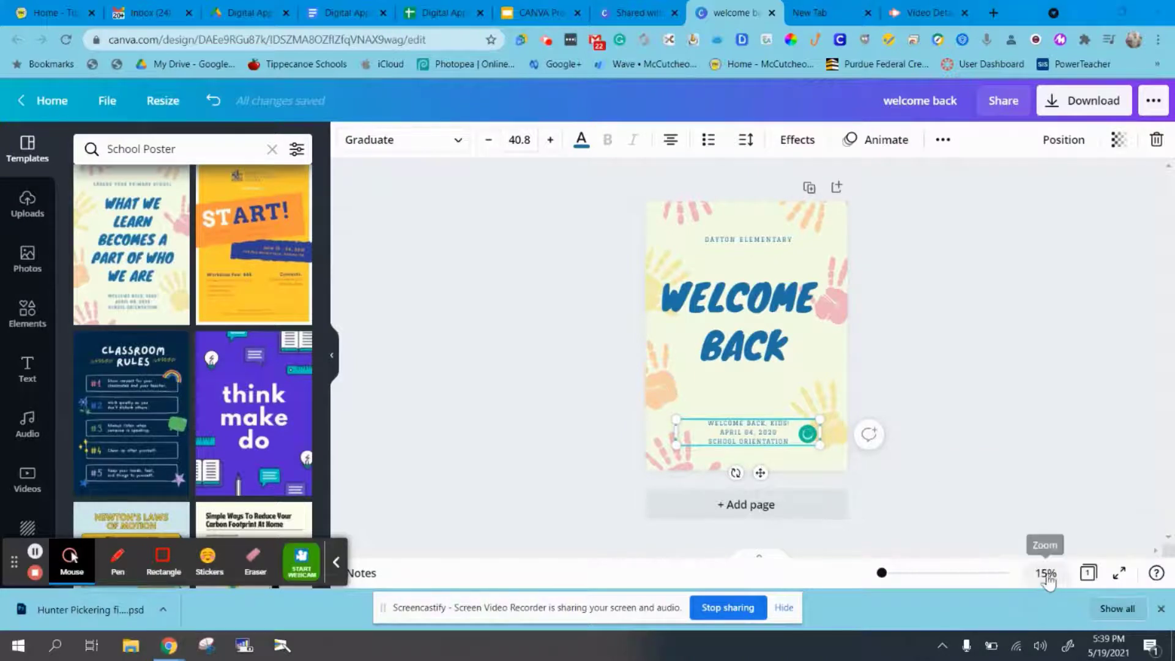
{"action": "left_click", "coordinate": [1045, 572]}
{"action": "left_click", "coordinate": [1029, 399]}
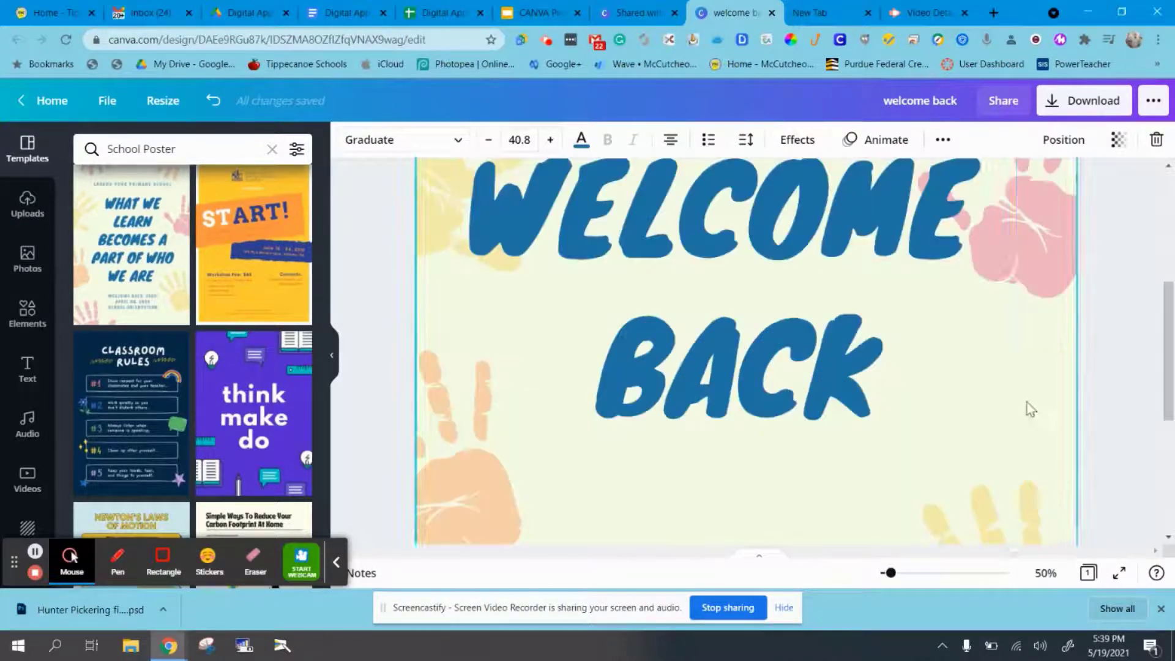
{"action": "scroll", "coordinate": [824, 413], "scroll_direction": "down", "scroll_amount": 5}
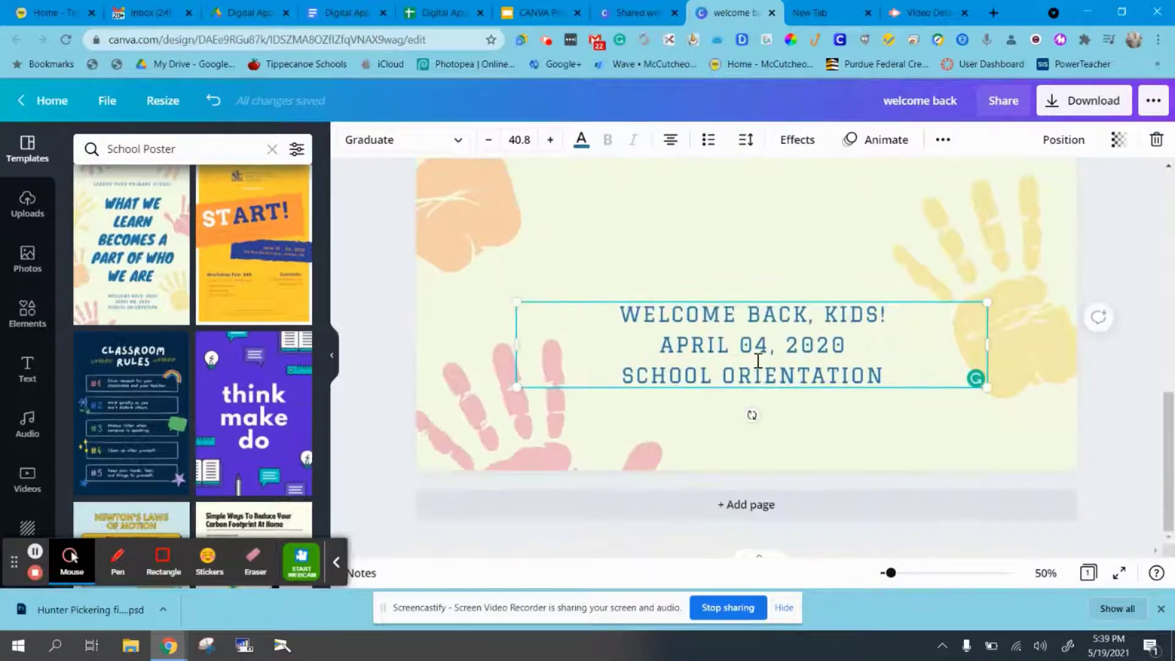
{"action": "left_click_drag", "start_coordinate": [849, 338], "coordinate": [642, 341]}
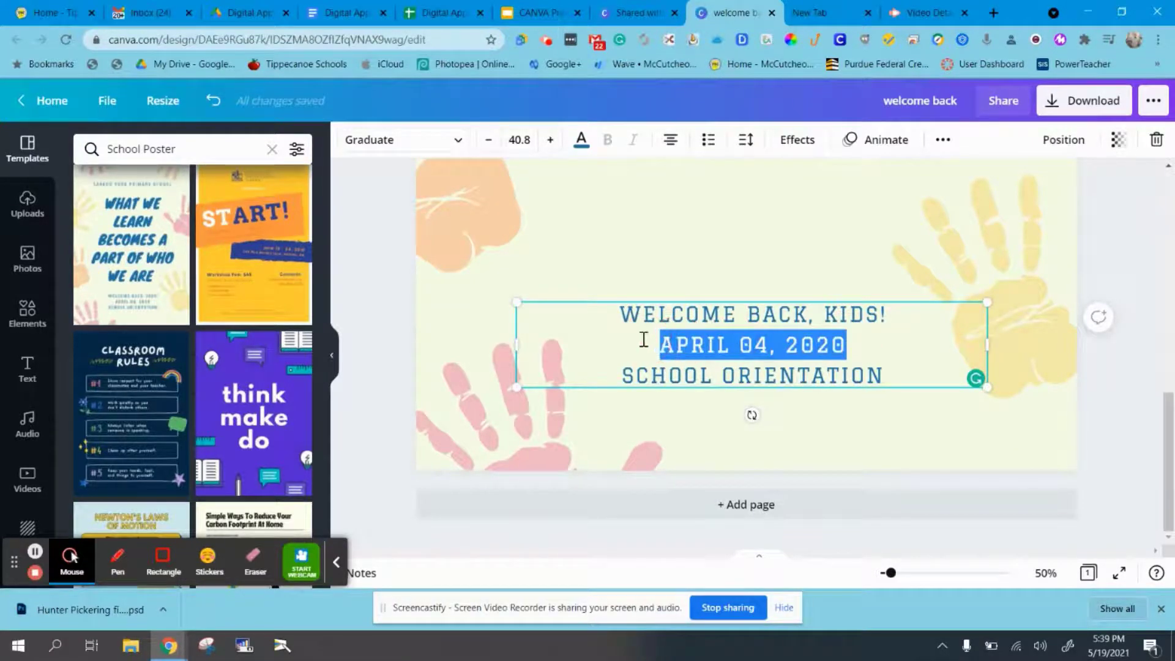
{"action": "type", "text": "AUGUST "}
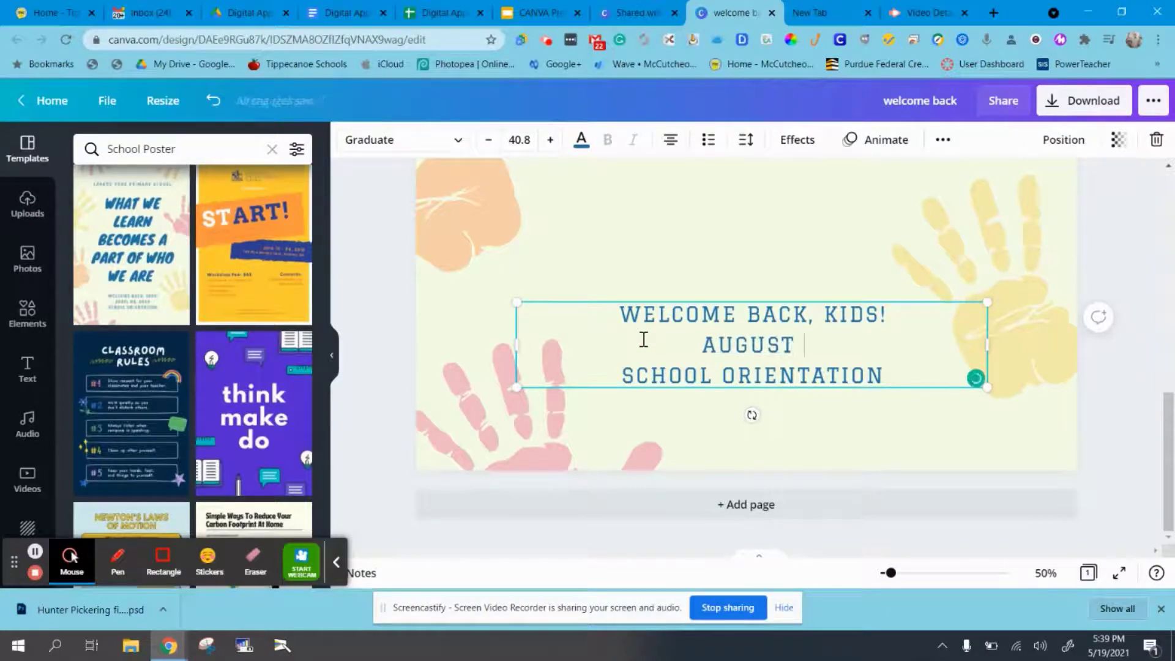
{"action": "type", "text": "30, 20"}
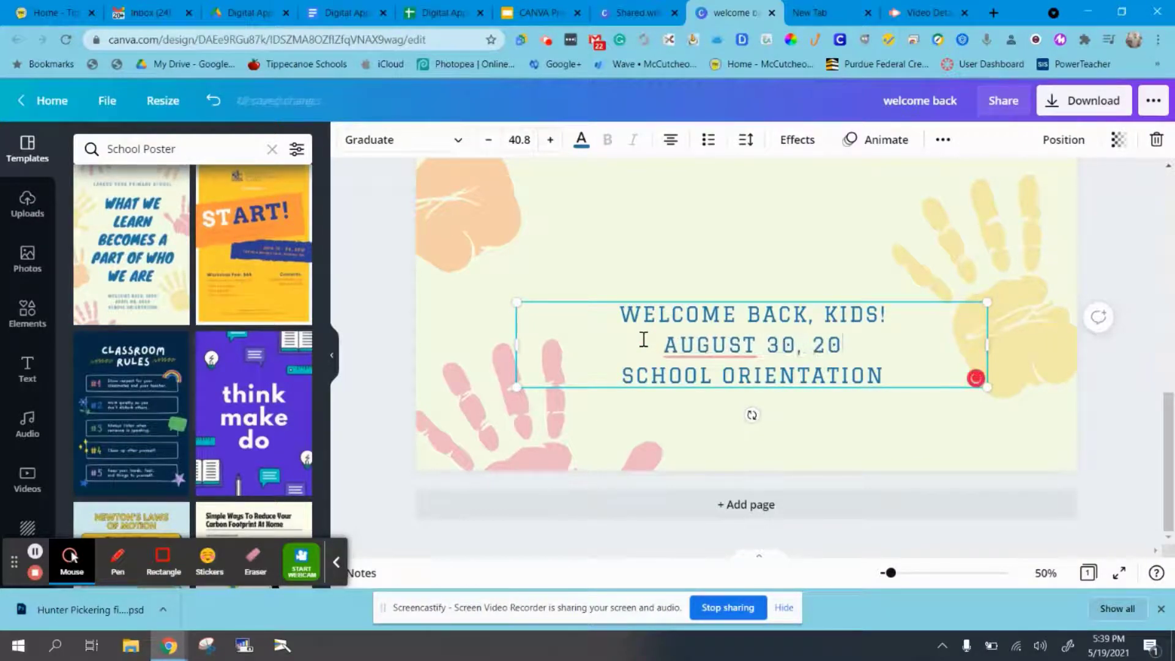
{"action": "type", "text": "21"}
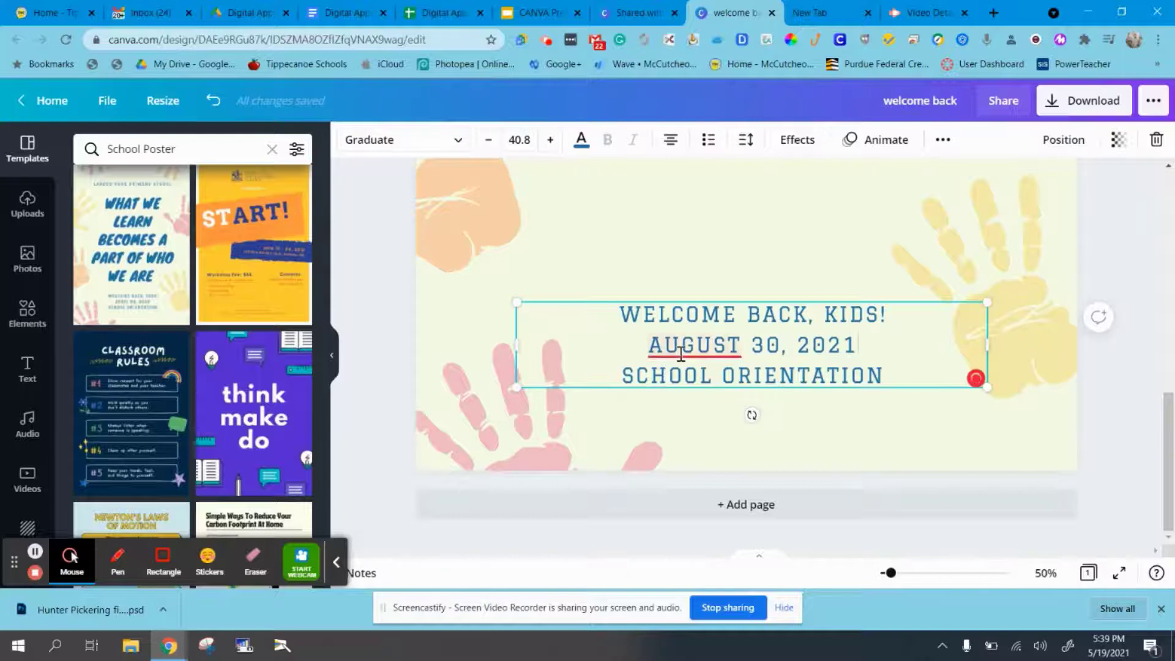
Replace the "SCHOOL ORIENTATION" line below the date with "8 PM"
{"action": "mouse_move", "coordinate": [680, 352]}
{"action": "double_click", "coordinate": [782, 374]}
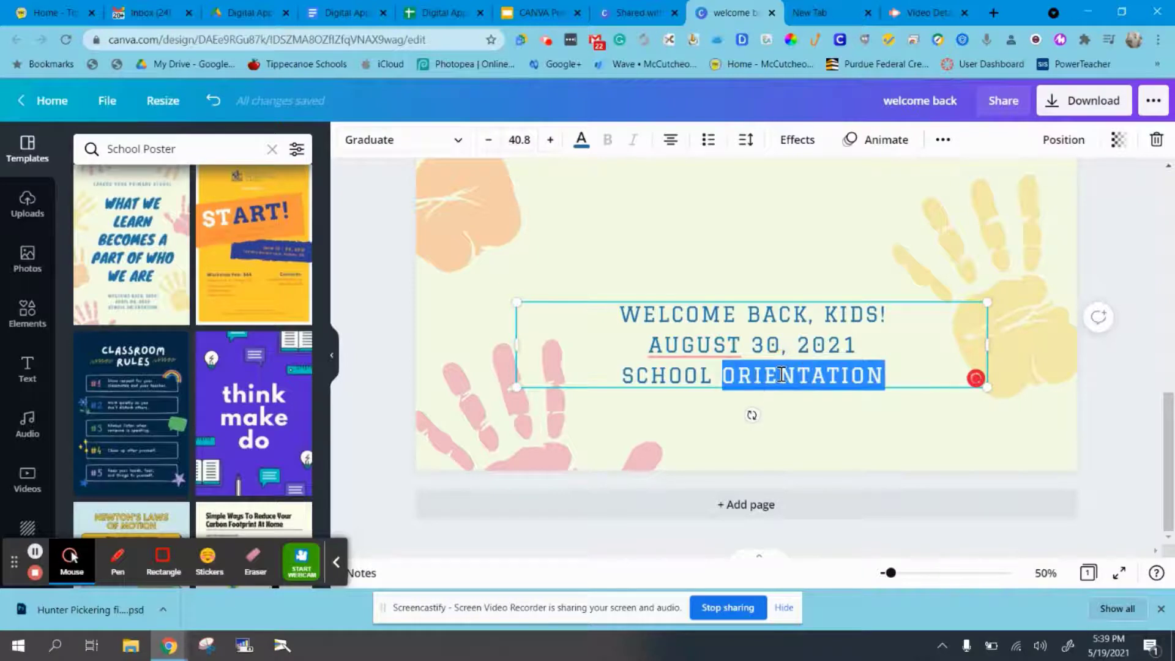
{"action": "triple_click", "coordinate": [781, 374]}
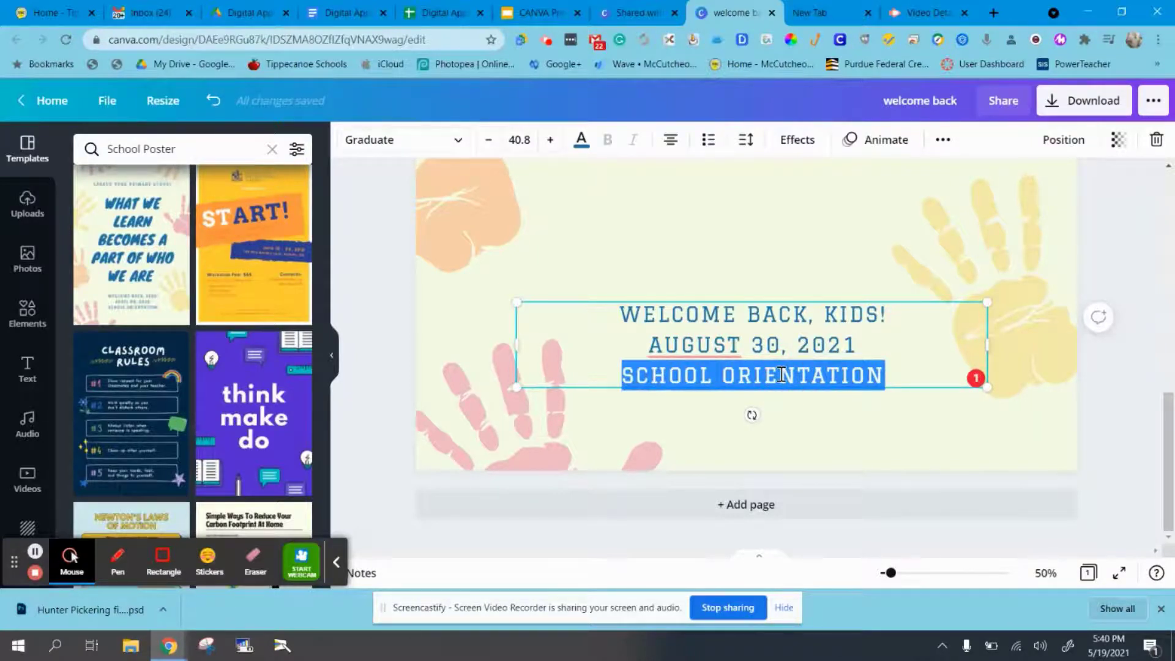
{"action": "type", "text": "8 PM"}
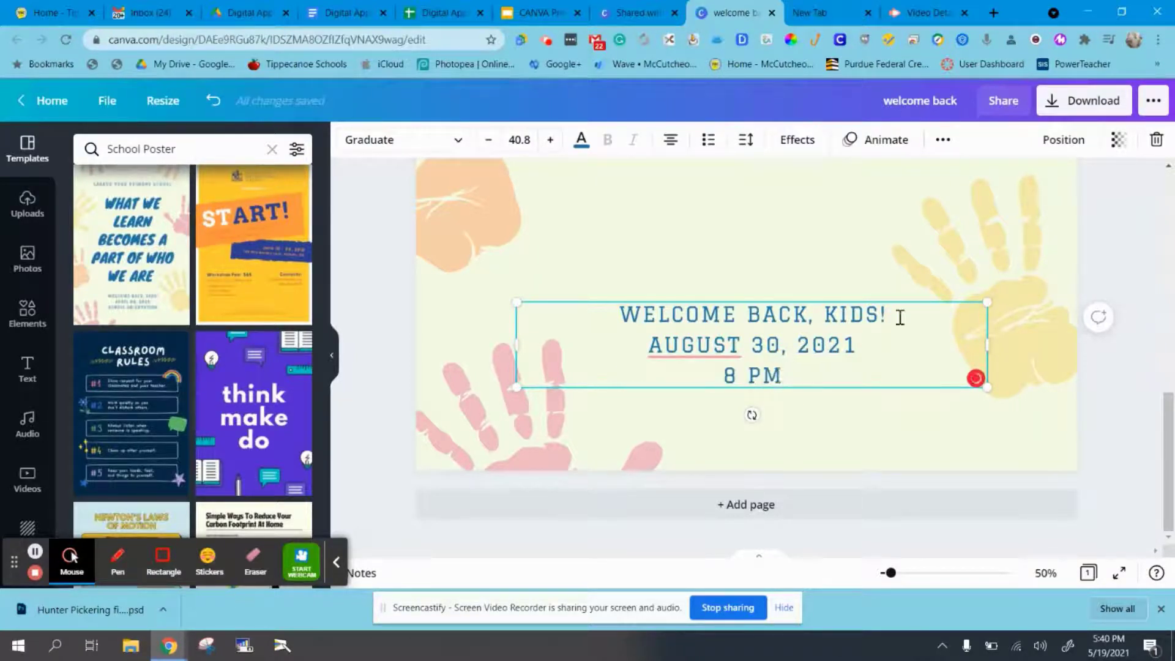
Recolour the yellow handprint beside the date text, trying light orange before settling on dark blue from the default colours
{"action": "left_click", "coordinate": [1070, 393]}
{"action": "left_click", "coordinate": [1040, 360]}
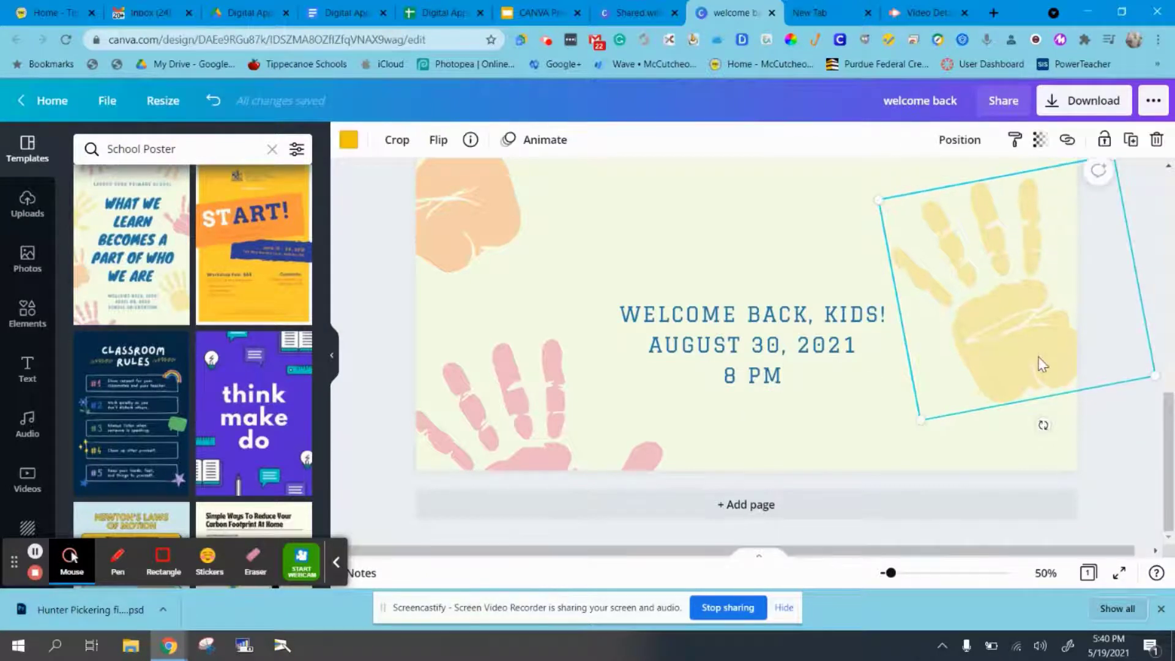
{"action": "left_click", "coordinate": [348, 140]}
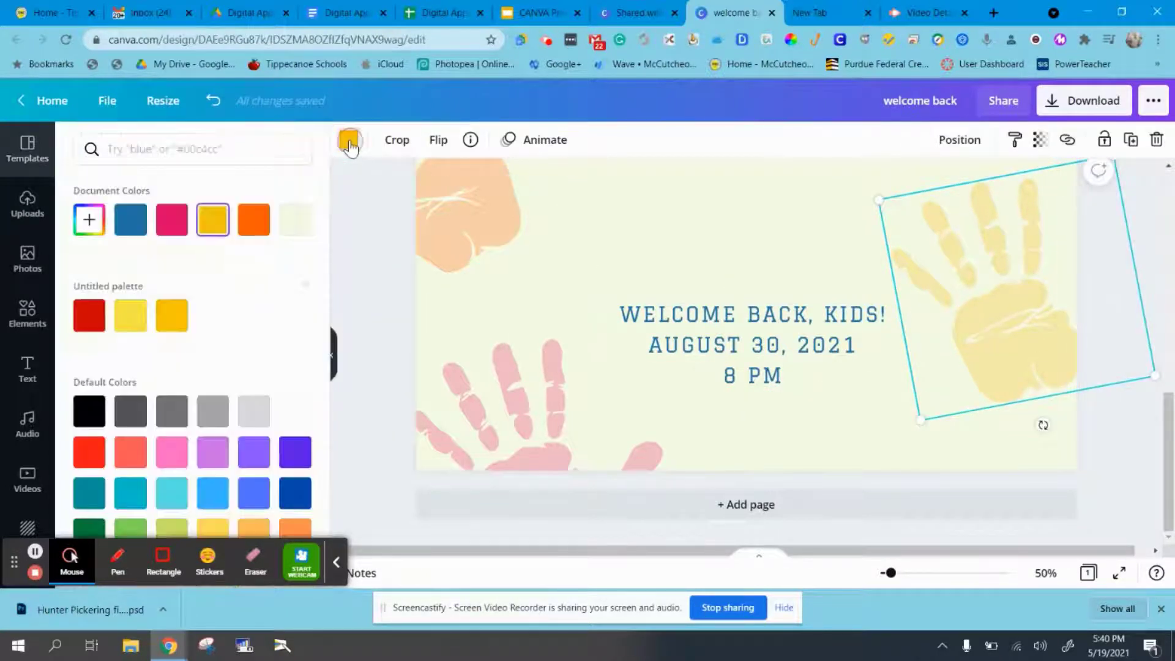
{"action": "scroll", "coordinate": [223, 480], "scroll_direction": "down", "scroll_amount": 1}
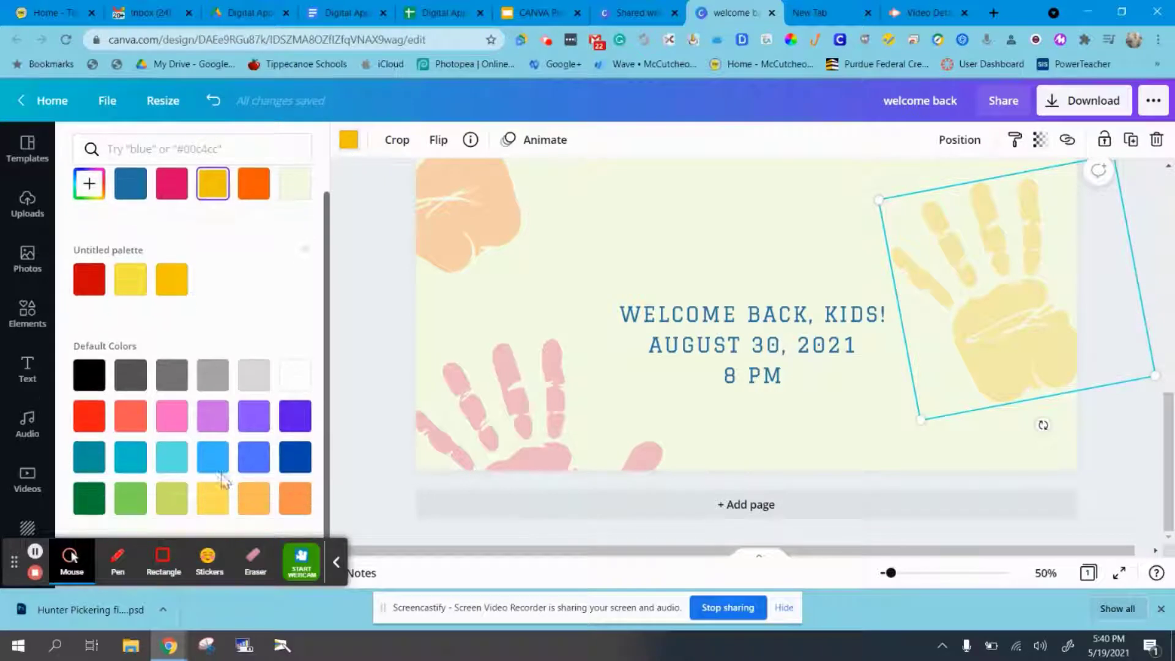
{"action": "left_click", "coordinate": [295, 498]}
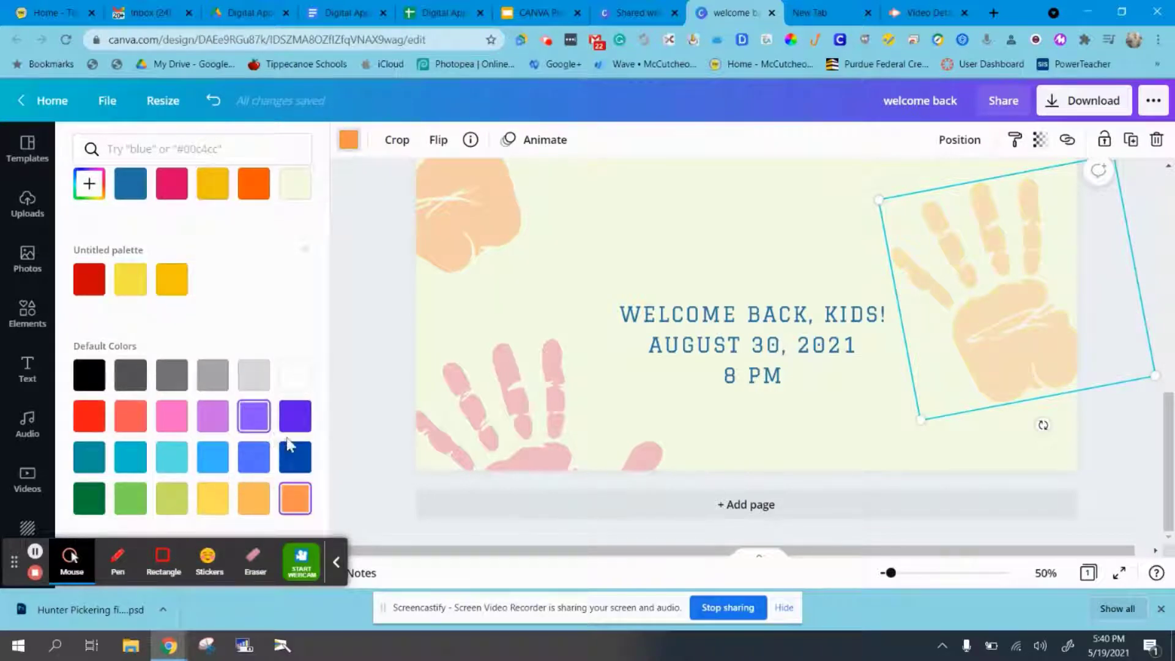
{"action": "left_click", "coordinate": [294, 459]}
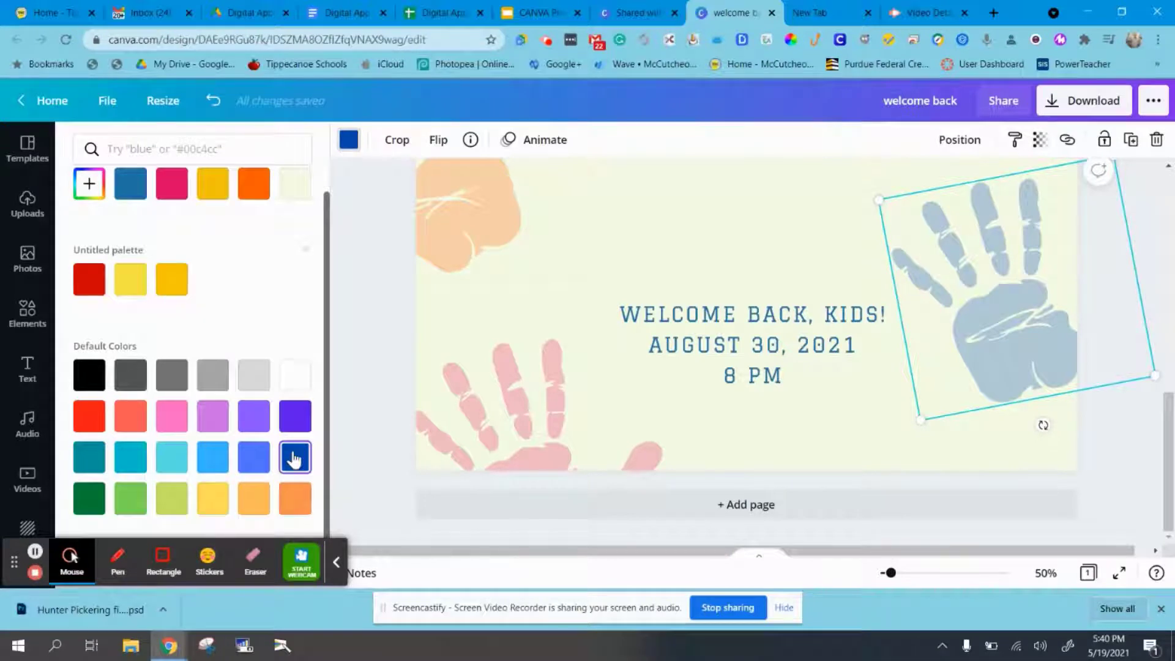
Add the uploaded miner mascot image, shrink it to about two thirds and move it up over the "WELCOME" heading
{"action": "scroll", "coordinate": [508, 352], "scroll_direction": "up", "scroll_amount": 5}
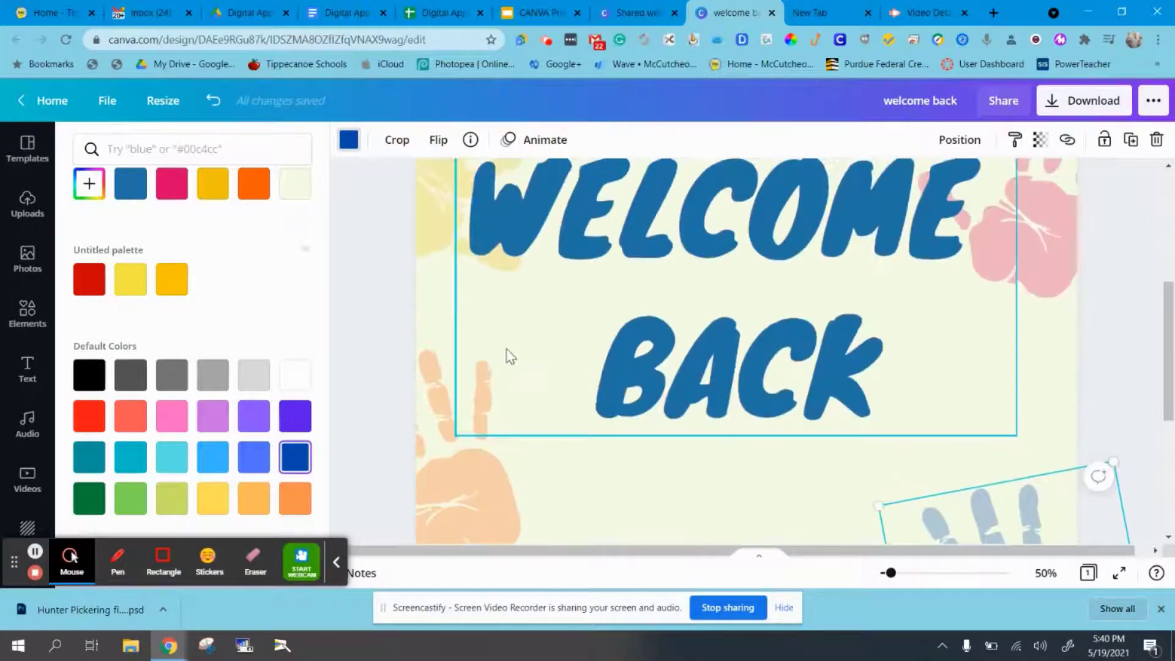
{"action": "scroll", "coordinate": [510, 356], "scroll_direction": "up", "scroll_amount": 5}
{"action": "scroll", "coordinate": [508, 350], "scroll_direction": "down", "scroll_amount": 5}
{"action": "left_click", "coordinate": [27, 207]}
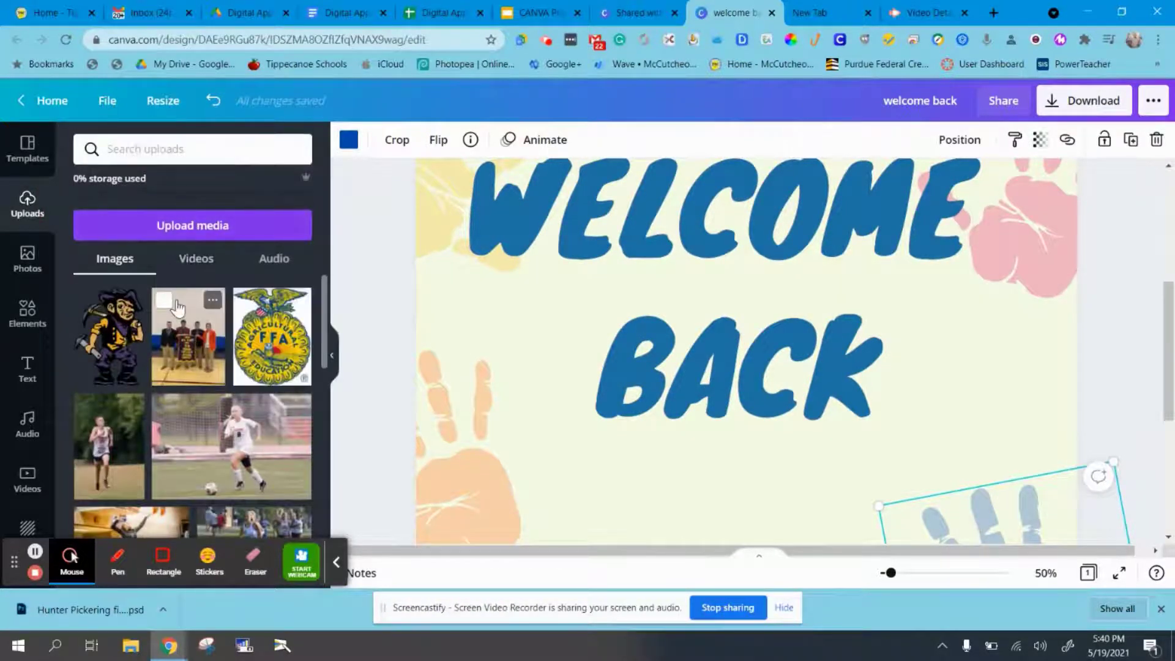
{"action": "left_click", "coordinate": [113, 344]}
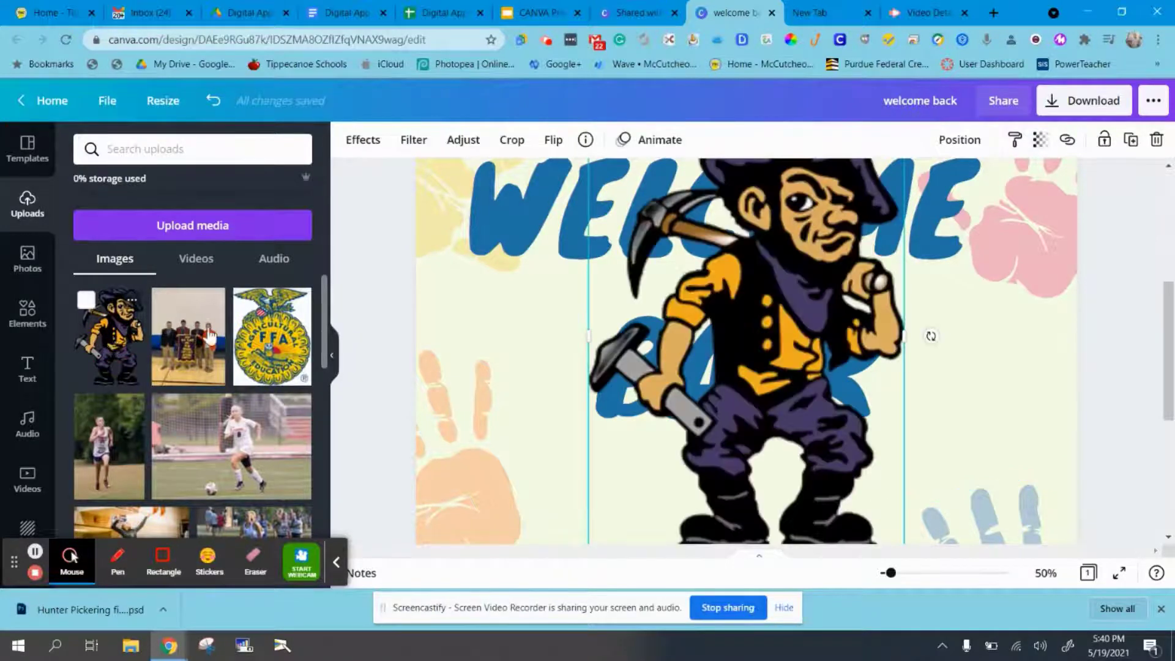
{"action": "scroll", "coordinate": [746, 403], "scroll_direction": "up", "scroll_amount": 3}
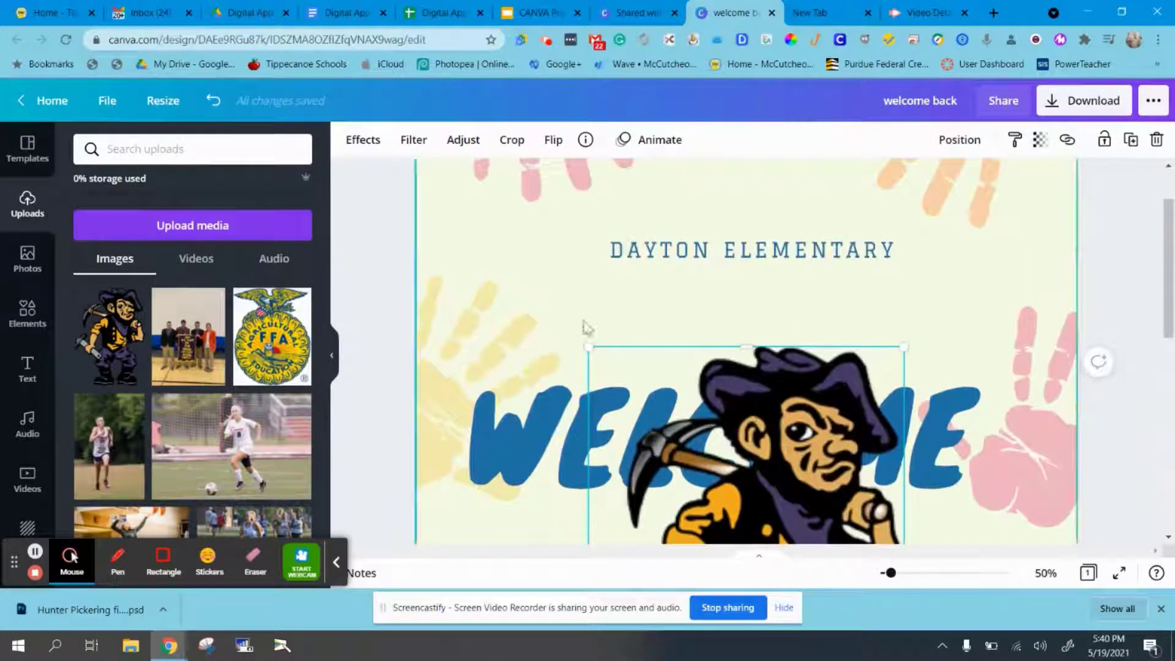
{"action": "left_click_drag", "start_coordinate": [587, 342], "coordinate": [695, 494]}
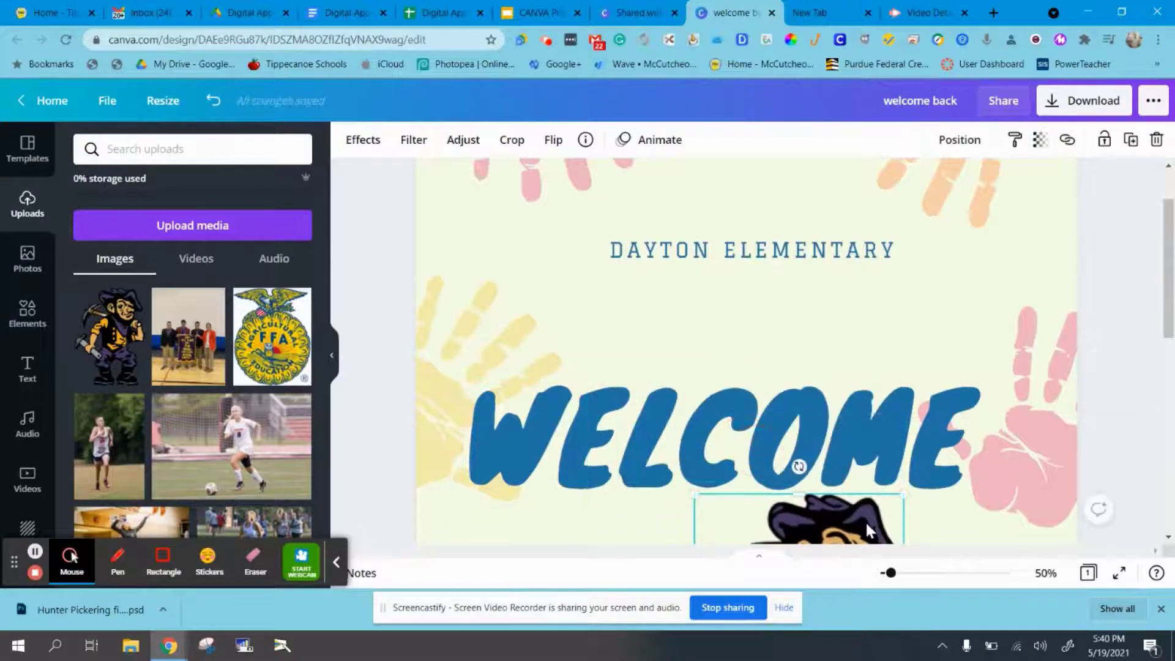
{"action": "left_click_drag", "start_coordinate": [821, 489], "coordinate": [666, 246]}
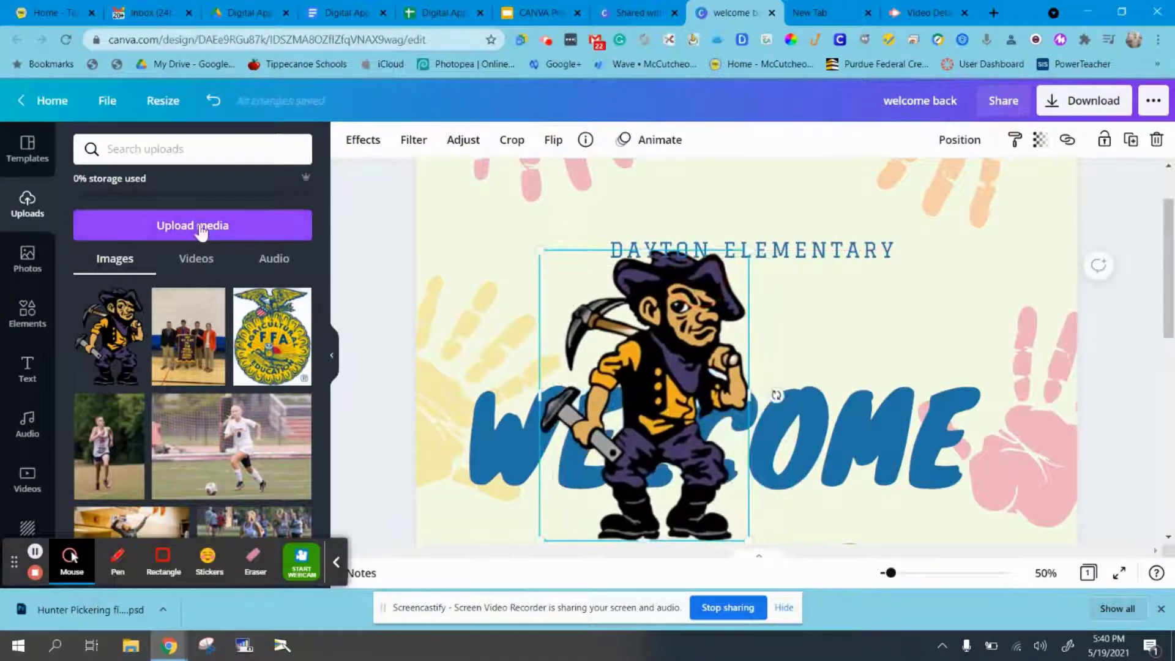
Start a media upload from the device and search Google Drive (G:) for "Dayton Elementary" artwork
{"action": "left_click", "coordinate": [199, 229]}
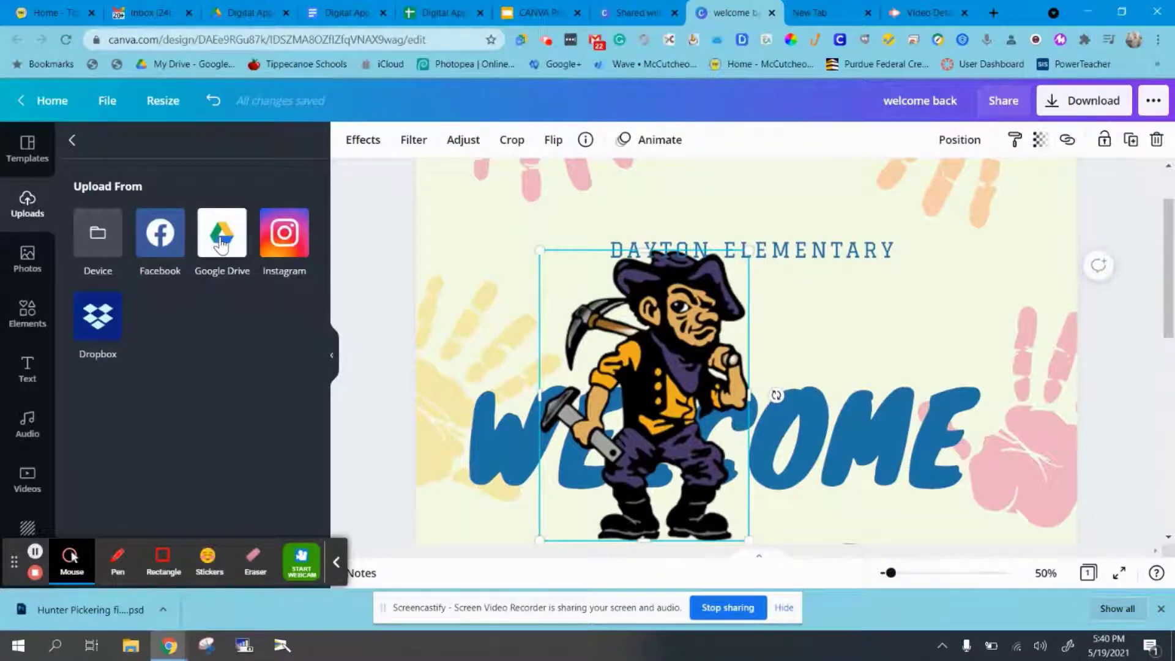
{"action": "left_click", "coordinate": [103, 245]}
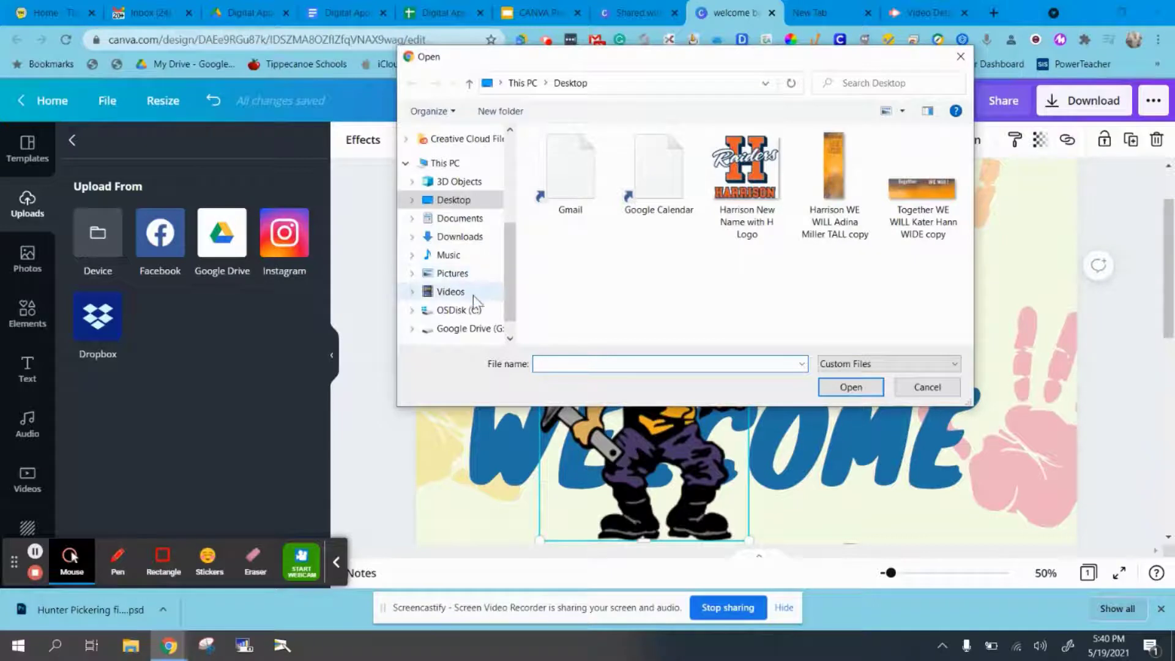
{"action": "left_click", "coordinate": [478, 328]}
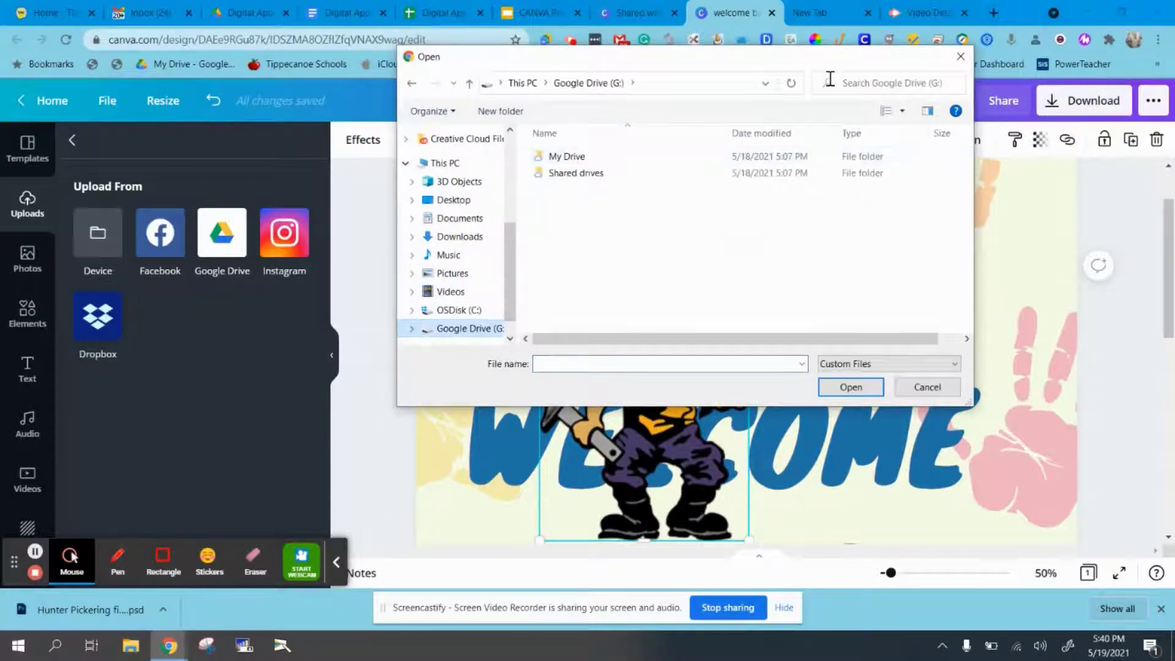
{"action": "left_click", "coordinate": [849, 85]}
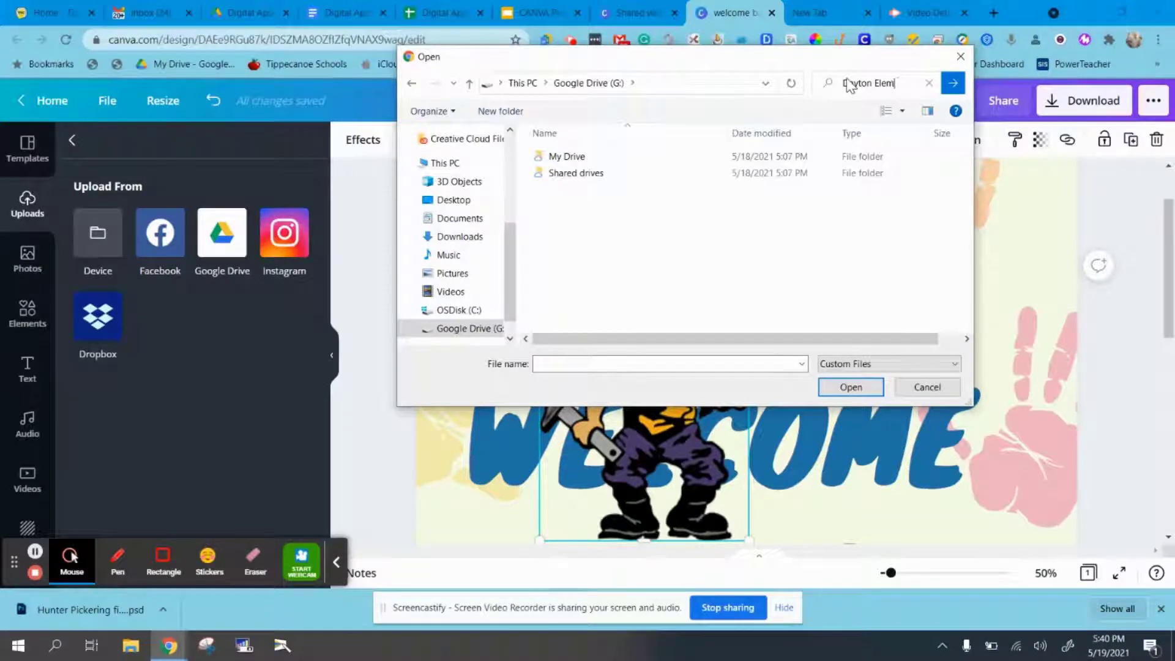
{"action": "type", "text": "ary"}
{"action": "key", "text": "Return"}
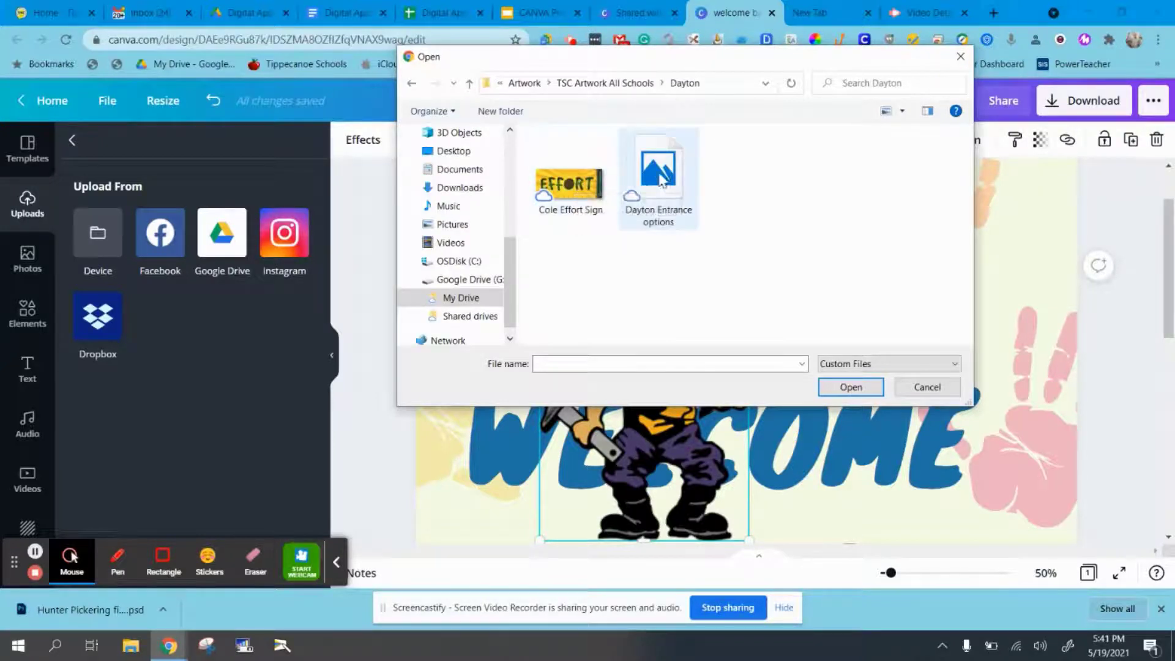
Upload the "COLE CUB LOGO COLOR" image from the Cole Artwork folder within TSC Artwork All Schools
{"action": "left_click", "coordinate": [644, 86]}
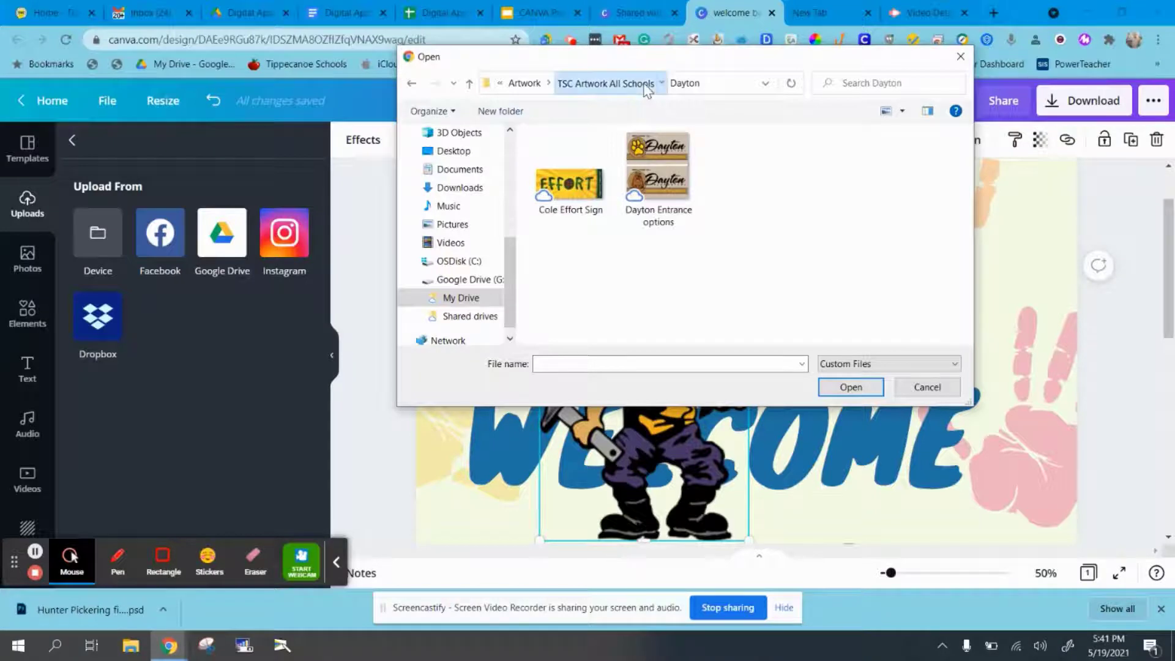
{"action": "double_click", "coordinate": [583, 210]}
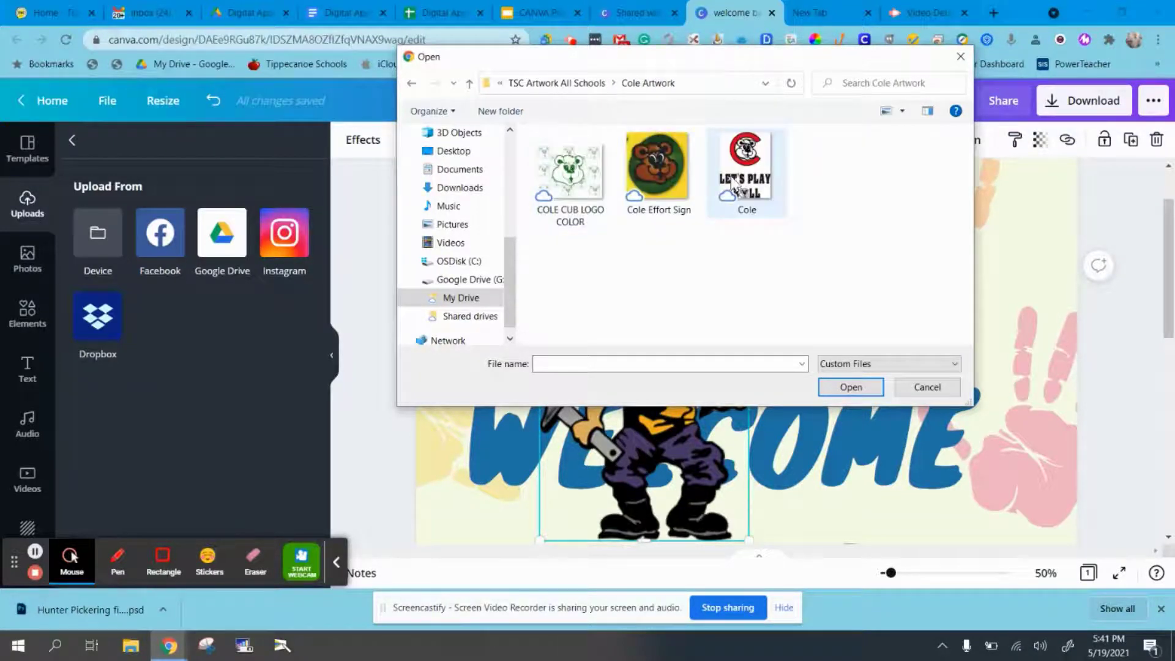
{"action": "double_click", "coordinate": [581, 184]}
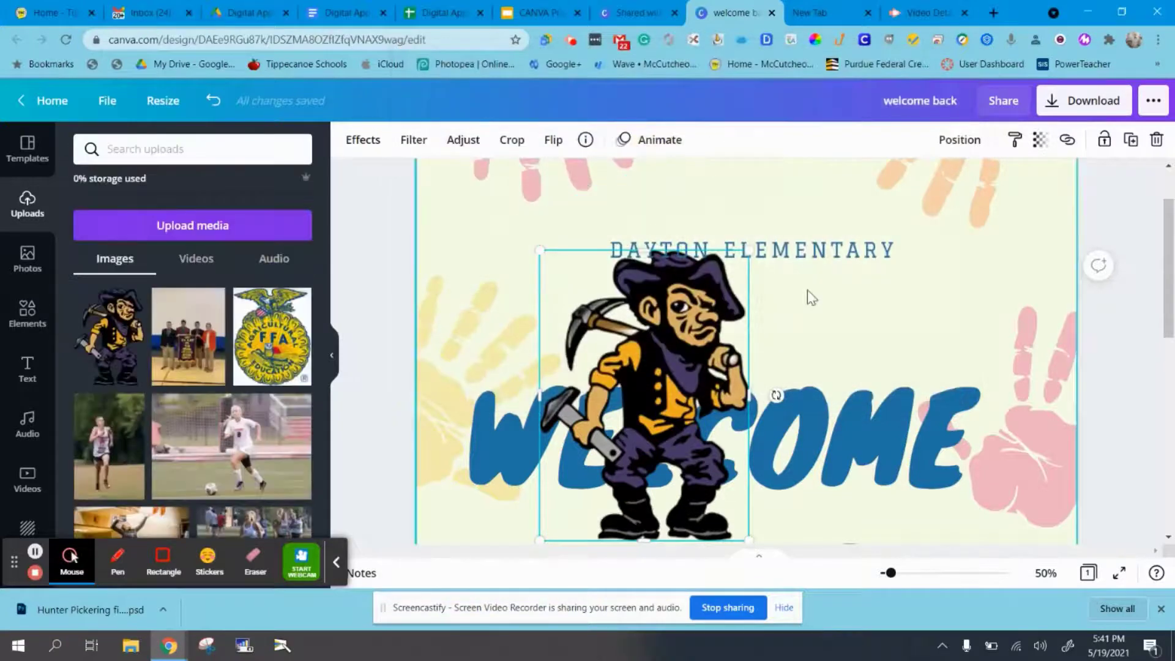
Add the uploaded cub logo to the poster, shrink one copy to under half size and delete the large duplicate
{"action": "scroll", "coordinate": [807, 293], "scroll_direction": "up", "scroll_amount": 2}
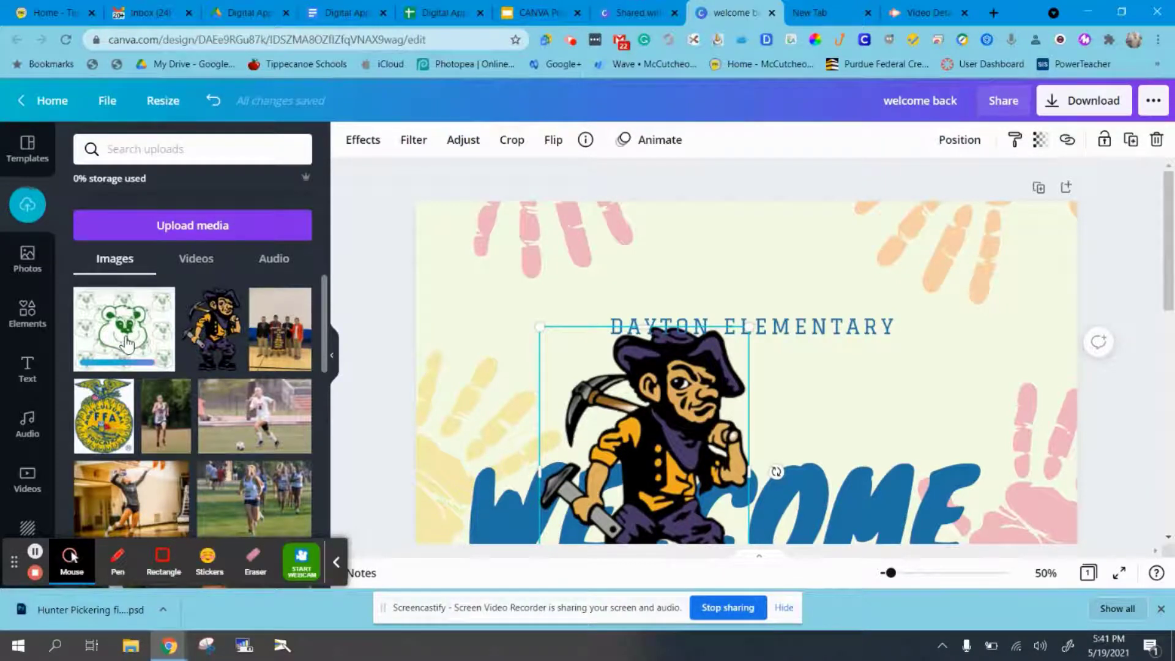
{"action": "left_click", "coordinate": [127, 345]}
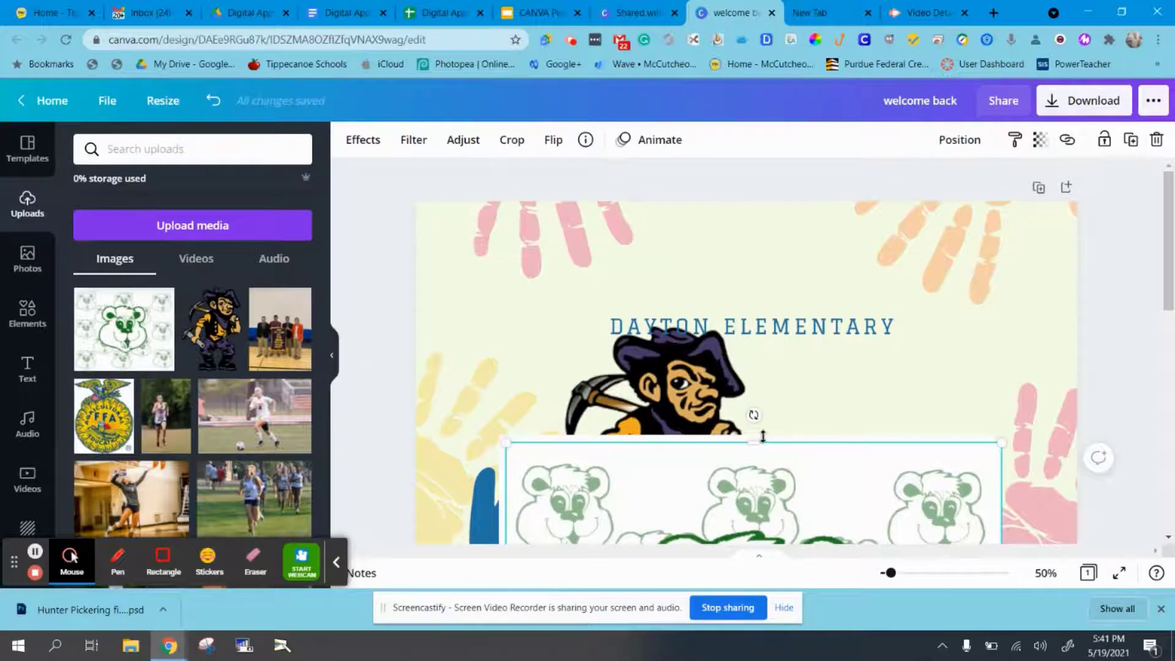
{"action": "scroll", "coordinate": [762, 435], "scroll_direction": "down", "scroll_amount": 4}
{"action": "left_click", "coordinate": [987, 226]}
{"action": "left_click_drag", "start_coordinate": [987, 226], "coordinate": [731, 437]}
{"action": "left_click", "coordinate": [896, 295]}
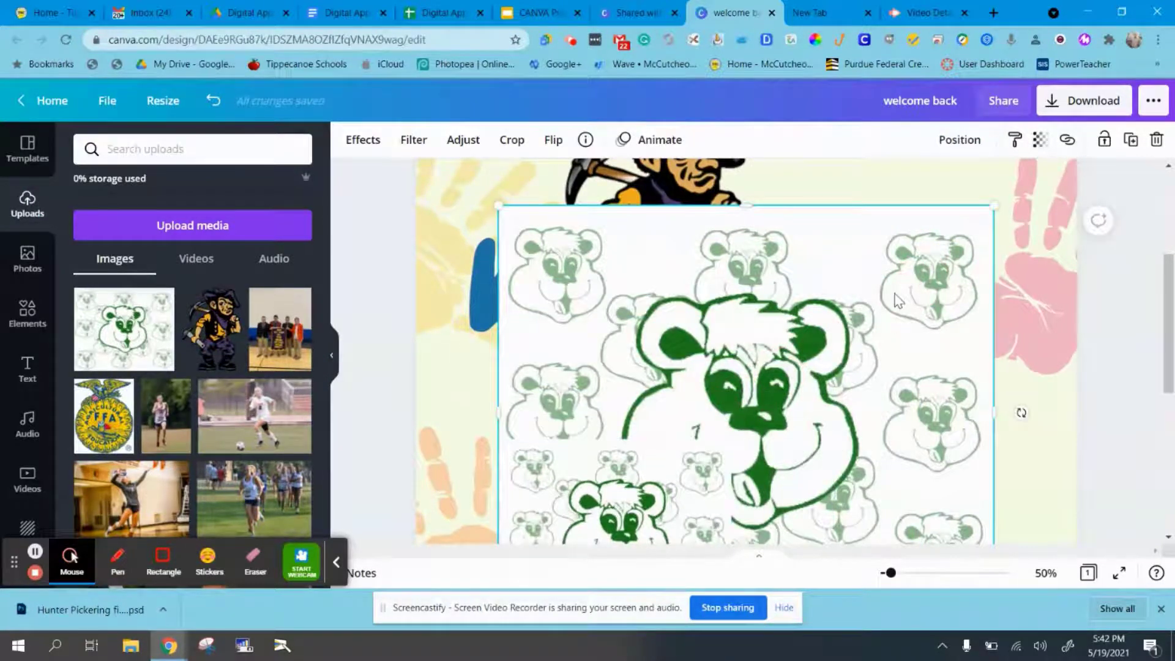
{"action": "key", "text": "Delete"}
{"action": "scroll", "coordinate": [752, 345], "scroll_direction": "down", "scroll_amount": 4}
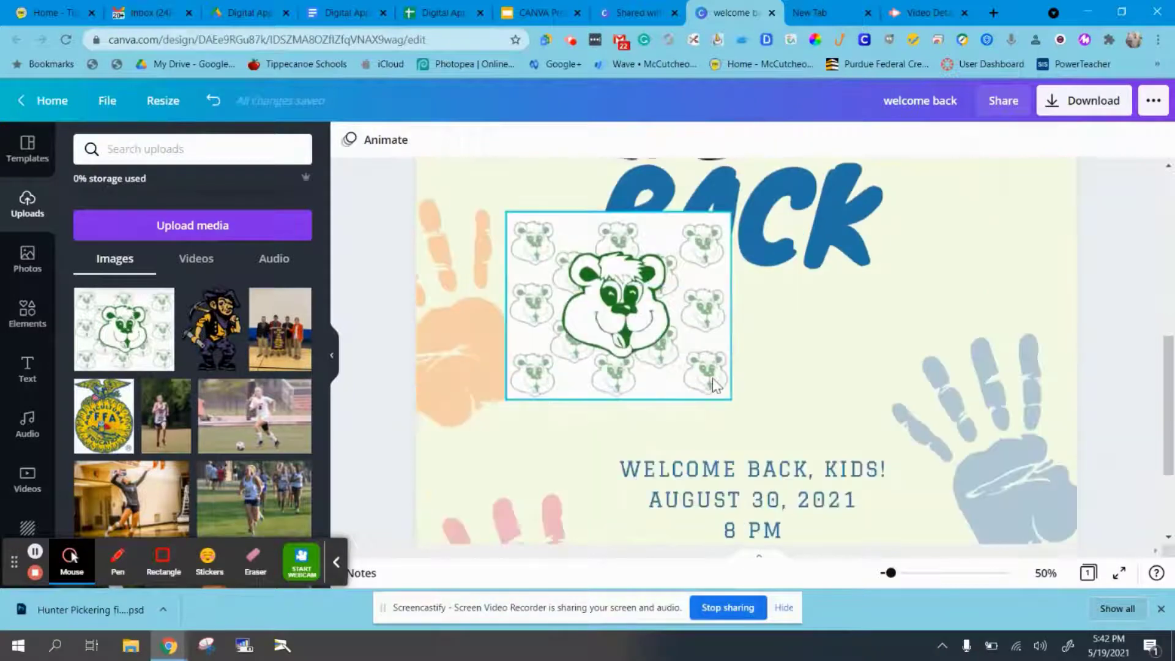
Try the cub logo at about 70% of its size, sent to the back and placed between "BACK" and the date text, and delete it
{"action": "left_click", "coordinate": [695, 361]}
{"action": "left_click", "coordinate": [727, 398]}
{"action": "left_click_drag", "start_coordinate": [725, 396], "coordinate": [660, 341]}
{"action": "right_click", "coordinate": [630, 317]}
{"action": "left_click", "coordinate": [670, 417]}
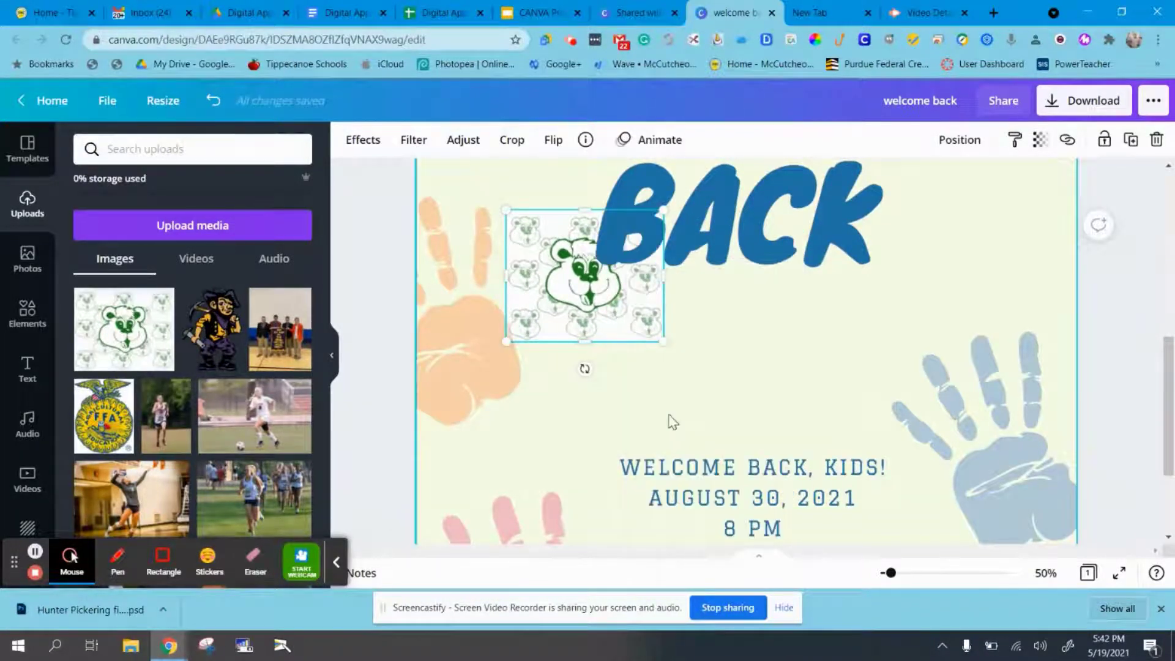
{"action": "right_click", "coordinate": [607, 322]}
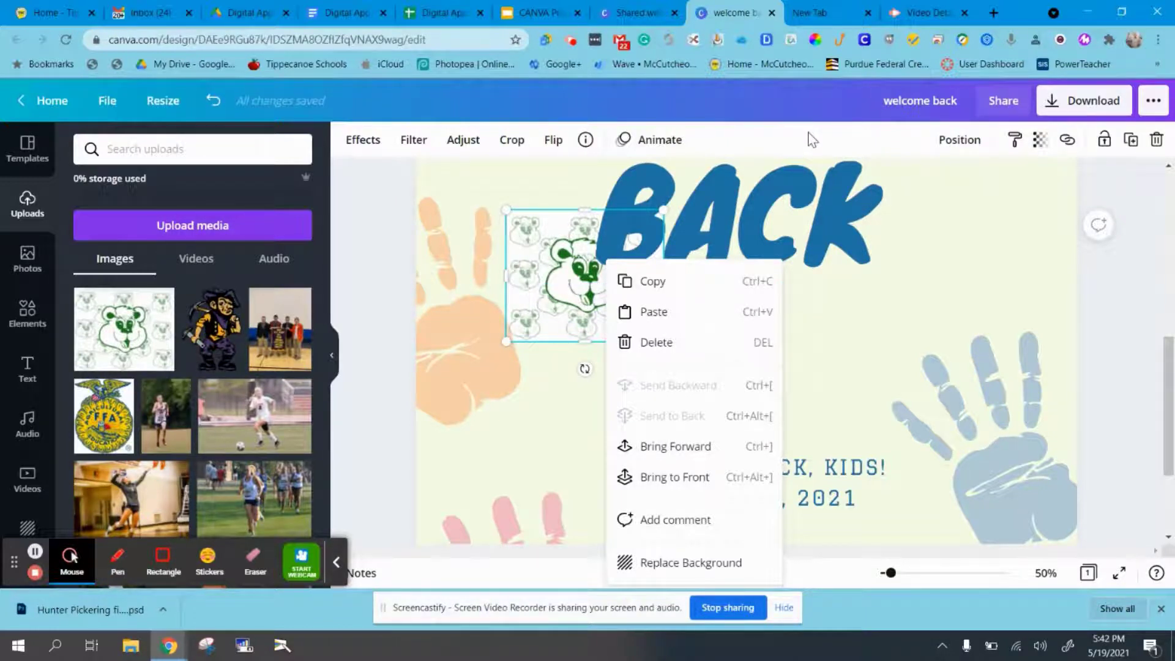
{"action": "left_click_drag", "start_coordinate": [569, 324], "coordinate": [706, 410]}
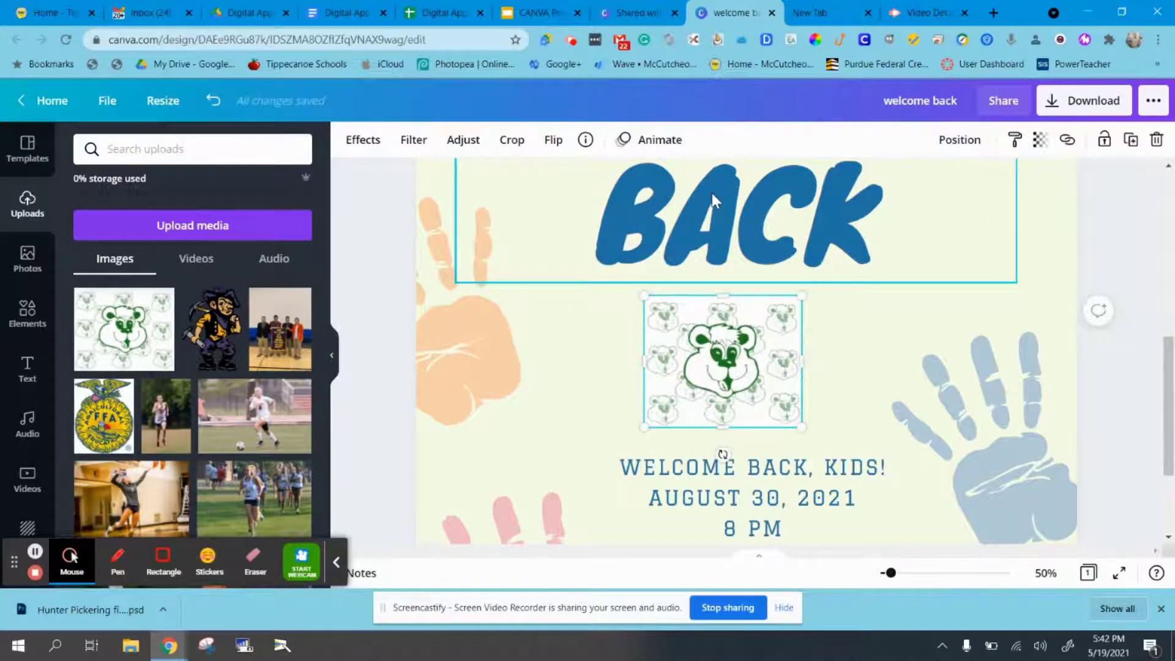
{"action": "key", "text": "Delete"}
Delete the miner mascot image covering the "WELCOME" heading
{"action": "scroll", "coordinate": [677, 295], "scroll_direction": "up", "scroll_amount": 5}
{"action": "left_click", "coordinate": [667, 276]}
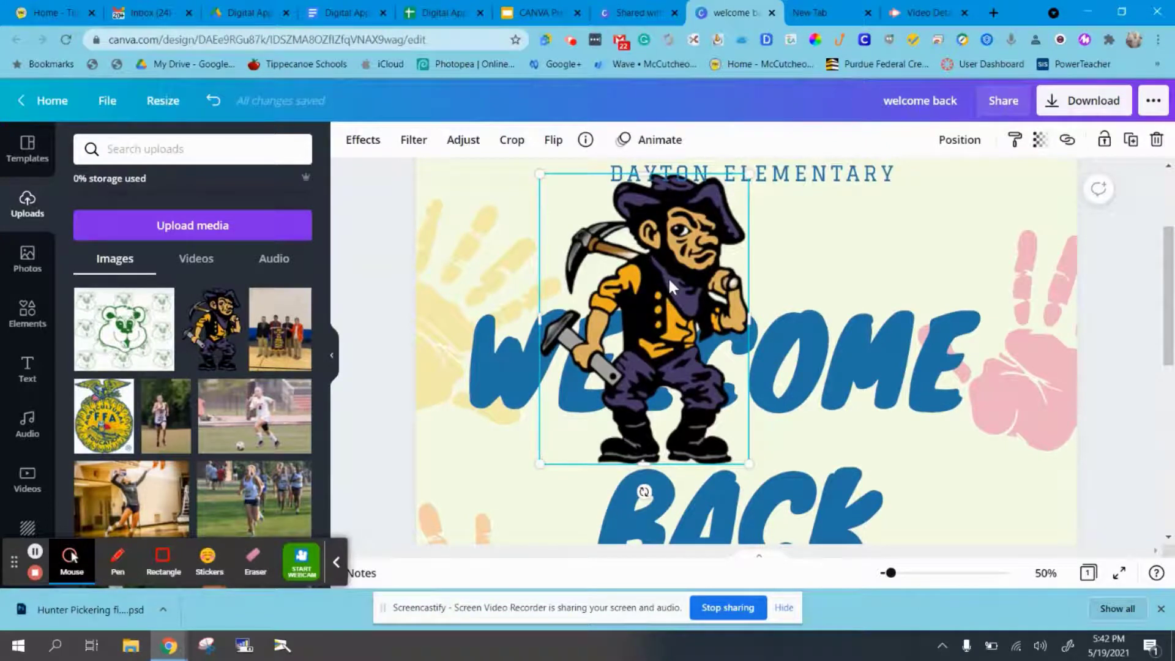
{"action": "key", "text": "Delete"}
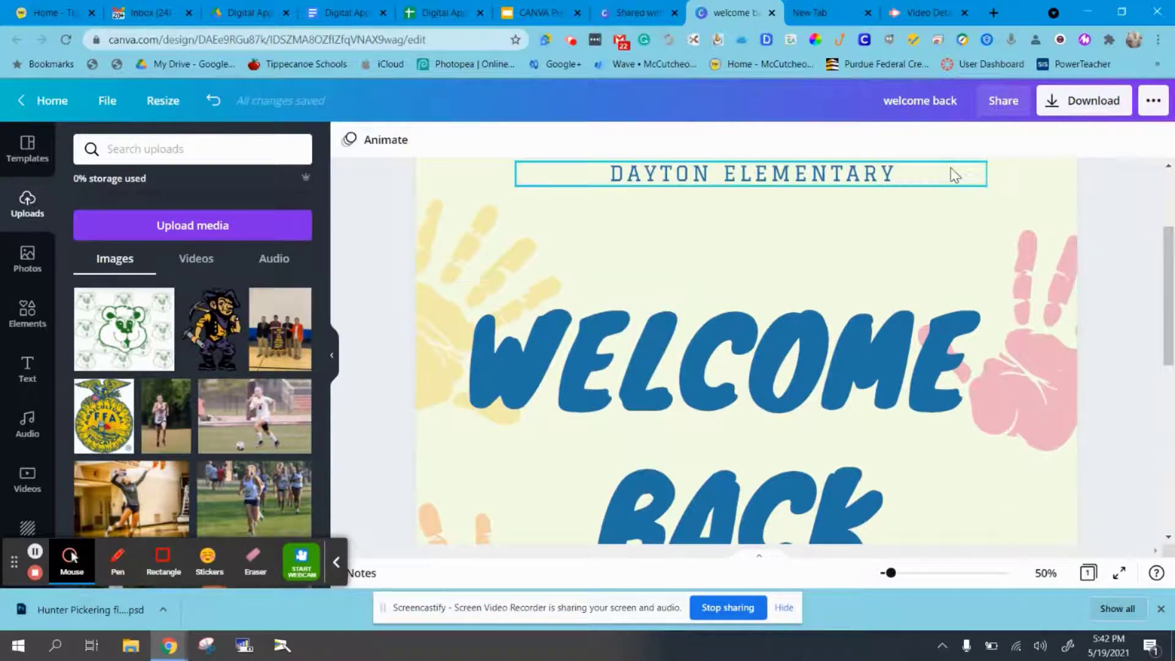
Set the design's sharing link to view and copy the link
{"action": "left_click", "coordinate": [989, 102]}
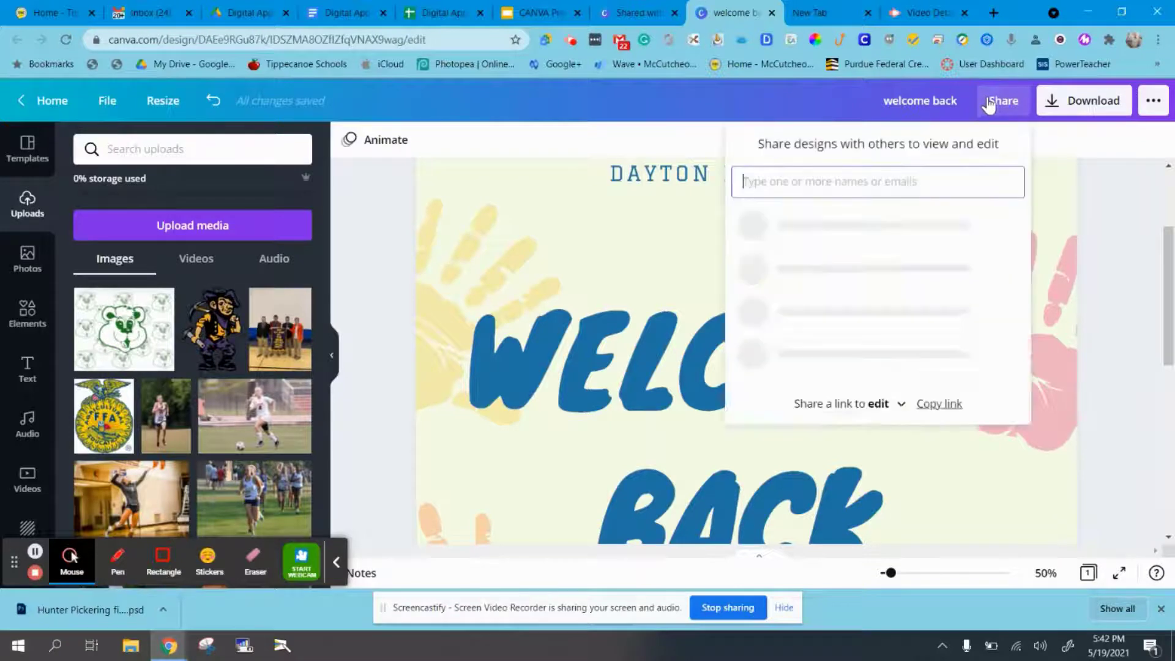
{"action": "left_click", "coordinate": [885, 320]}
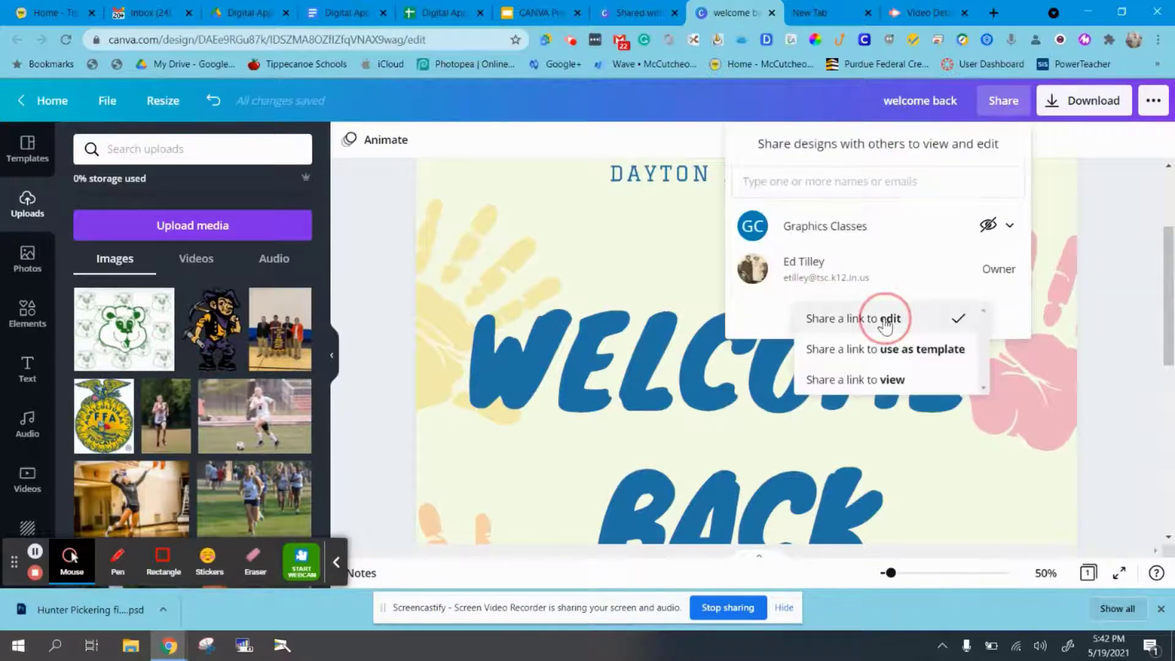
{"action": "left_click", "coordinate": [887, 379]}
{"action": "left_click", "coordinate": [941, 326]}
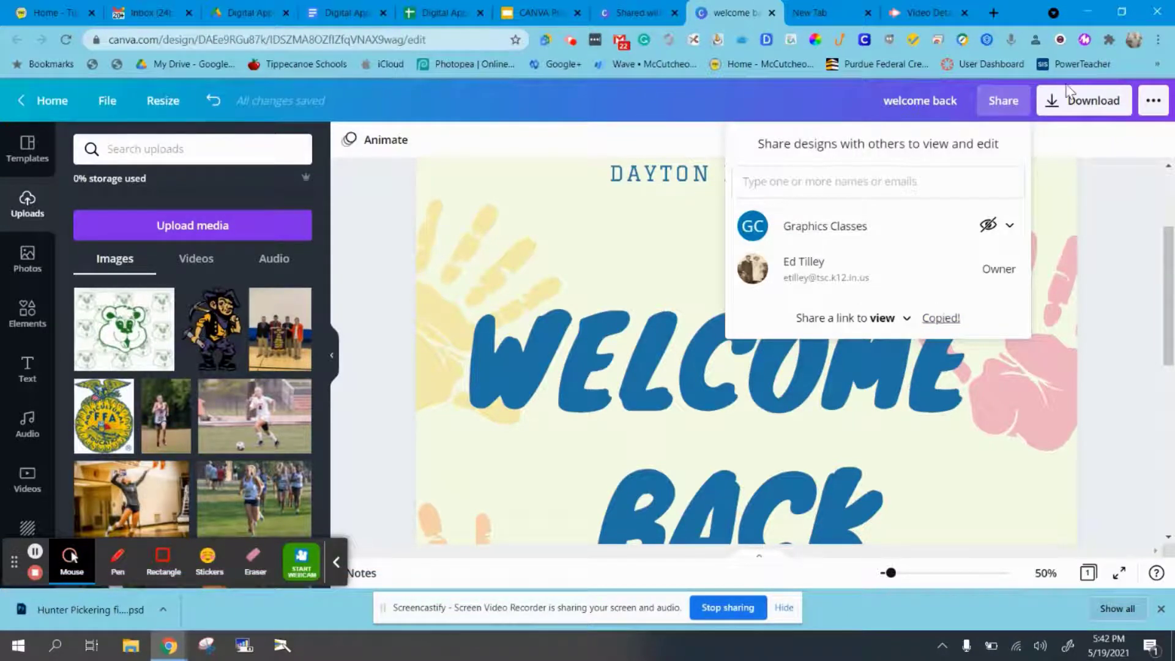
Open the poster's download settings and review the available file types
{"action": "left_click", "coordinate": [1066, 105]}
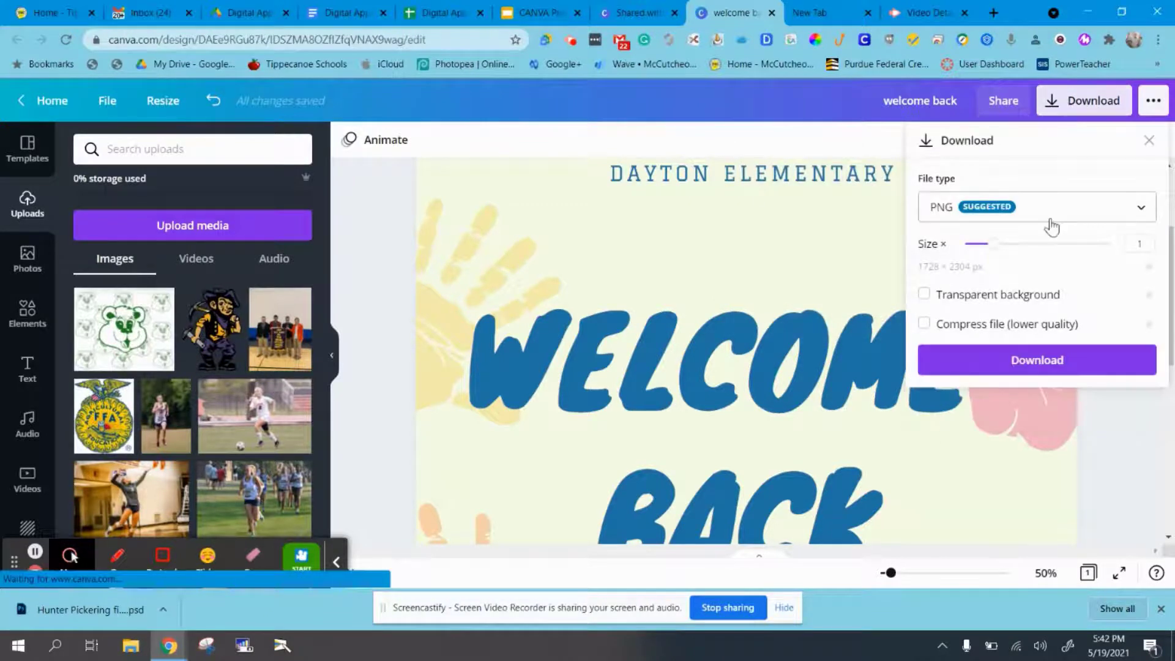
{"action": "left_click", "coordinate": [1050, 217]}
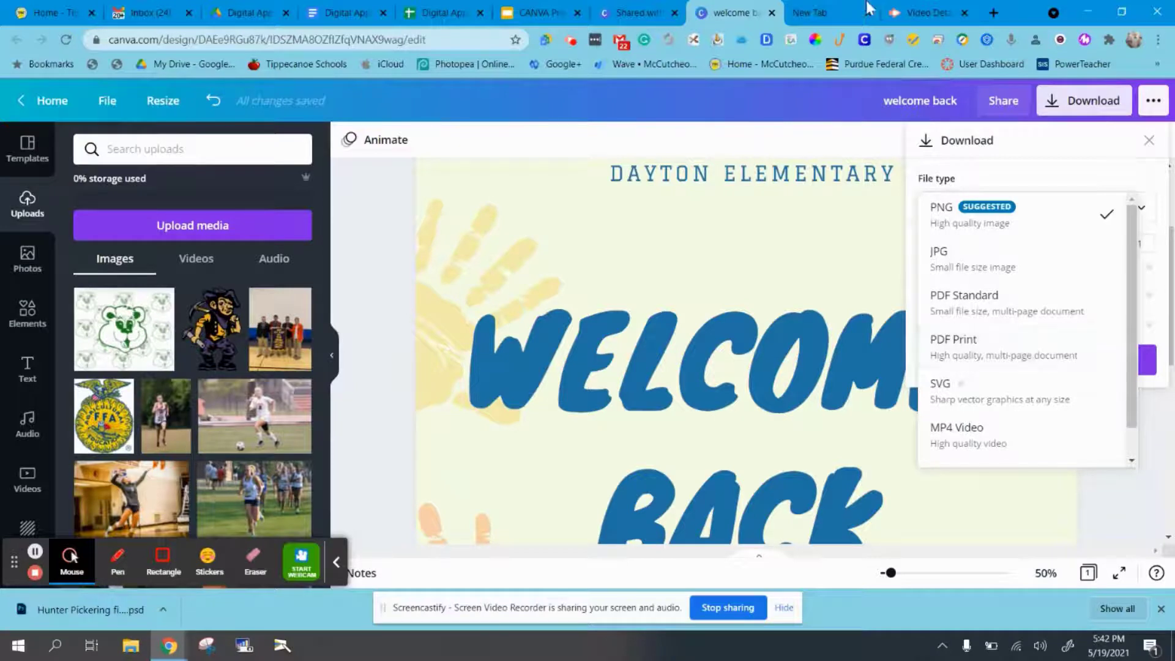
{"action": "left_click", "coordinate": [899, 110]}
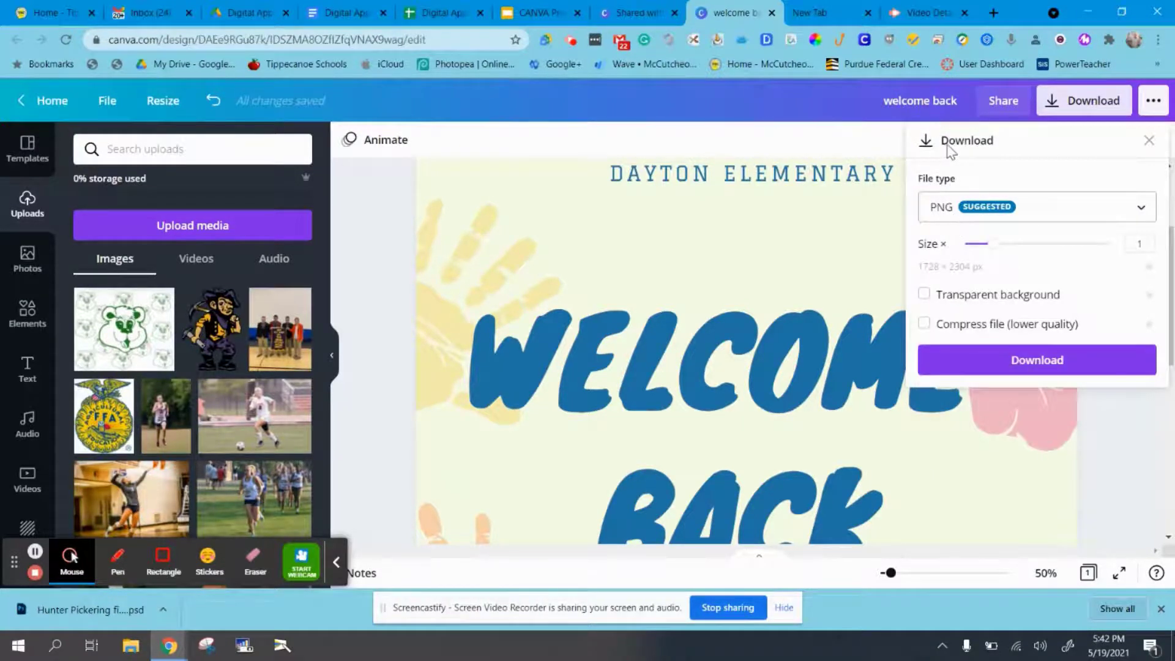
Reopen the sharing options and review the link permissions for edit, use as template and view
{"action": "left_click", "coordinate": [1019, 115]}
{"action": "left_click", "coordinate": [940, 317]}
{"action": "left_click", "coordinate": [905, 329]}
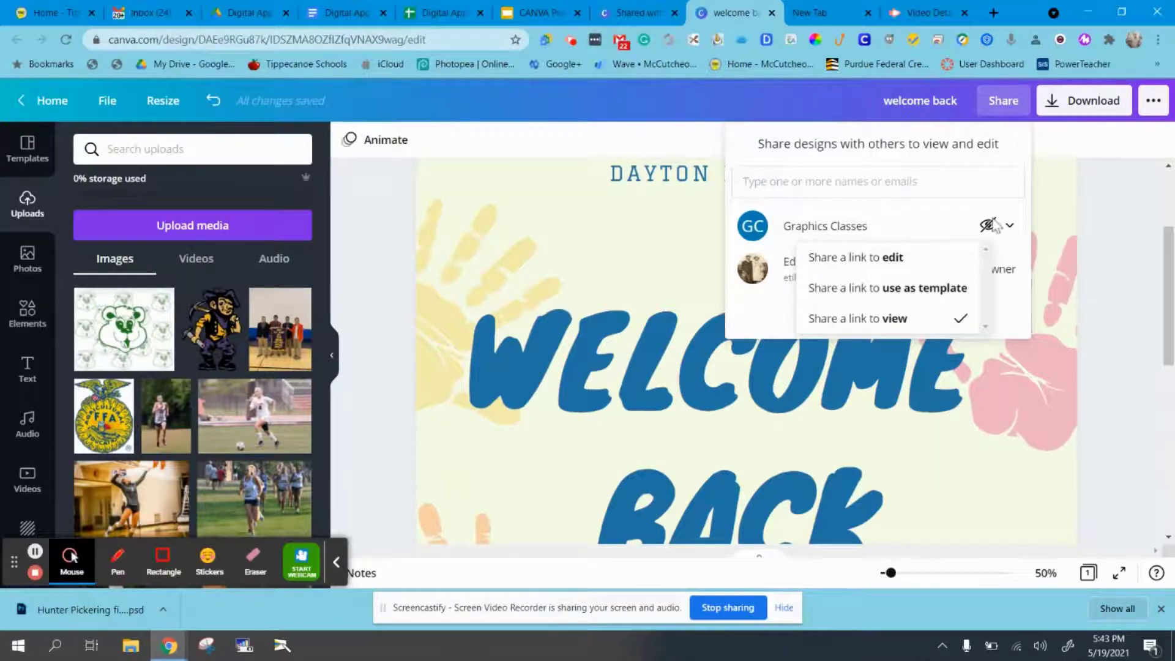
{"action": "left_click", "coordinate": [1107, 200]}
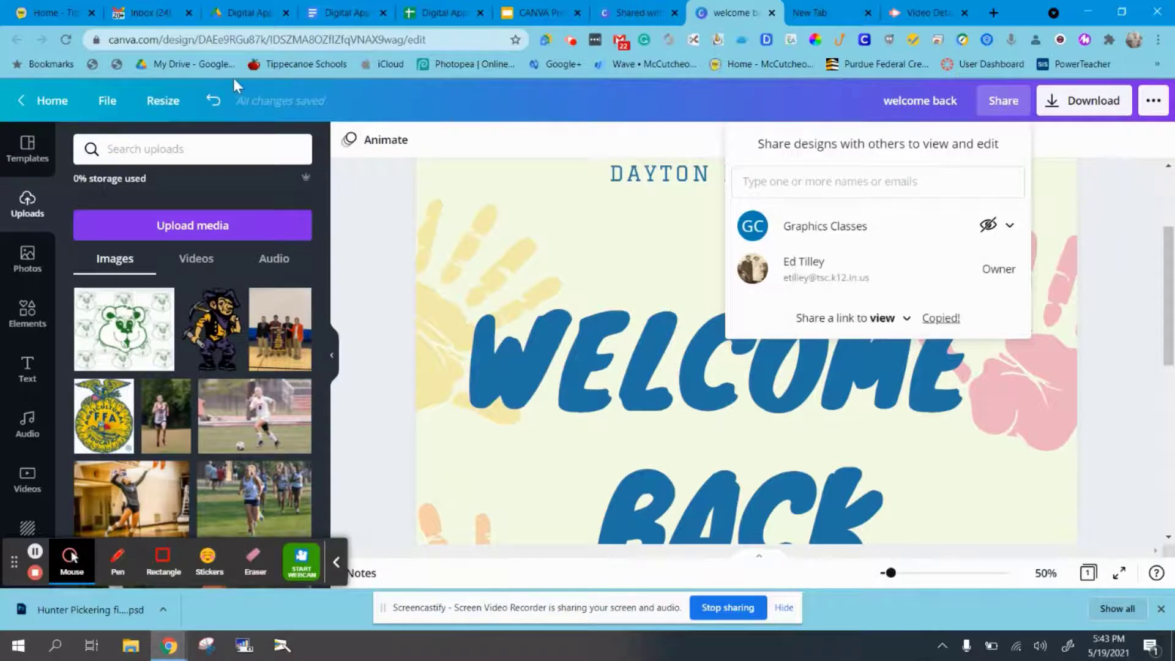
Rename the design as "Welcome Back Posters Dayton Fall 2021"
{"action": "left_click", "coordinate": [927, 104]}
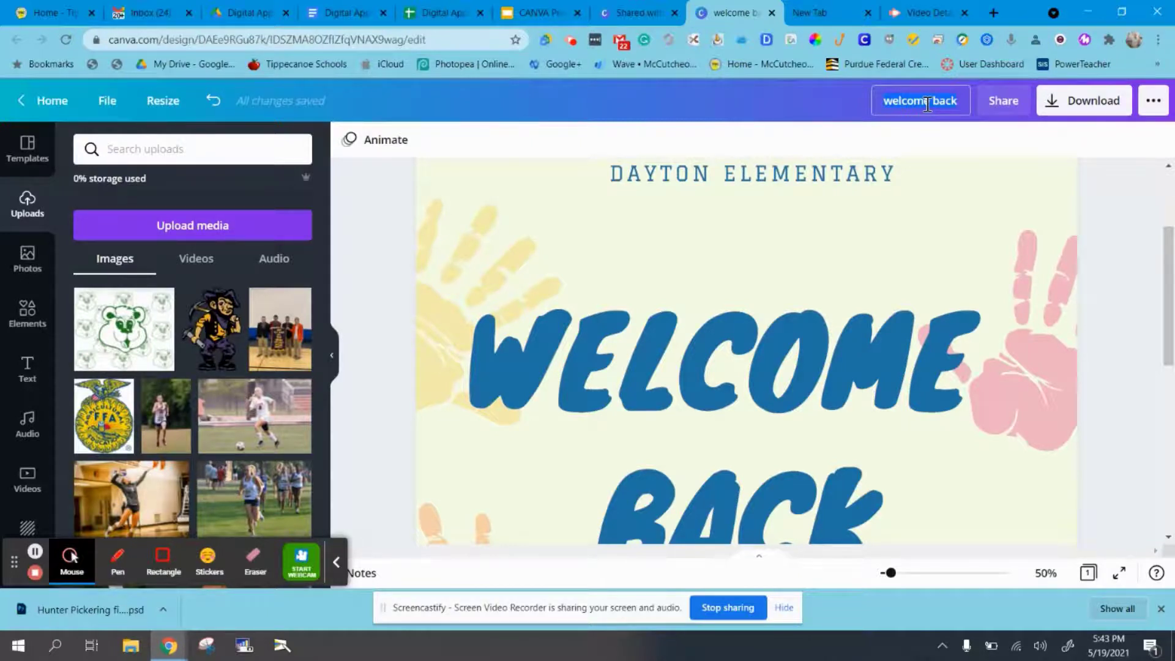
{"action": "type", "text": "Welcome Back Post"}
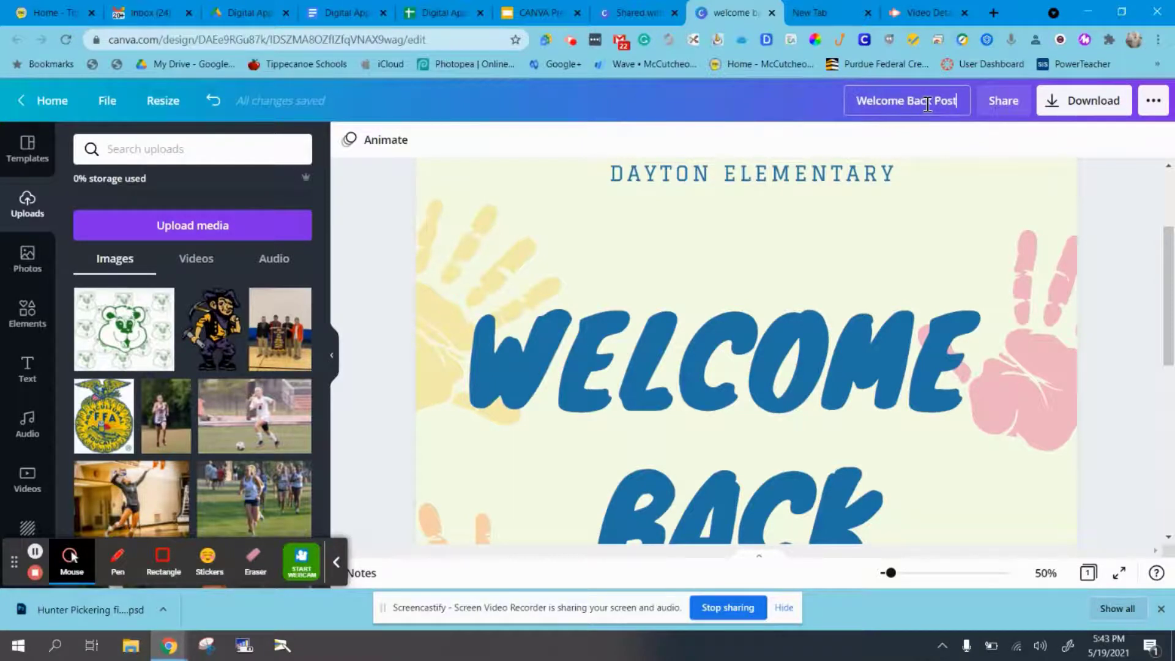
{"action": "type", "text": "ers Da"}
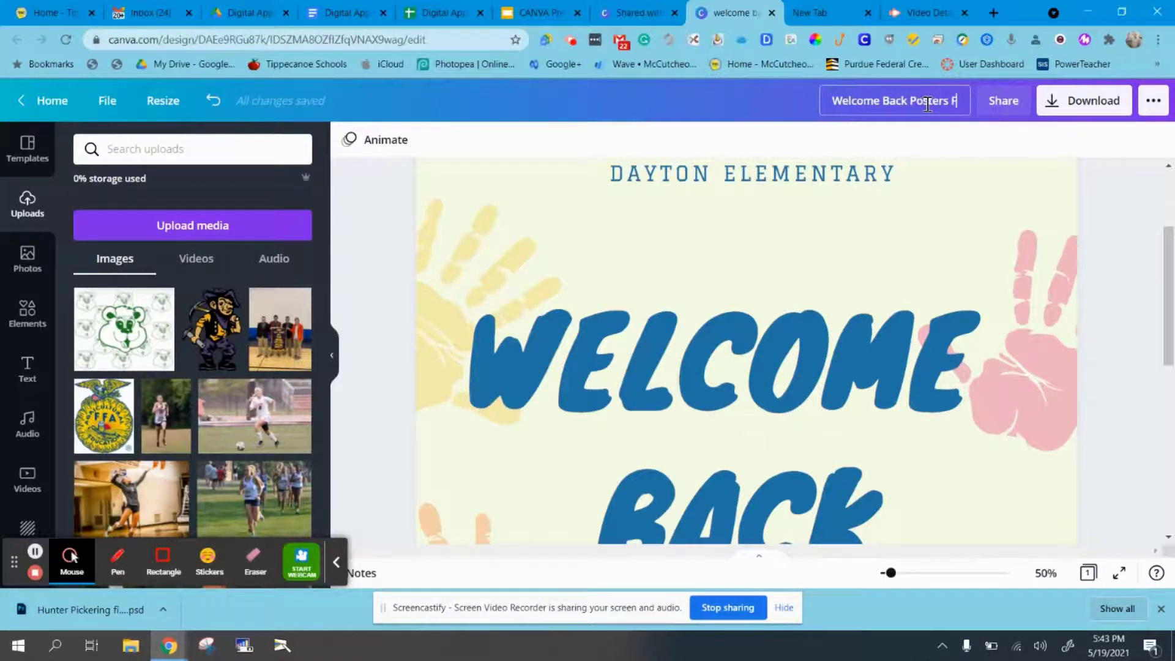
{"action": "type", "text": "yton"}
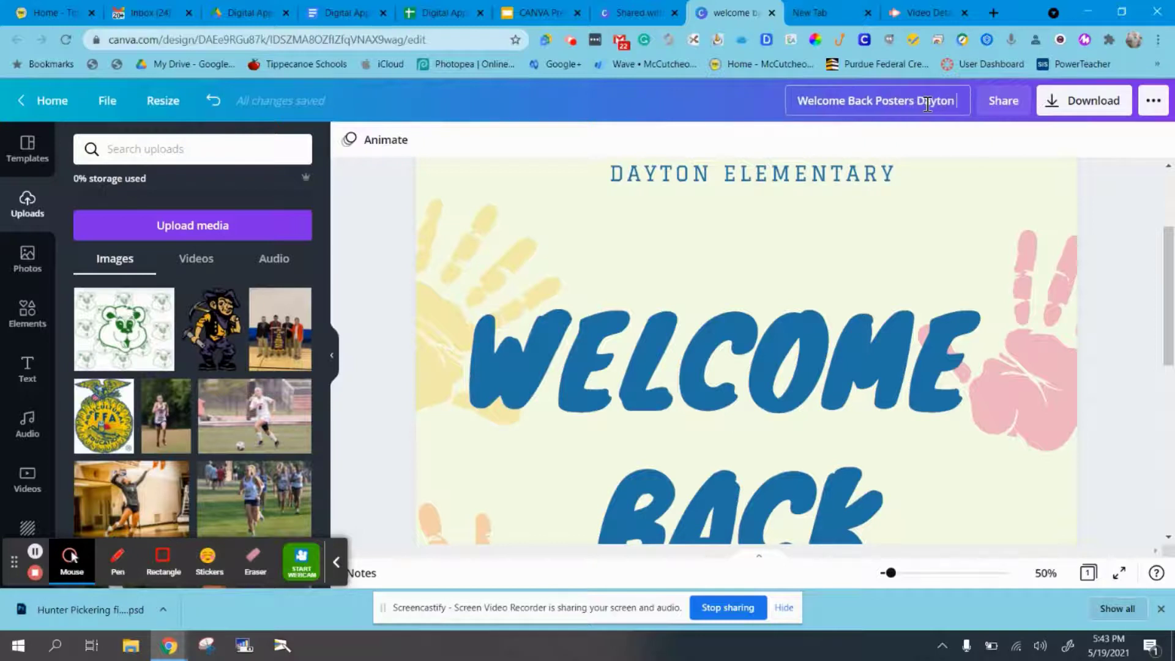
{"action": "type", "text": " Fall 2021"}
{"action": "key", "text": "Return"}
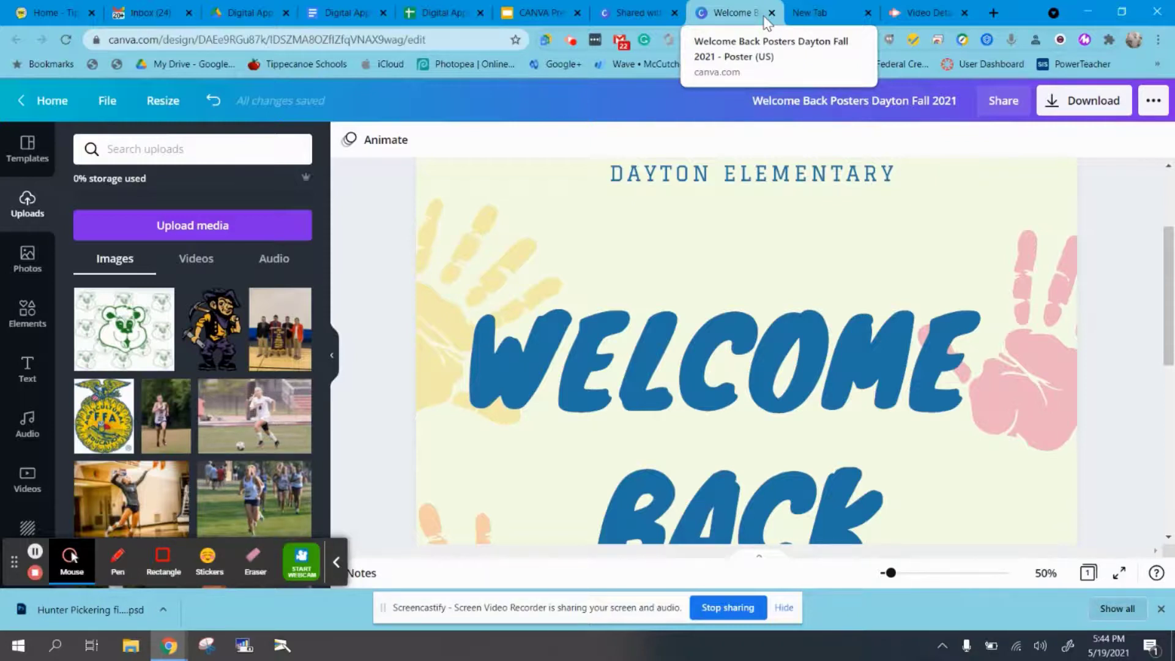
Look through the uploaded videos and audio, the stock audio library and the school poster templates
{"action": "left_click", "coordinate": [196, 260]}
{"action": "left_click", "coordinate": [292, 262]}
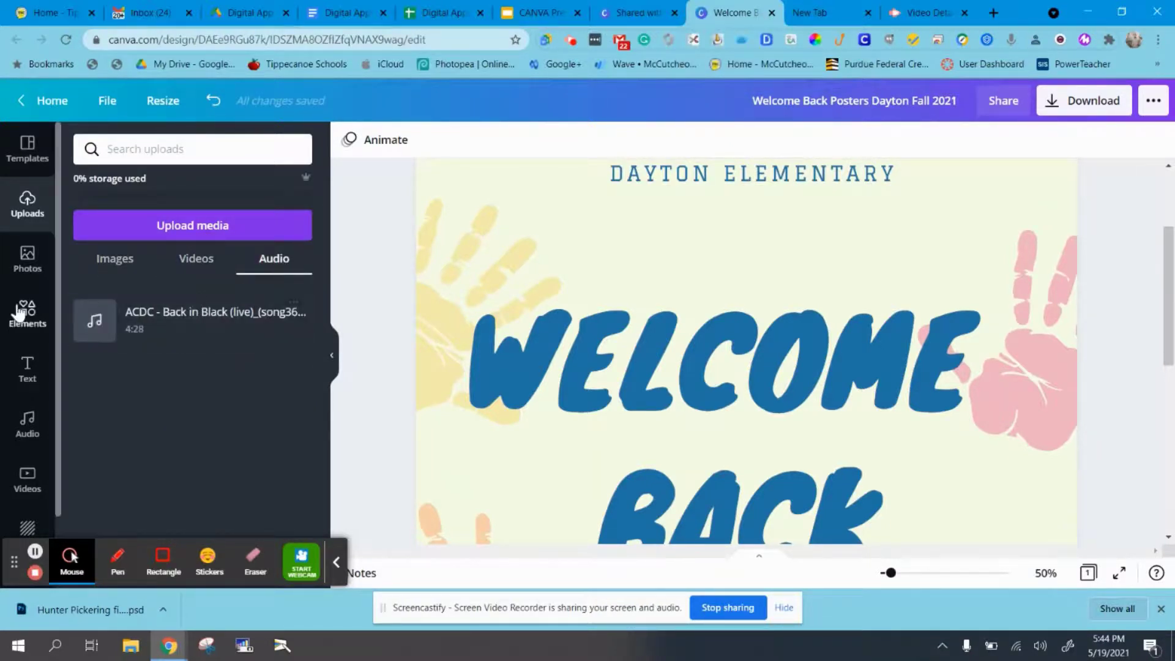
{"action": "left_click", "coordinate": [27, 423]}
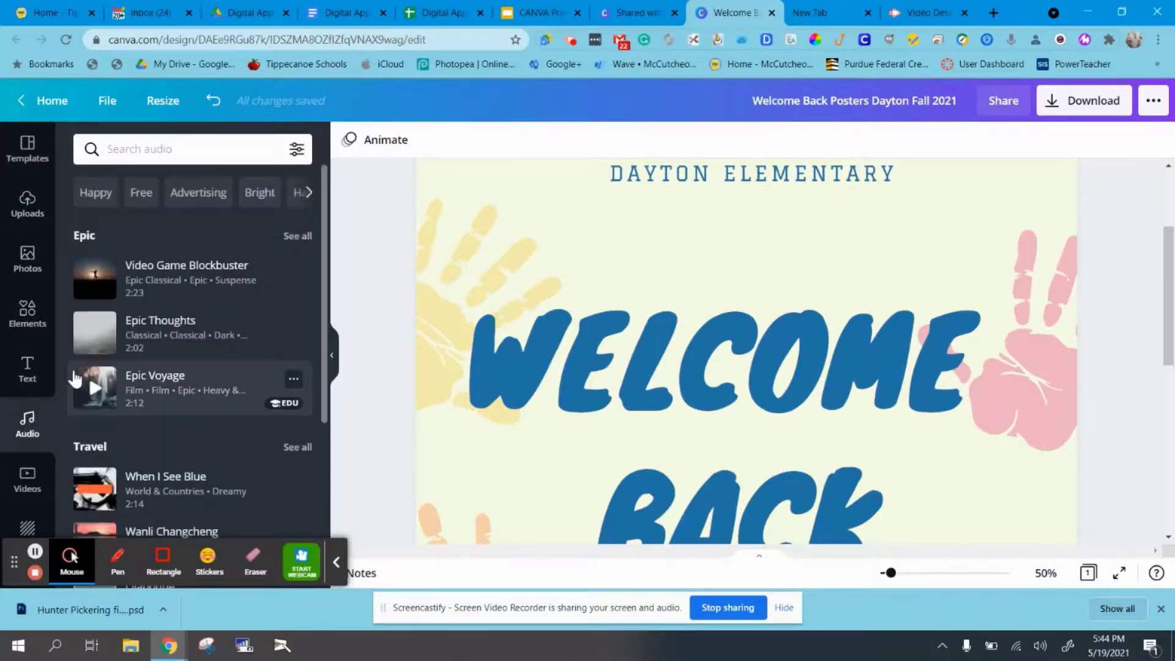
{"action": "left_click", "coordinate": [28, 152]}
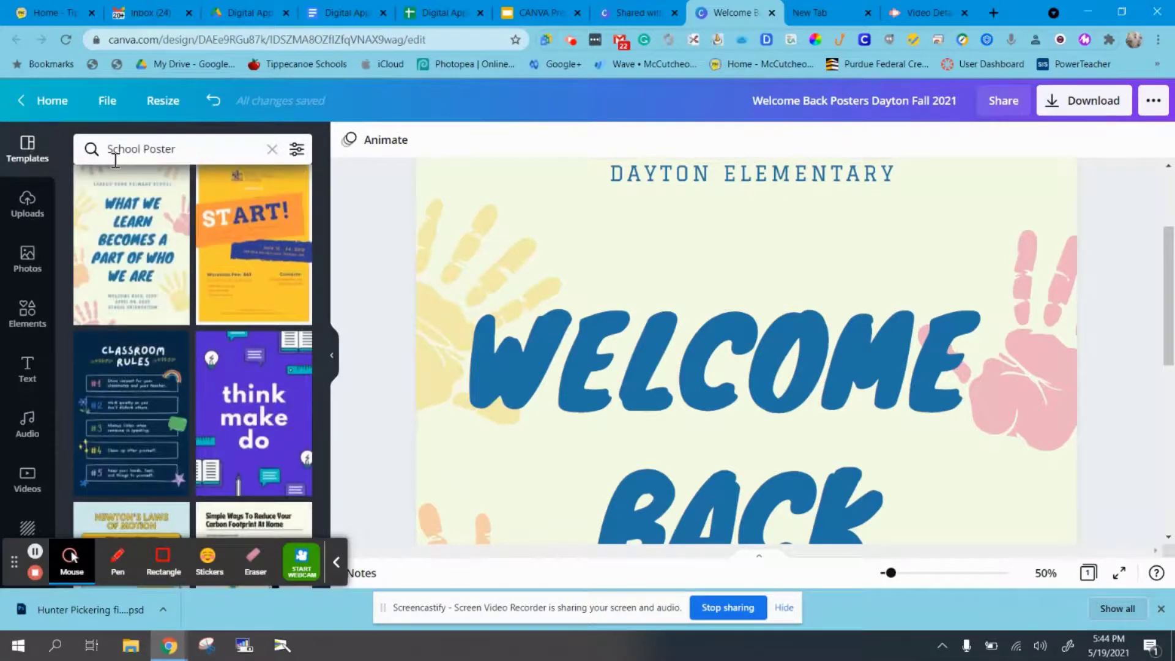